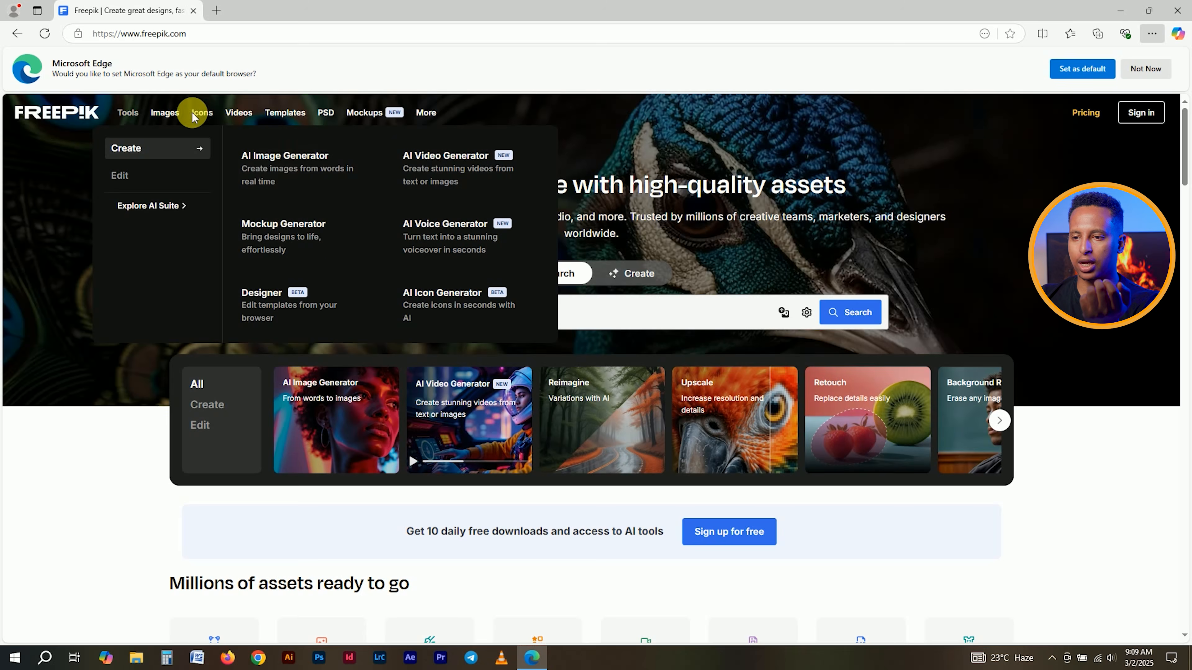
pyautogui.moveTo(171, 120)
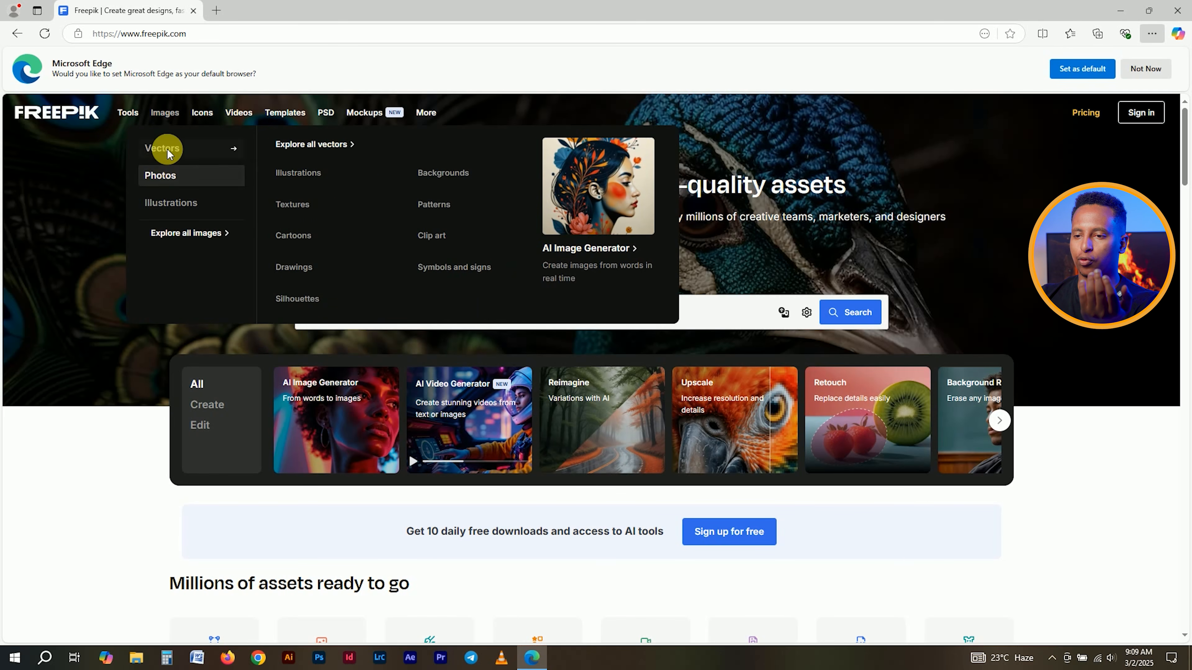
pyautogui.moveTo(170, 210)
pyautogui.moveTo(169, 155)
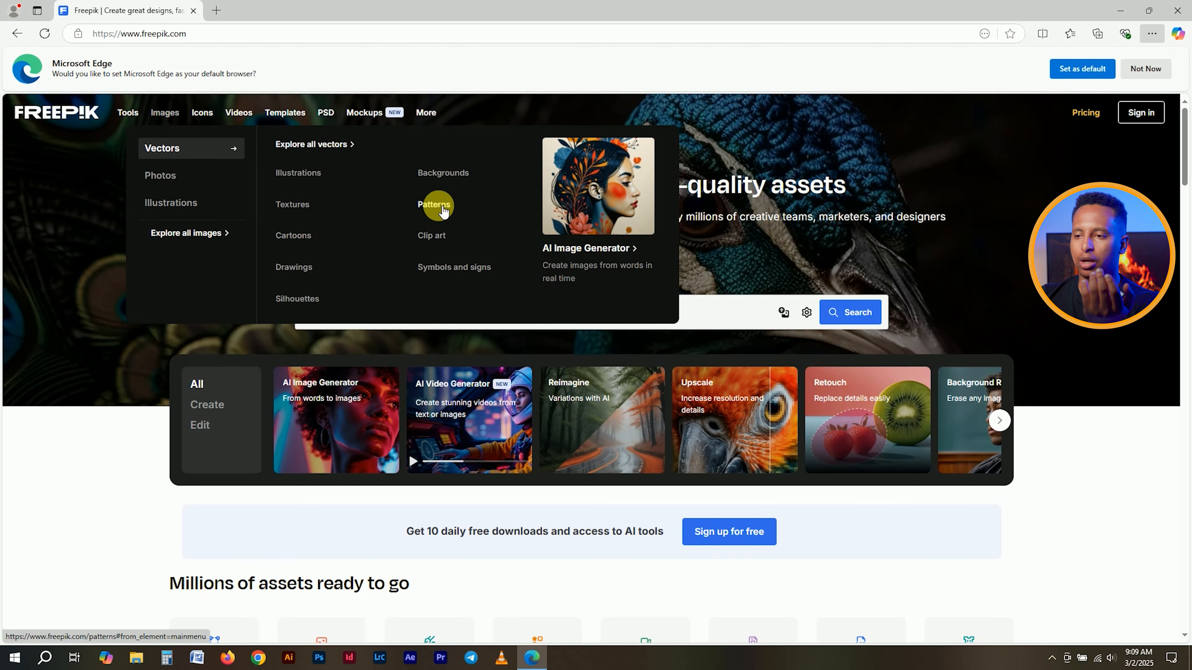
pyautogui.moveTo(208, 173)
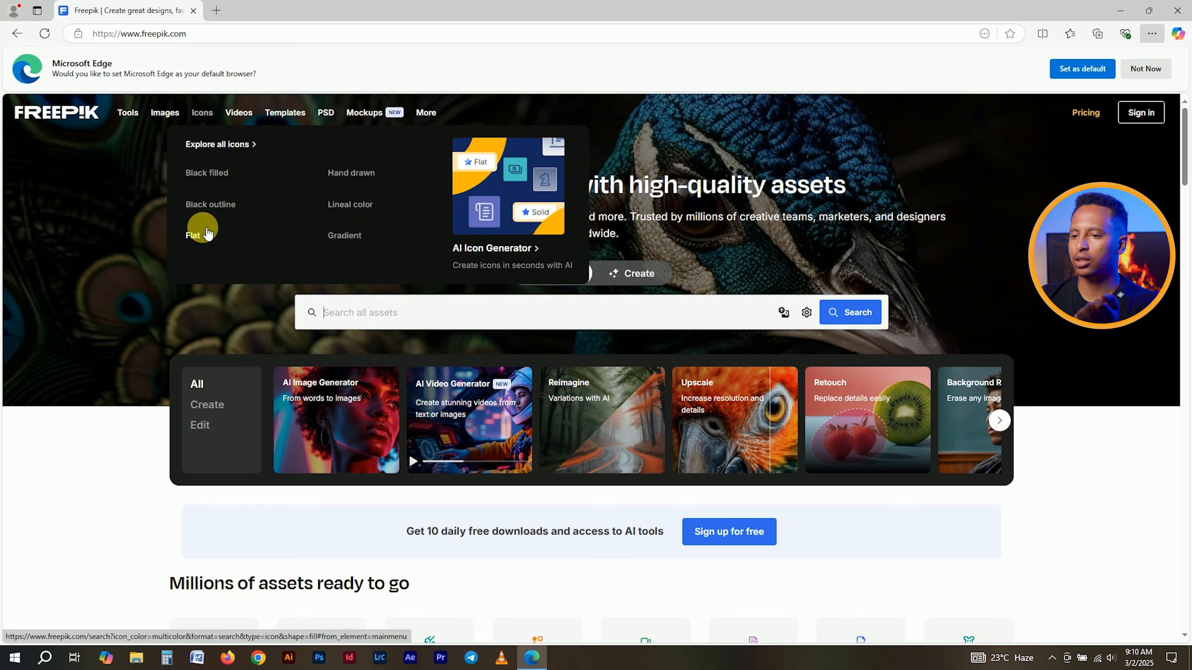
pyautogui.moveTo(248, 116)
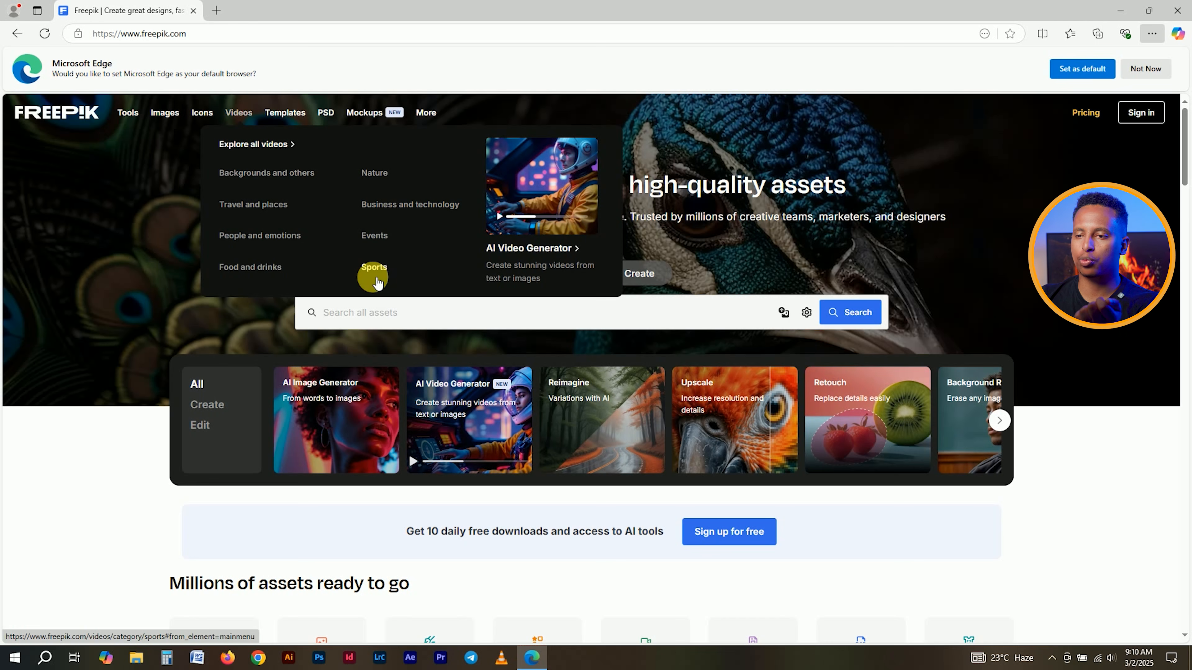
pyautogui.moveTo(324, 112)
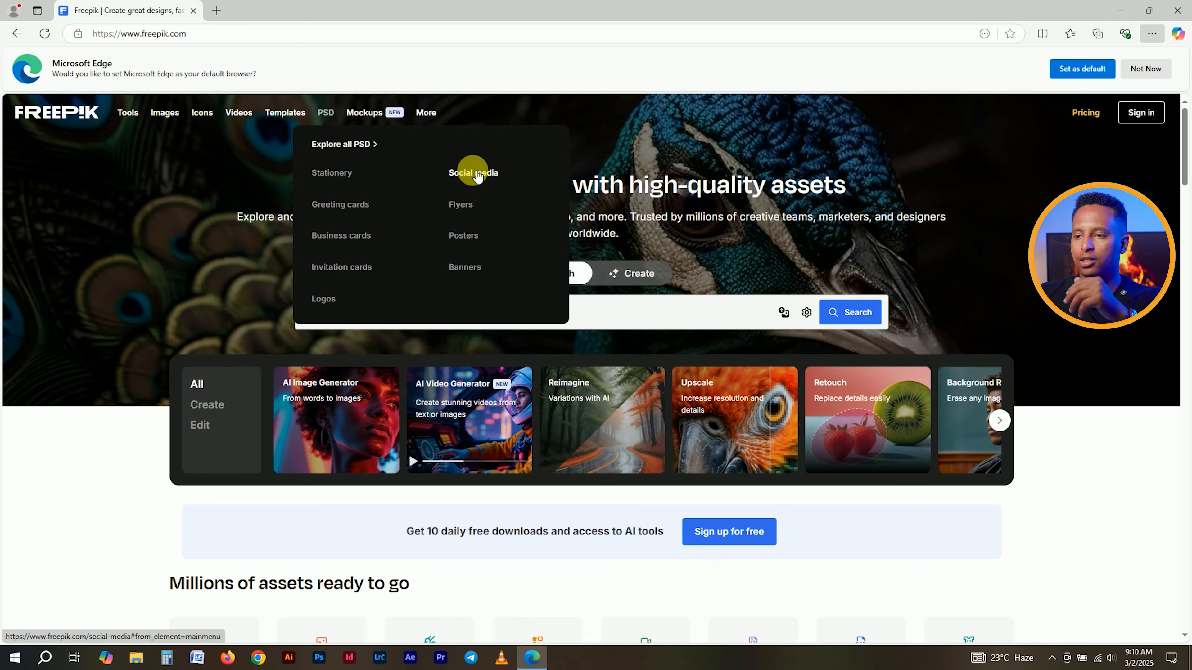
pyautogui.moveTo(367, 118)
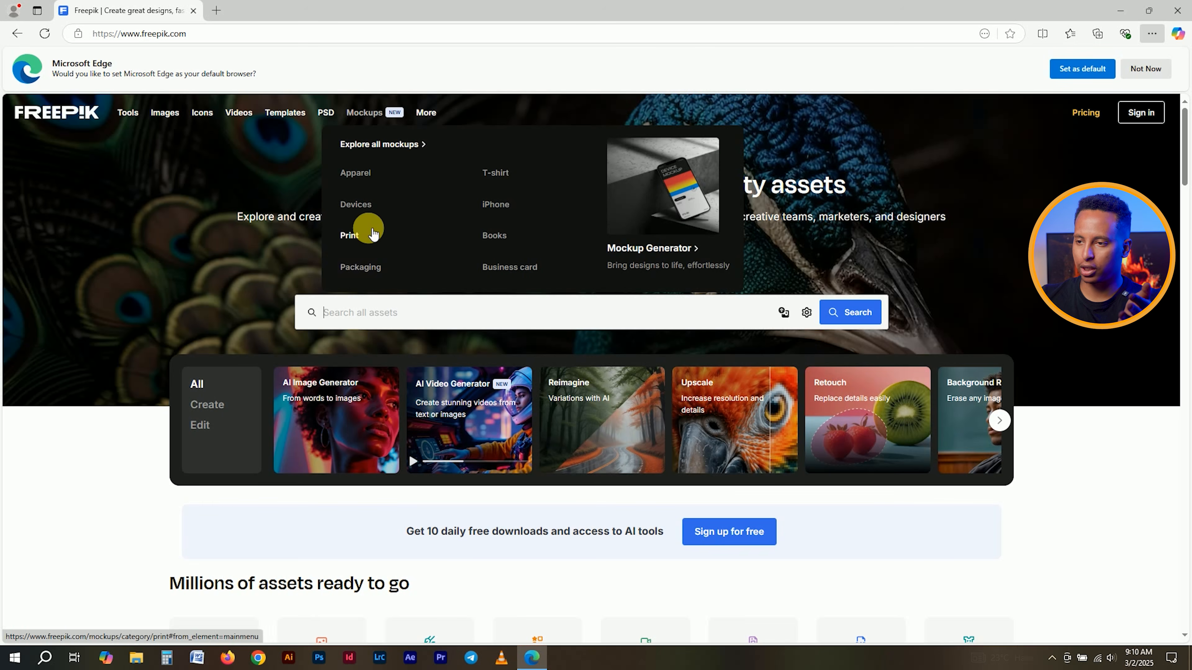
pyautogui.moveTo(427, 112)
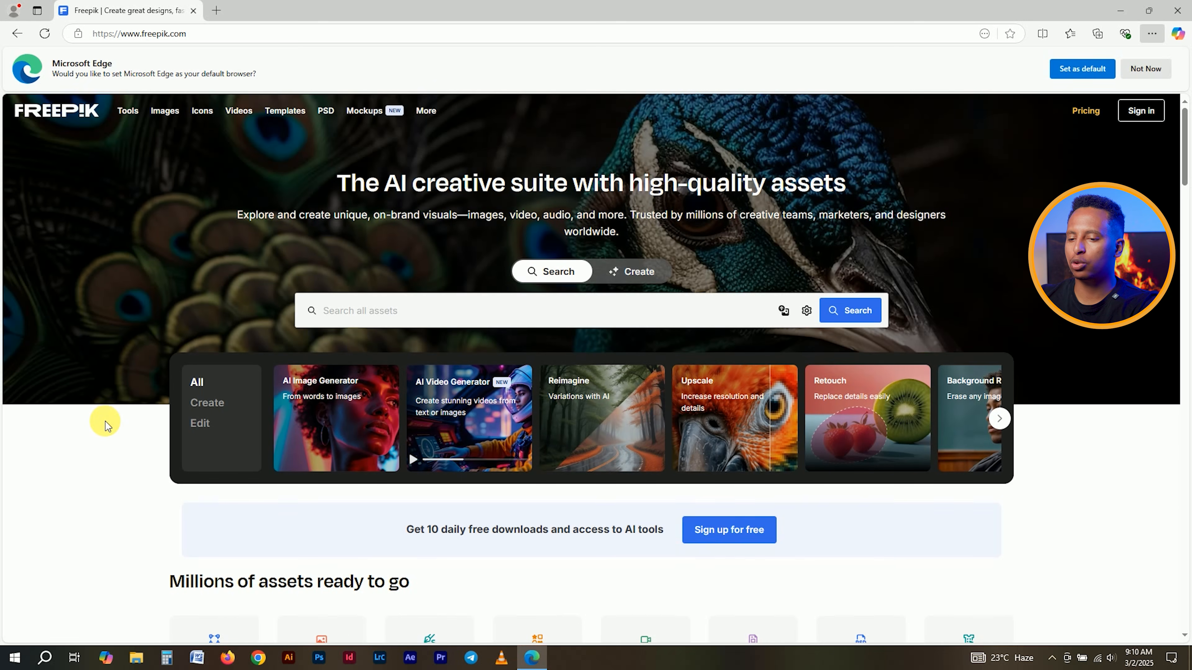
pyautogui.scroll(-6, 121, 422)
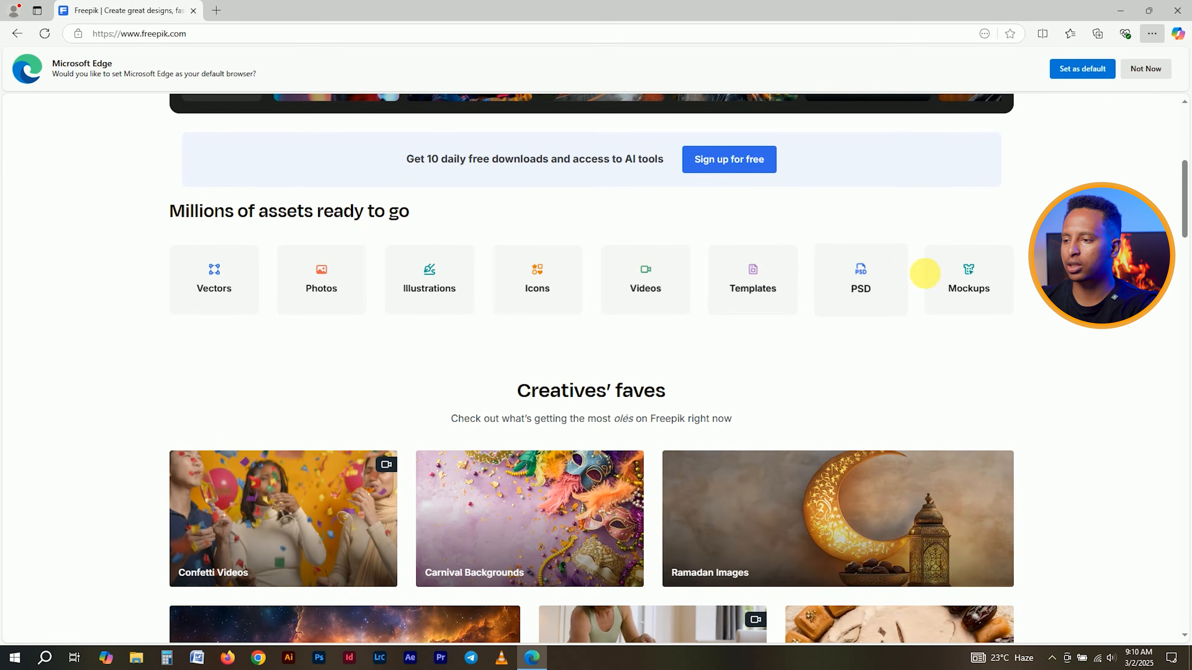
pyautogui.scroll(-8, 67, 403)
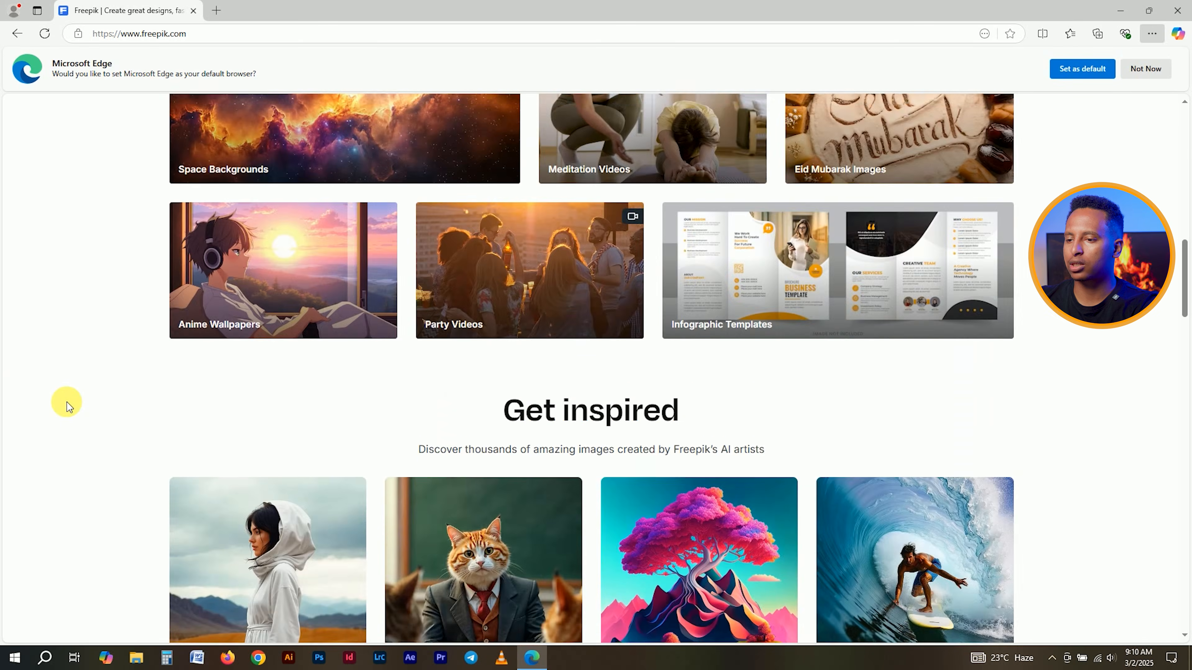
pyautogui.scroll(-6, 67, 403)
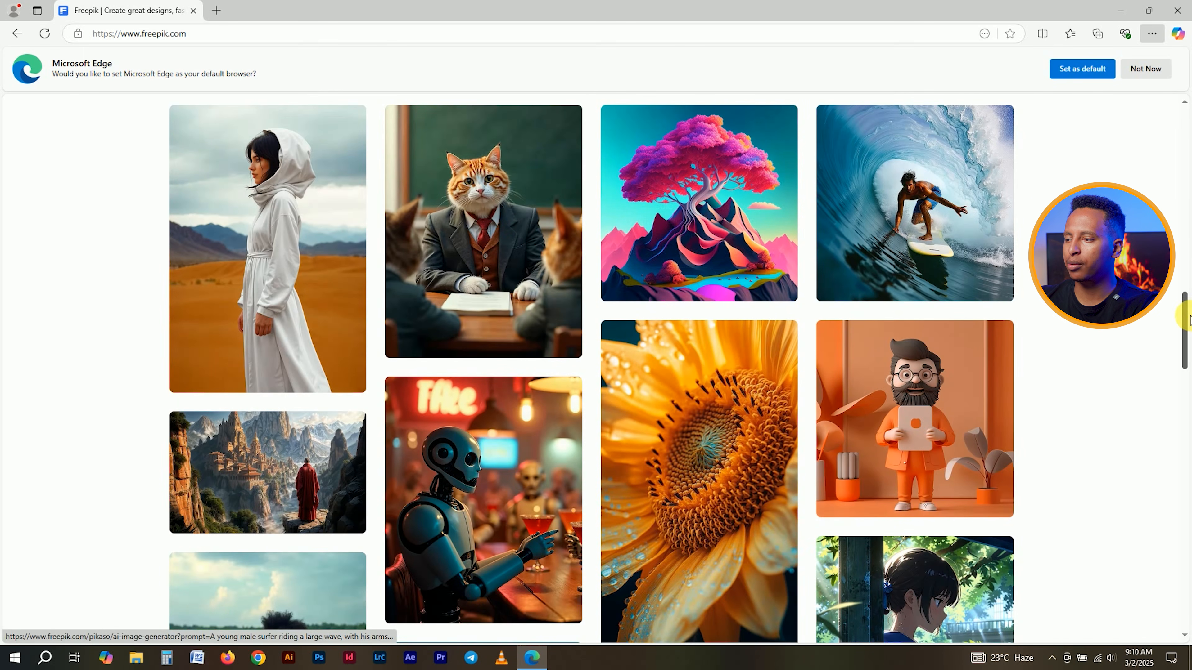
pyautogui.moveTo(1188, 319)
pyautogui.mouseDown()
pyautogui.moveTo(1180, 230)
pyautogui.moveTo(1184, 311)
pyautogui.mouseUp()
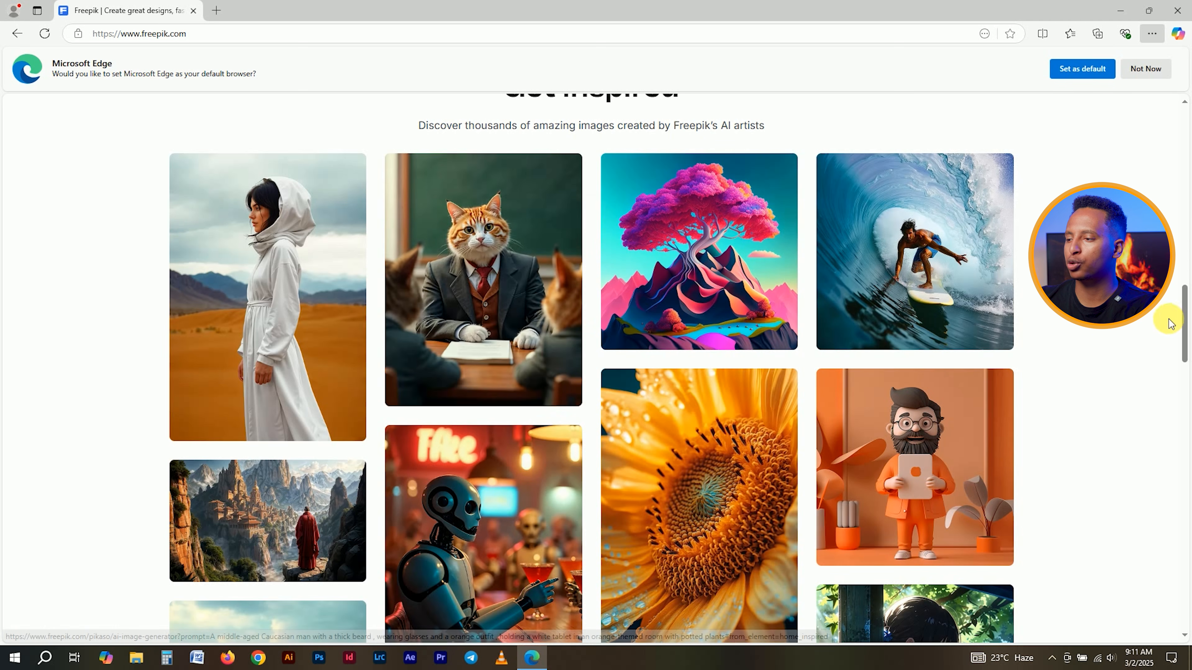
pyautogui.moveTo(1185, 325); pyautogui.dragTo(1159, 96)
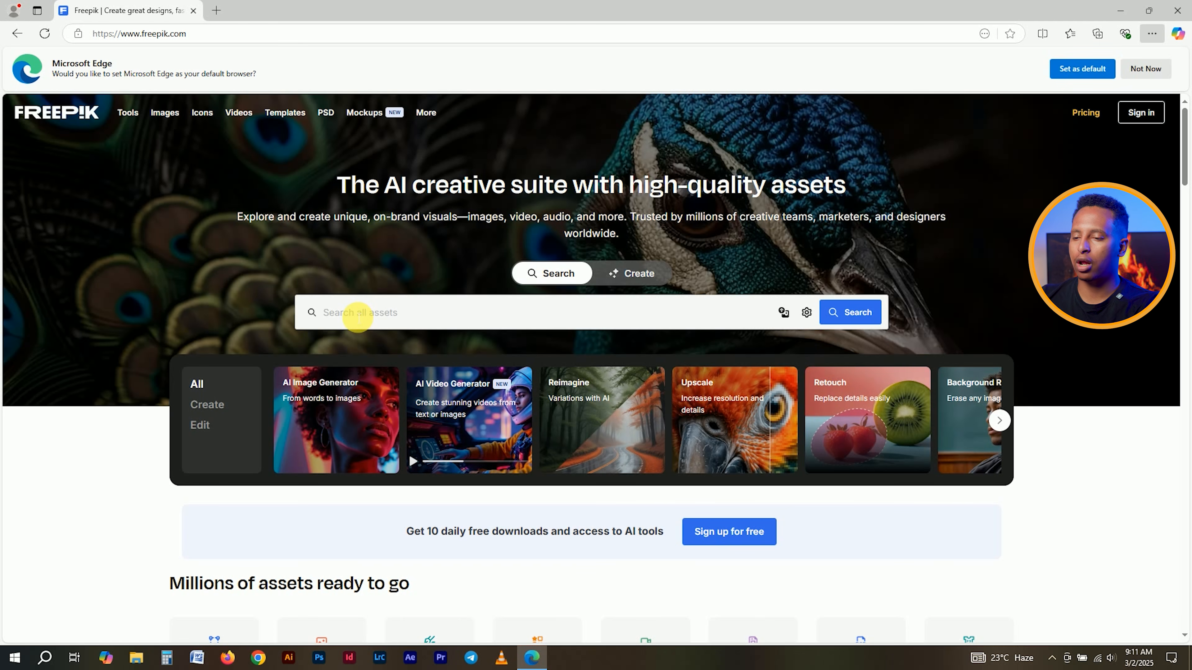
# - Search Freepik for 'Graphic Design Social Media Poster' and browse the poster template results
pyautogui.click(359, 313)
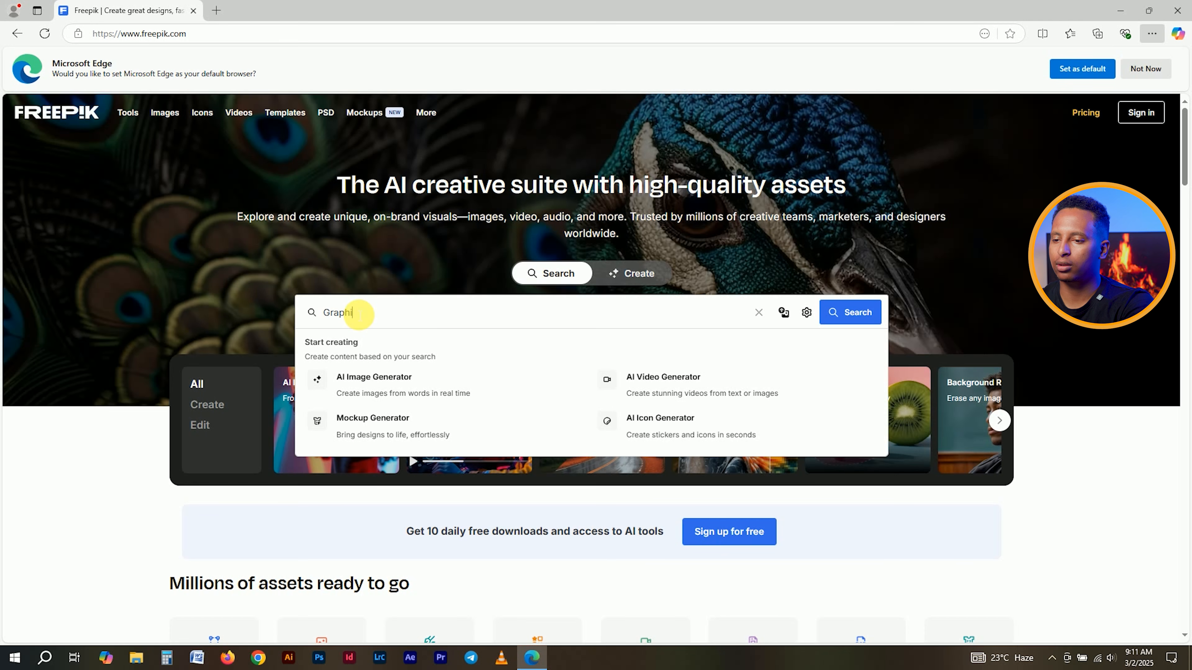
pyautogui.write('Graphic Design Social Media Poster')
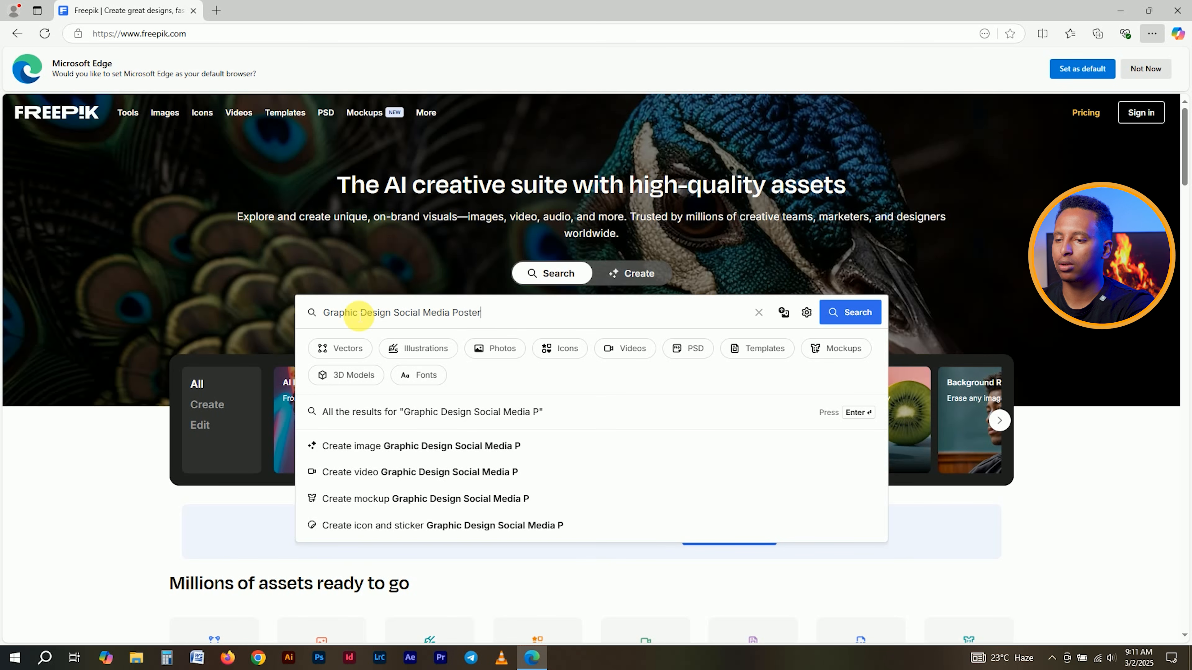
pyautogui.press('Return')
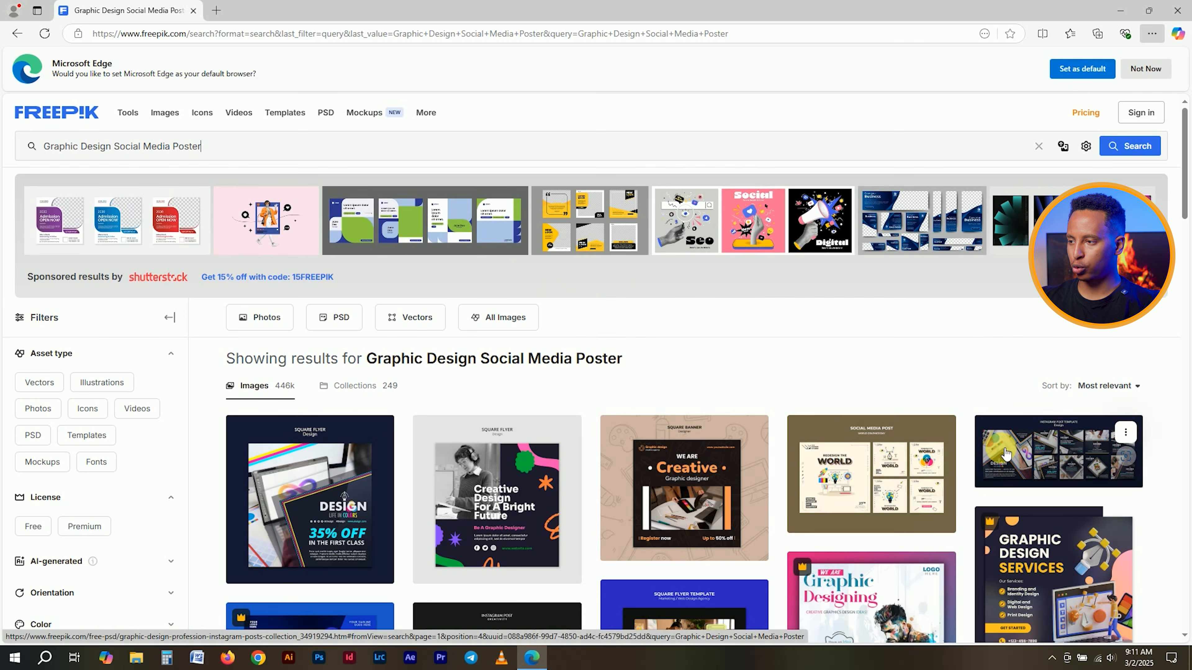
pyautogui.scroll(-5, 1187, 185)
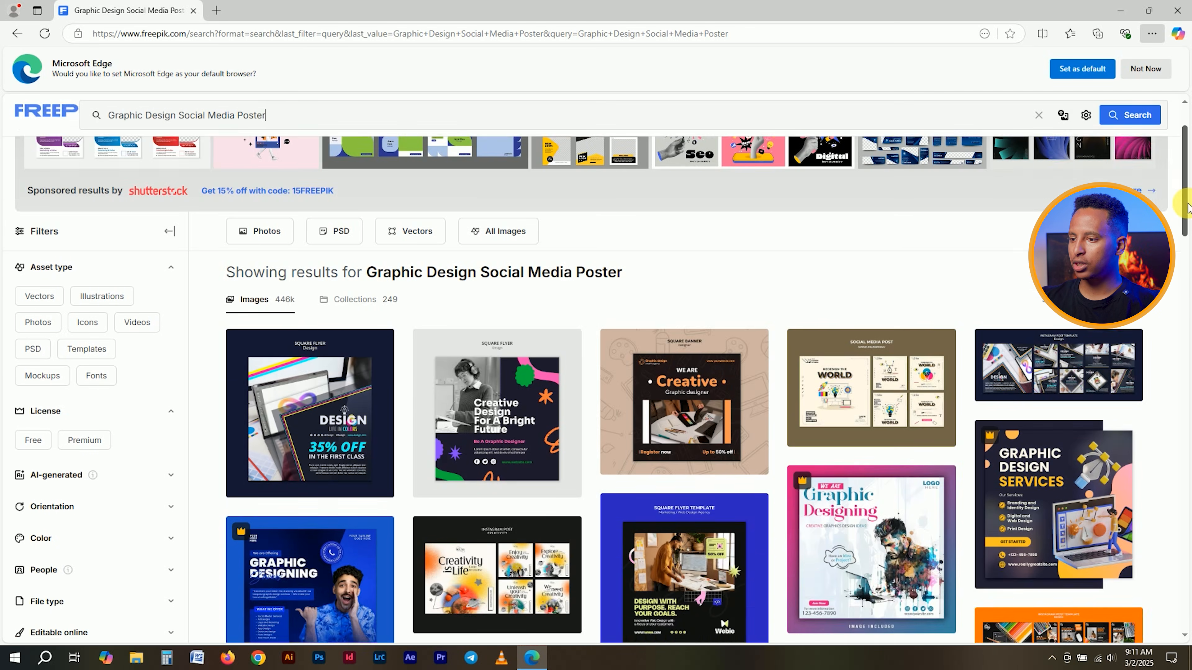
pyautogui.moveTo(800, 301)
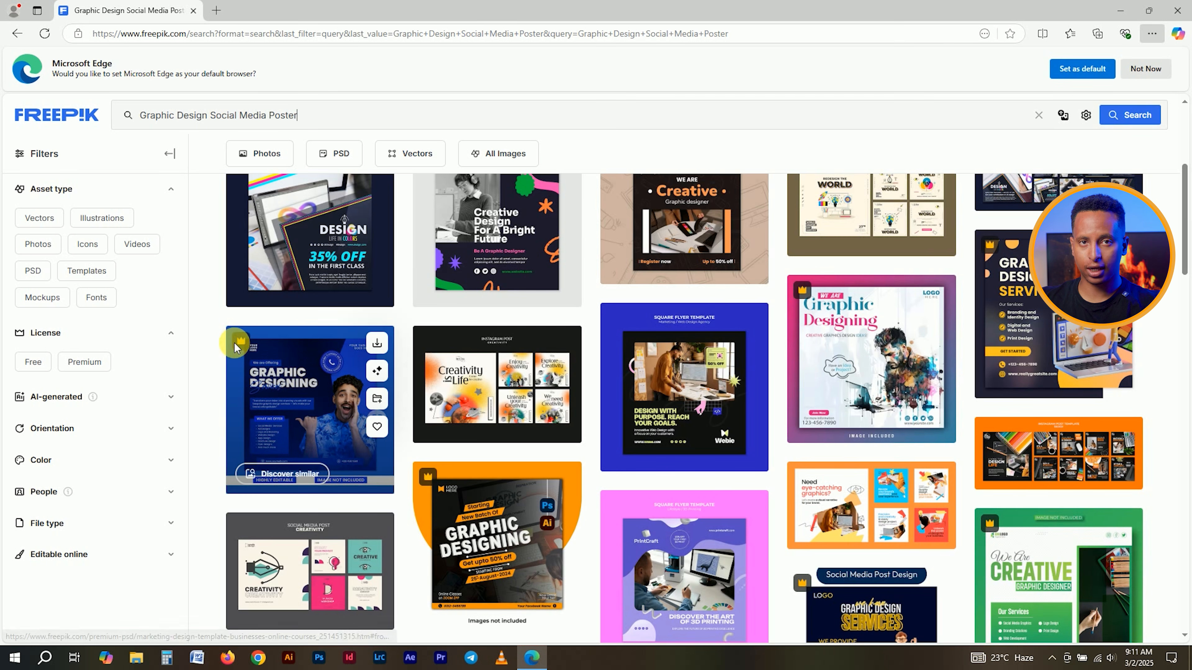
pyautogui.moveTo(239, 347)
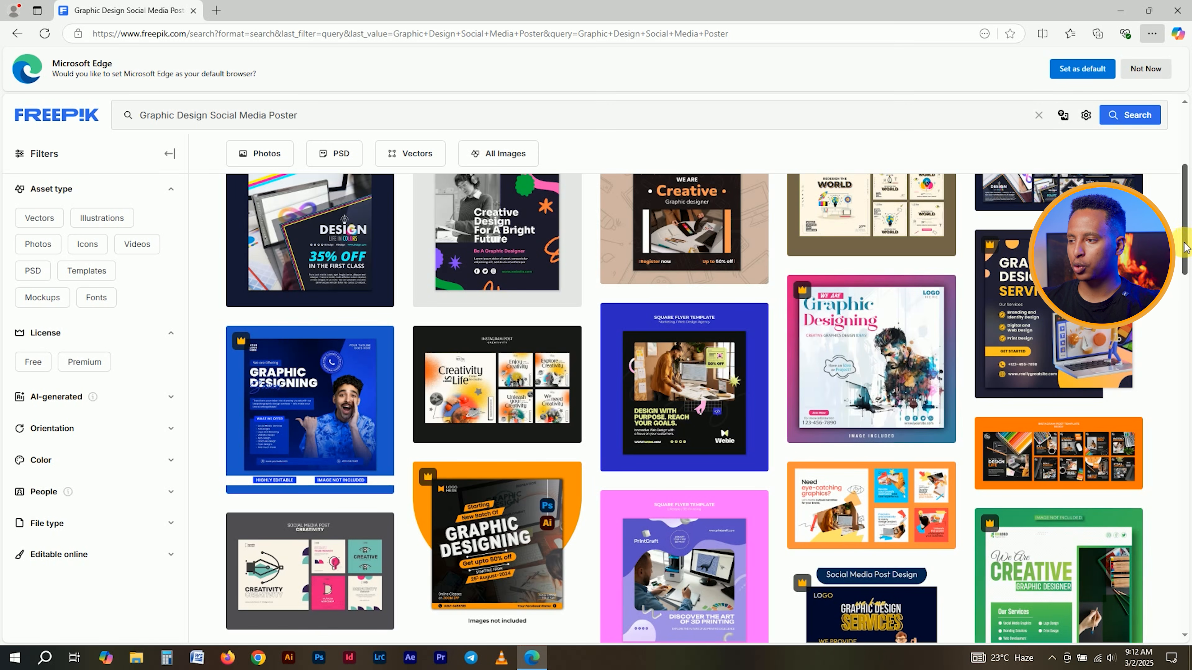
pyautogui.scroll(1, 1188, 240)
pyautogui.moveTo(1188, 239); pyautogui.dragTo(1185, 197)
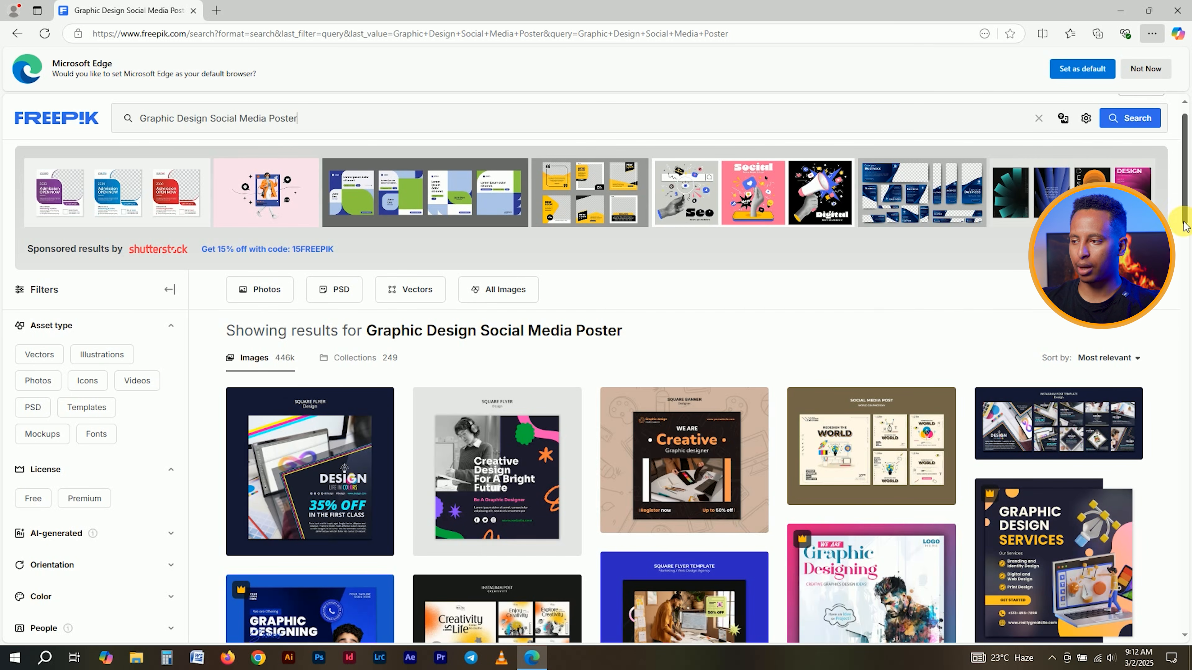
pyautogui.scroll(-3, 1186, 225)
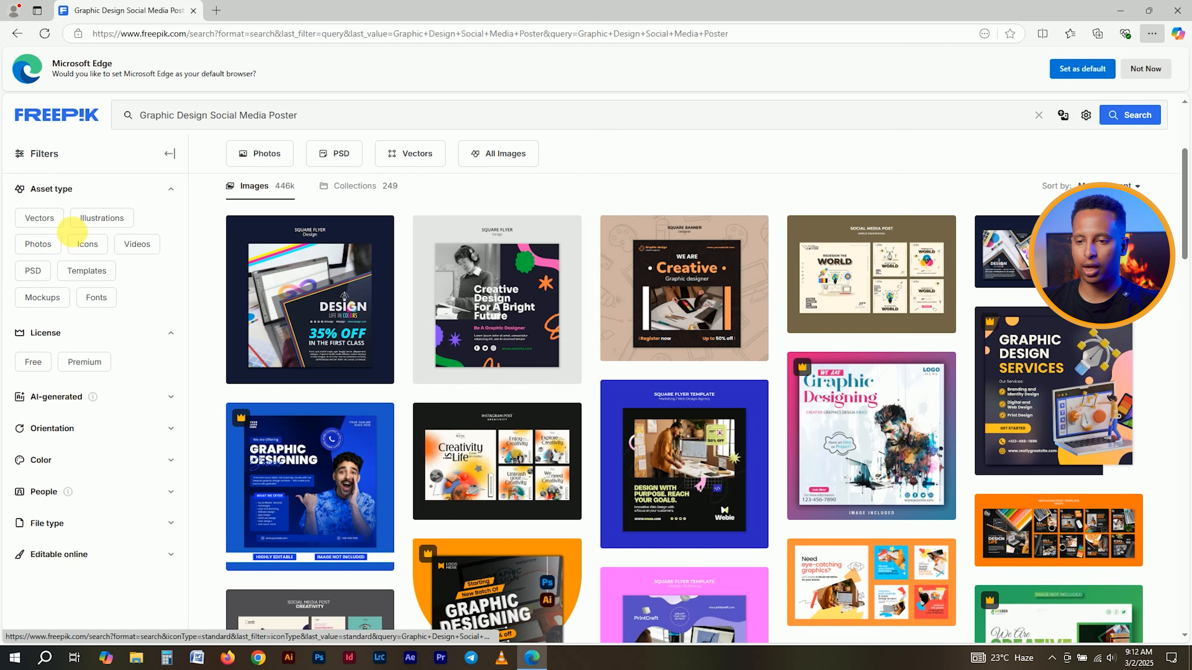
# - Filter the results to free PSD files and open the Webie square flyer template preview
pyautogui.click(29, 270)
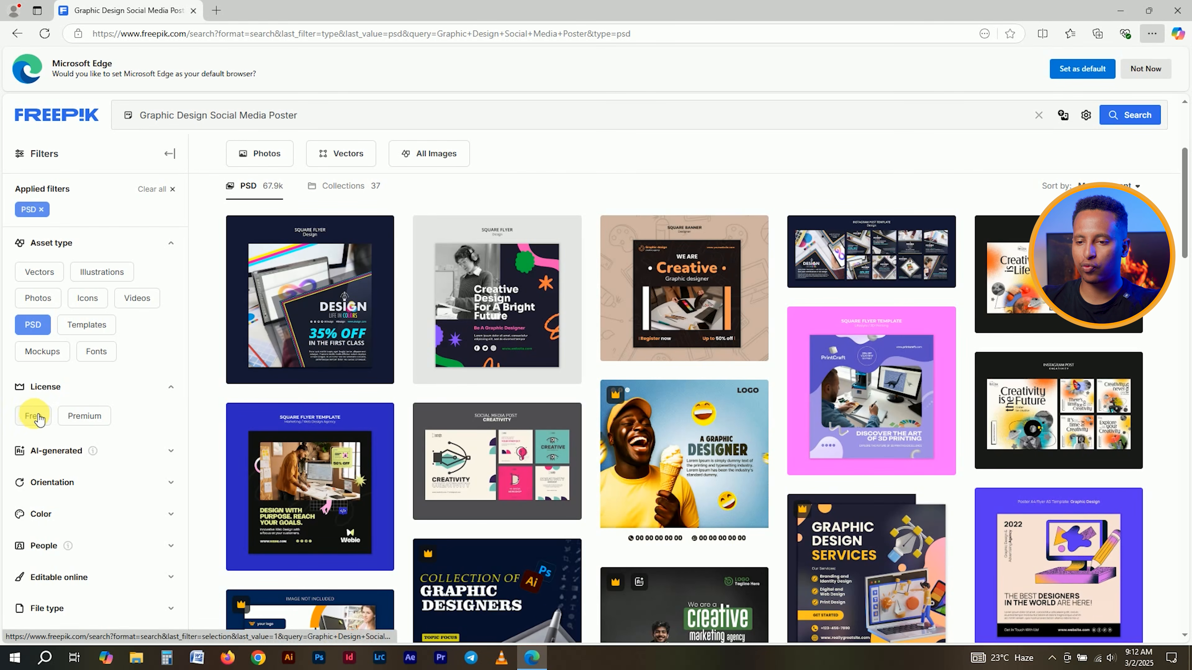
pyautogui.click(33, 416)
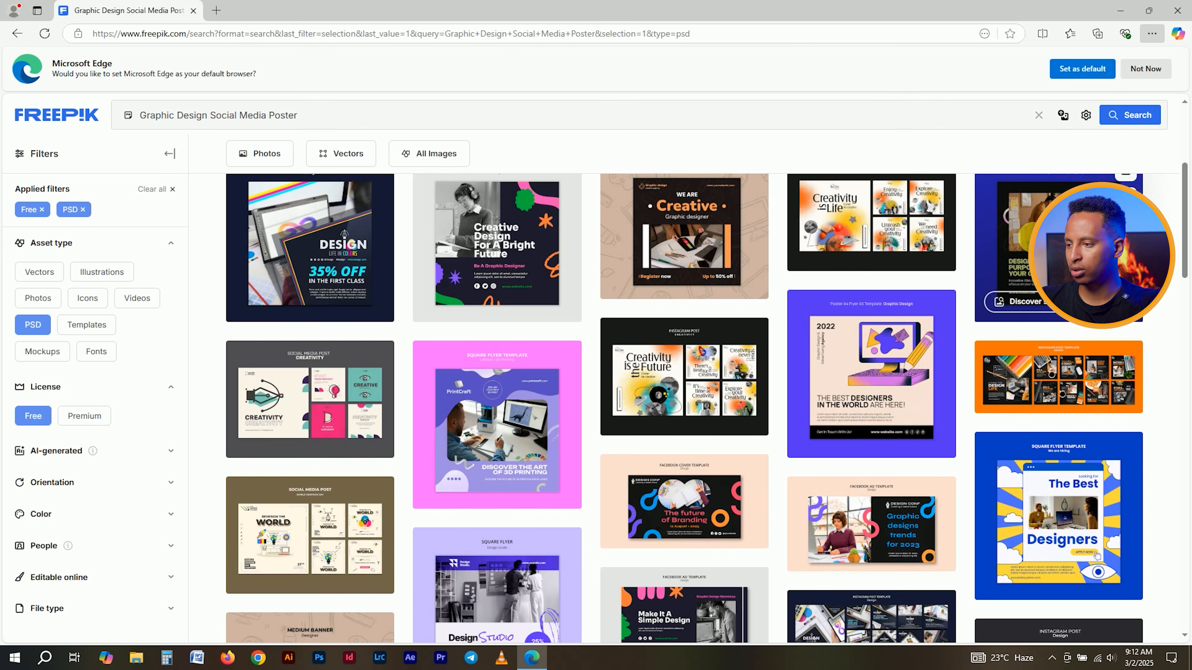
pyautogui.click(1097, 555)
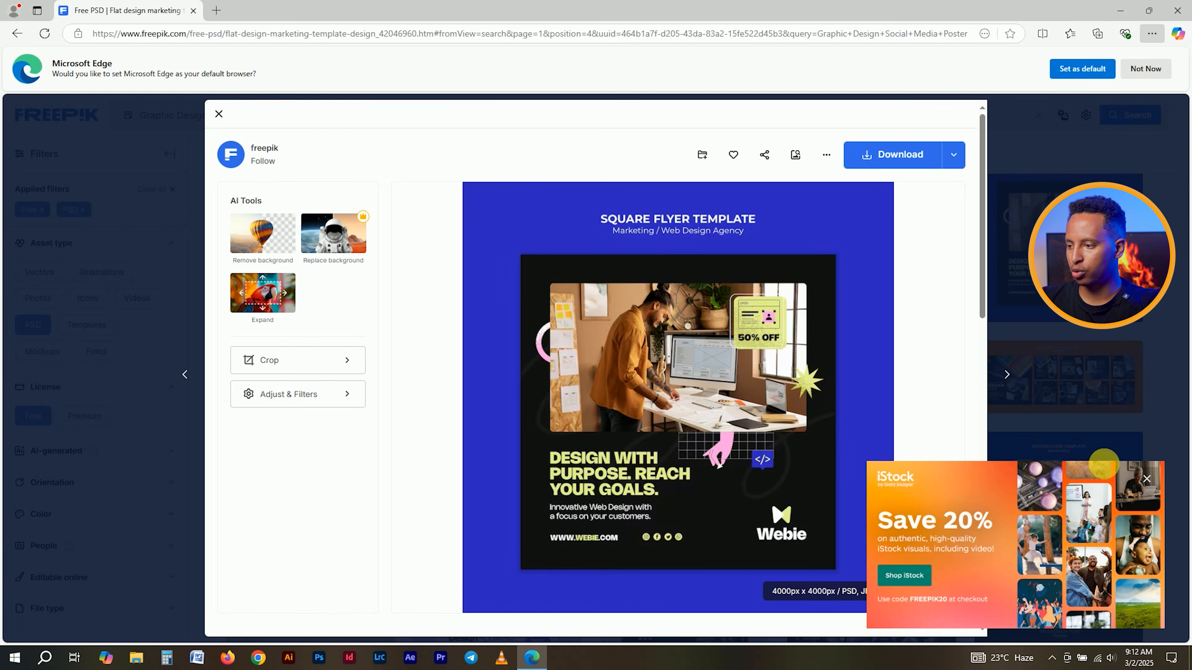
# - Dismiss the iStock ad, download the Webie flyer zip, and reveal it in Downloads
pyautogui.click(1146, 479)
pyautogui.click(1139, 464)
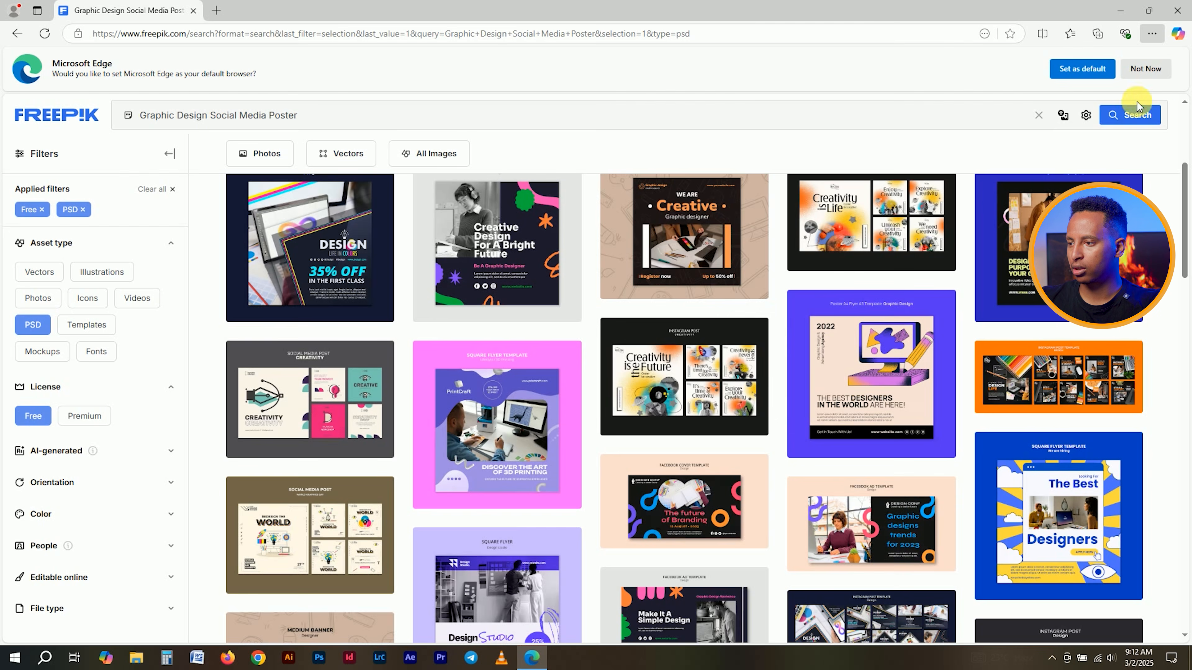
pyautogui.click(1018, 291)
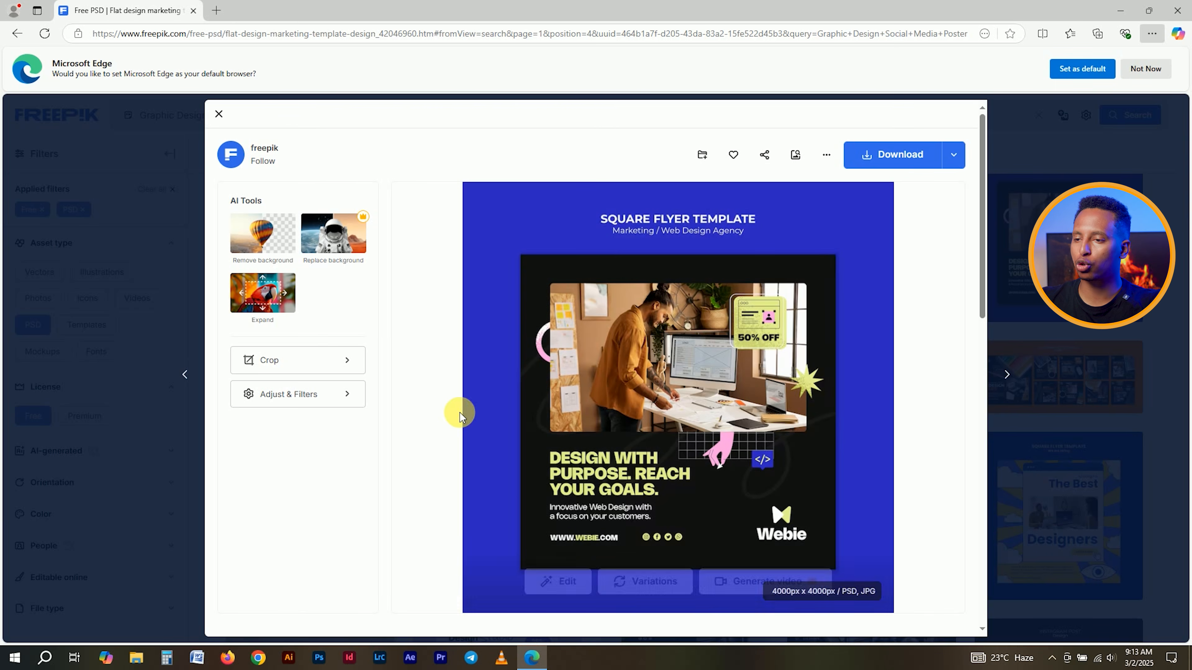
pyautogui.moveTo(723, 447)
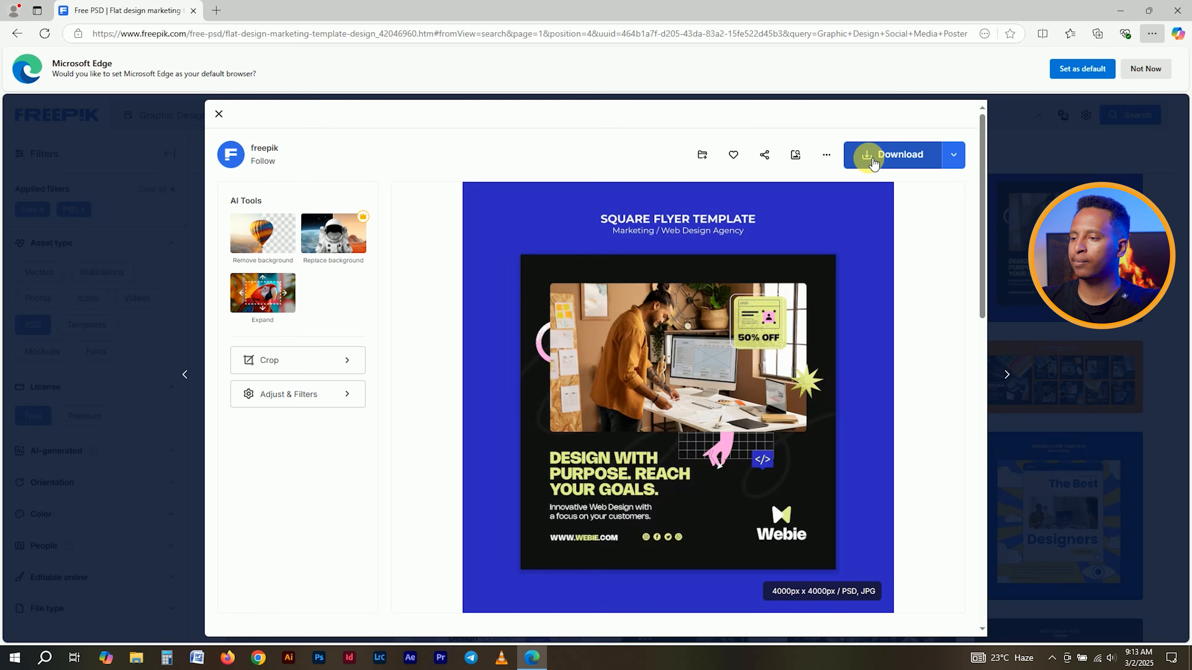
pyautogui.scroll(-7, 872, 162)
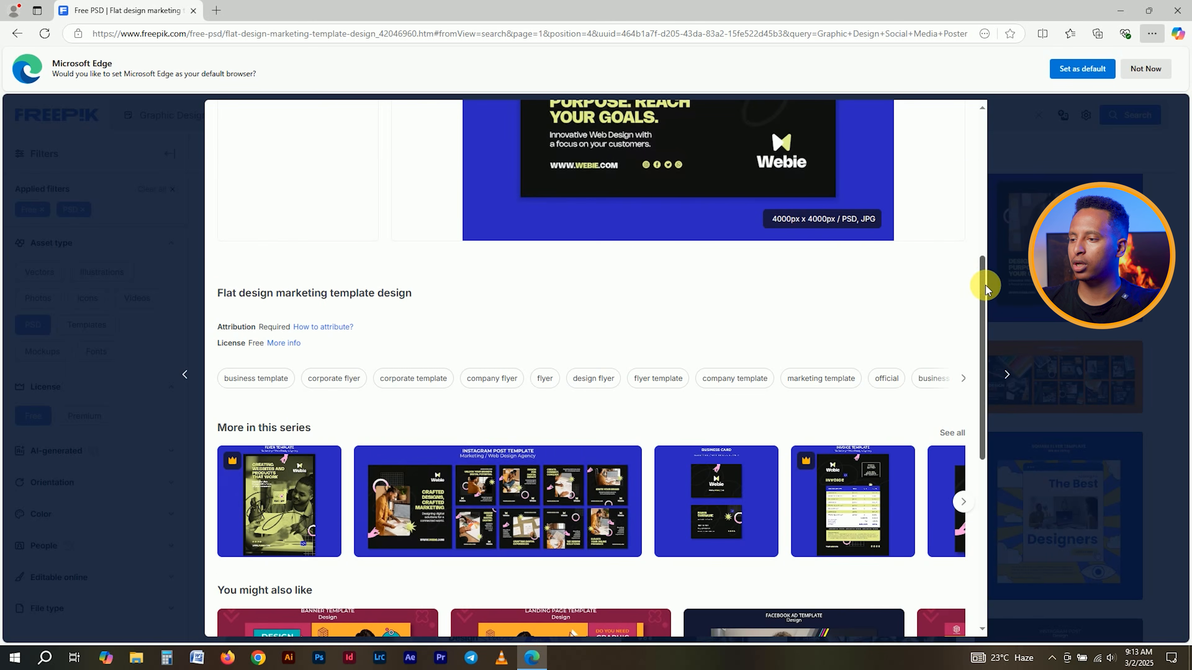
pyautogui.moveTo(986, 287); pyautogui.dragTo(945, 126)
pyautogui.click(897, 155)
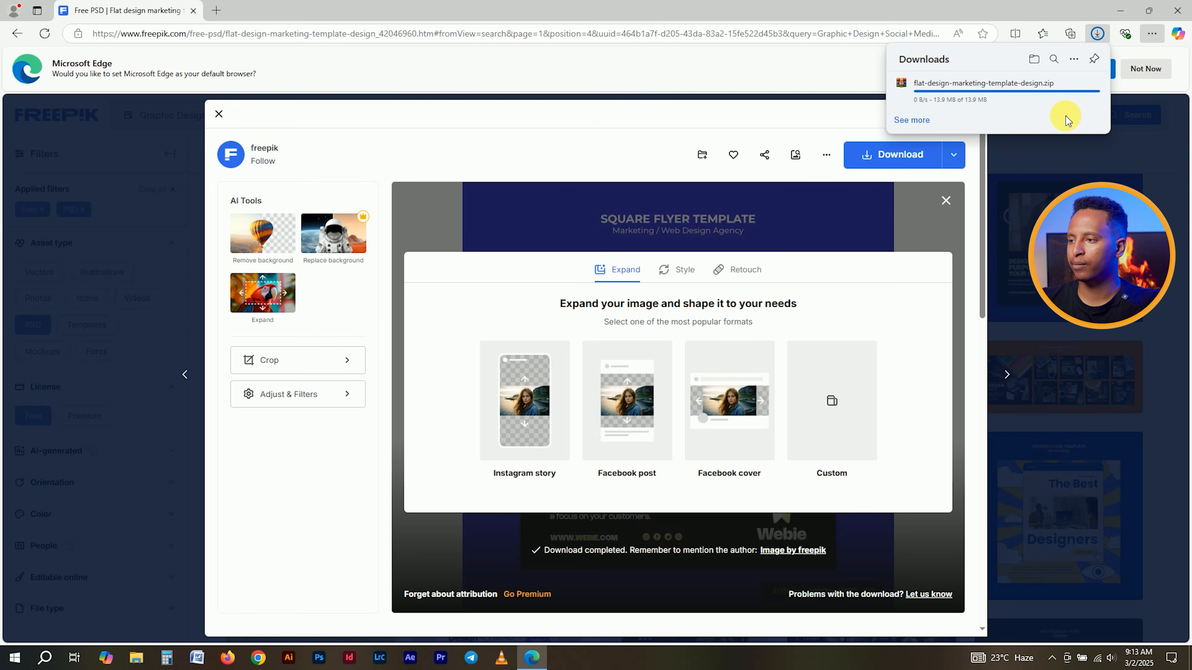
pyautogui.click(1072, 86)
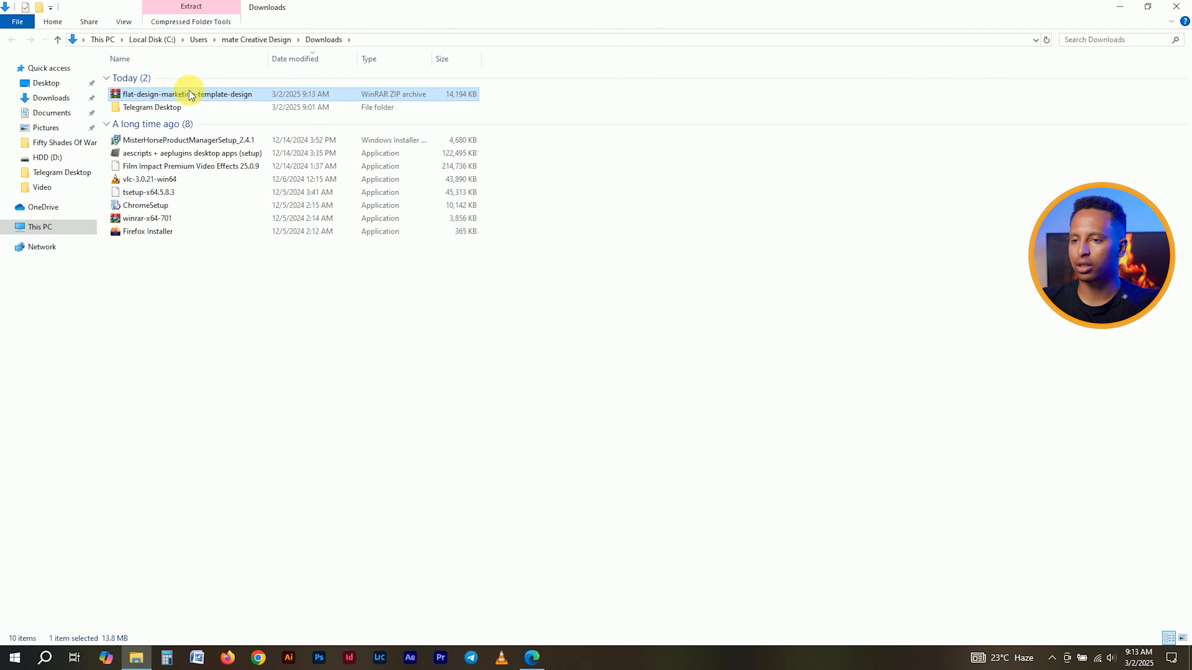
# - Extract the flat-design-marketing-template-design zip, open its folder, and view files as Large icons
pyautogui.rightClick(198, 99)
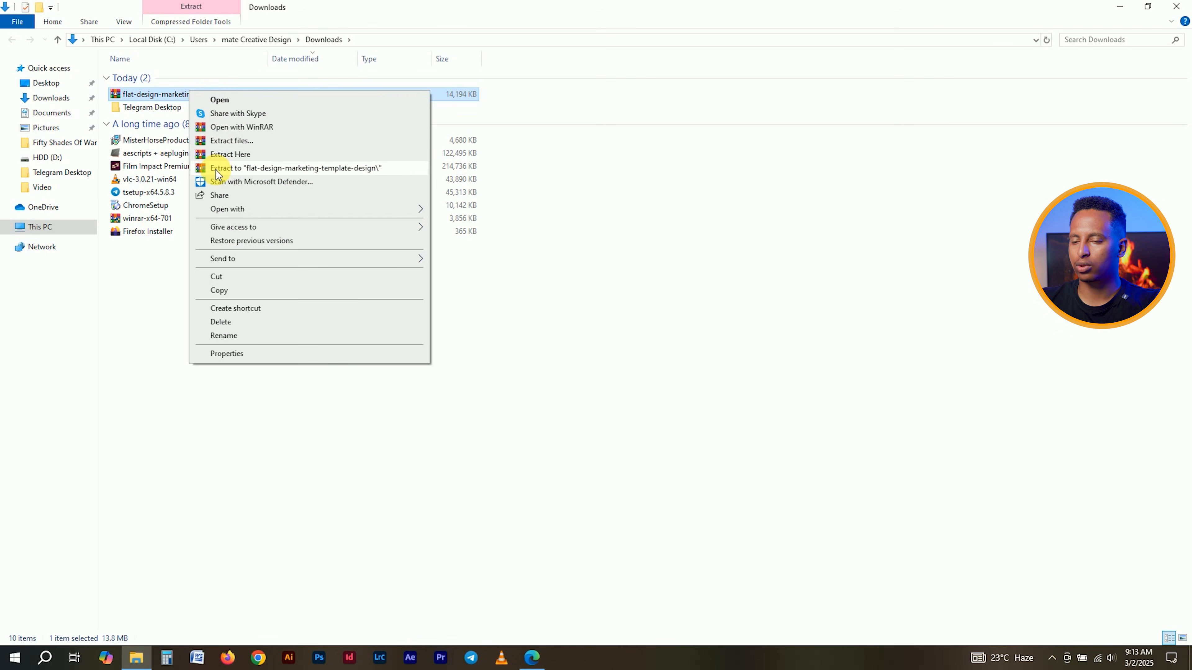
pyautogui.click(217, 170)
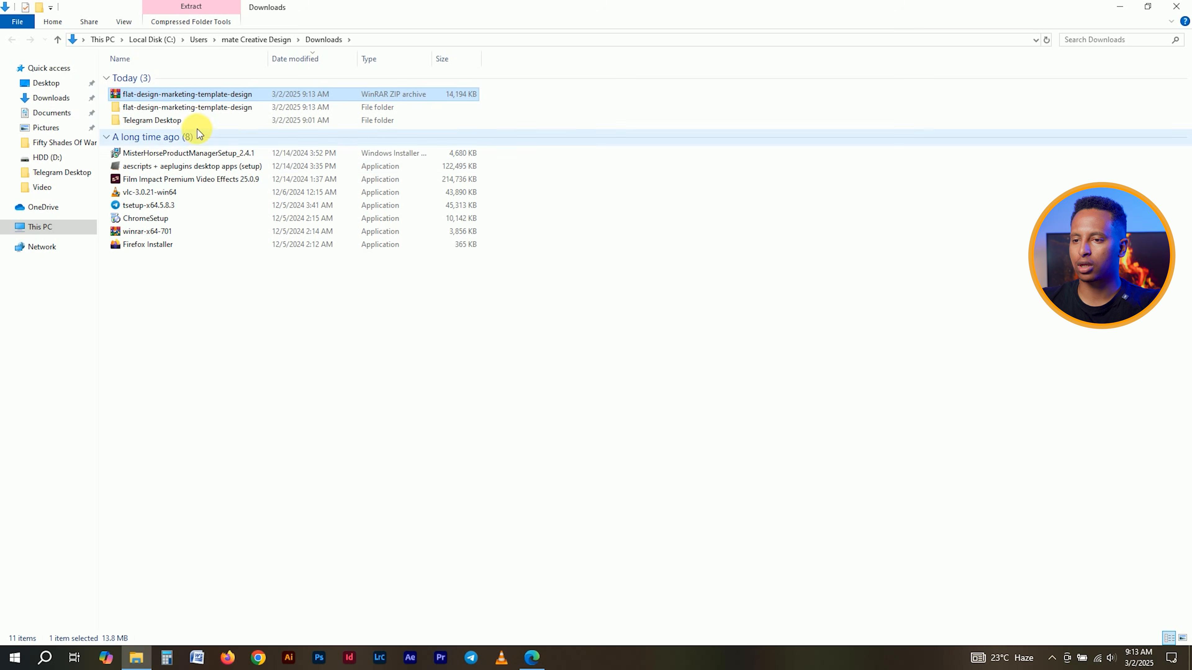
pyautogui.doubleClick(199, 108)
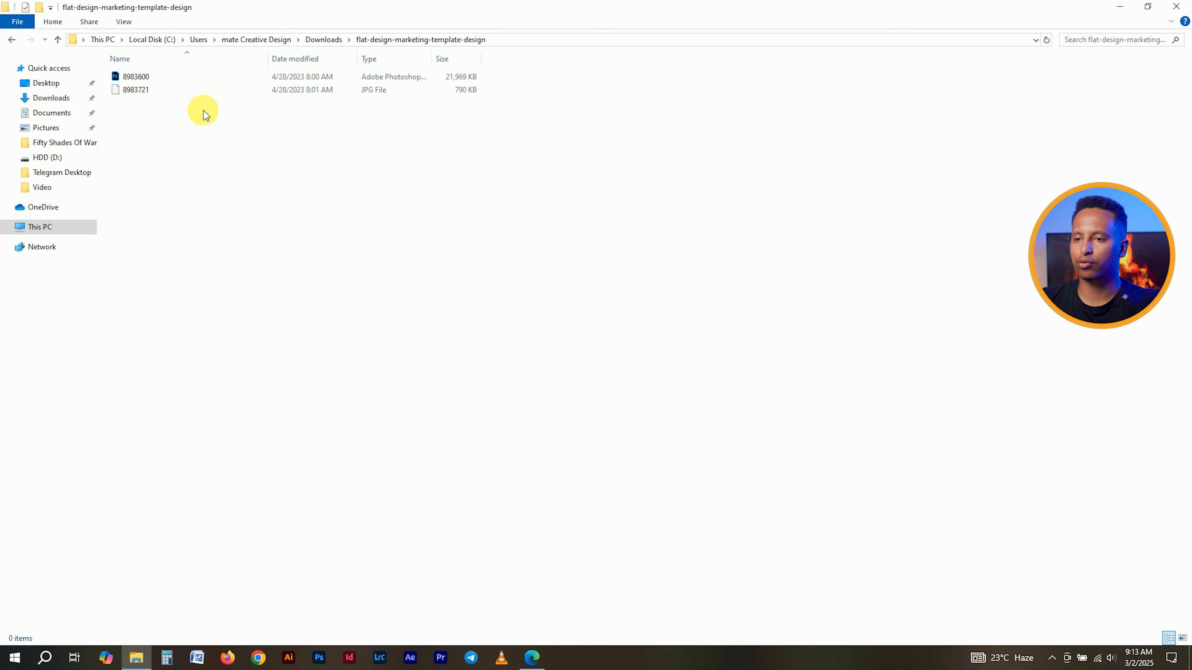
pyautogui.rightClick(160, 132)
pyautogui.moveTo(281, 140)
pyautogui.click(317, 157)
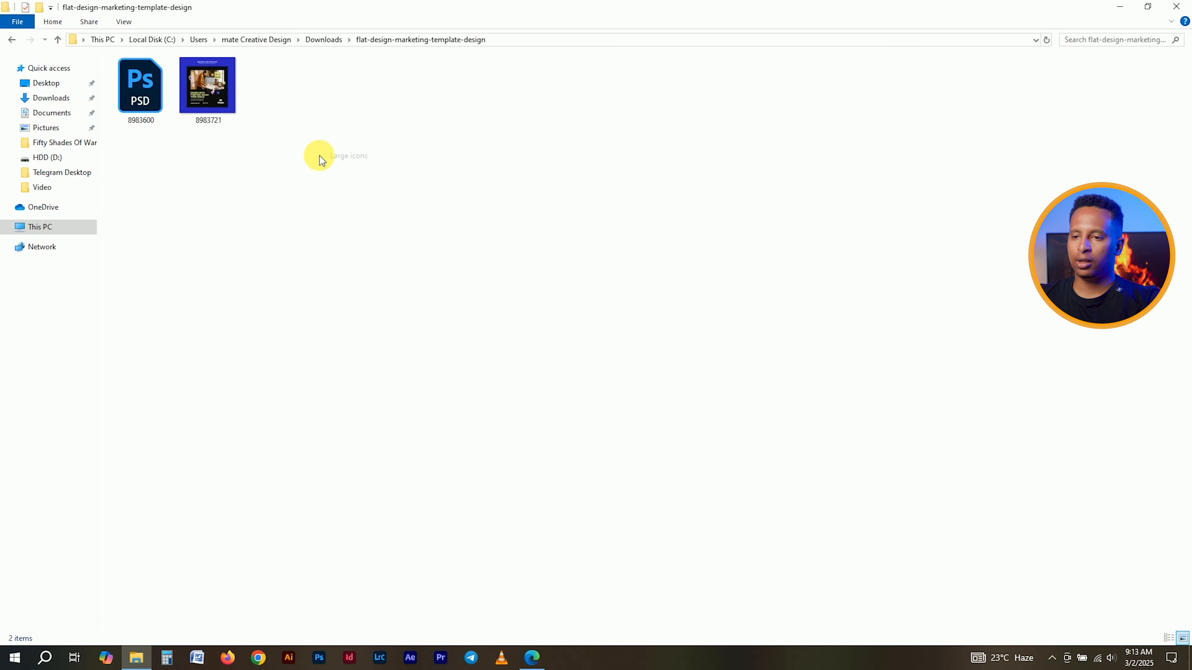
# - Open 8983600.psd in Photoshop 2023 after closing Edge's downloads list and preview
pyautogui.doubleClick(147, 108)
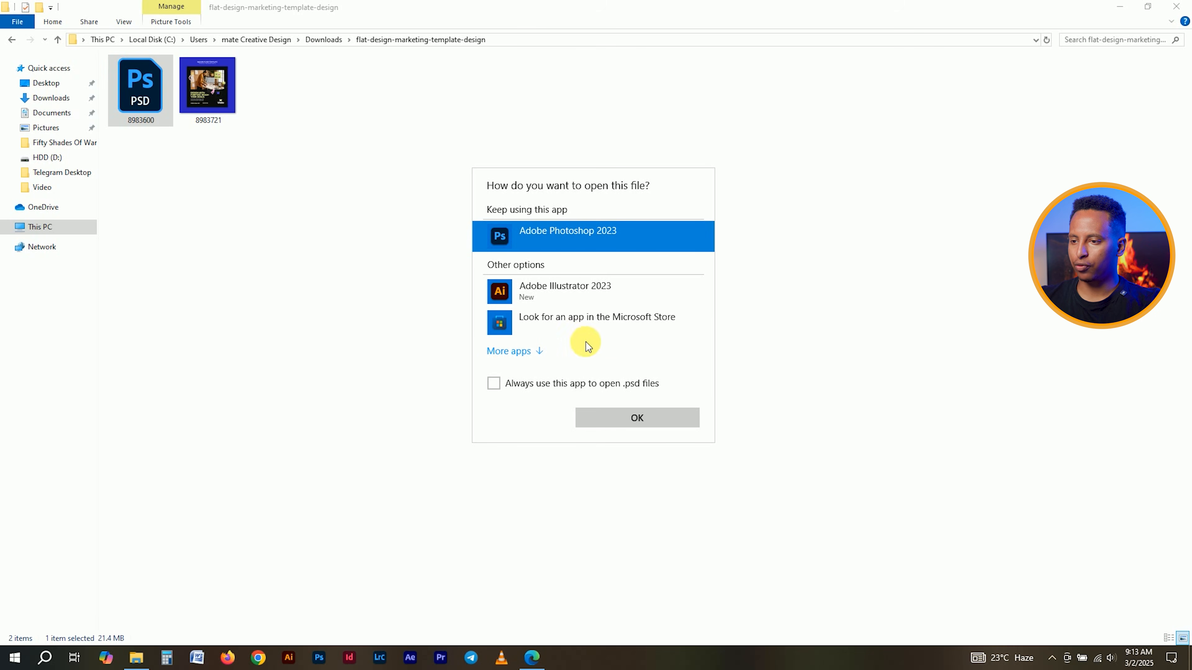
pyautogui.click(609, 418)
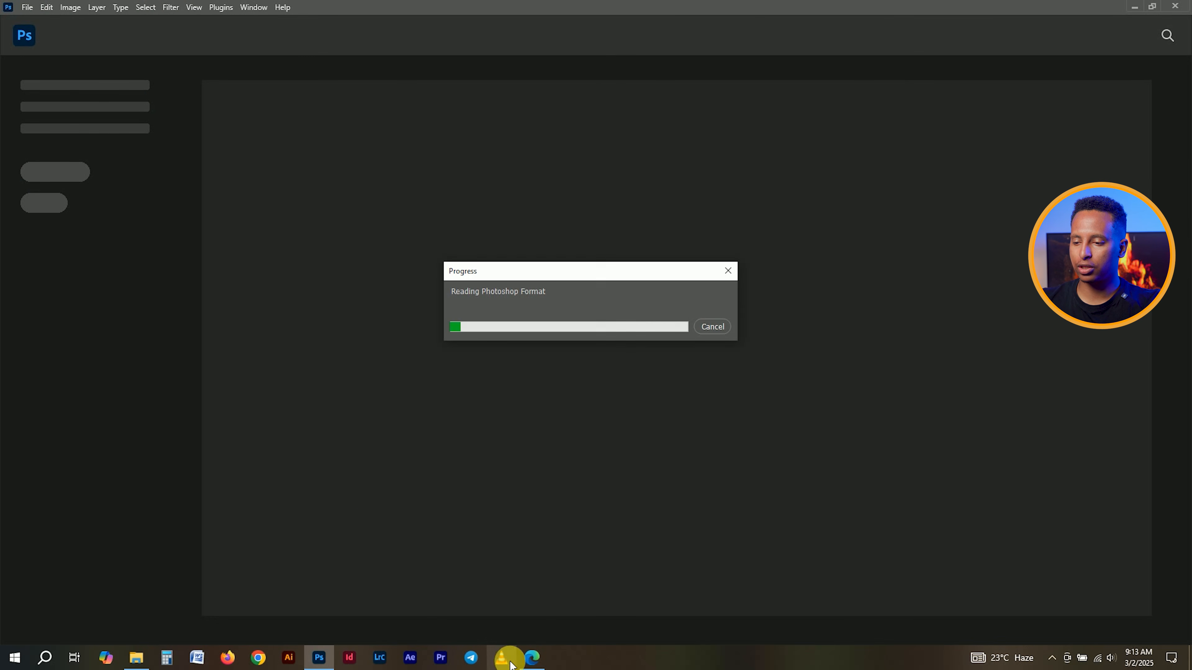
pyautogui.click(528, 667)
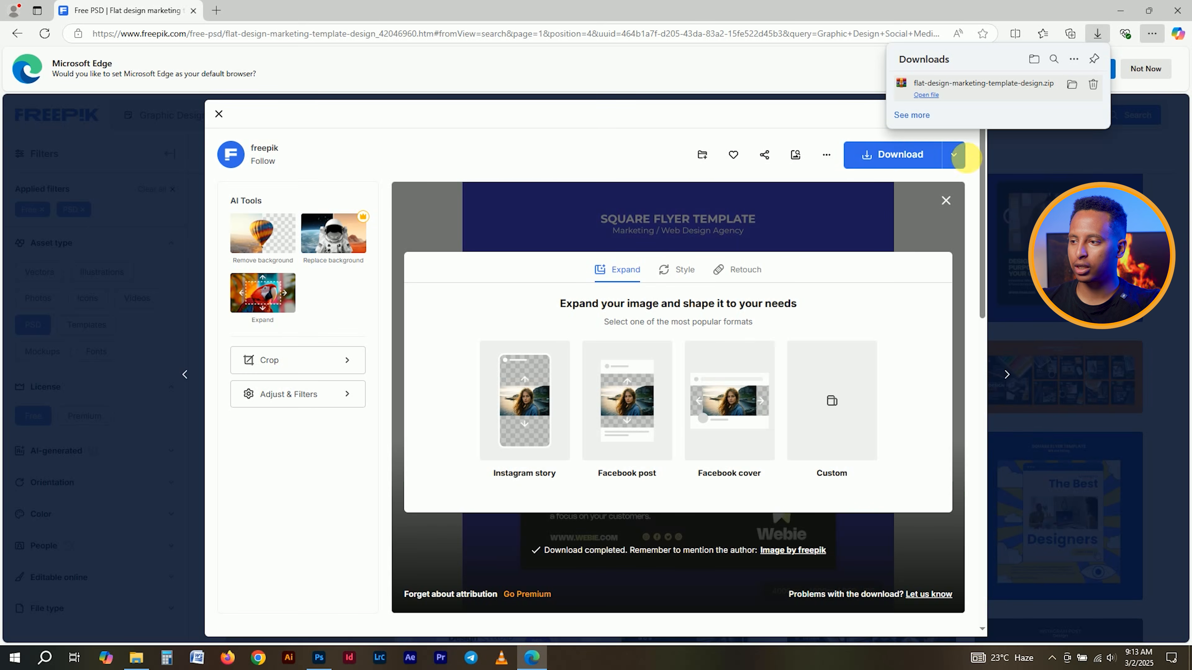
pyautogui.click(1014, 165)
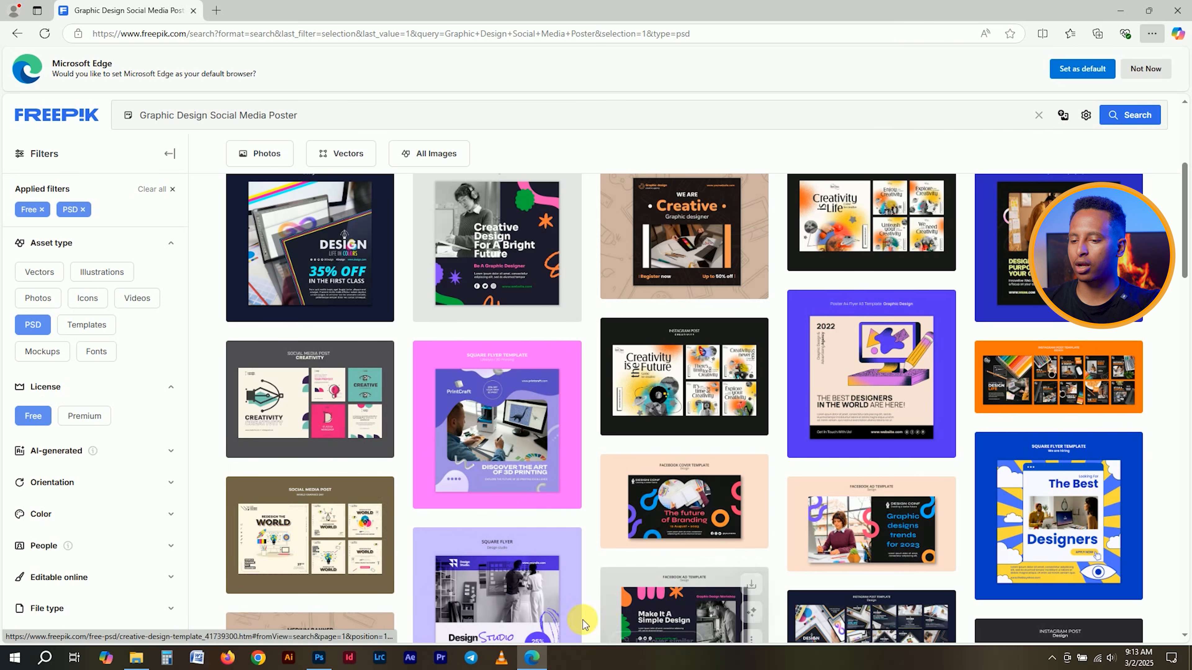
pyautogui.click(320, 660)
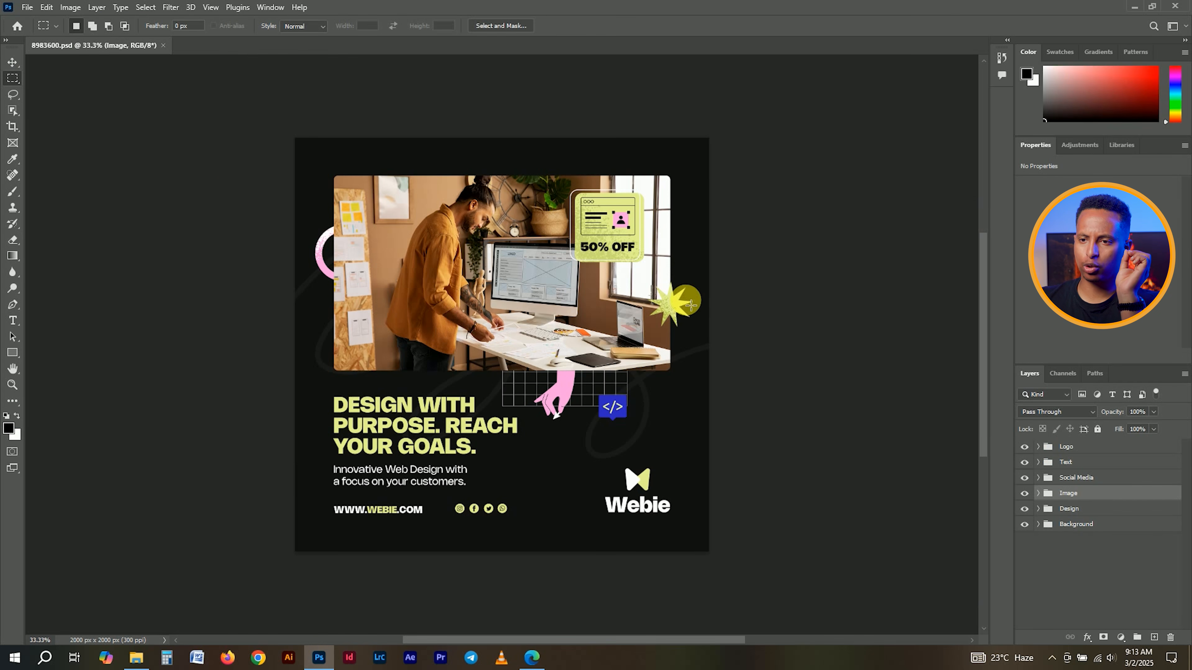
pyautogui.click(16, 67)
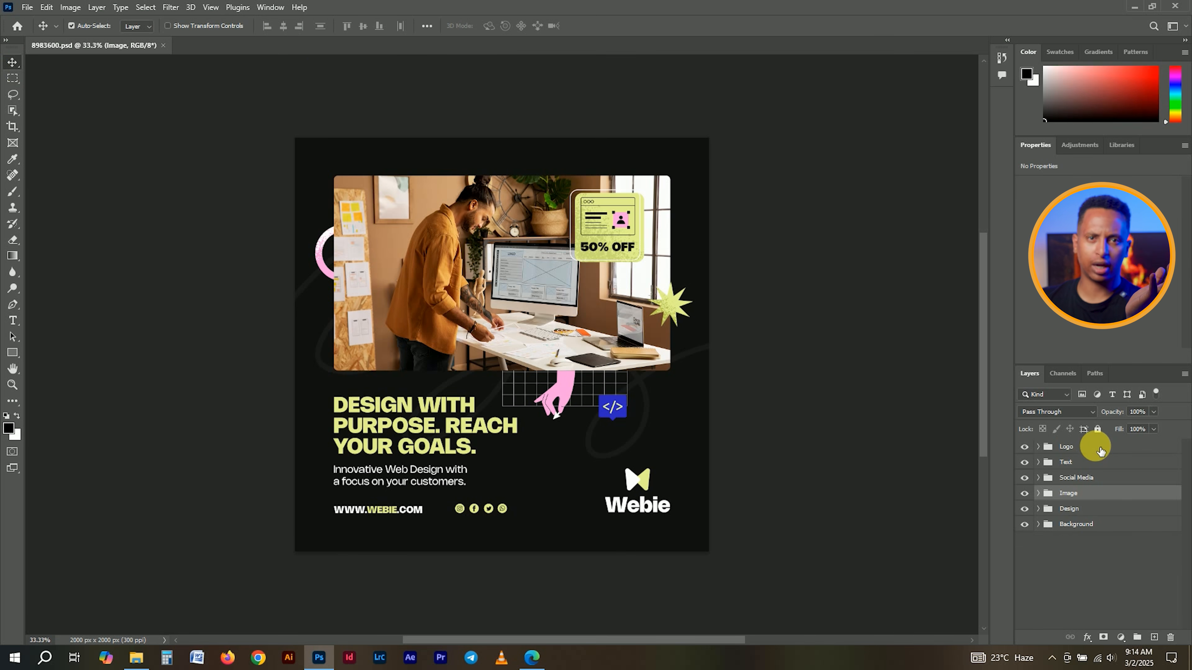
pyautogui.click(1075, 452)
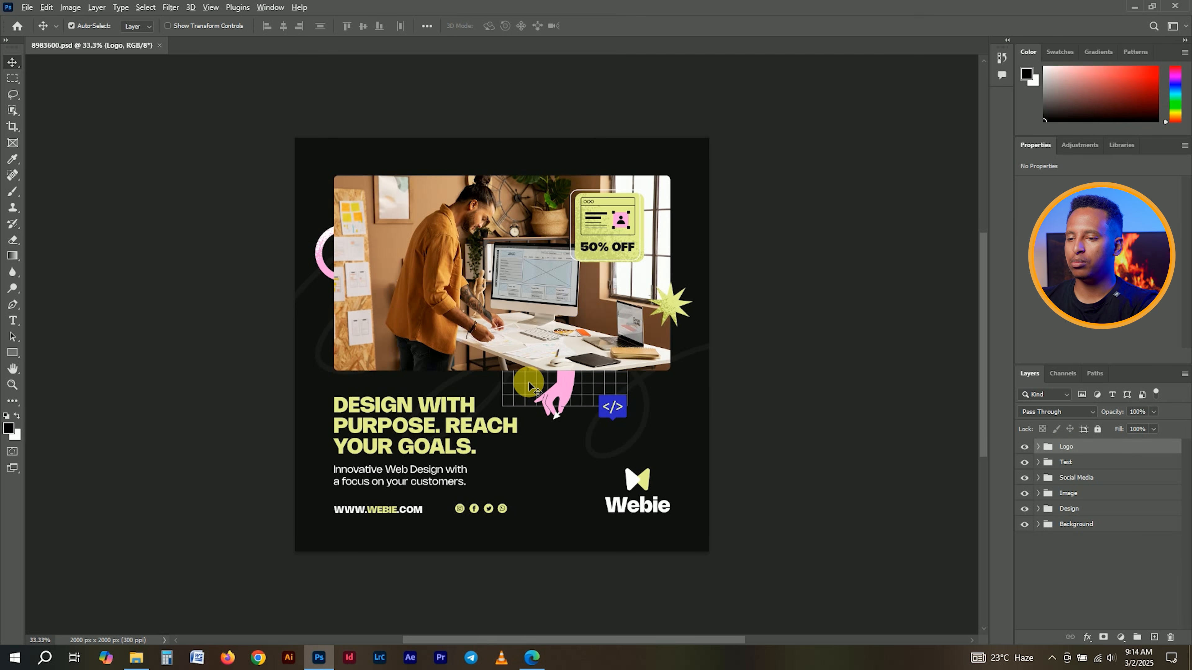
pyautogui.scroll(-3, 529, 383)
pyautogui.scroll(-1, 529, 386)
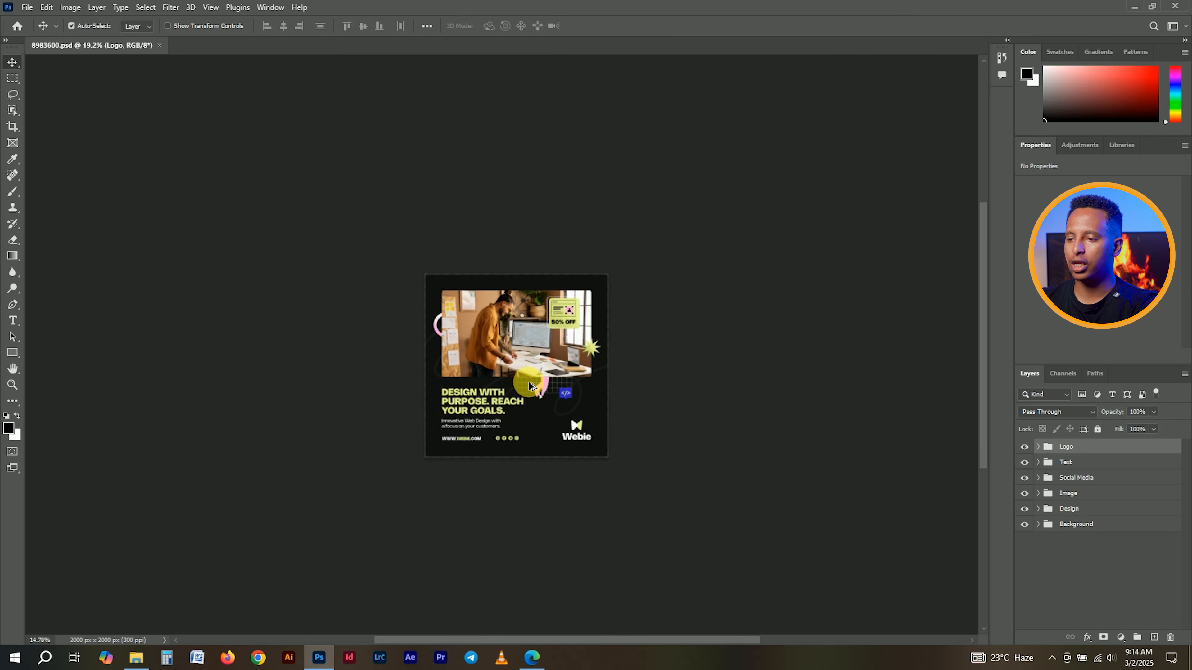
pyautogui.scroll(3, 529, 386)
pyautogui.scroll(-2, 529, 386)
pyautogui.scroll(2, 529, 386)
pyautogui.scroll(-1, 530, 386)
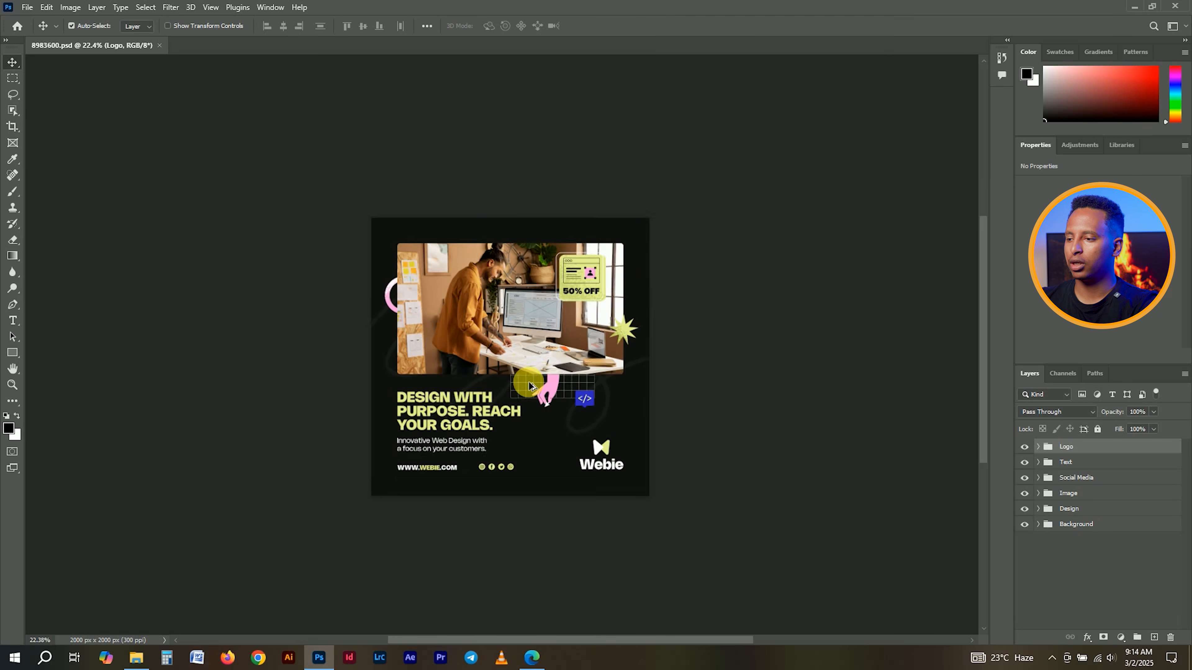
pyautogui.scroll(1, 530, 386)
pyautogui.moveTo(985, 410); pyautogui.dragTo(984, 406)
pyautogui.scroll(-1, 850, 493)
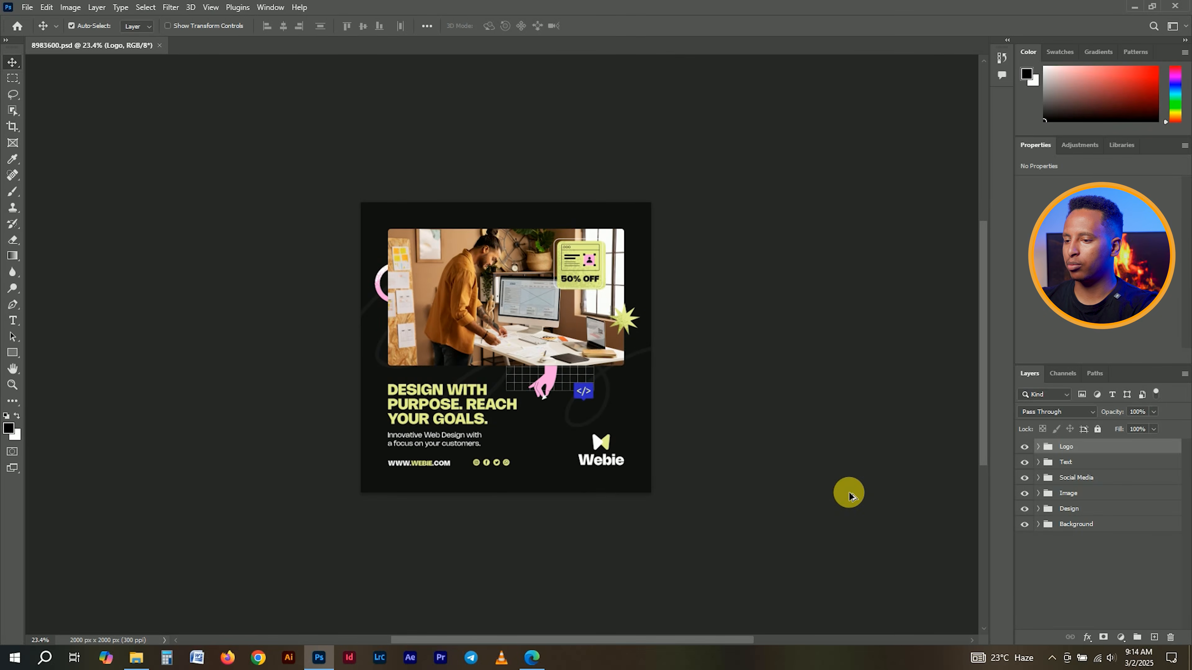
pyautogui.scroll(-3, 850, 493)
pyautogui.scroll(1, 850, 493)
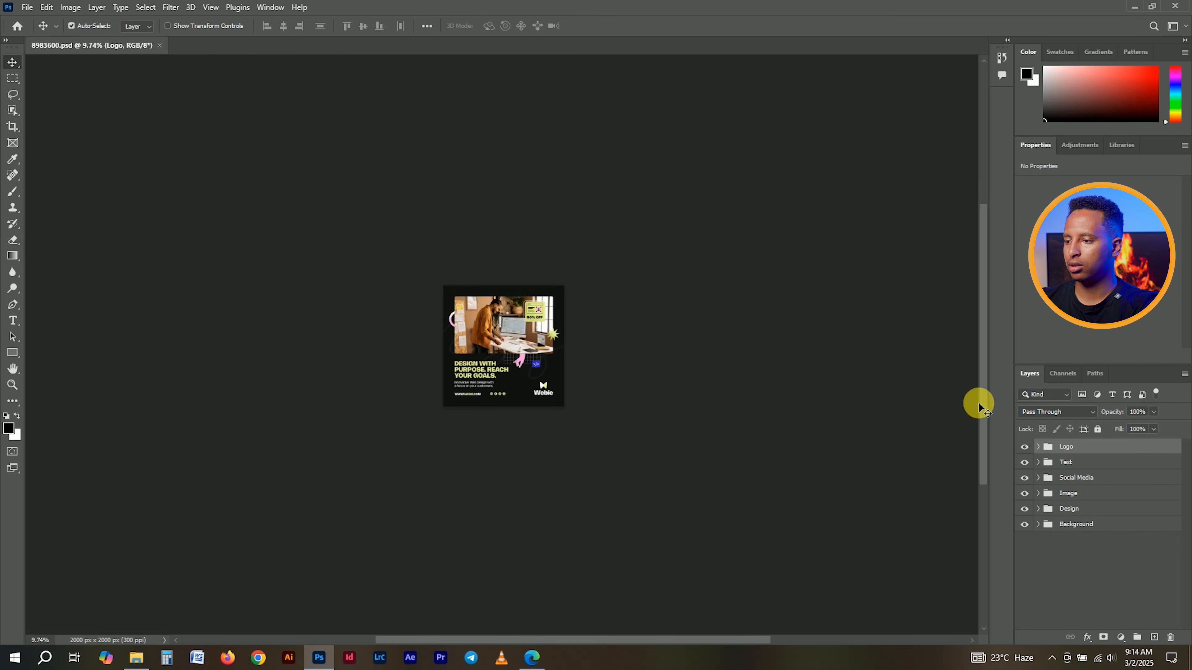
pyautogui.moveTo(984, 304)
pyautogui.mouseDown()
pyautogui.moveTo(980, 266)
pyautogui.moveTo(982, 290)
pyautogui.mouseUp()
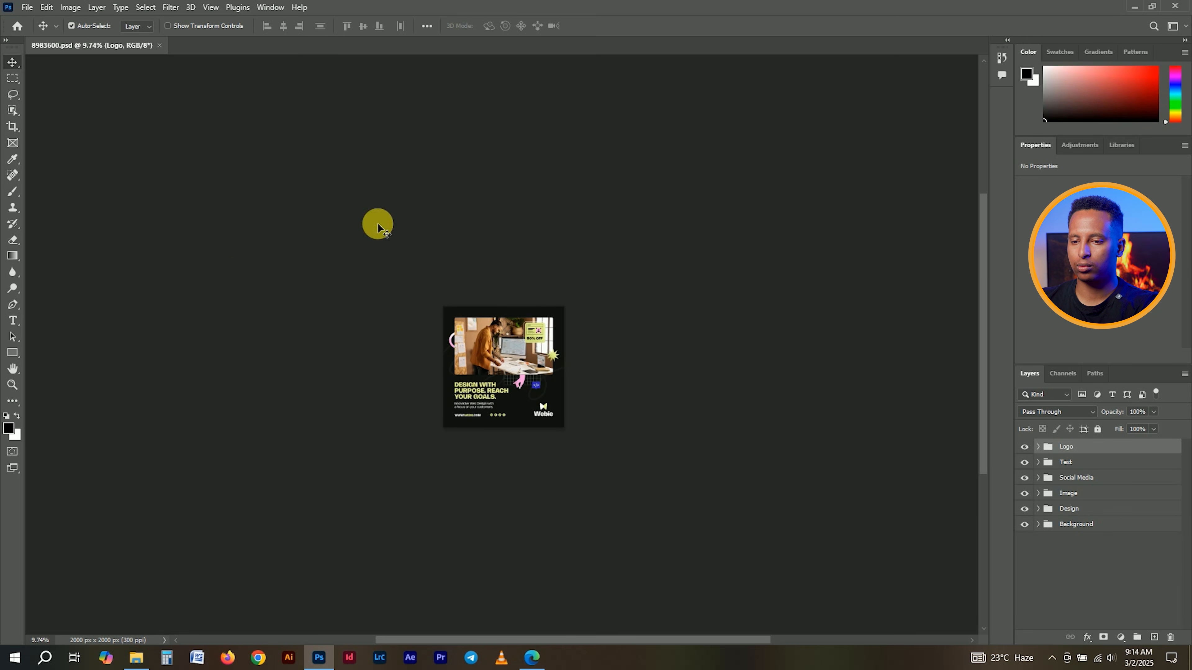
pyautogui.click(13, 390)
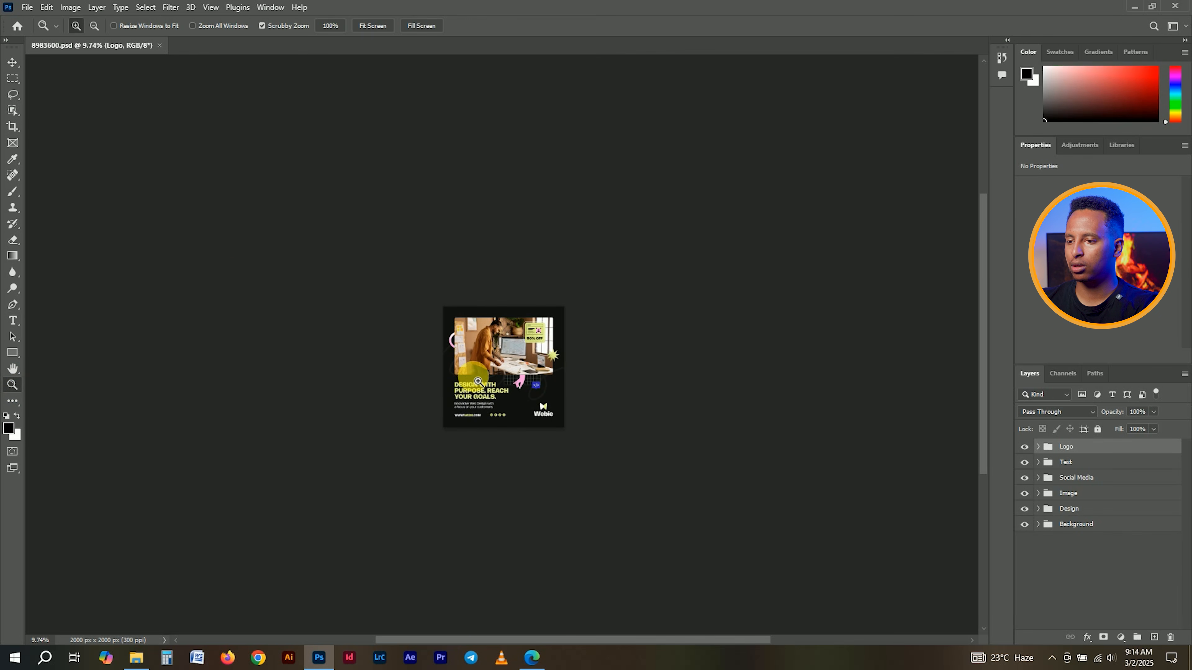
pyautogui.click(586, 362)
pyautogui.click(586, 362)
pyautogui.click(584, 360)
pyautogui.click(583, 356)
pyautogui.click(250, 342)
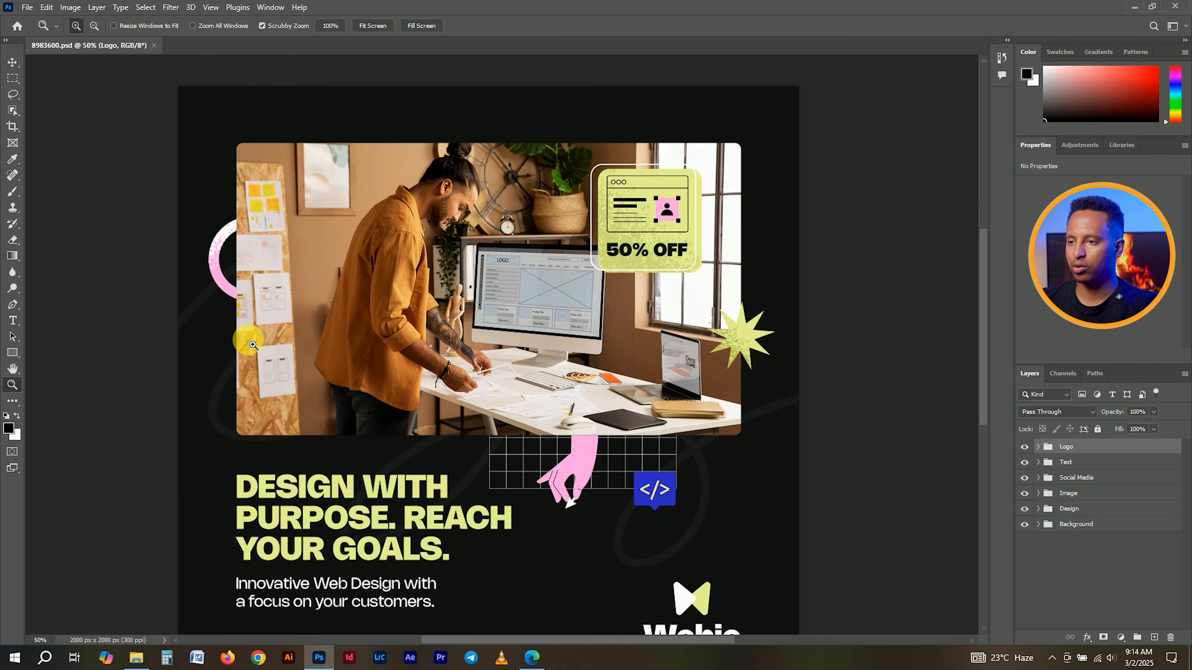
pyautogui.scroll(-1, 311, 359)
pyautogui.click(12, 61)
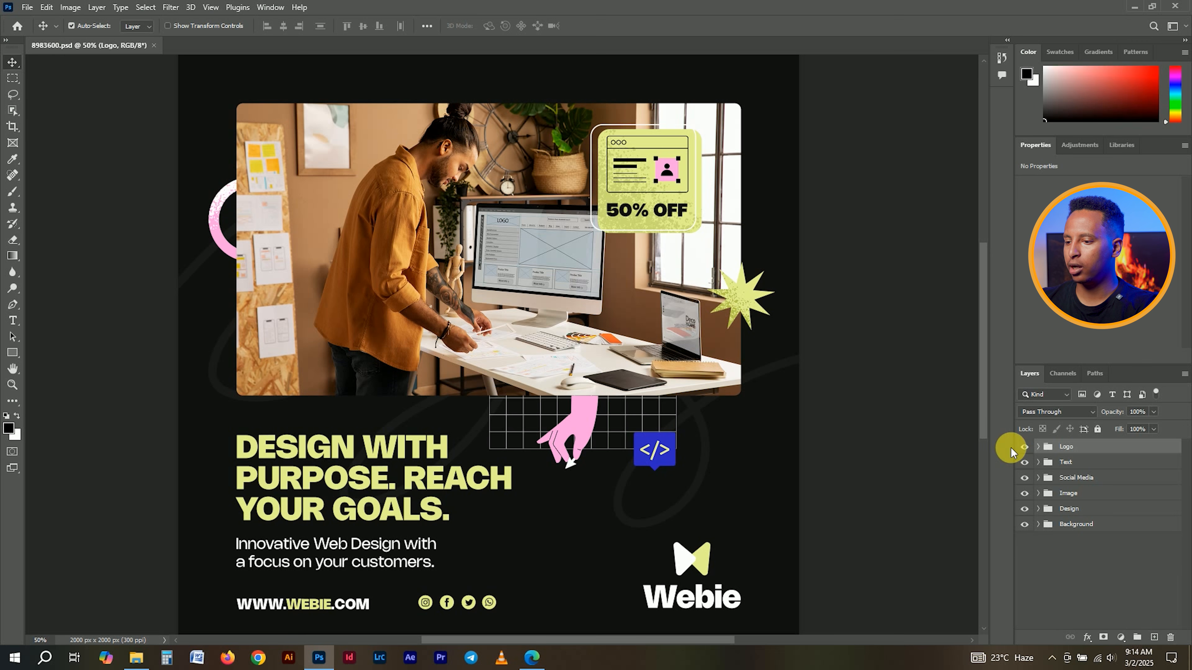
pyautogui.click(1025, 447)
pyautogui.click(1025, 446)
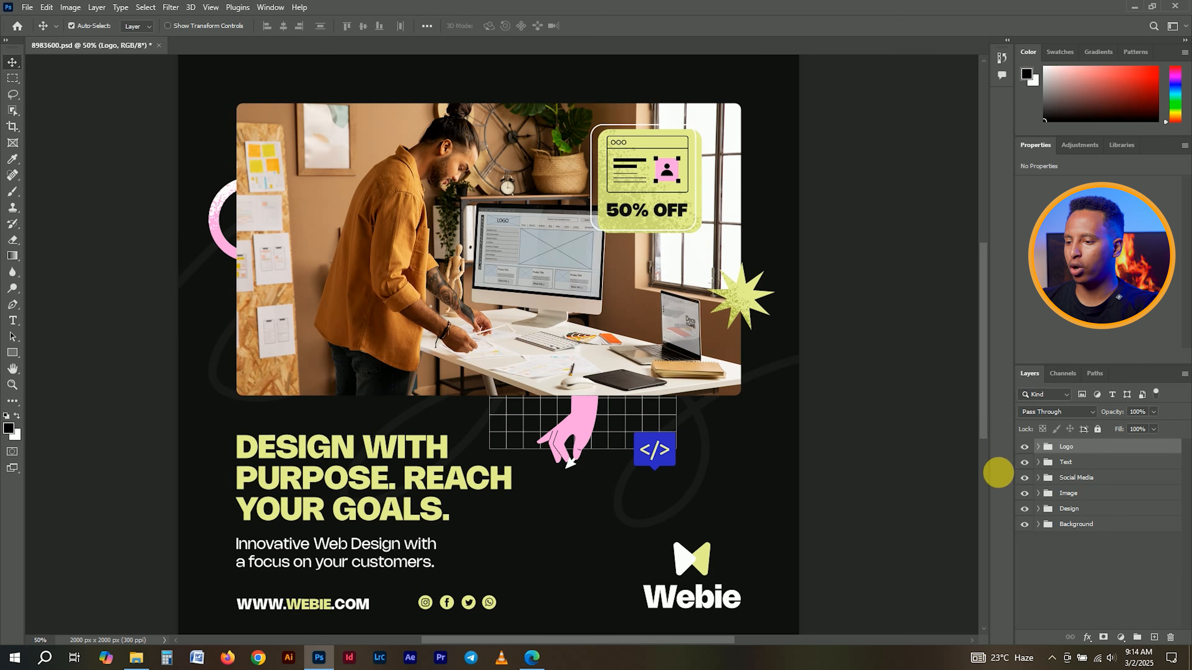
pyautogui.scroll(2, 803, 591)
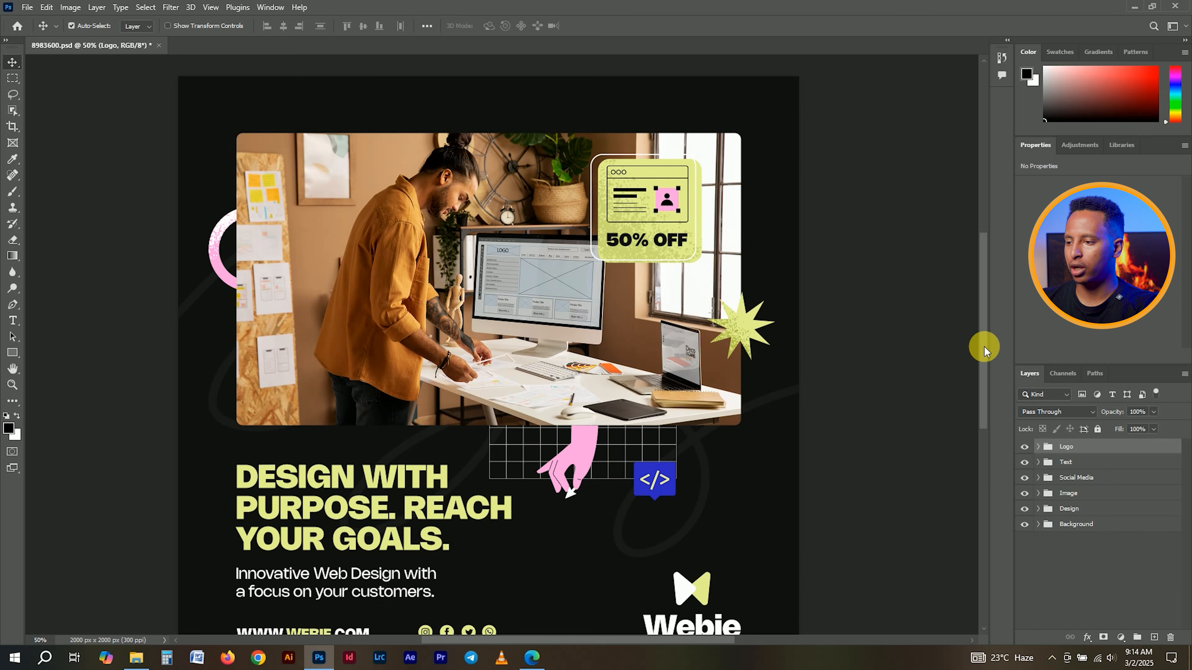
pyautogui.scroll(-6, 981, 381)
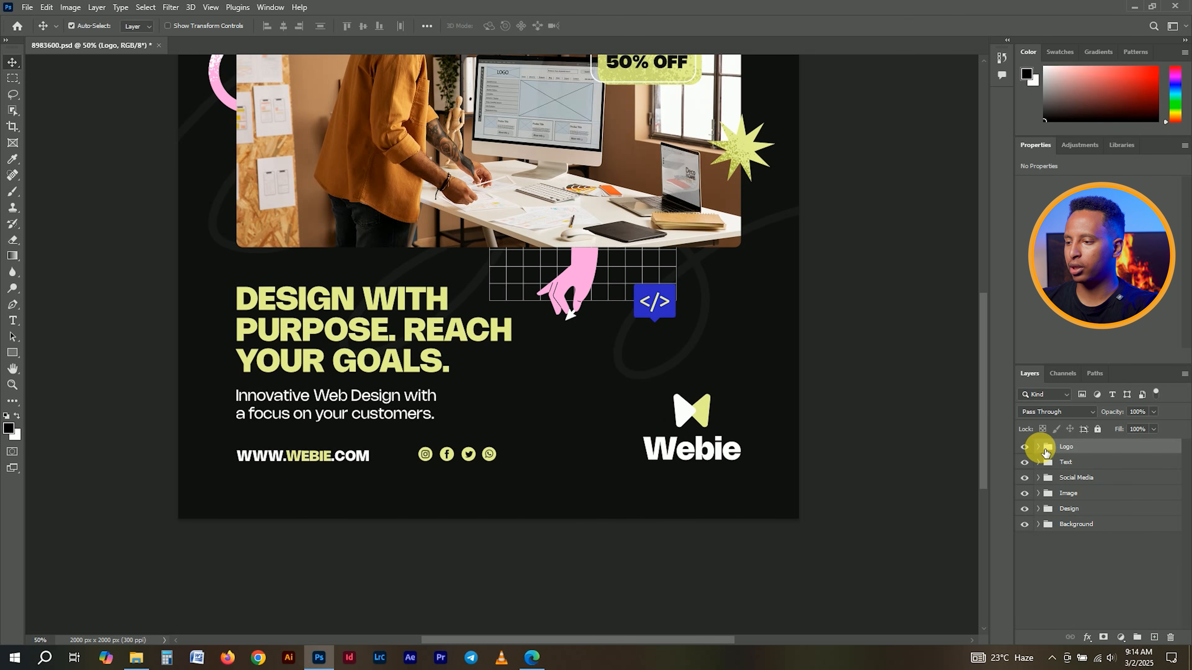
# - Expand the Logo group and open the Place Your Logo Here smart object as a .psb document
pyautogui.click(1038, 447)
pyautogui.click(1077, 467)
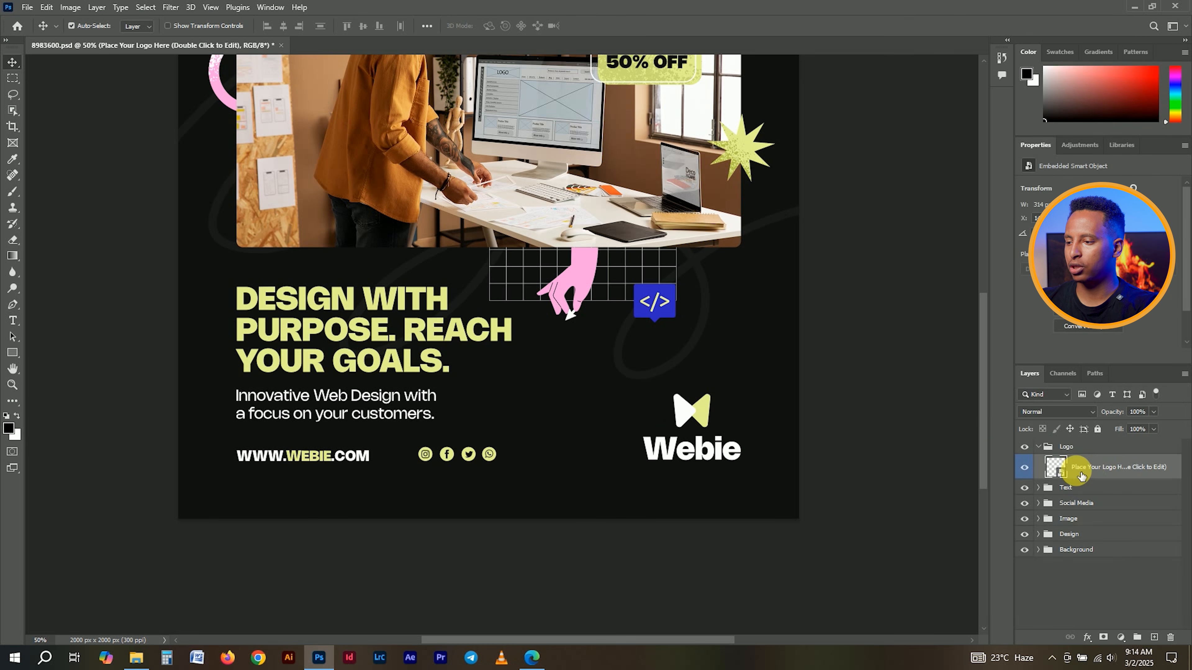
pyautogui.doubleClick(1064, 476)
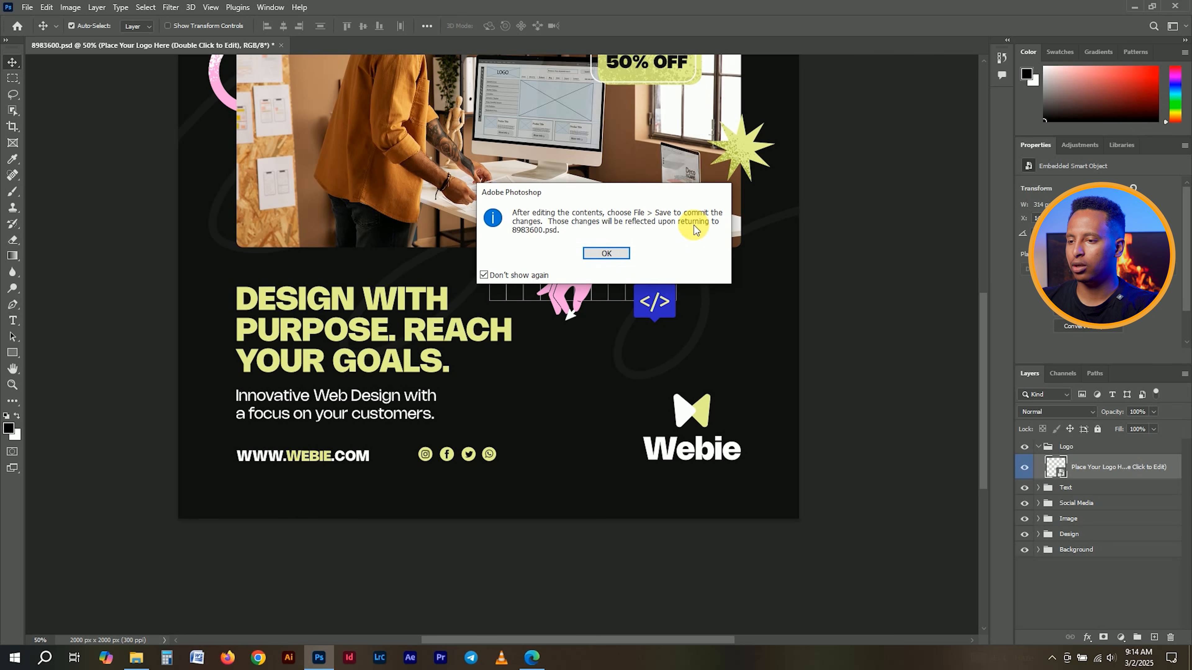
pyautogui.click(618, 256)
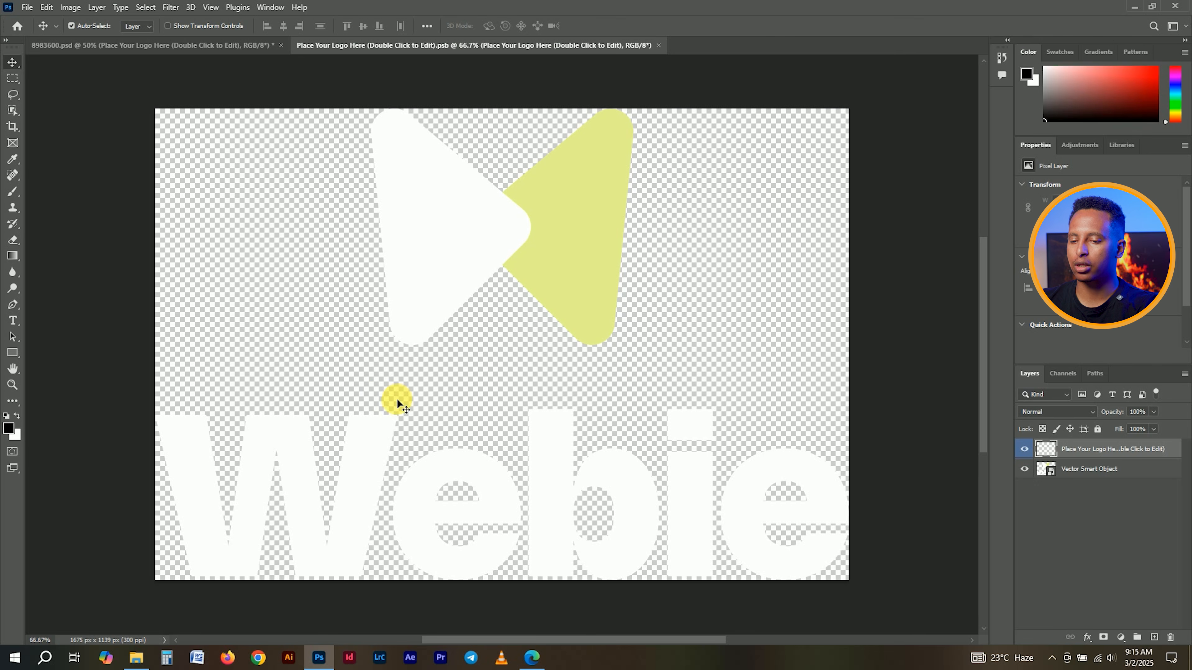
pyautogui.click(229, 658)
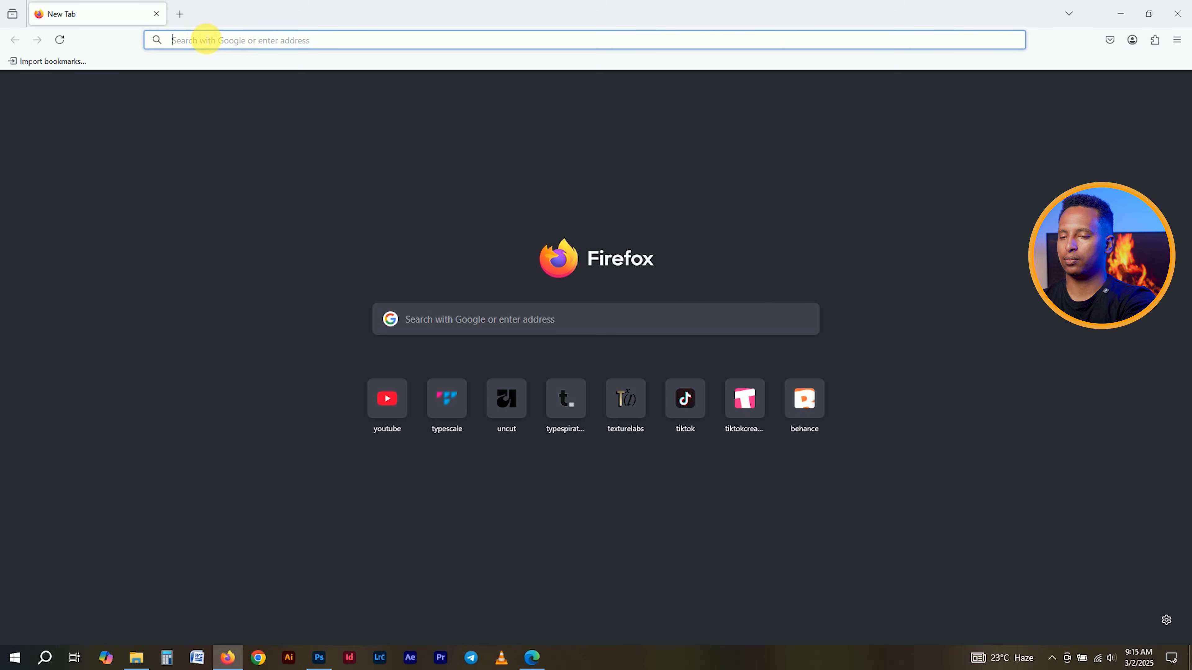
# - Search Google Images for 'mate creative design logo'
pyautogui.write('mate')
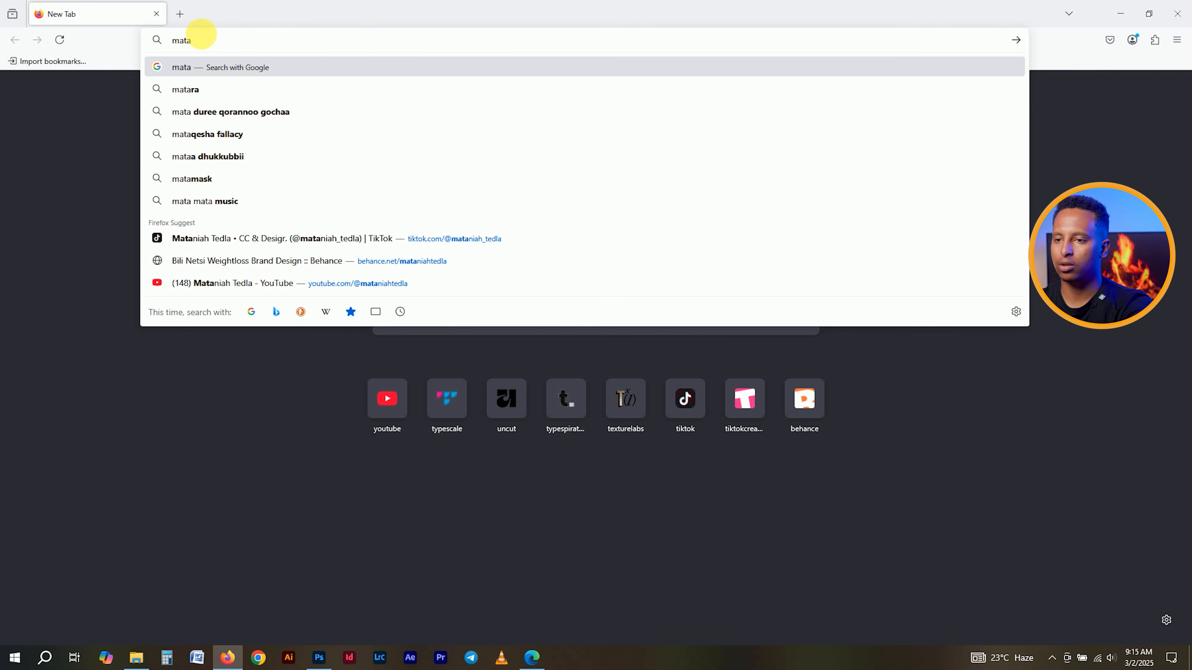
pyautogui.write(' creat')
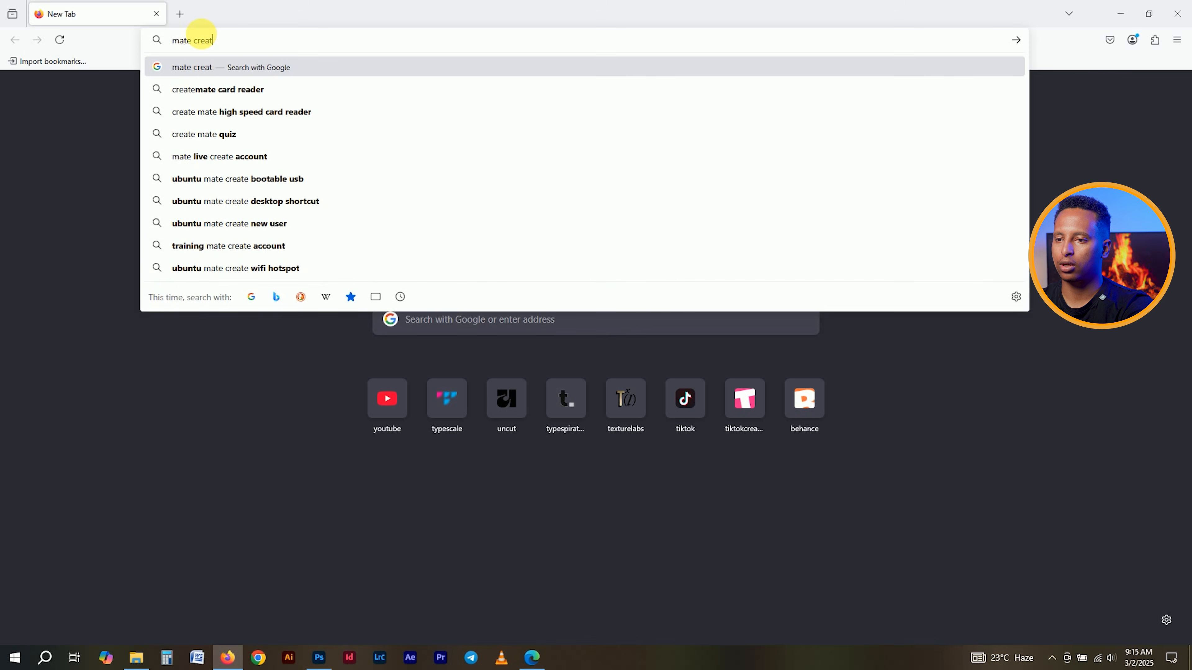
pyautogui.write('eive design l')
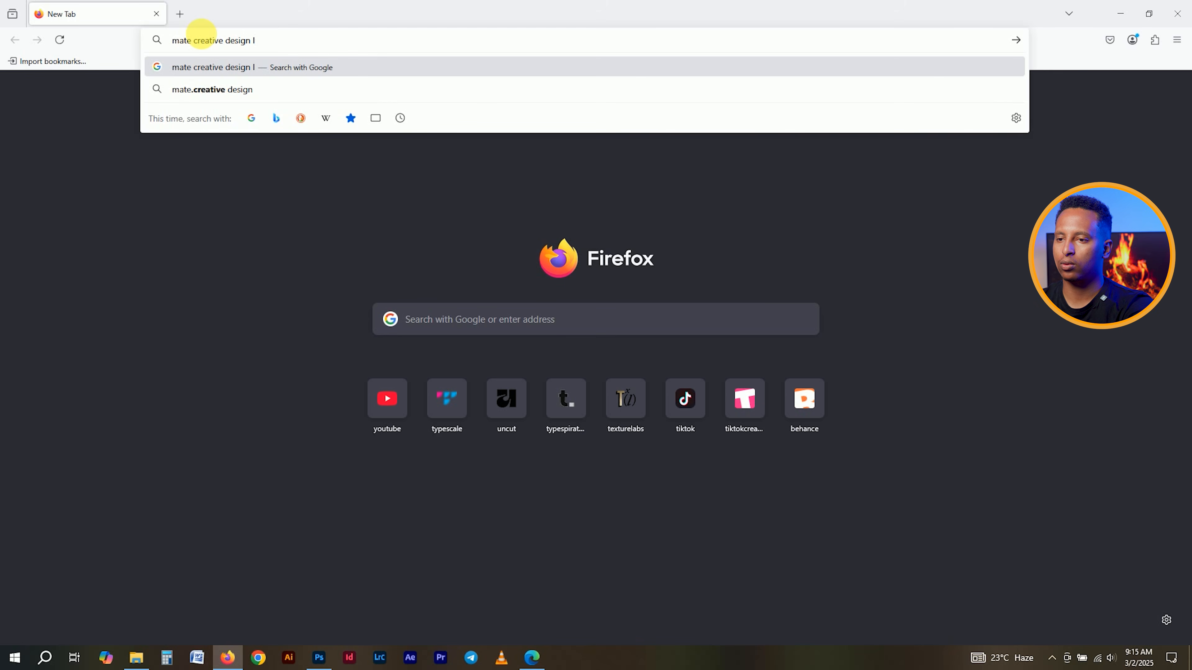
pyautogui.write('ogo')
pyautogui.press('Return')
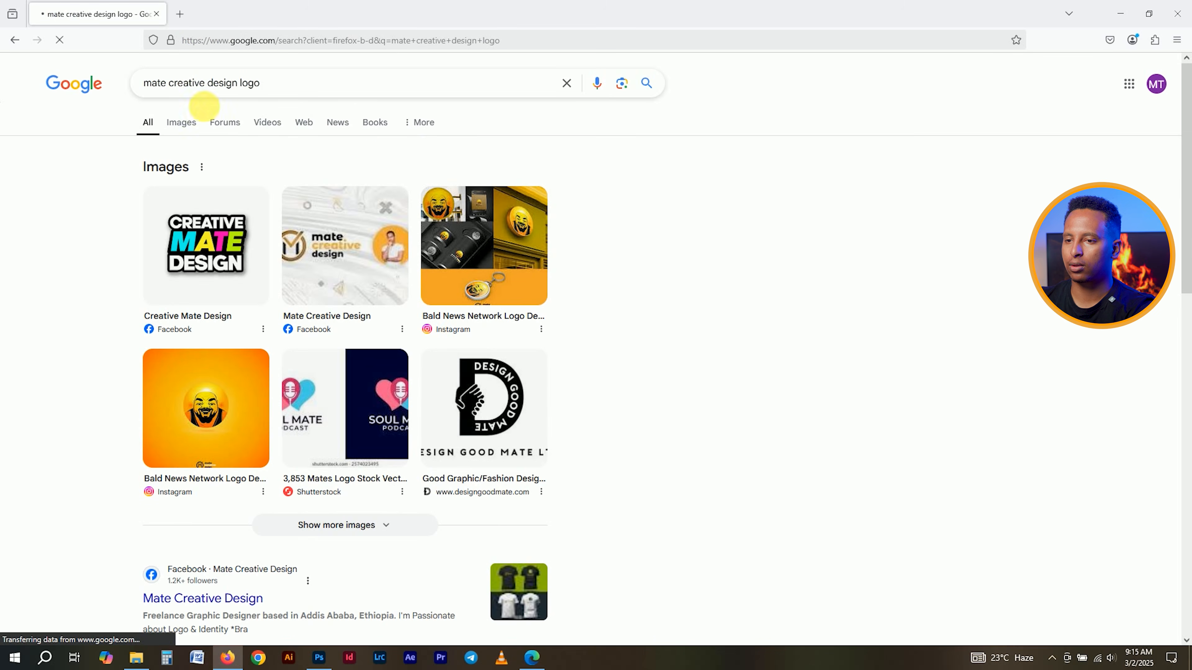
pyautogui.click(180, 121)
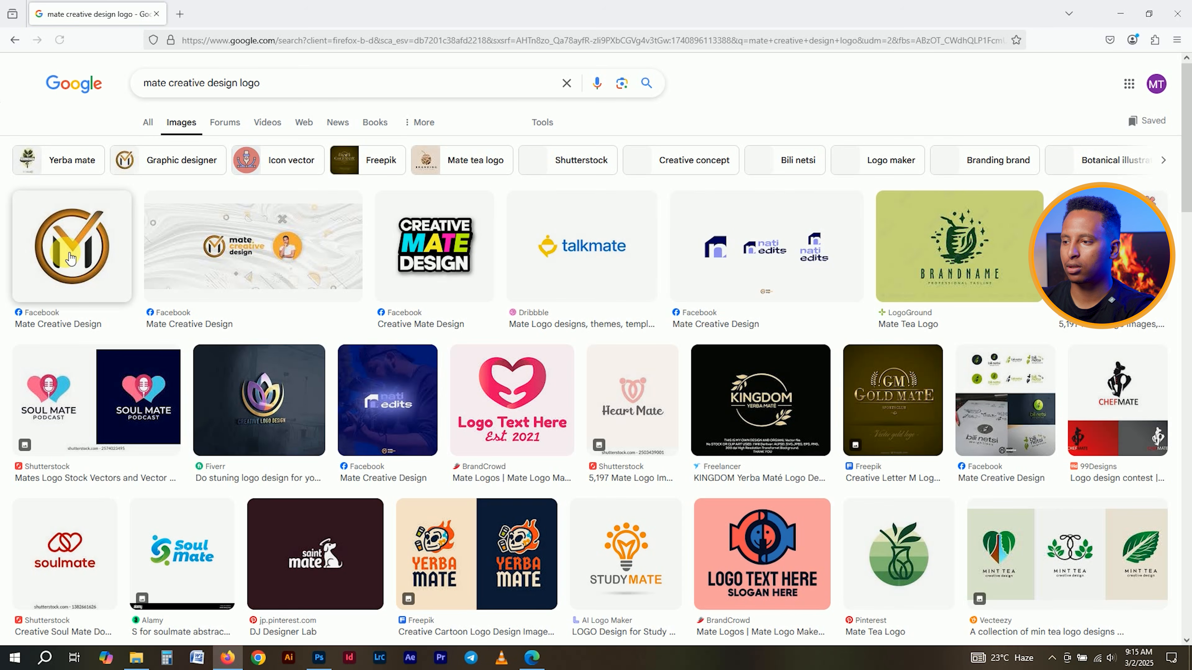
# - Preview the Mate Creative Design logo result and refine results with the 'Graphic designer' chip
pyautogui.click(78, 225)
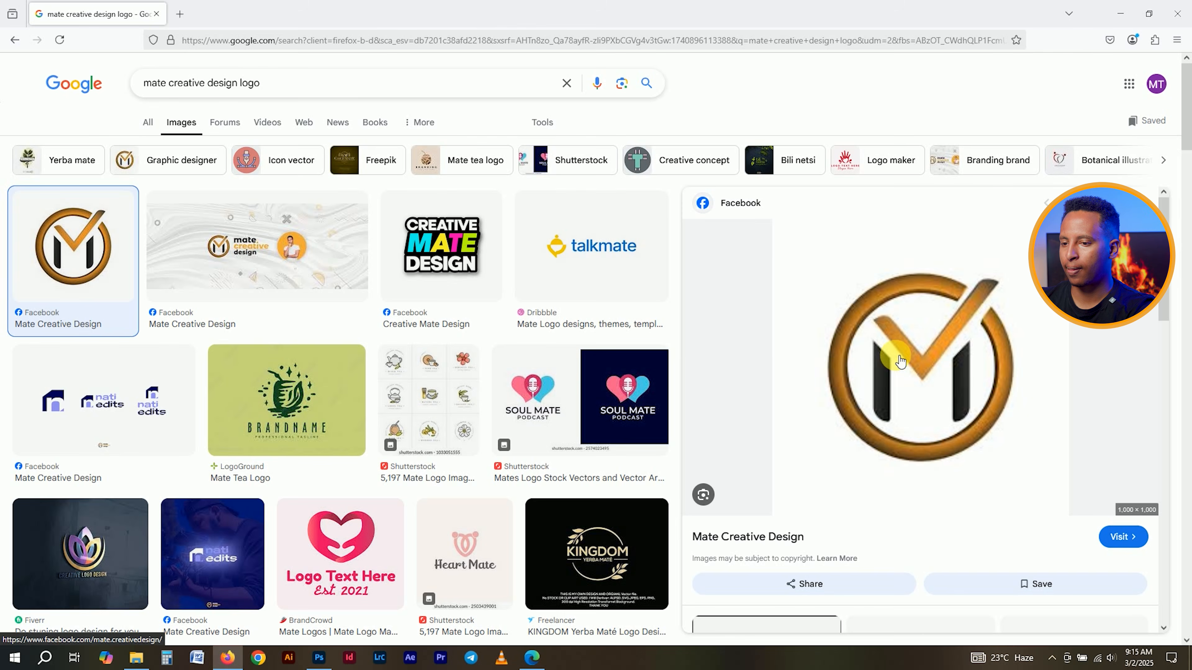
pyautogui.scroll(-5, 524, 333)
pyautogui.scroll(3, 526, 336)
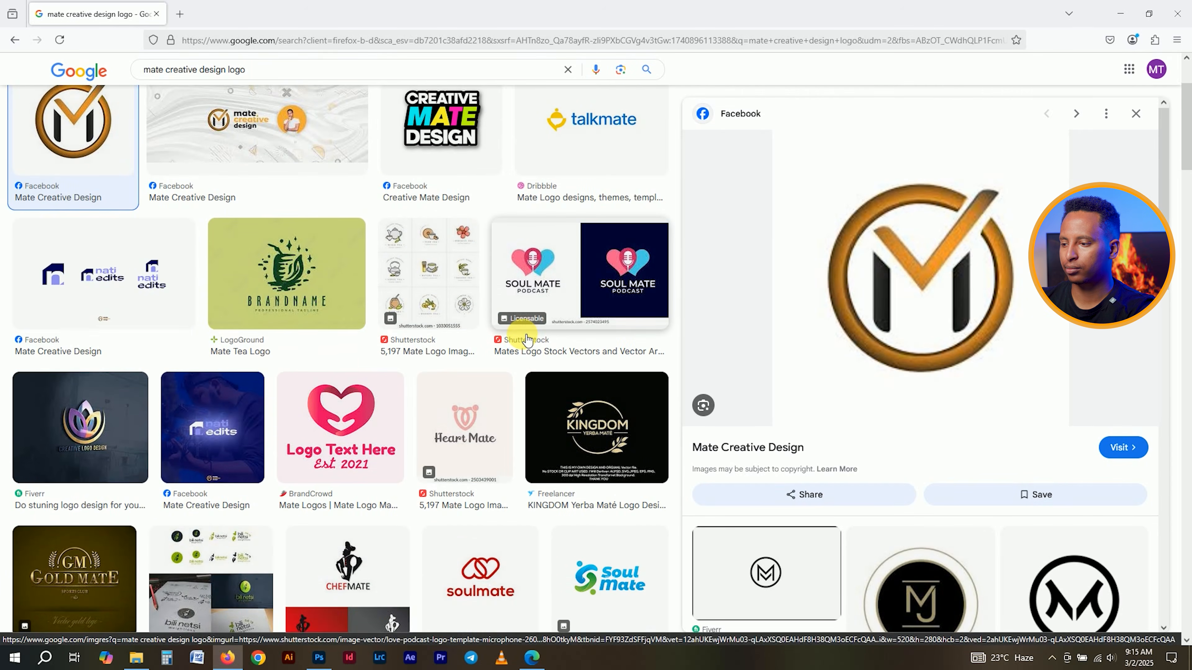
pyautogui.scroll(-5, 525, 332)
pyautogui.click(291, 122)
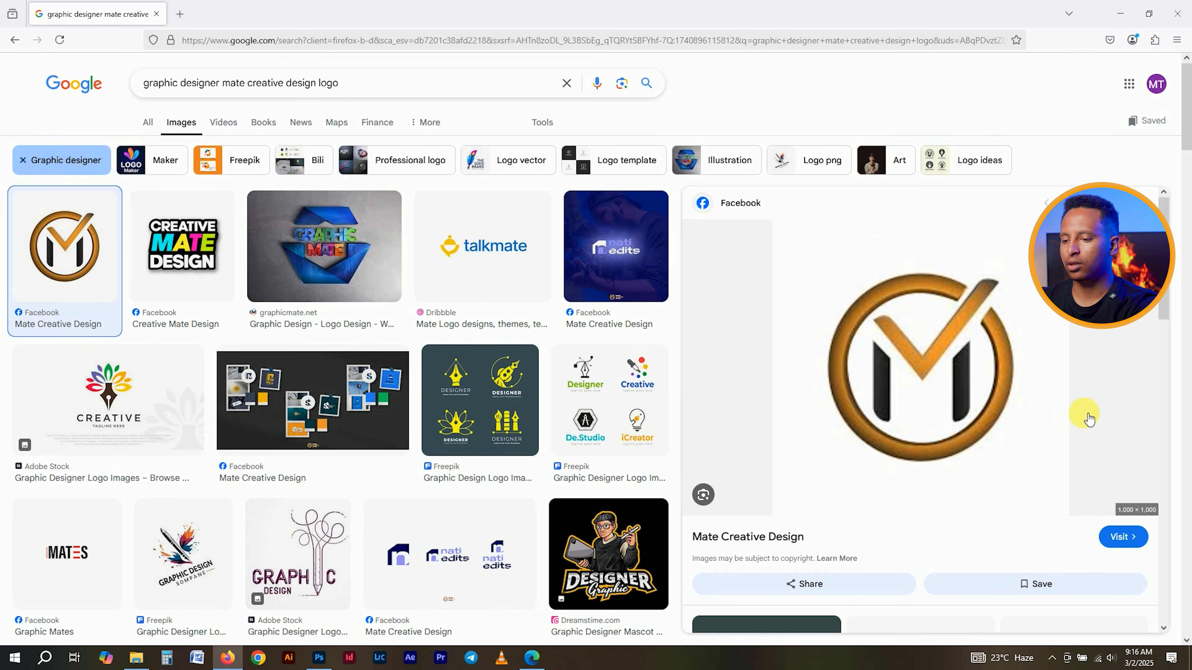
# - Bring the flat-design-marketing-template-design folder window forward in File Explorer and paste into it
pyautogui.click(470, 658)
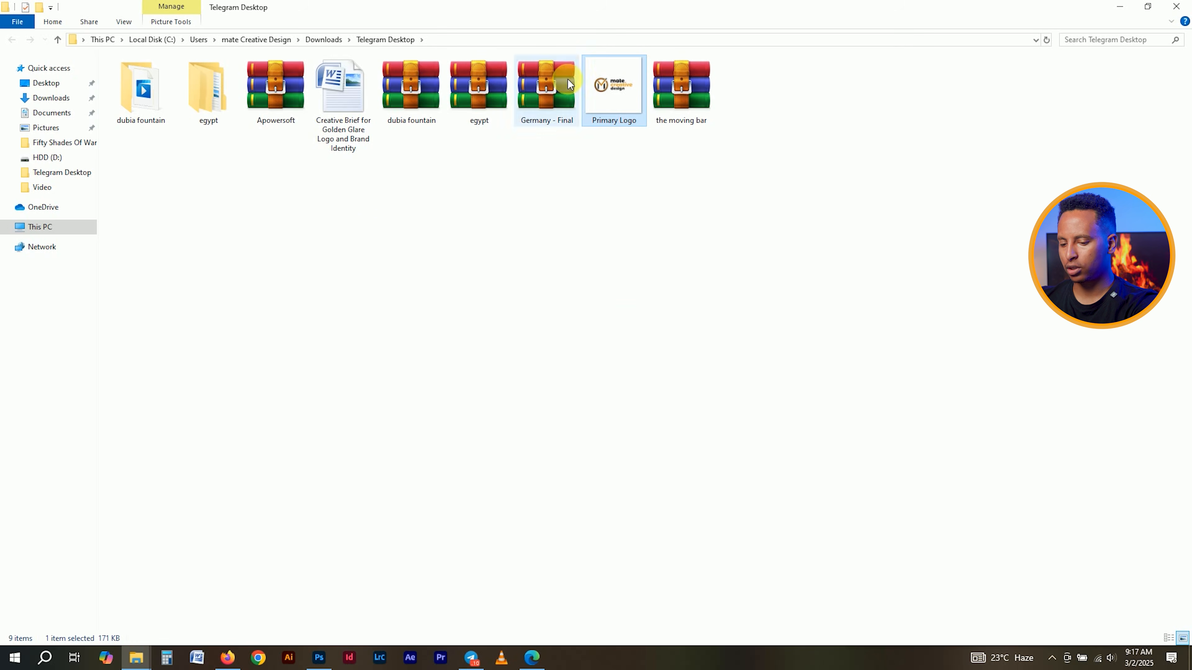
pyautogui.click(137, 657)
pyautogui.click(3, 605)
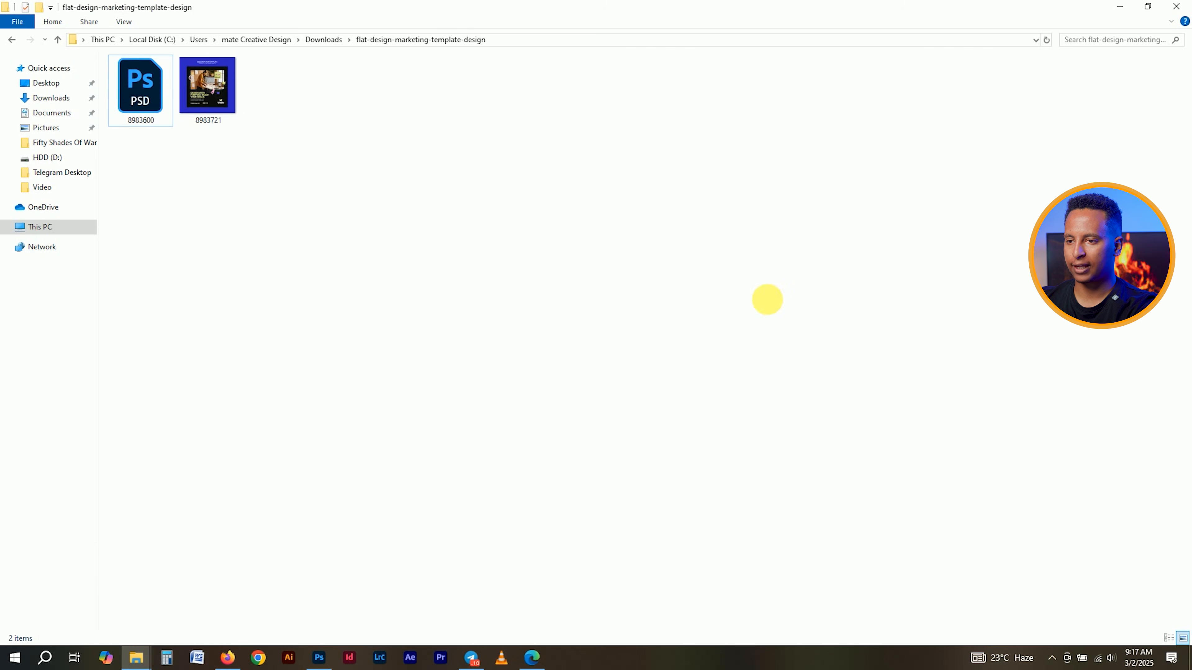
pyautogui.hotkey('ctrl', 'v')
# - Place Primary Logo into the placeholder, scale it to about 218%, and delete the Vector Smart Object
pyautogui.moveTo(264, 107); pyautogui.dragTo(542, 237)
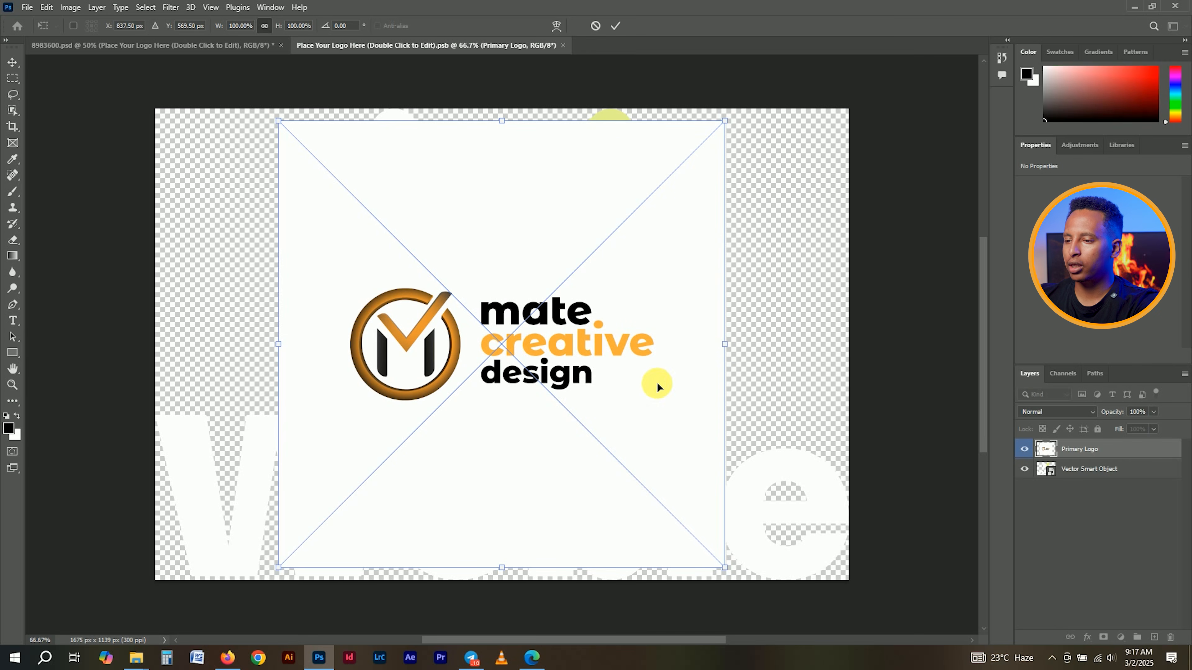
pyautogui.moveTo(725, 355); pyautogui.dragTo(979, 314)
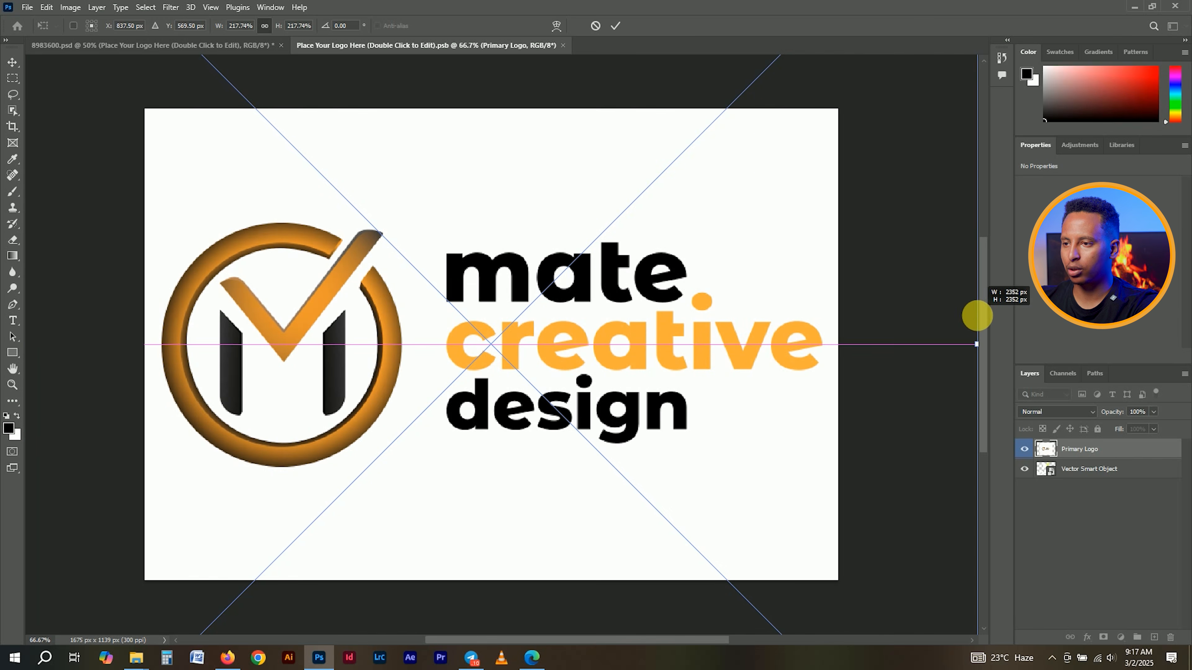
pyautogui.click(615, 26)
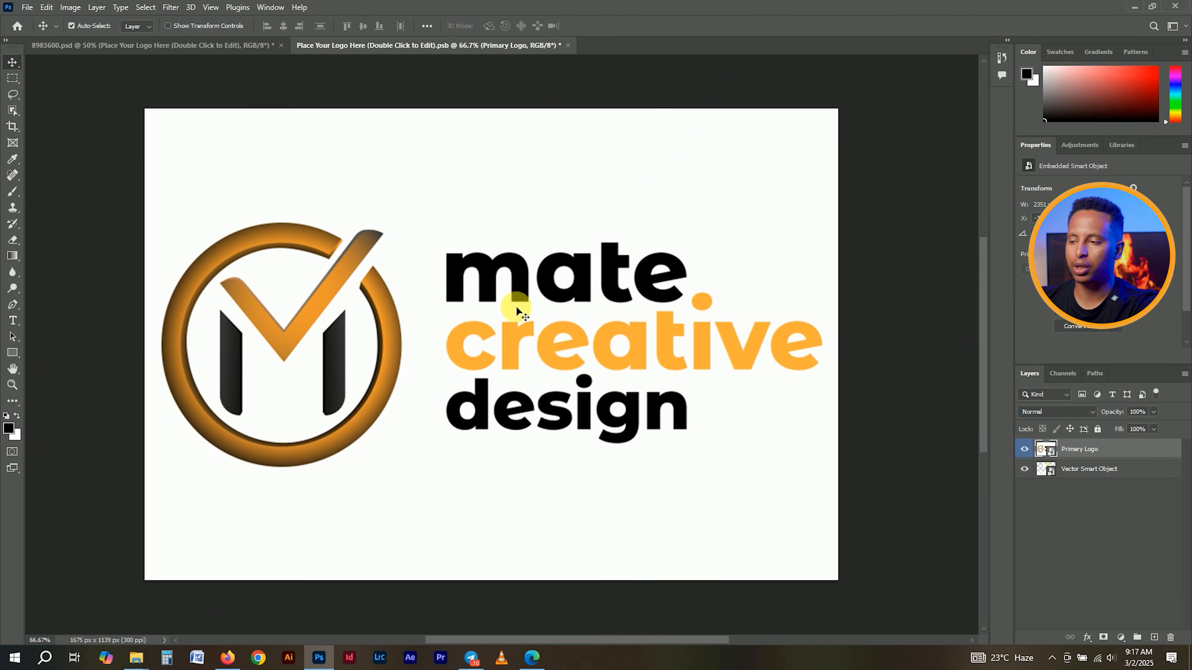
pyautogui.click(1133, 469)
pyautogui.press('Delete')
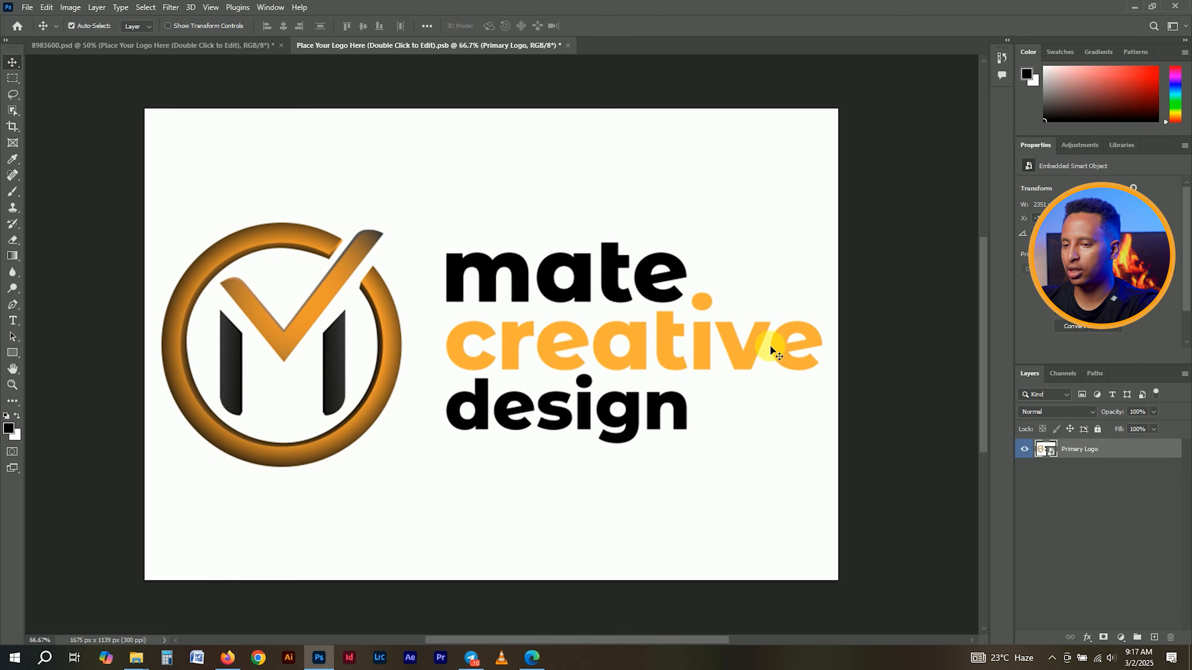
# - Magic Wand-select the logo's white background, including the inside of the letter a
pyautogui.click(15, 112)
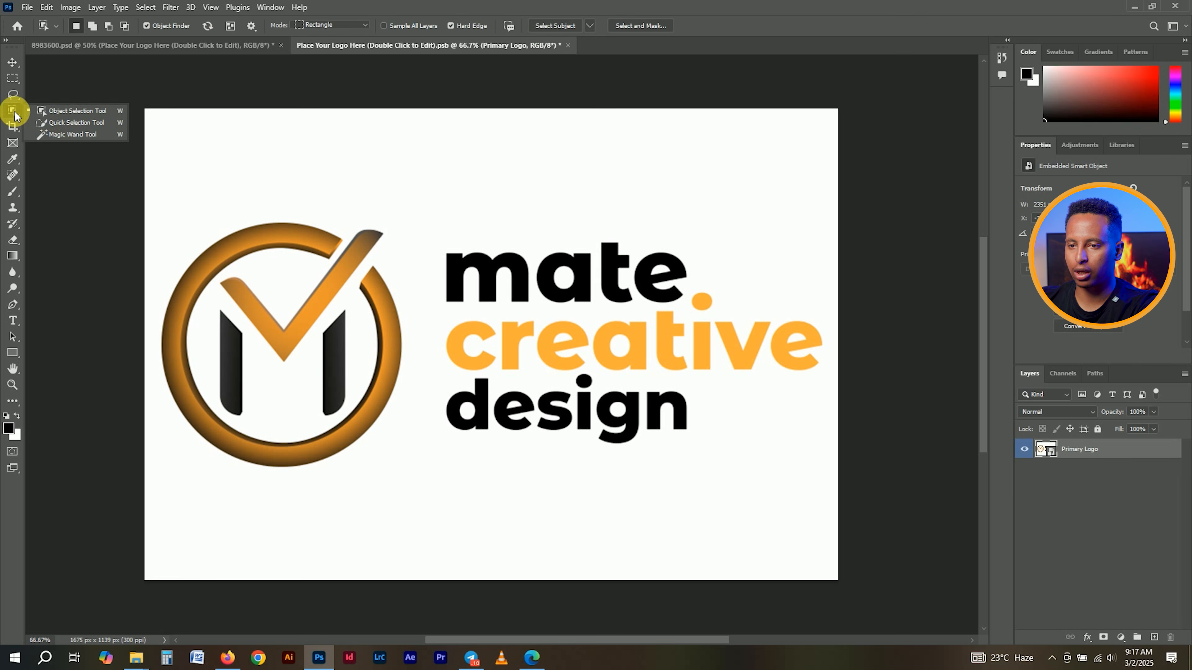
pyautogui.click(75, 135)
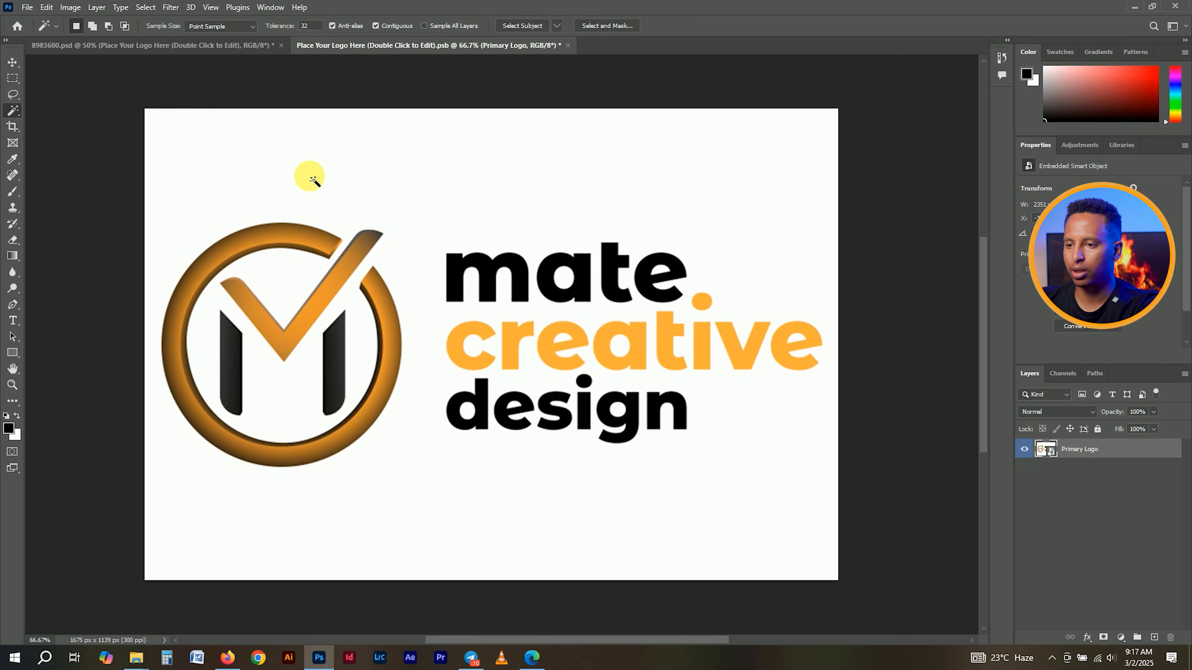
pyautogui.click(310, 175)
pyautogui.keyDown('shift'); pyautogui.click(563, 278); pyautogui.keyUp('shift')
pyautogui.click(570, 280)
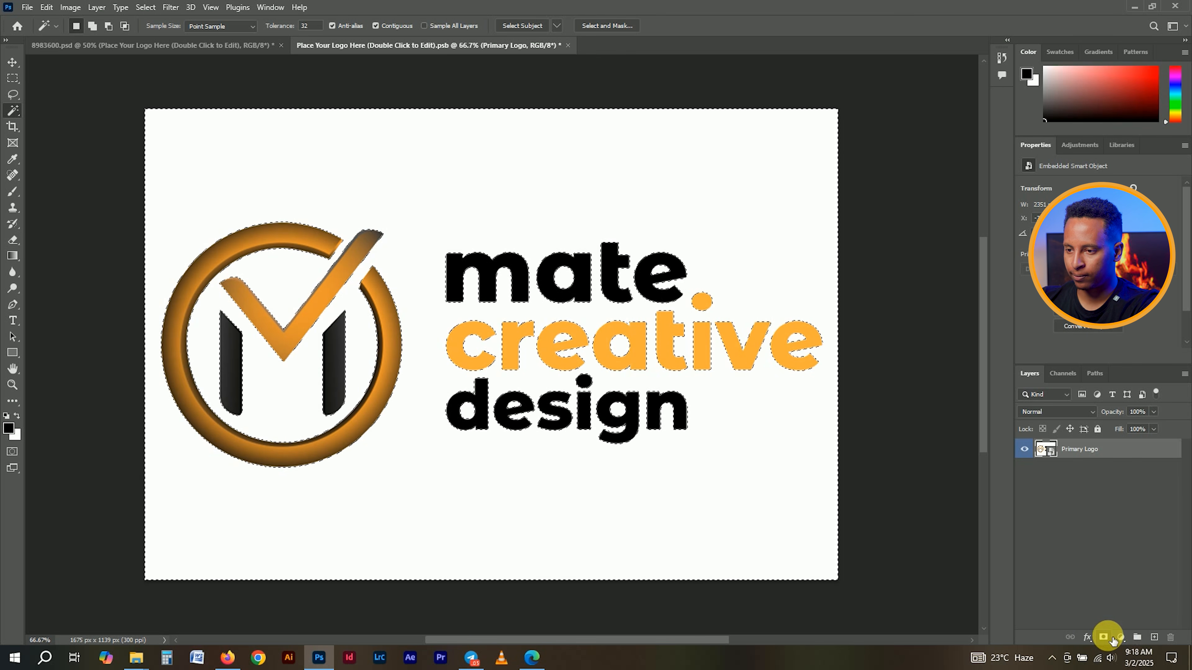
# - Invert the selection and add a layer mask hiding the white background
pyautogui.click(1104, 638)
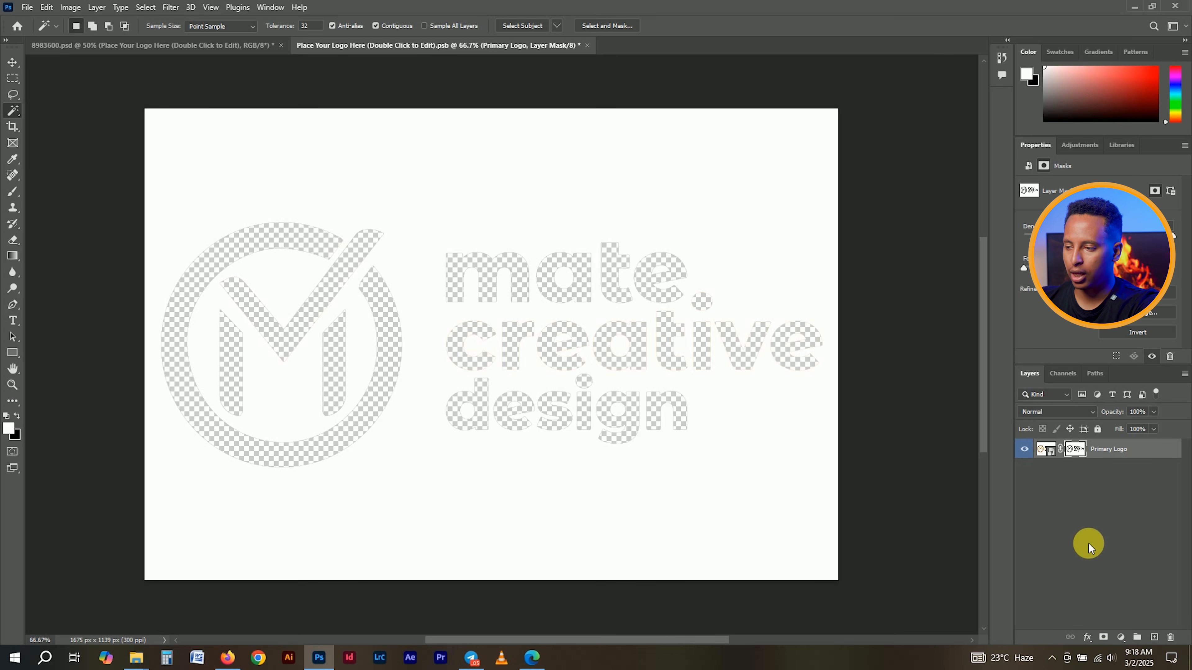
pyautogui.hotkey('ctrl', 'z')
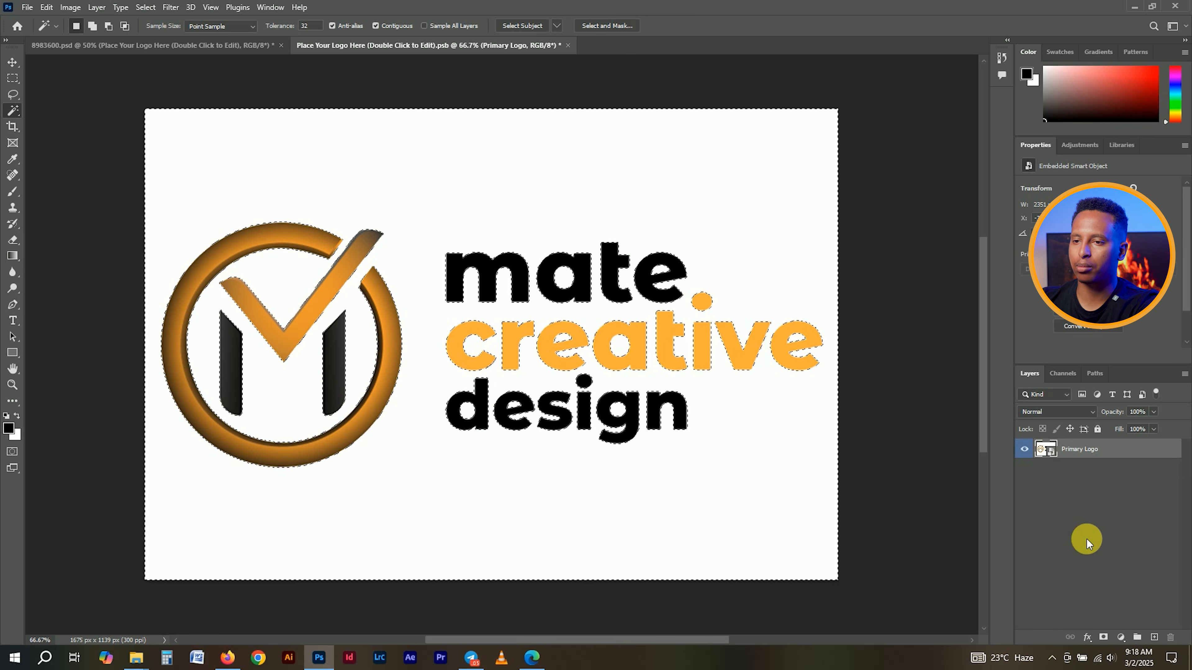
pyautogui.click(145, 8)
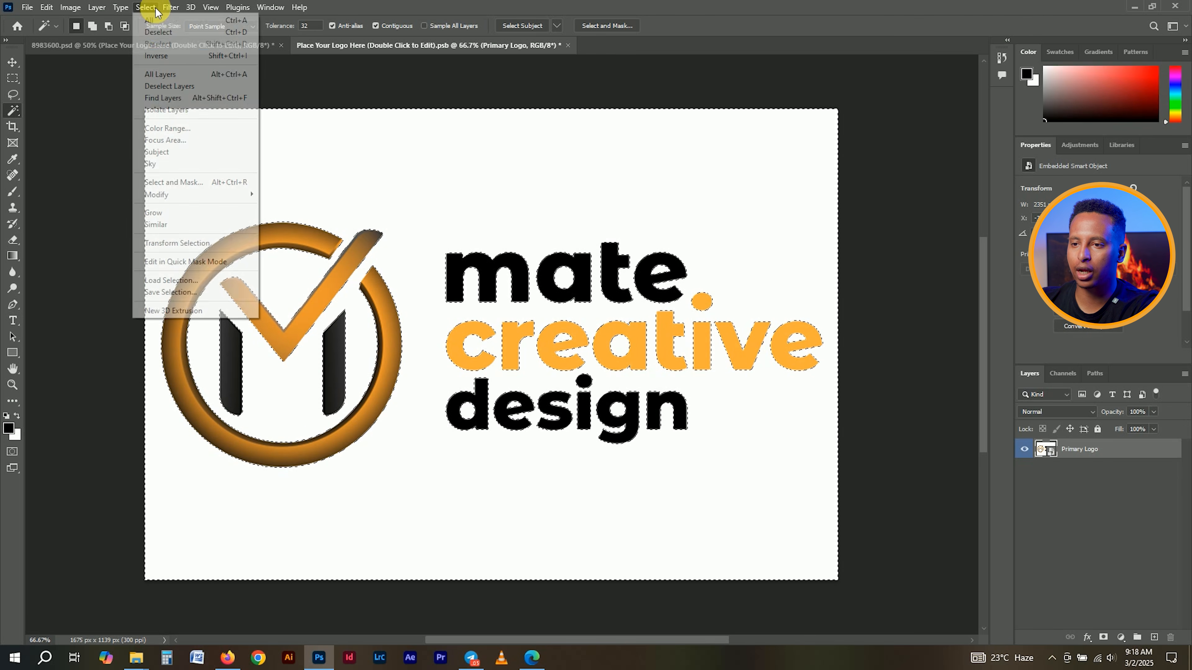
pyautogui.click(160, 55)
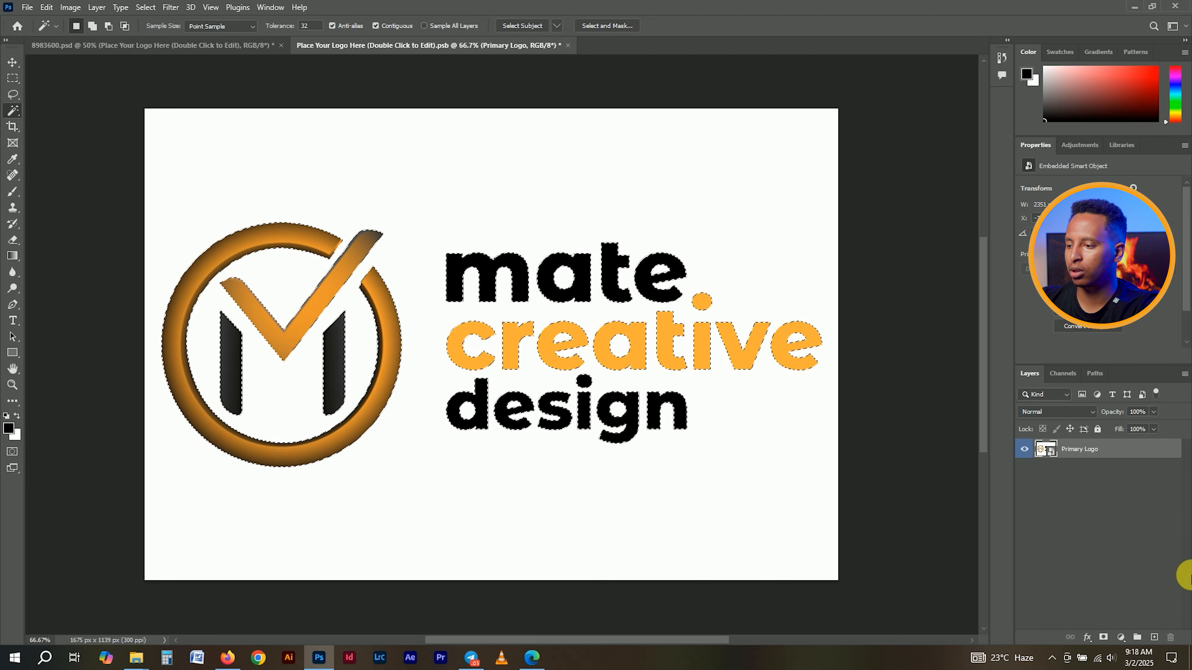
pyautogui.click(1103, 637)
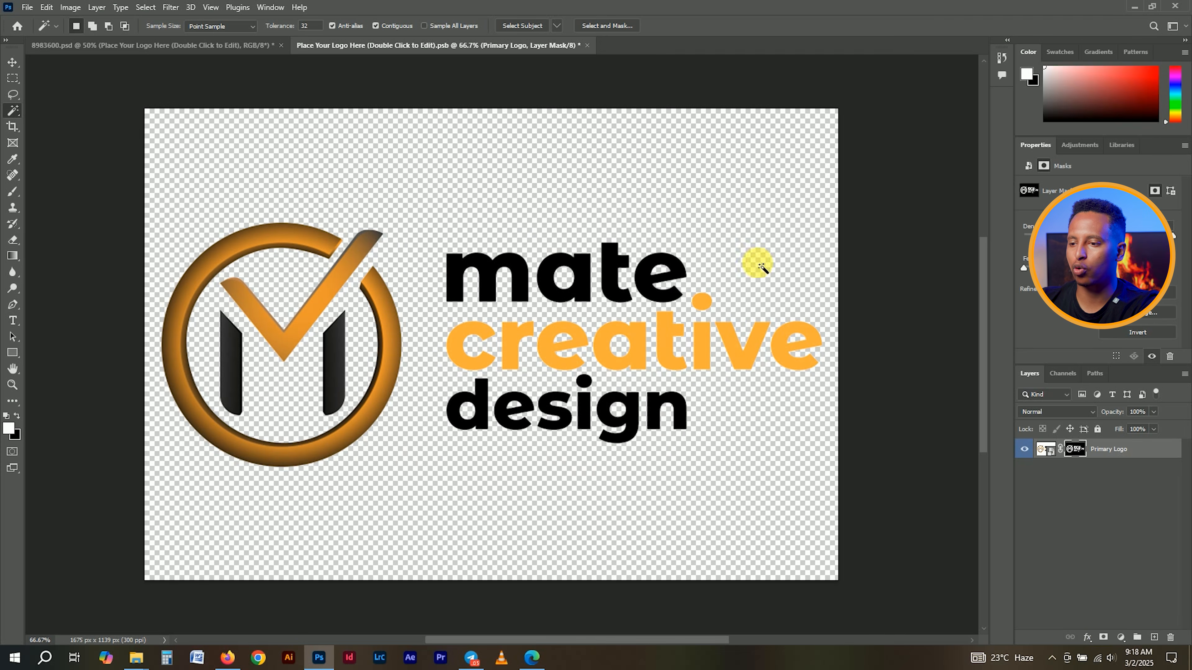
pyautogui.click(12, 61)
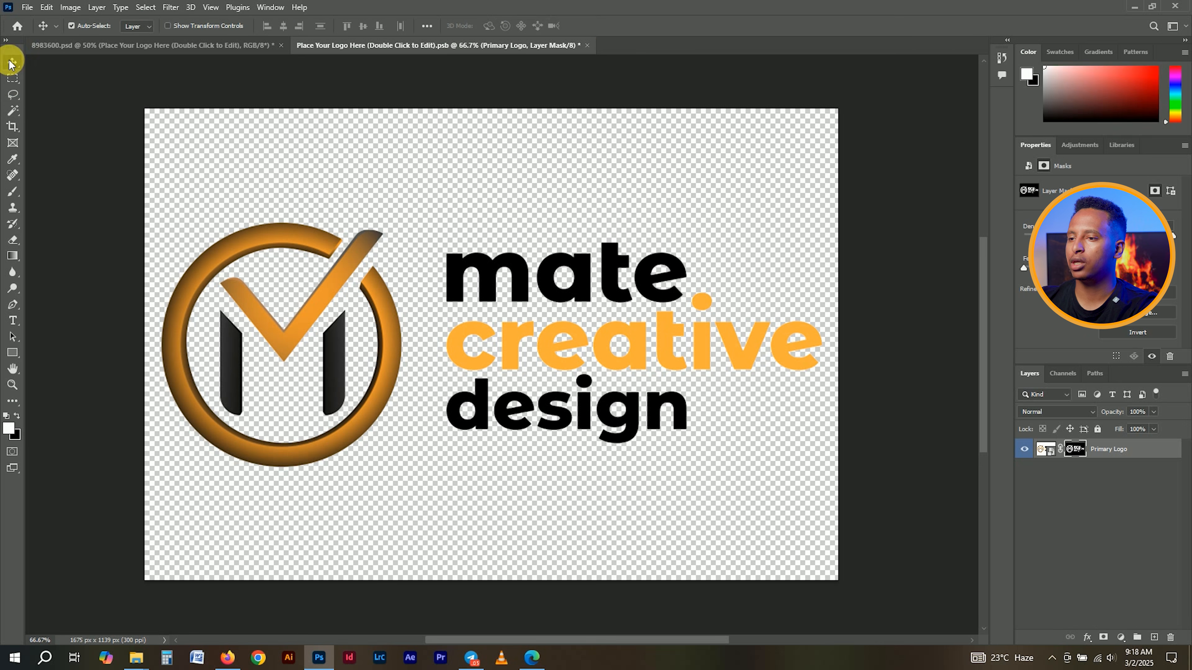
# - Save the logo edits into the flyer and expand its Background group
pyautogui.click(588, 45)
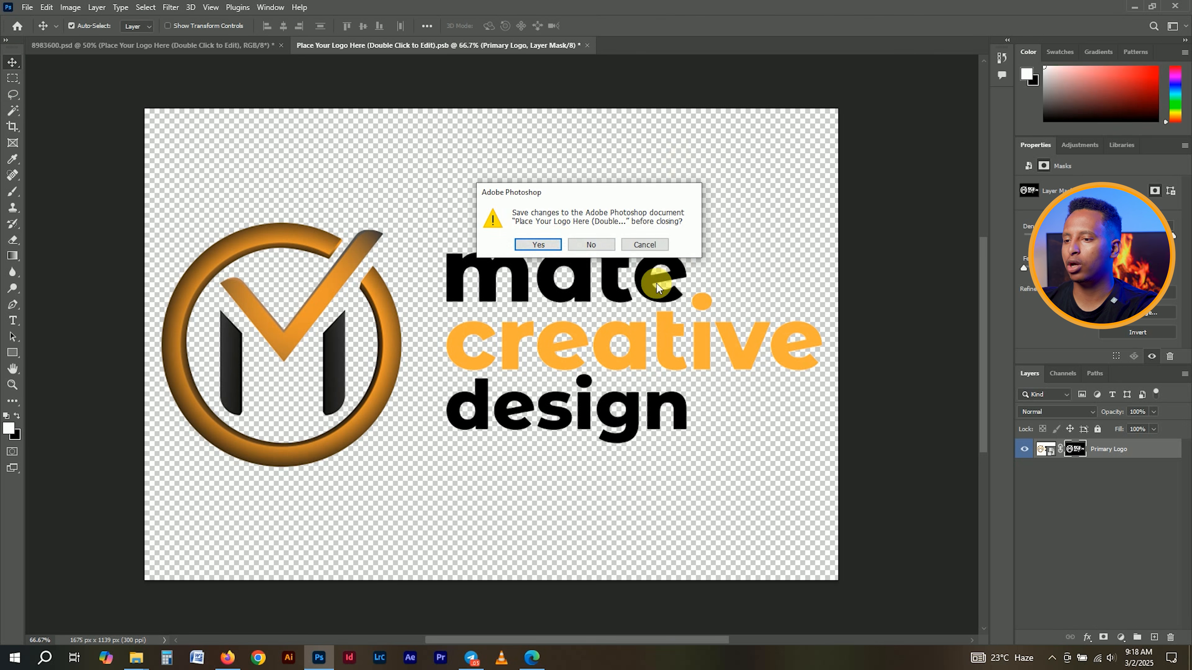
pyautogui.click(552, 247)
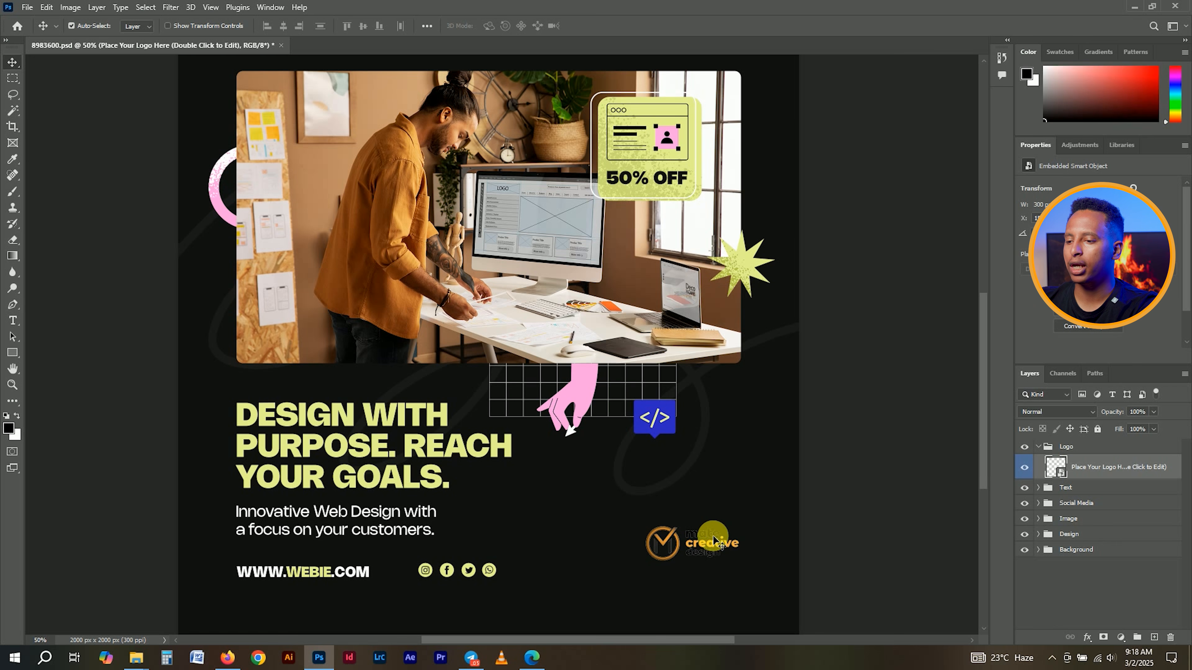
pyautogui.click(1050, 554)
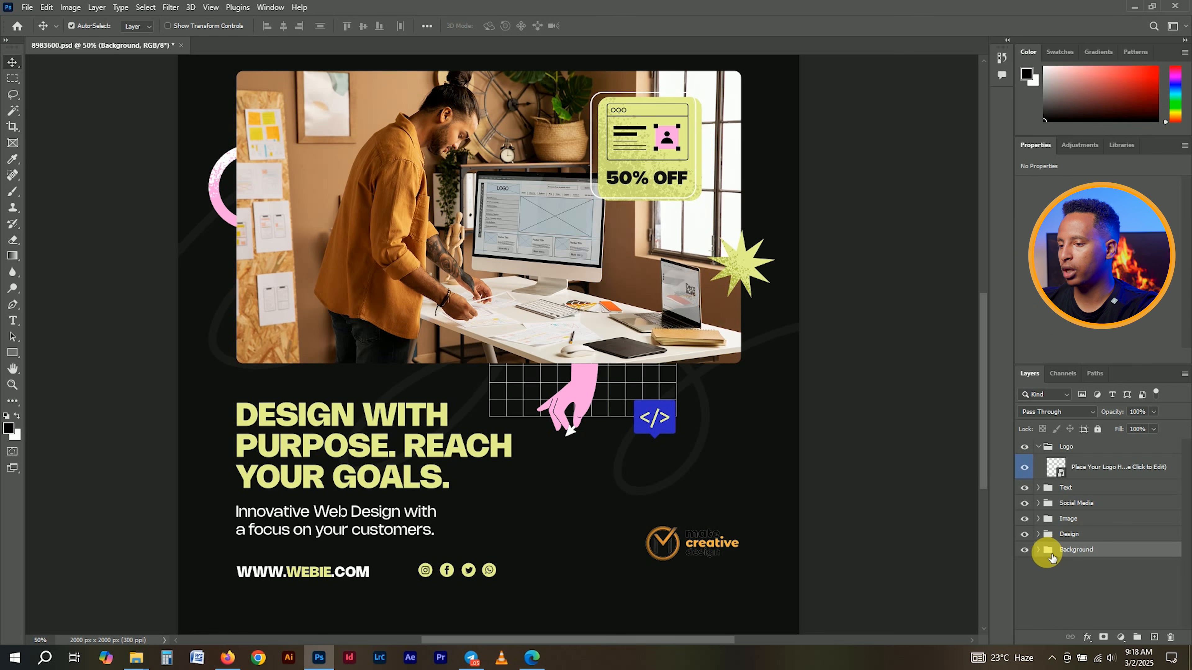
pyautogui.click(1039, 550)
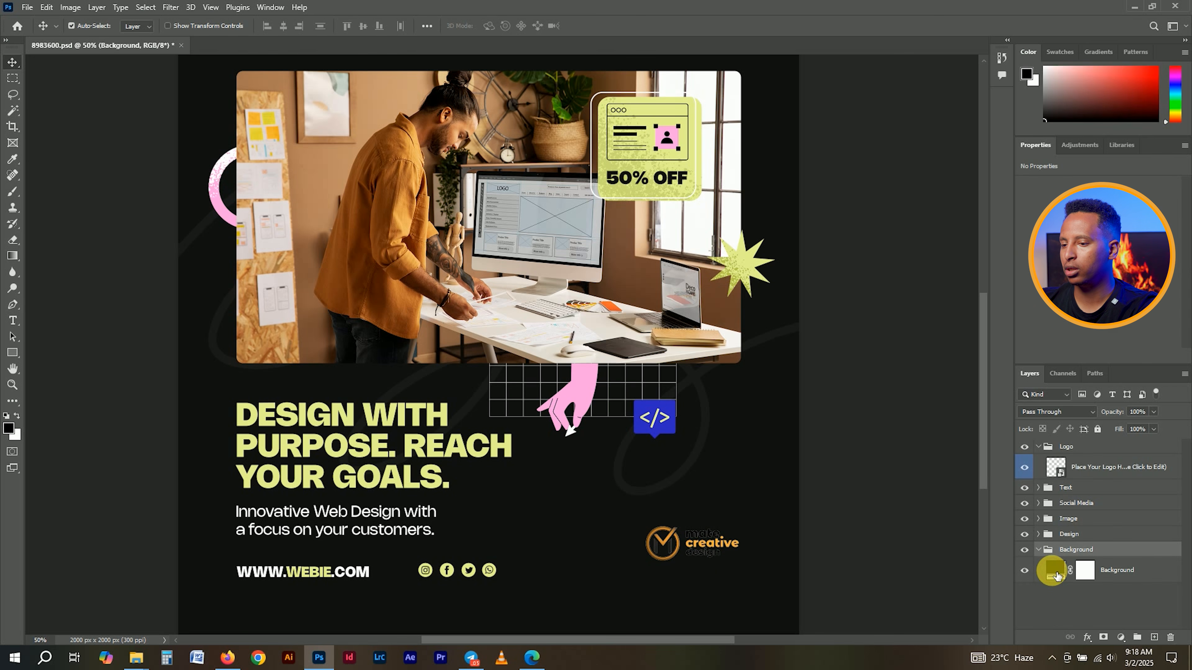
# - Try a light grey background fill, then cancel to keep the dark colour
pyautogui.doubleClick(1055, 572)
pyautogui.click(442, 176)
pyautogui.moveTo(442, 177); pyautogui.dragTo(435, 165)
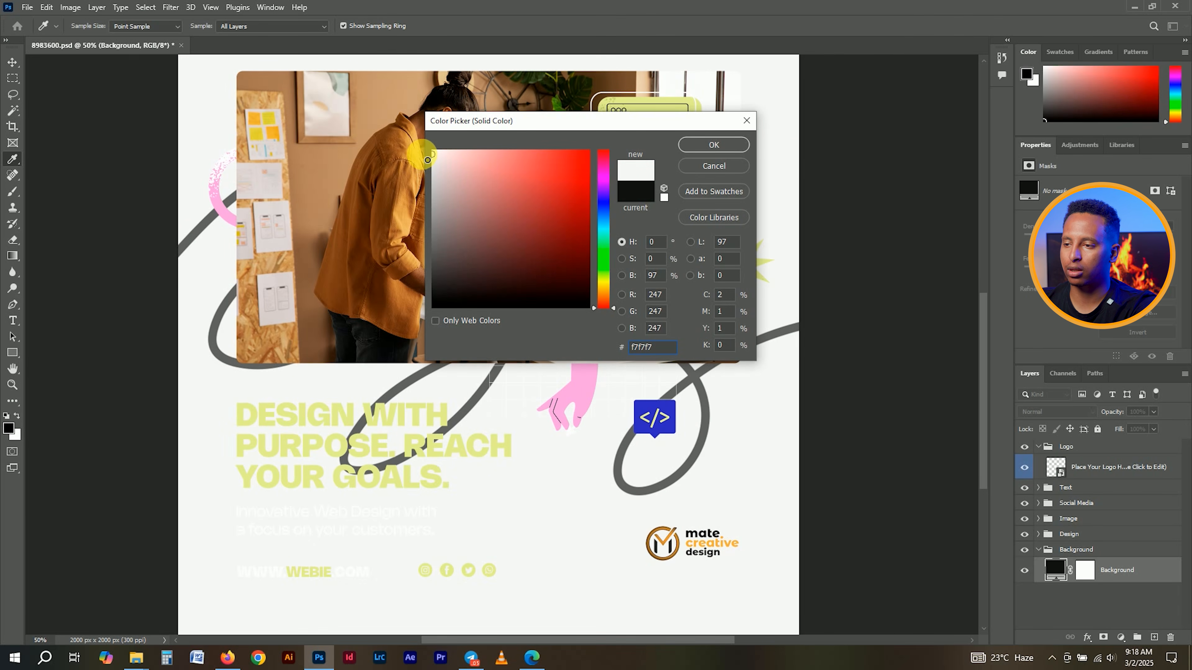
pyautogui.click(734, 168)
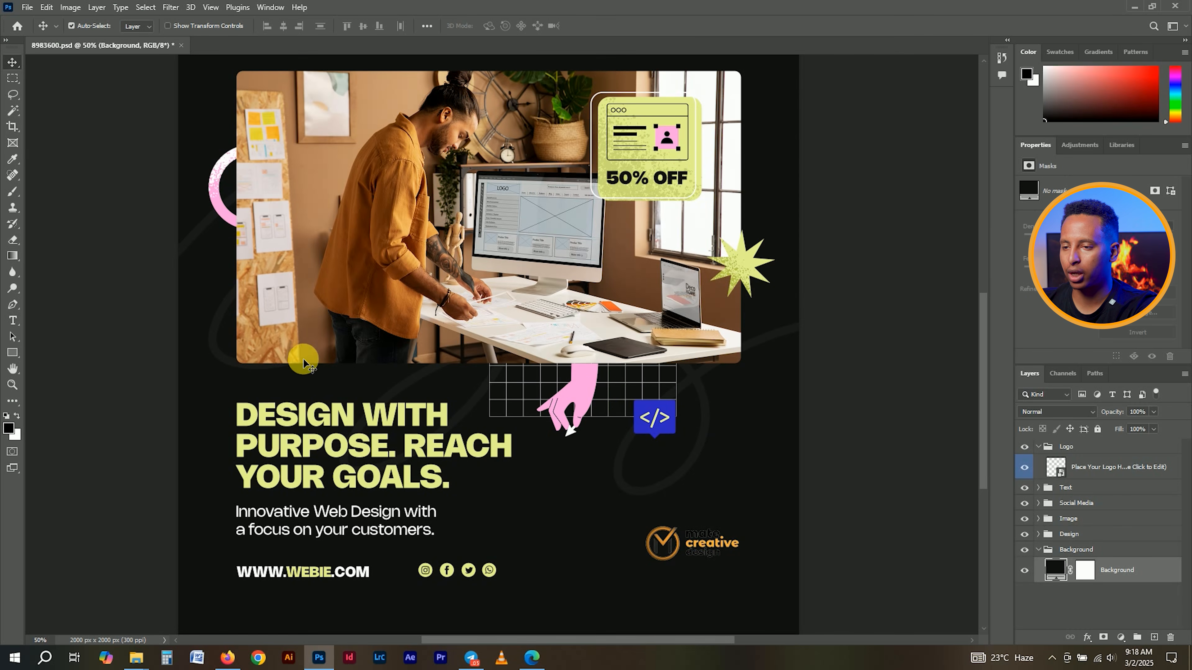
pyautogui.moveTo(308, 347); pyautogui.dragTo(310, 366)
pyautogui.scroll(-3, 309, 361)
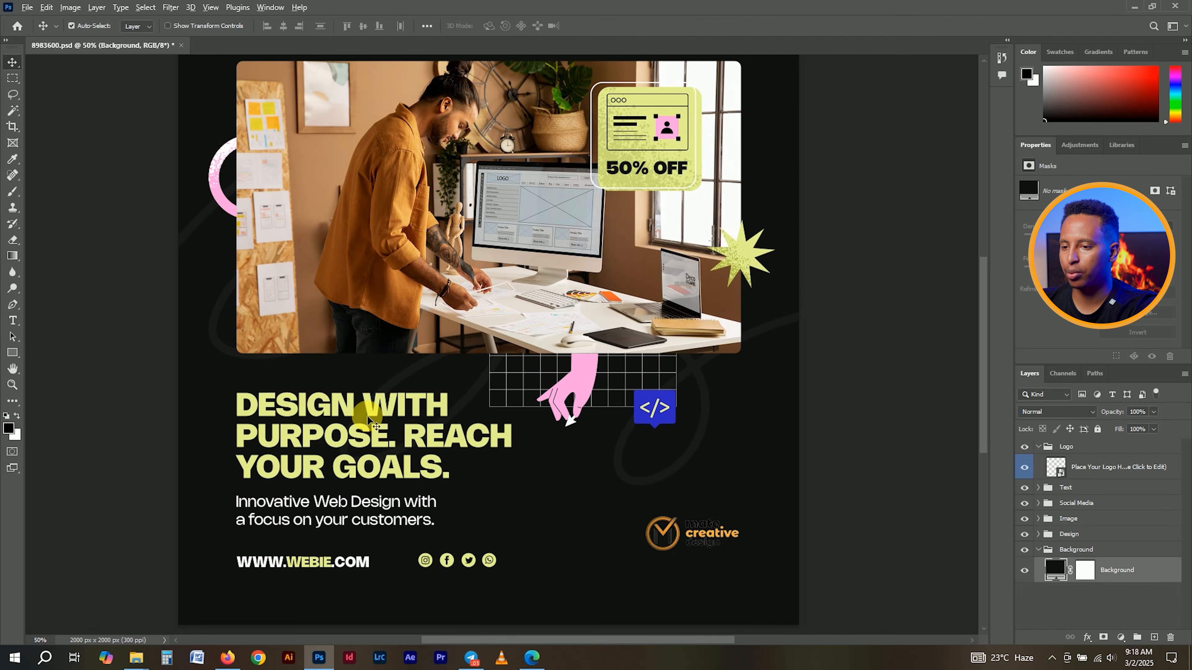
pyautogui.scroll(-1, 367, 416)
pyautogui.scroll(2, 375, 425)
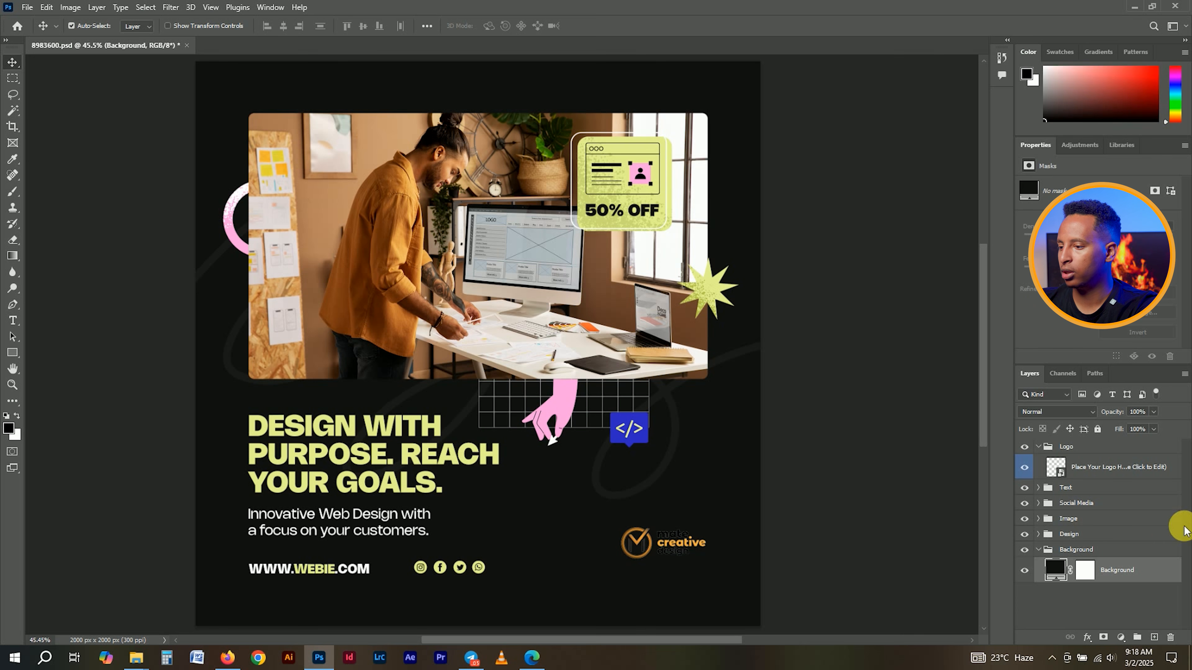
# - Expand the Design group and toggle layer visibility to locate the pink arc layer
pyautogui.click(1040, 549)
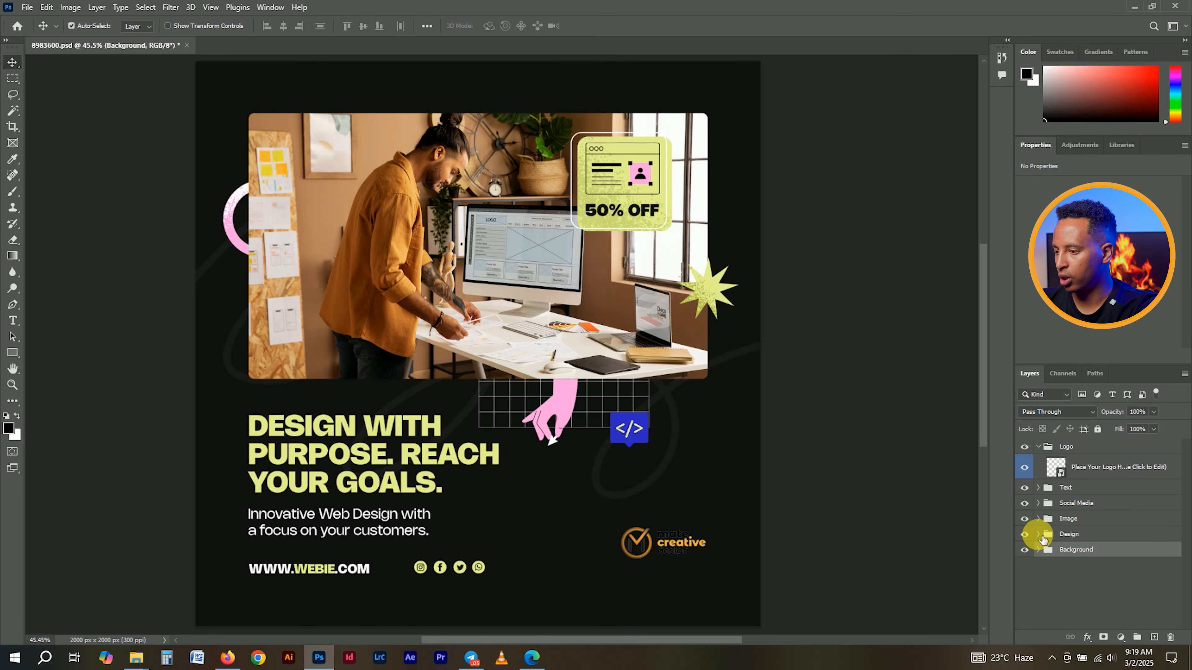
pyautogui.click(1038, 534)
pyautogui.click(1038, 535)
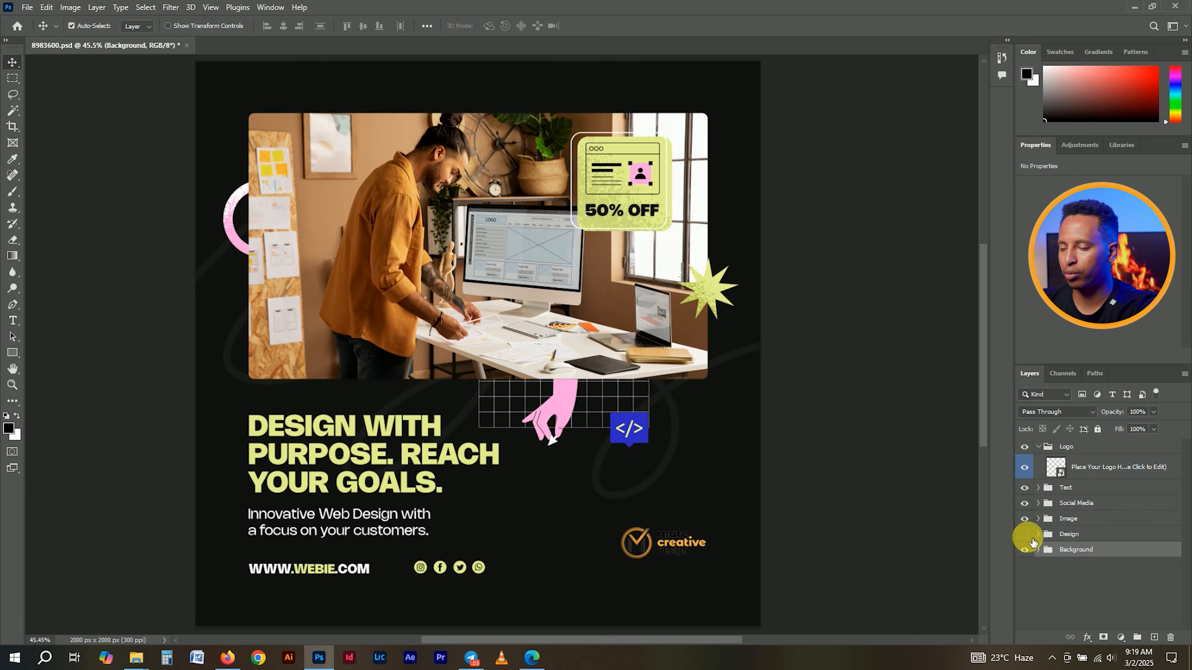
pyautogui.click(1032, 539)
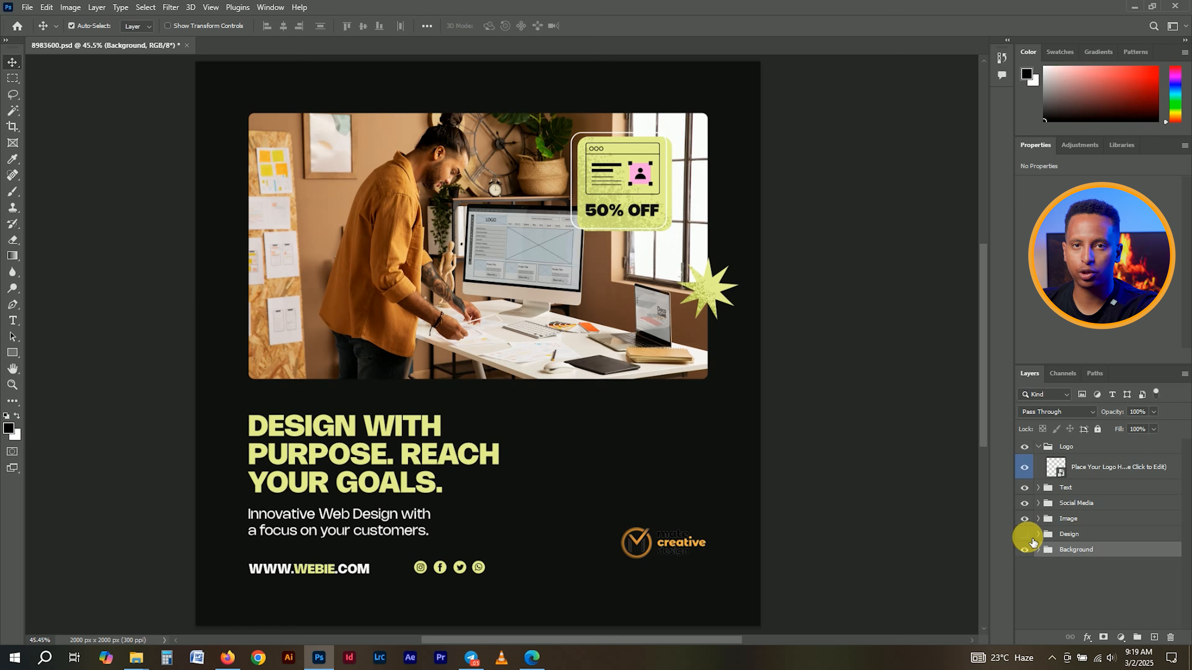
pyautogui.click(1031, 538)
pyautogui.click(1033, 541)
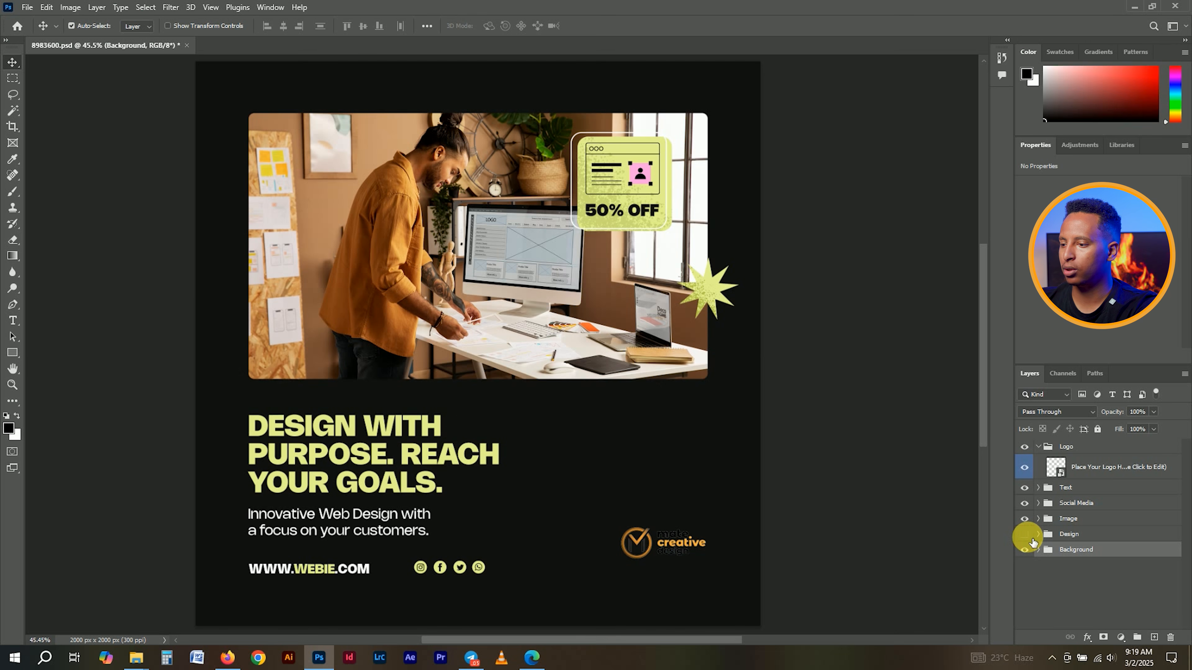
pyautogui.click(1037, 540)
pyautogui.click(1039, 535)
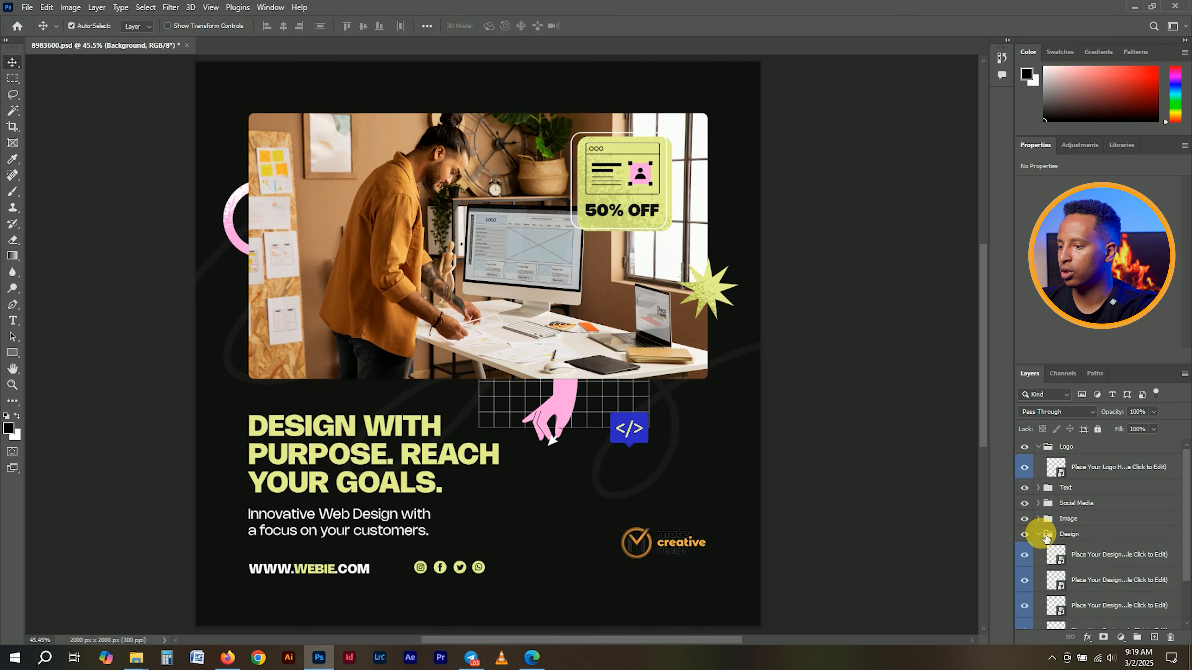
pyautogui.click(1056, 554)
pyautogui.scroll(-1, 1055, 529)
pyautogui.click(1026, 525)
pyautogui.click(1026, 525)
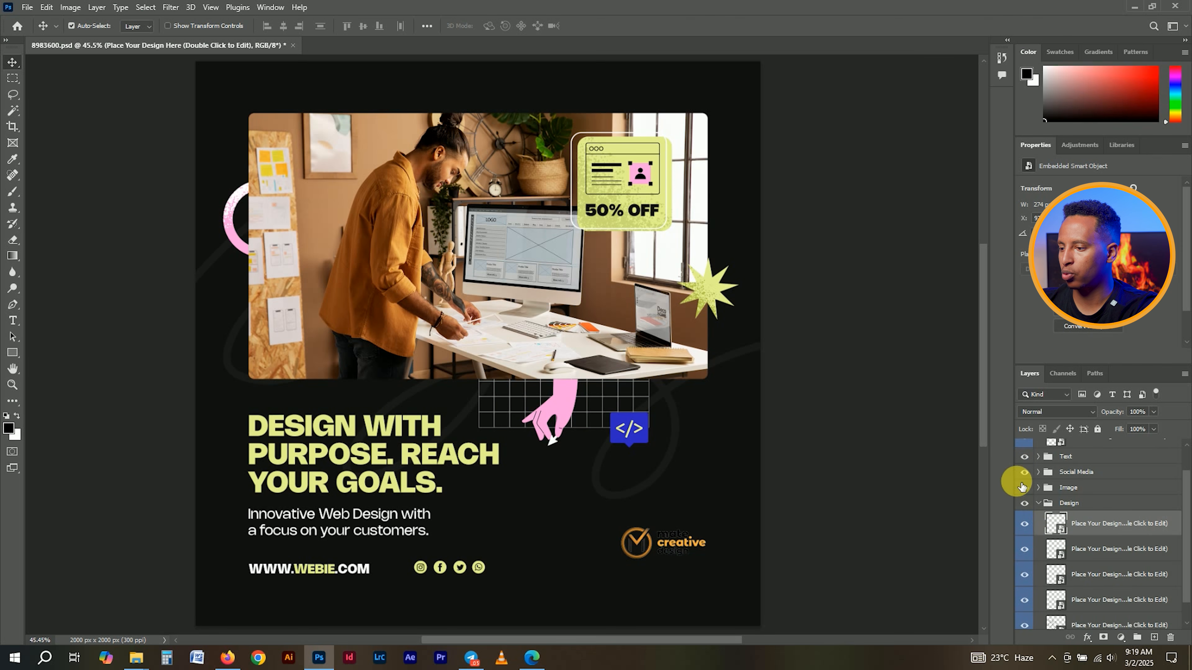
# - Give the pink arc layer a Color Overlay sampled from the logo's orange
pyautogui.rightClick(1112, 525)
pyautogui.click(1005, 99)
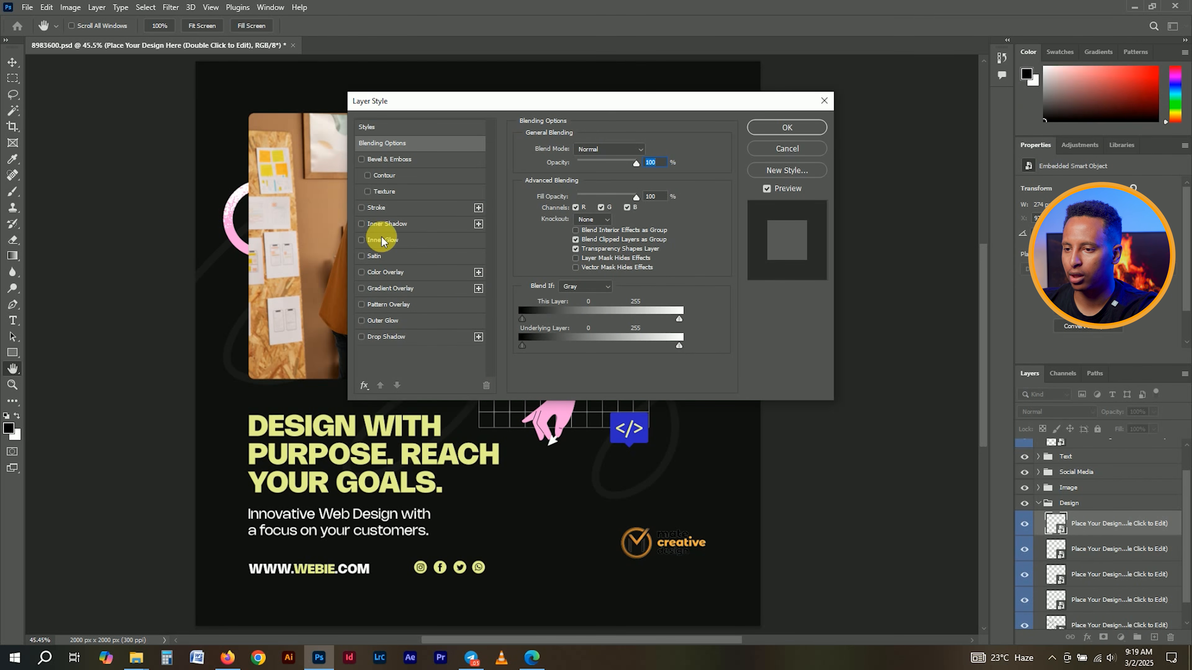
pyautogui.click(409, 271)
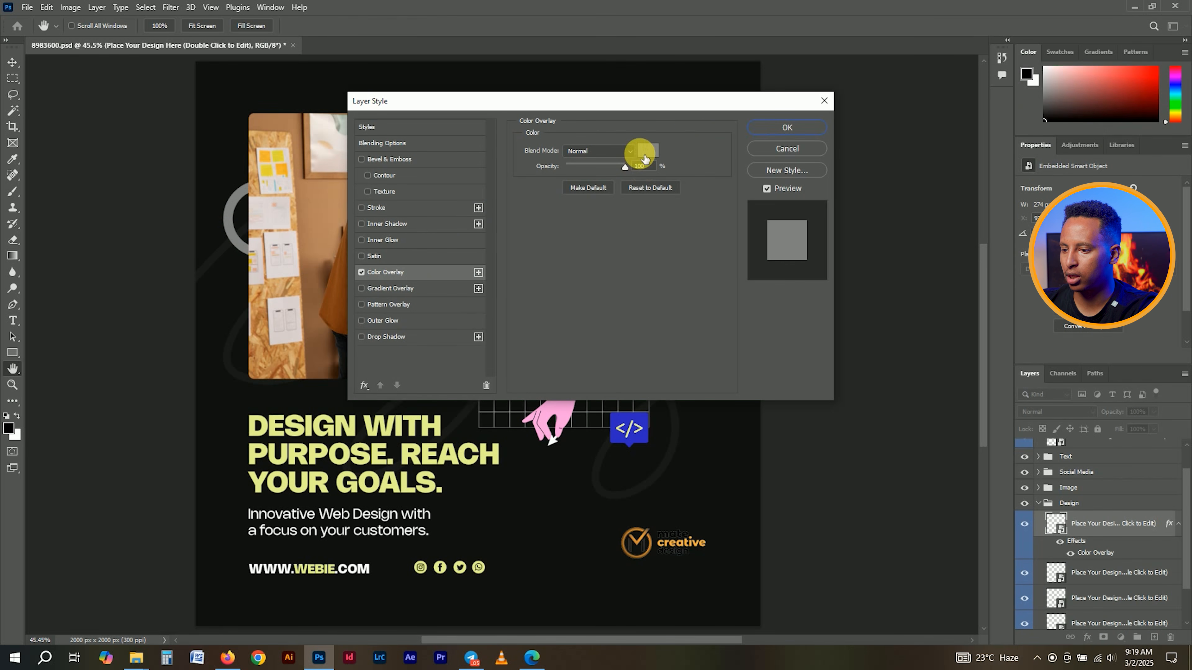
pyautogui.click(648, 150)
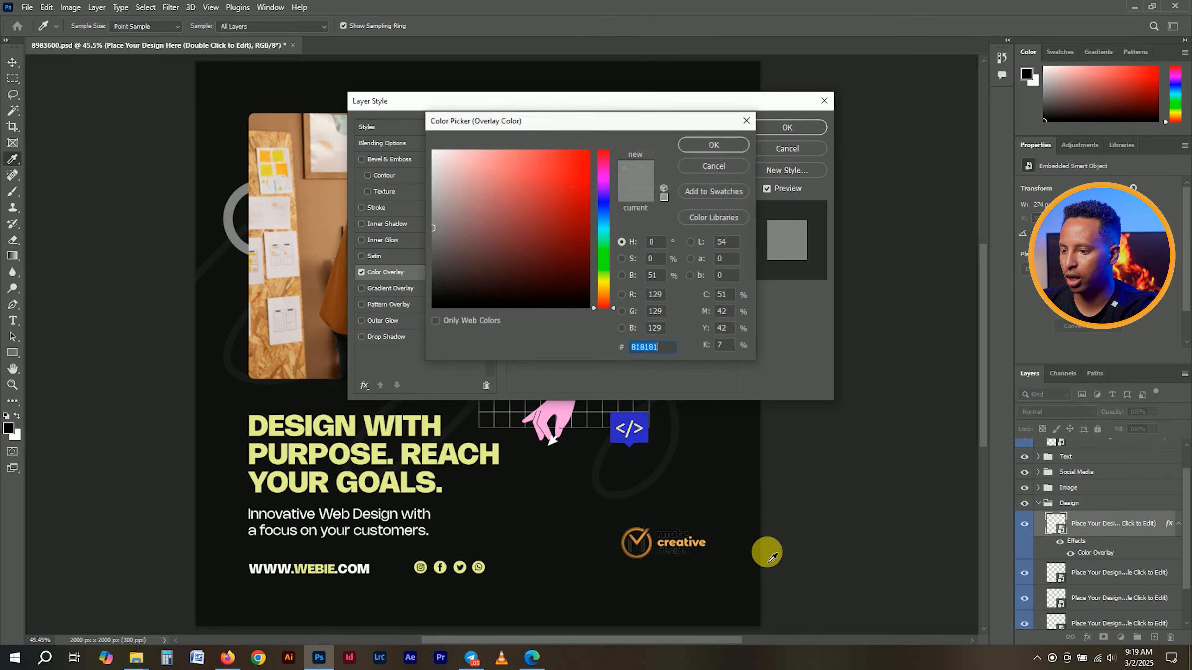
pyautogui.click(688, 548)
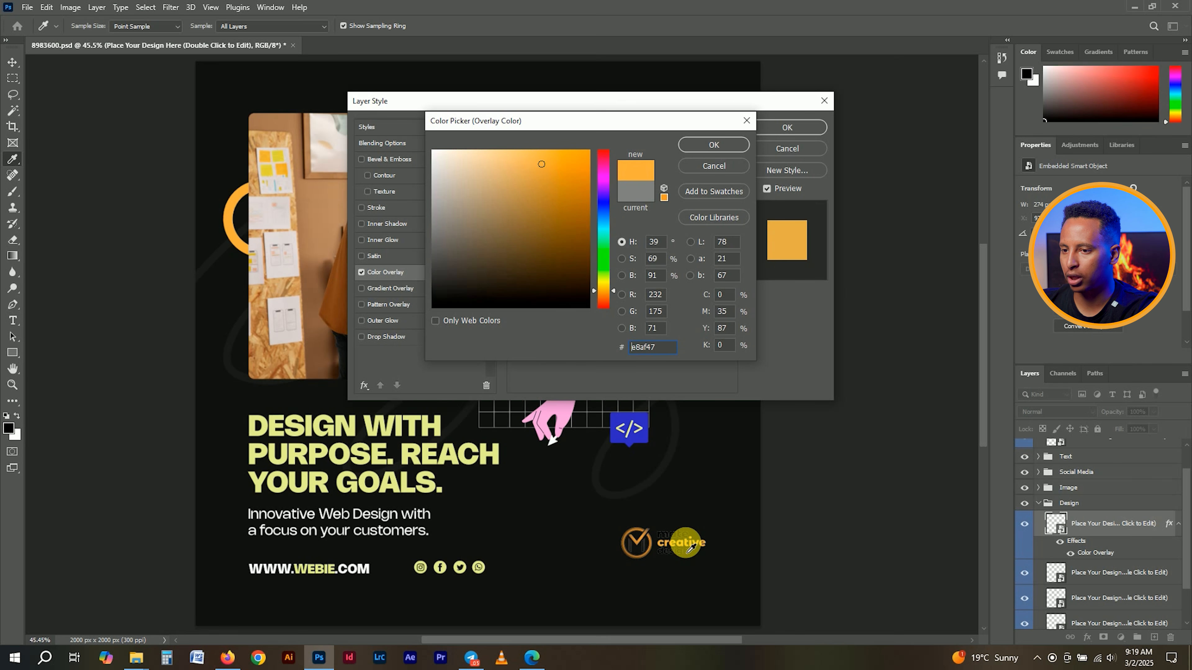
pyautogui.click(723, 145)
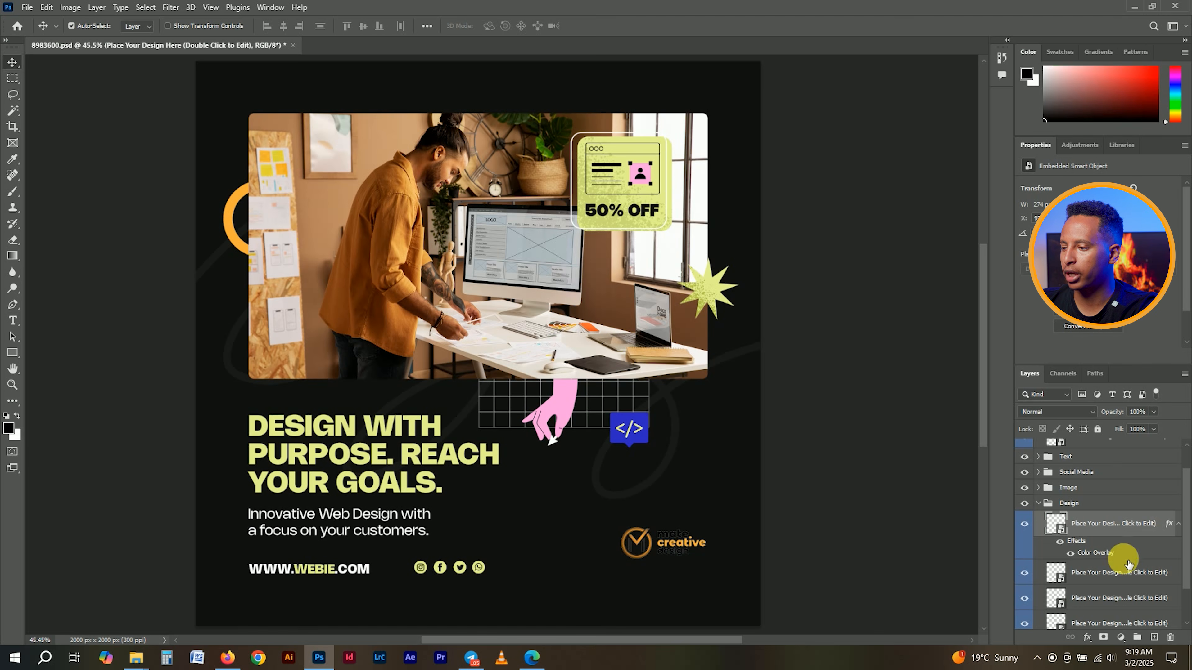
# - Copy the arc's layer style and paste it onto the </> badge layer
pyautogui.rightClick(1091, 519)
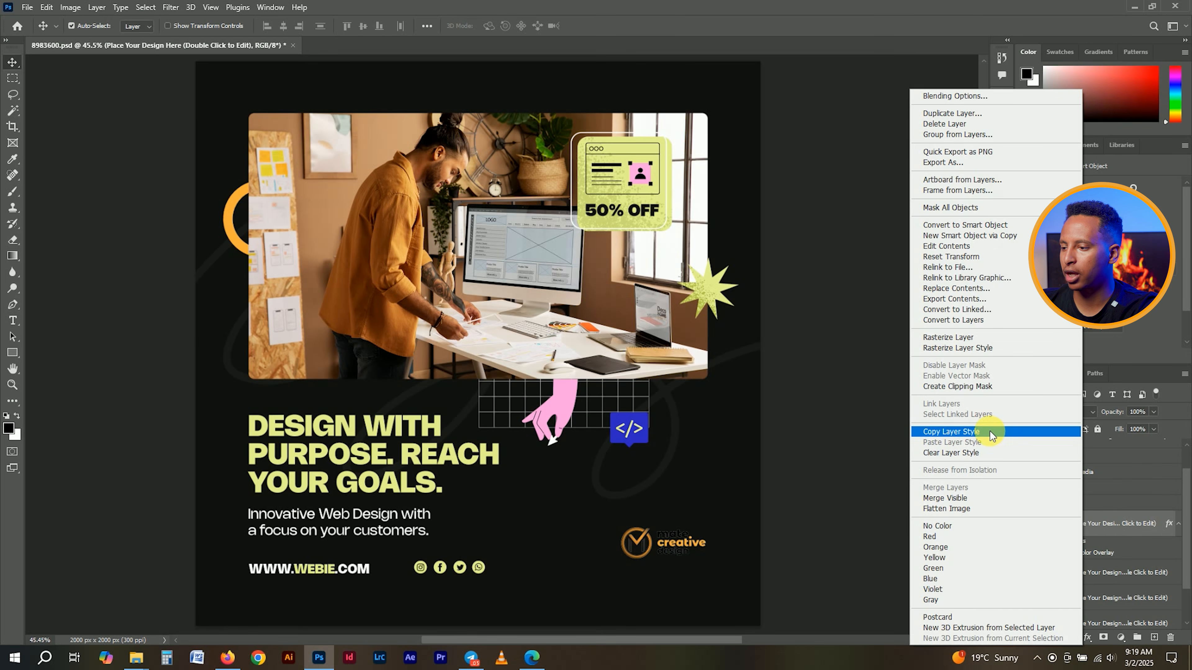
pyautogui.click(992, 432)
pyautogui.scroll(-1, 1148, 561)
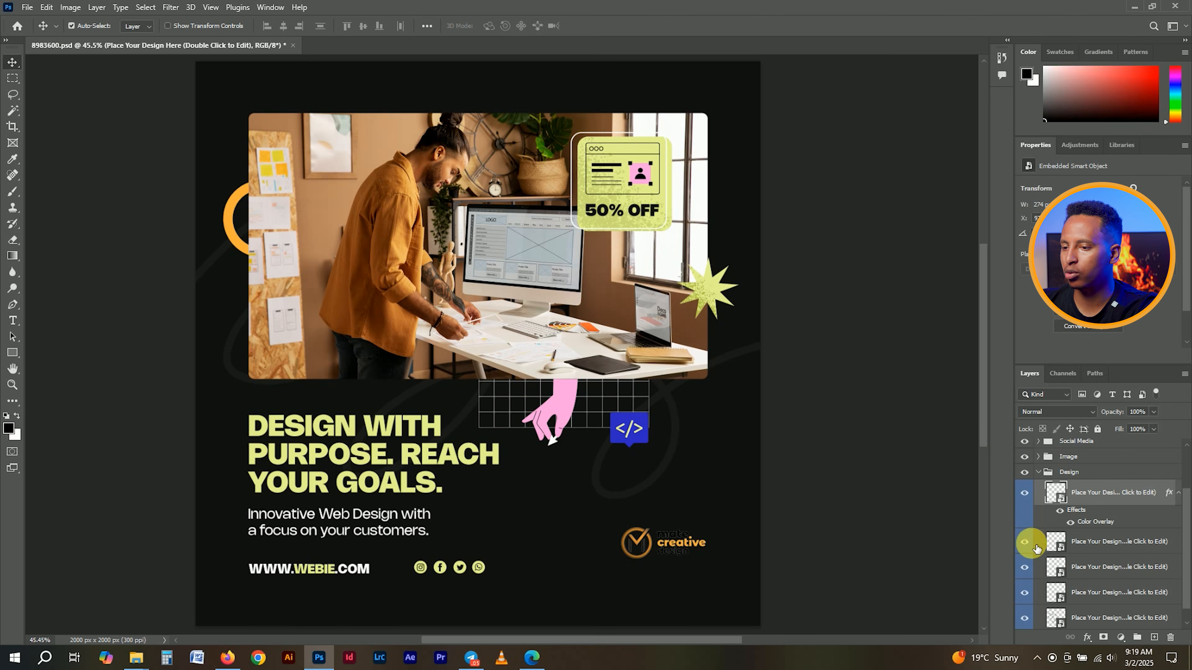
pyautogui.click(1025, 542)
pyautogui.click(1024, 542)
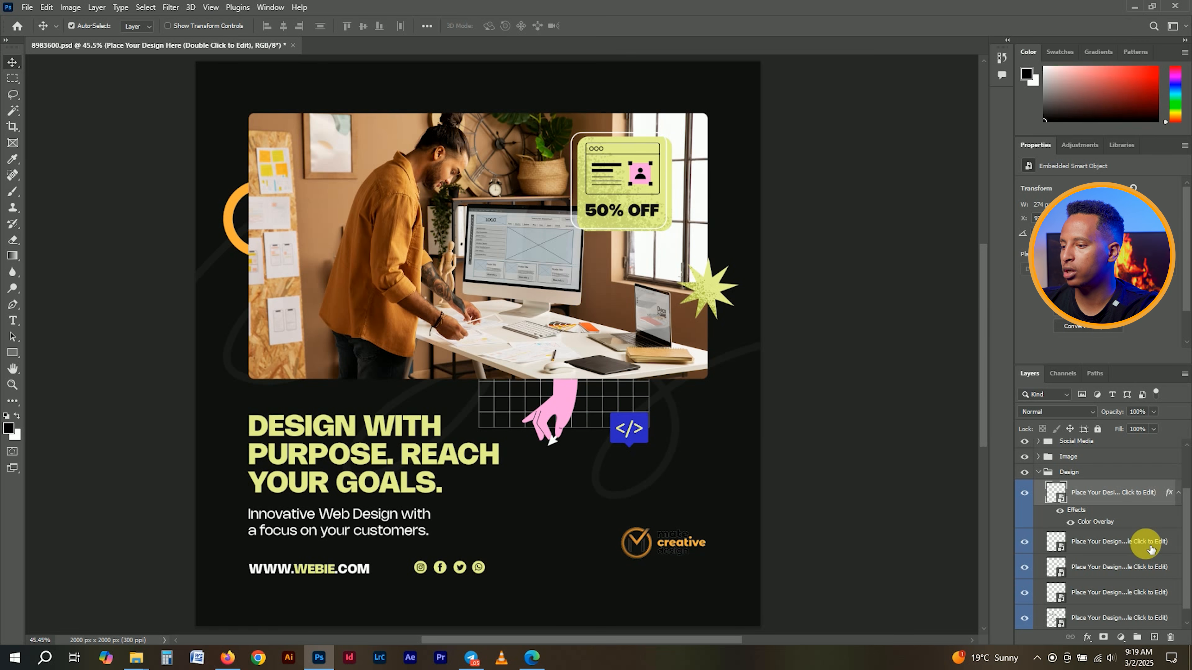
pyautogui.rightClick(1151, 549)
pyautogui.click(1057, 447)
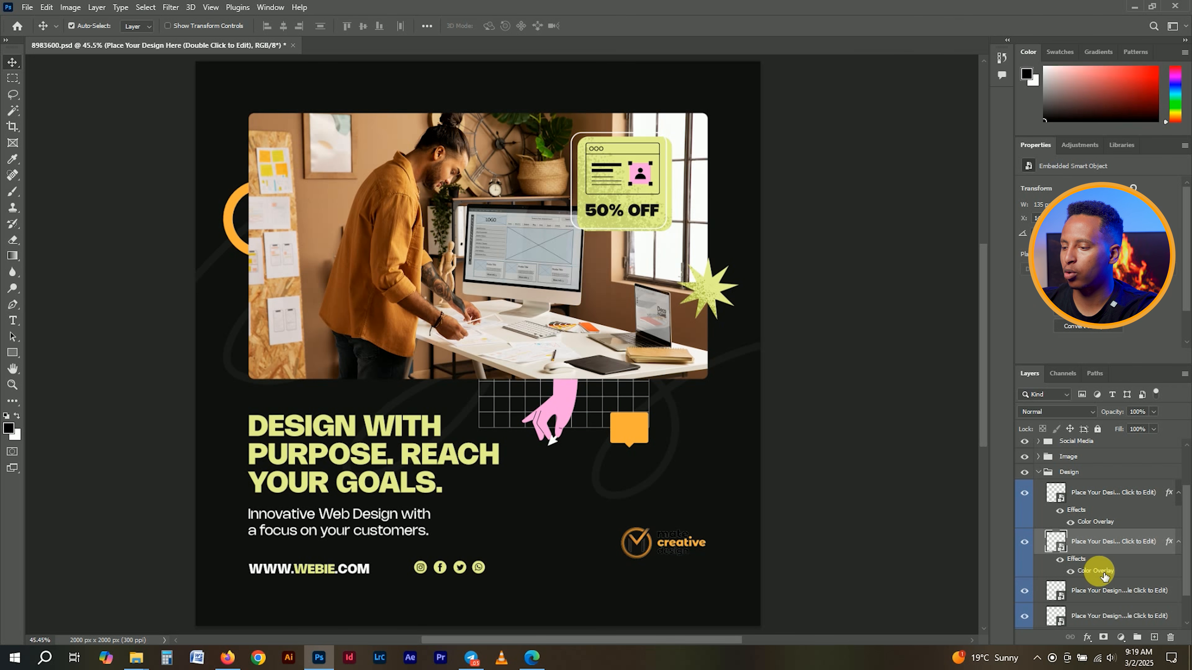
# - Reopen the badge's Color Overlay and trial Multiply, Color, Hue, Overlay and Screen blend modes
pyautogui.doubleClick(1088, 576)
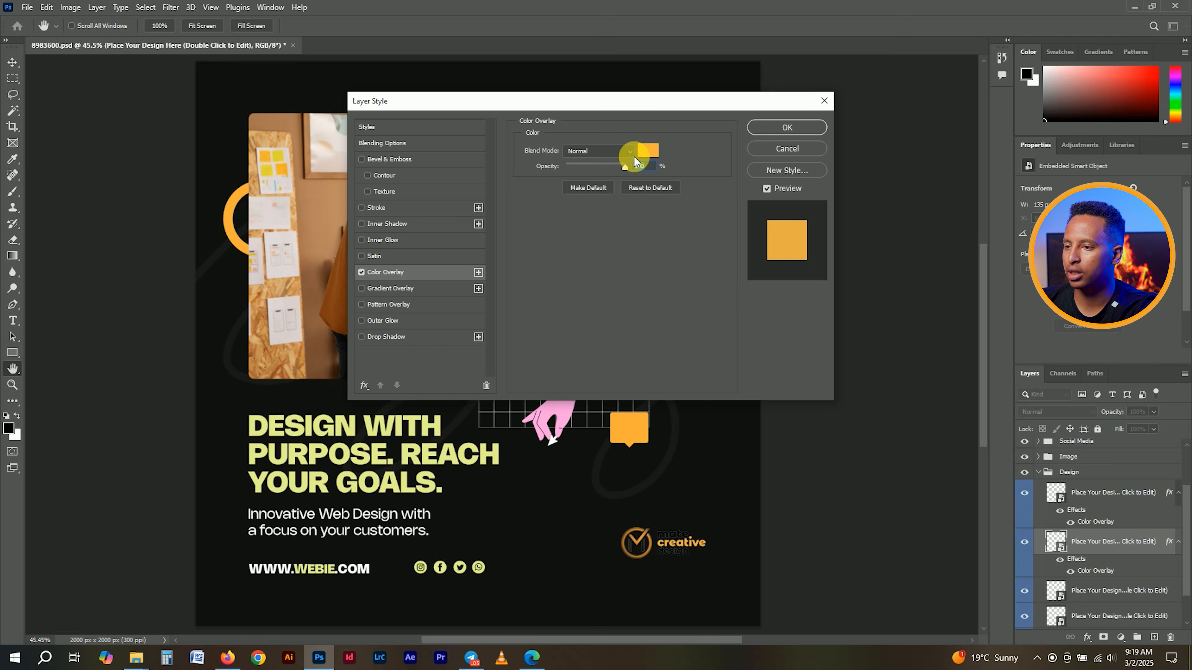
pyautogui.click(598, 150)
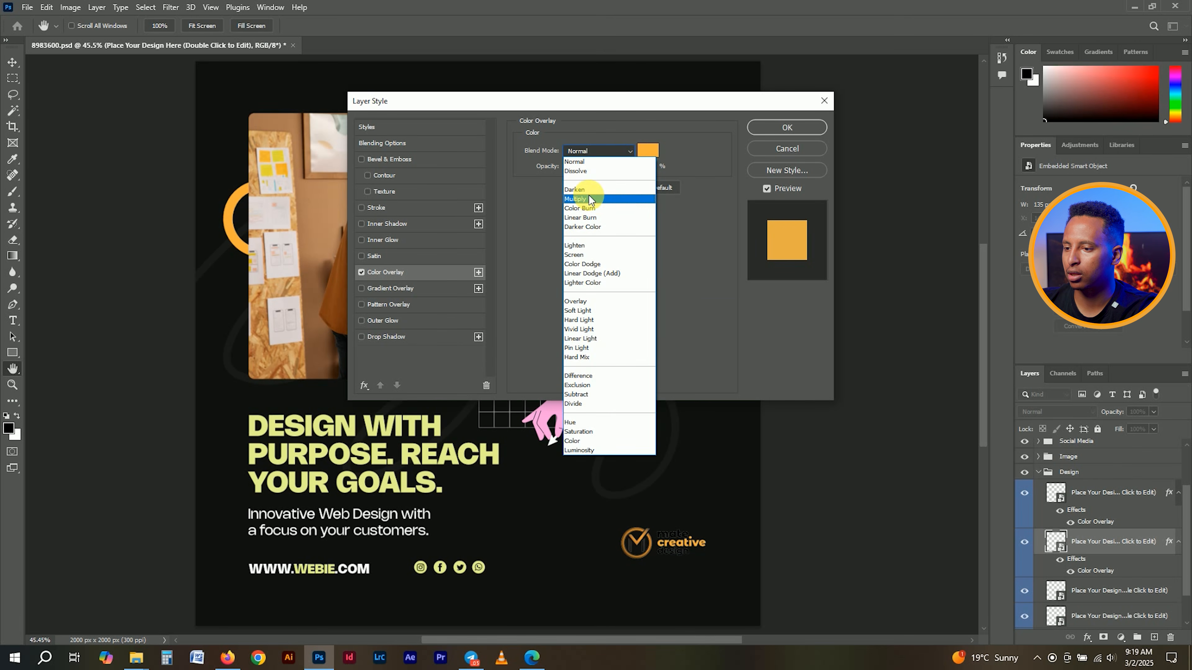
pyautogui.click(581, 198)
pyautogui.click(608, 155)
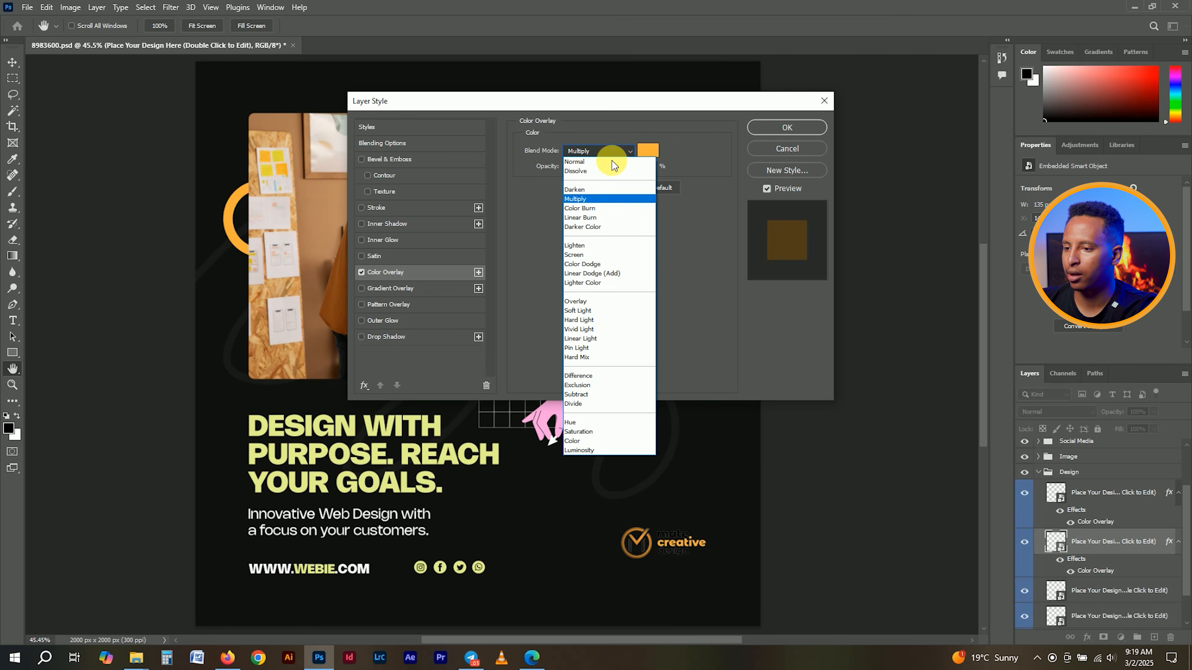
pyautogui.click(582, 441)
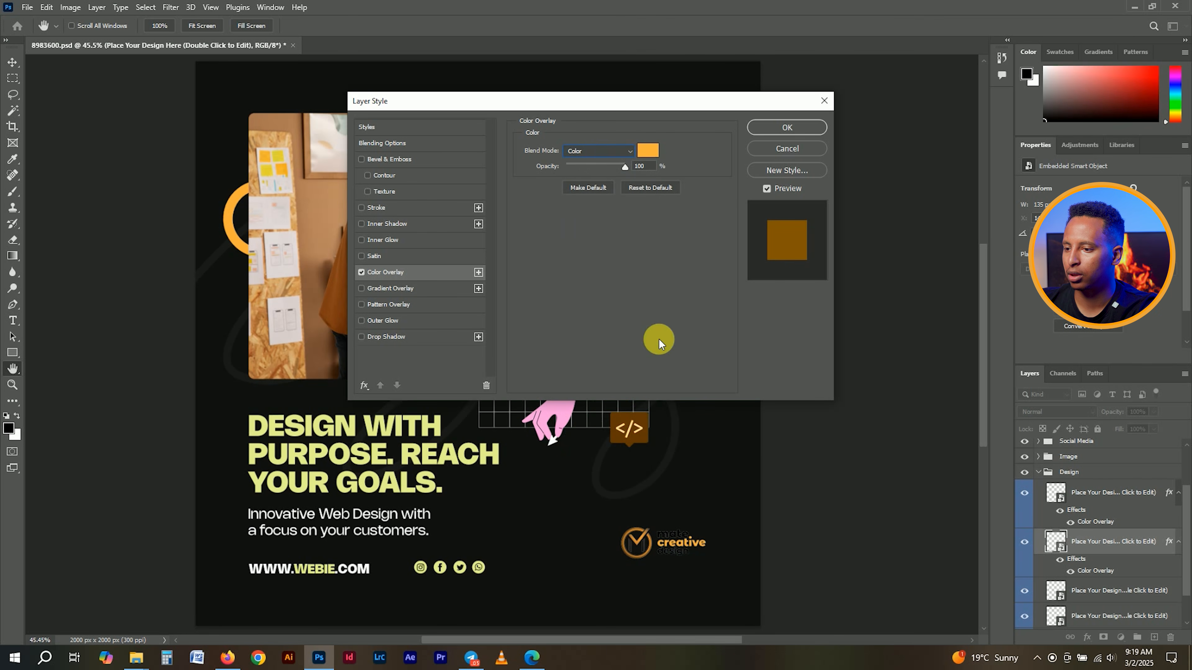
pyautogui.click(613, 151)
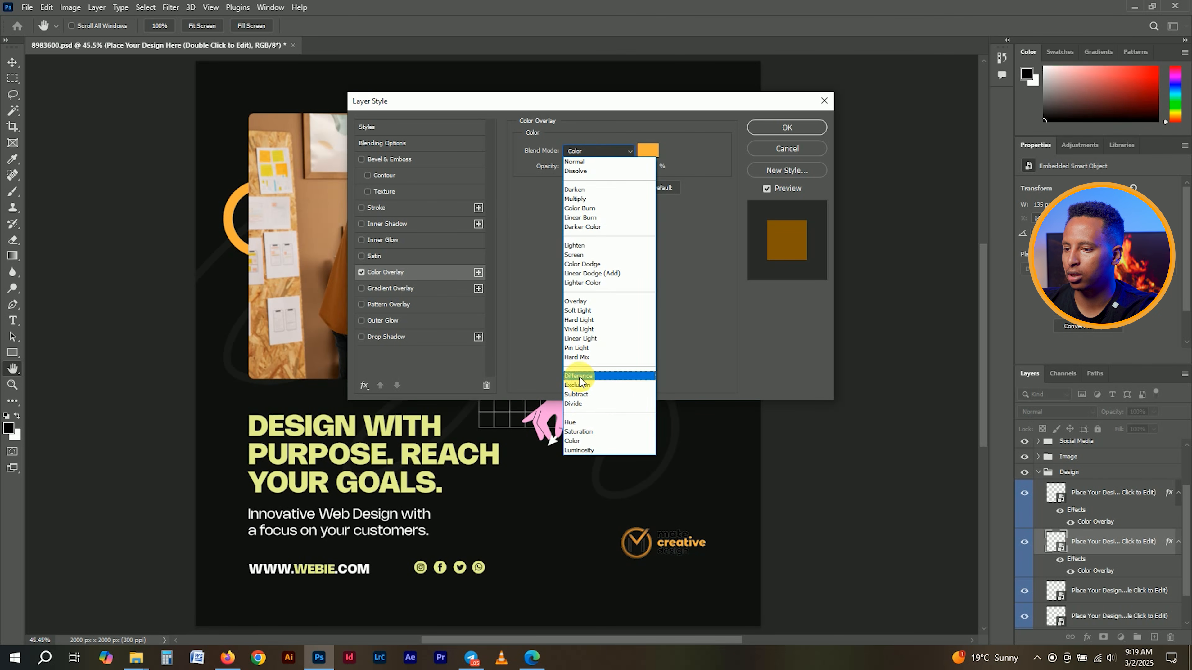
pyautogui.click(590, 413)
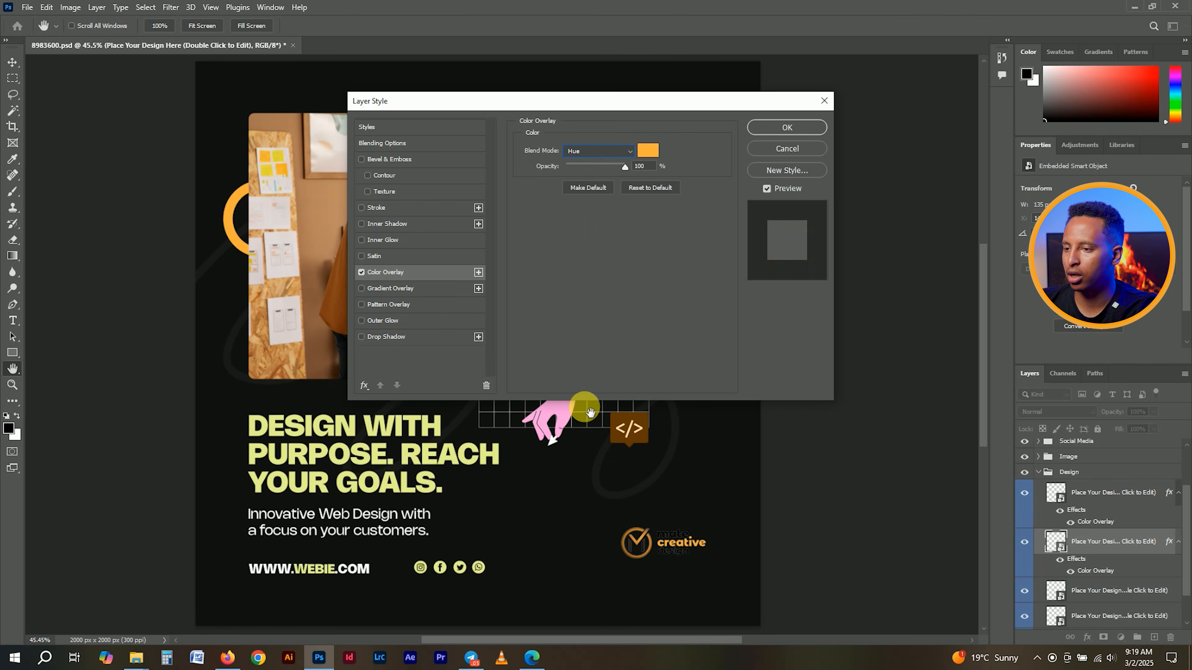
pyautogui.click(612, 152)
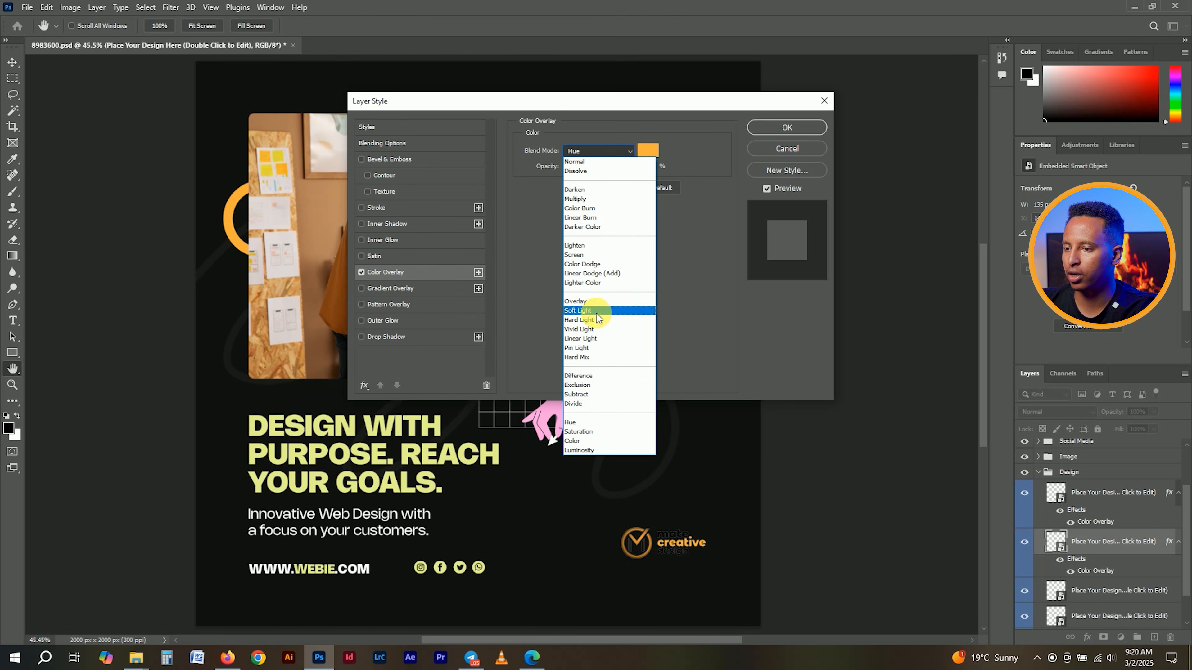
pyautogui.click(596, 301)
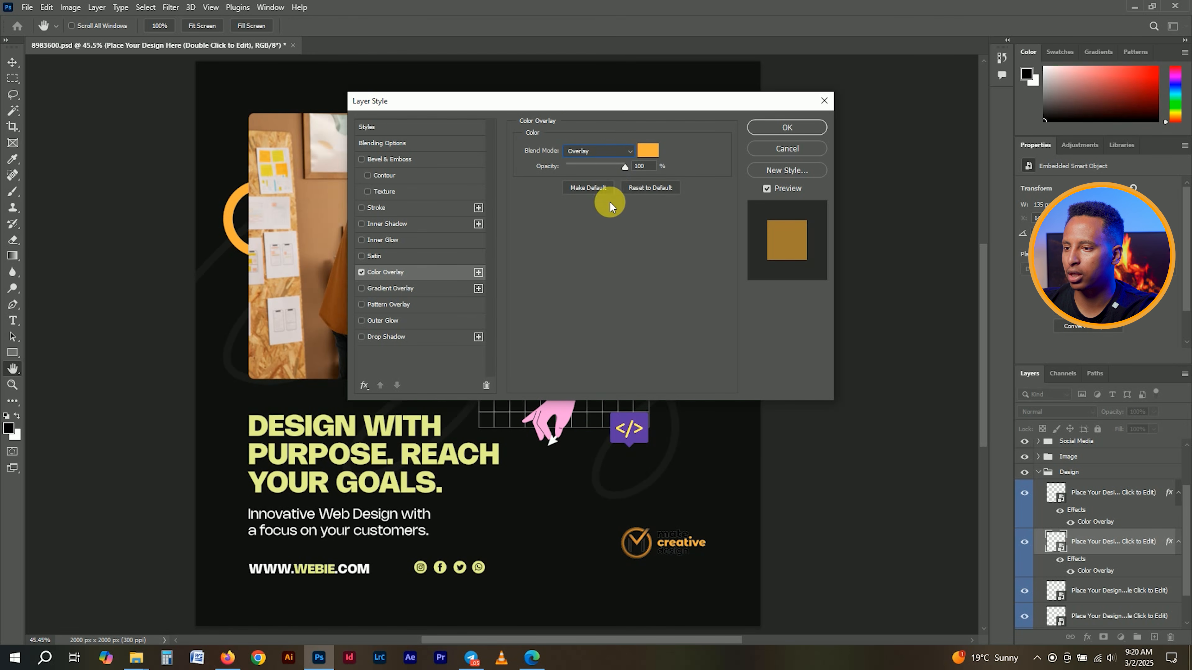
pyautogui.click(615, 151)
pyautogui.click(593, 256)
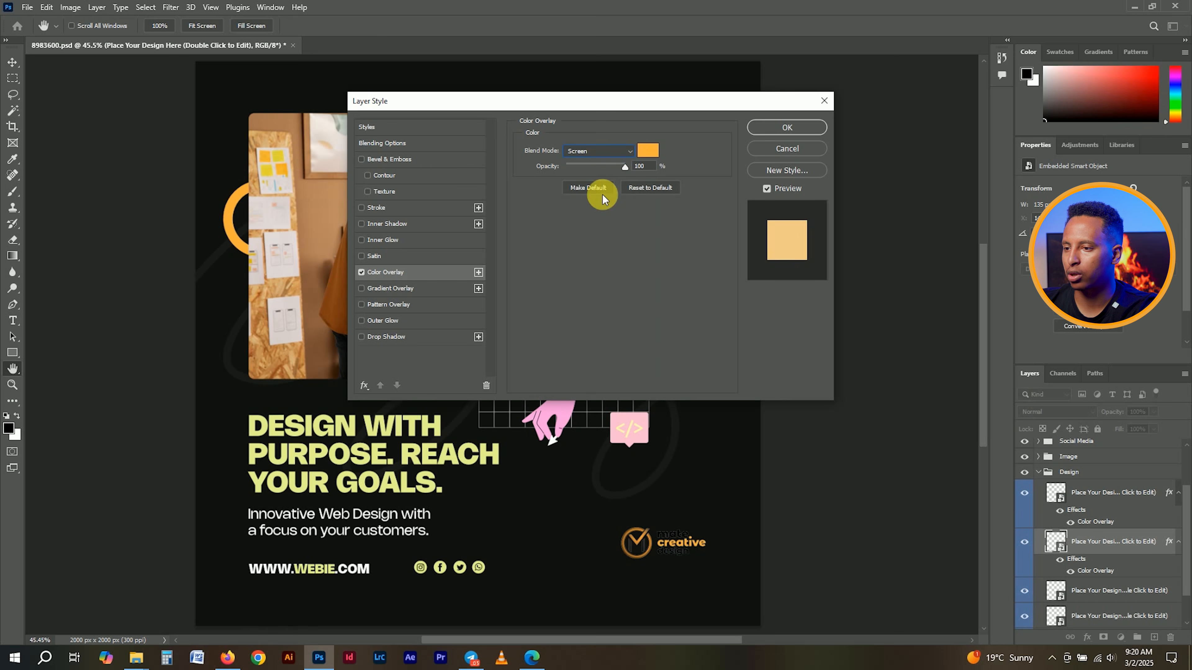
# - Settle on the Color blend mode for the badge's orange overlay and apply it
pyautogui.click(607, 151)
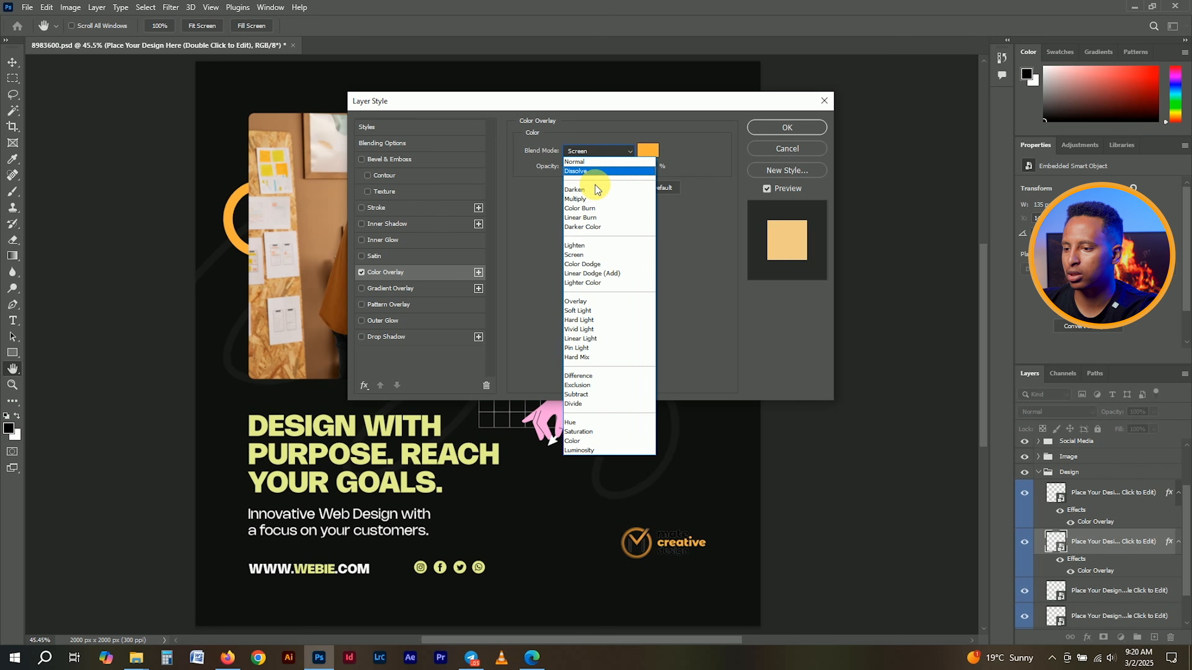
pyautogui.click(591, 199)
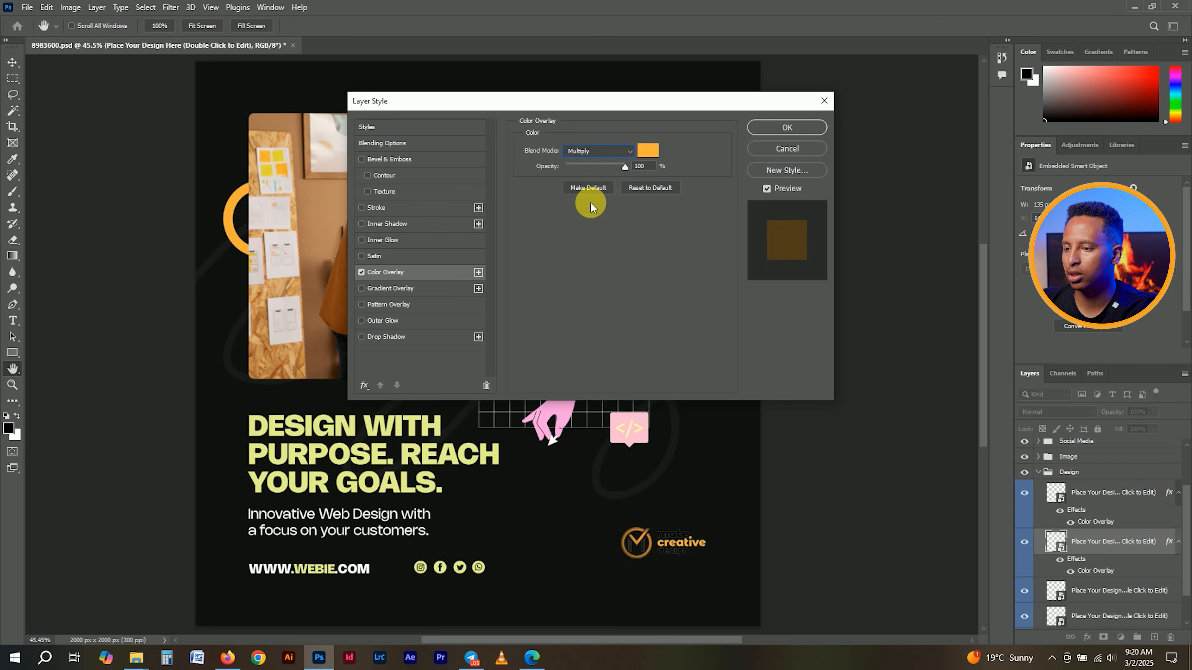
pyautogui.click(614, 151)
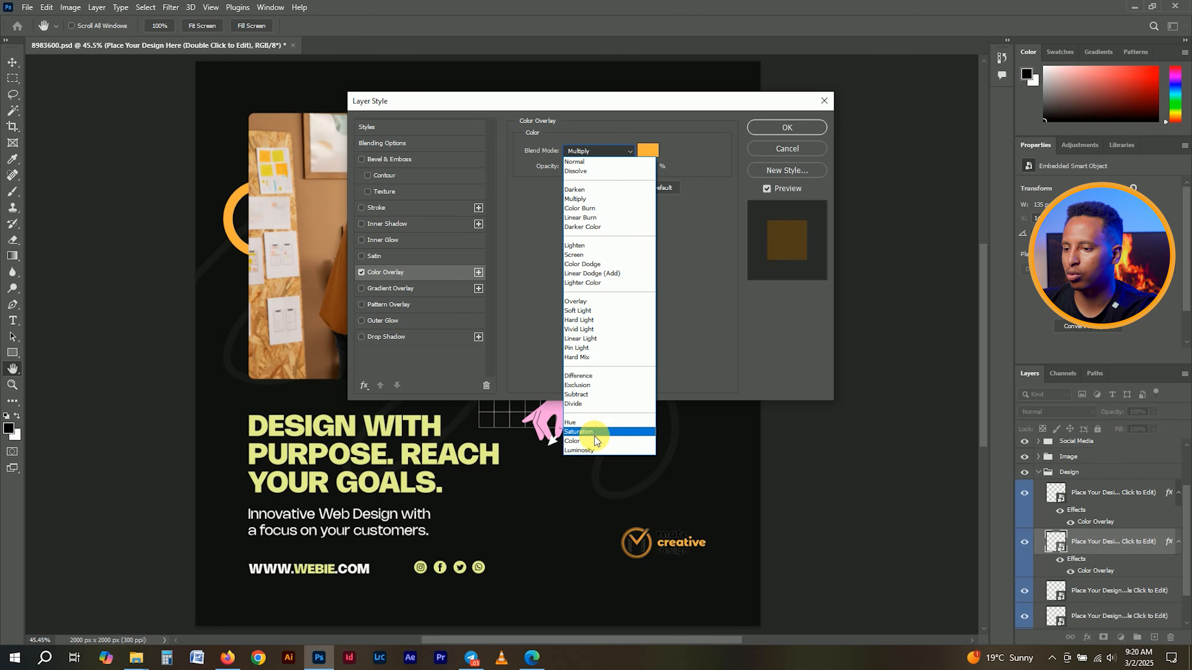
pyautogui.click(595, 442)
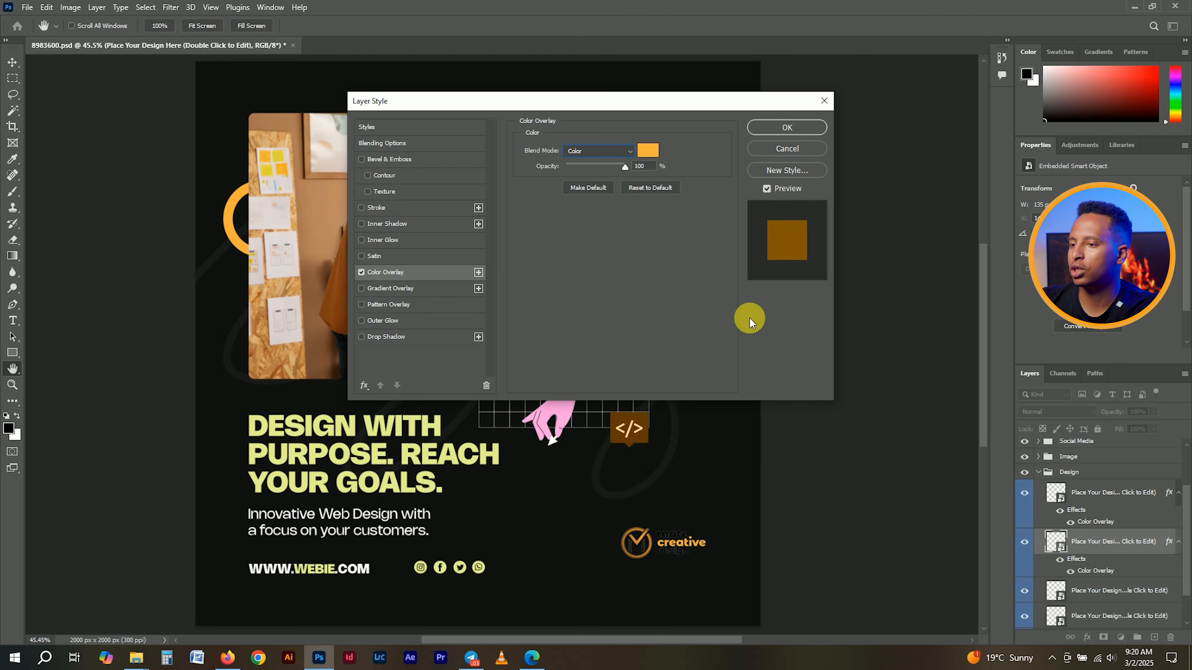
pyautogui.click(811, 132)
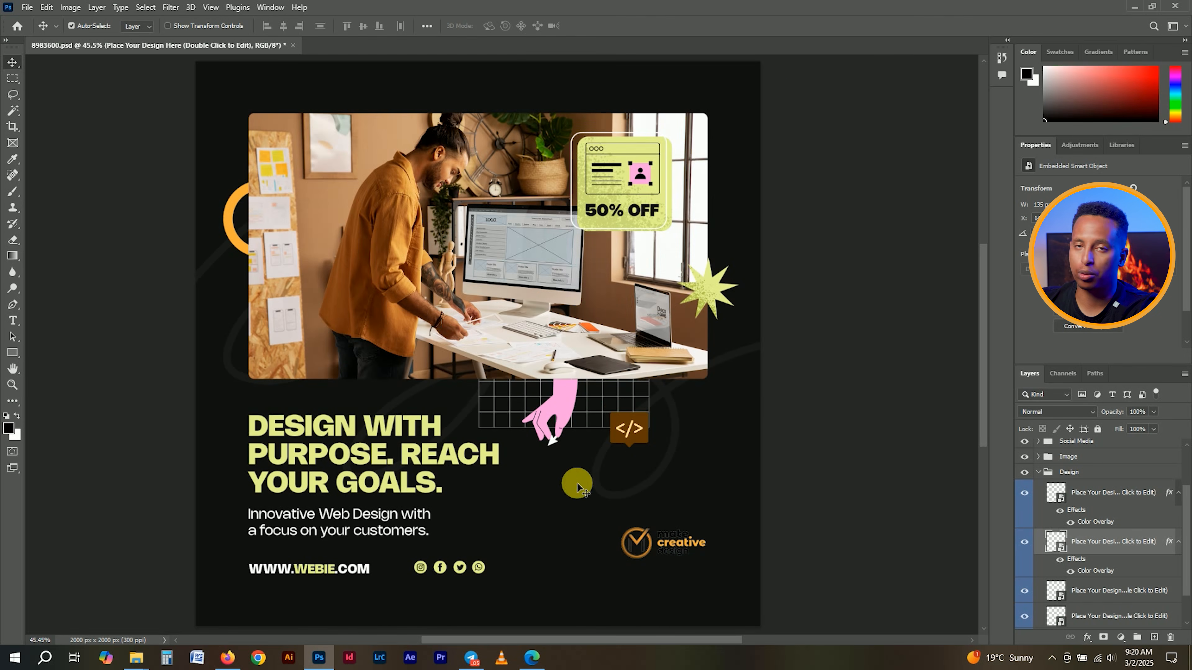
# - Paste the orange Color Overlay style onto the pink hand layer
pyautogui.scroll(-1, 1091, 564)
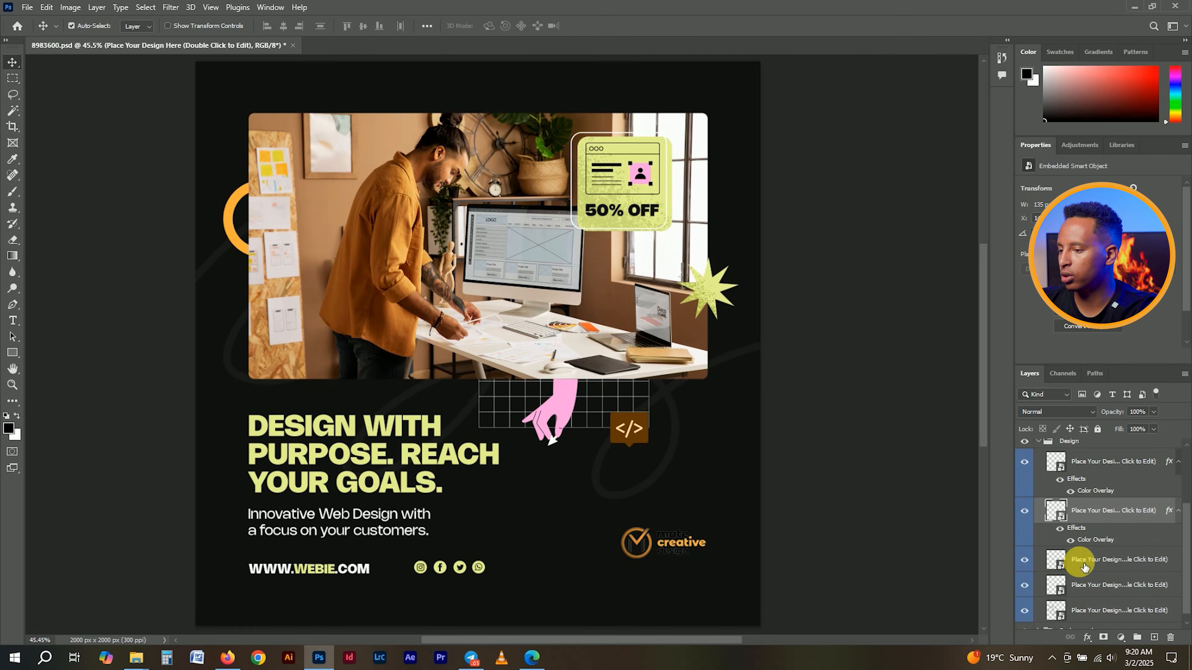
pyautogui.click(1025, 561)
pyautogui.click(1025, 561)
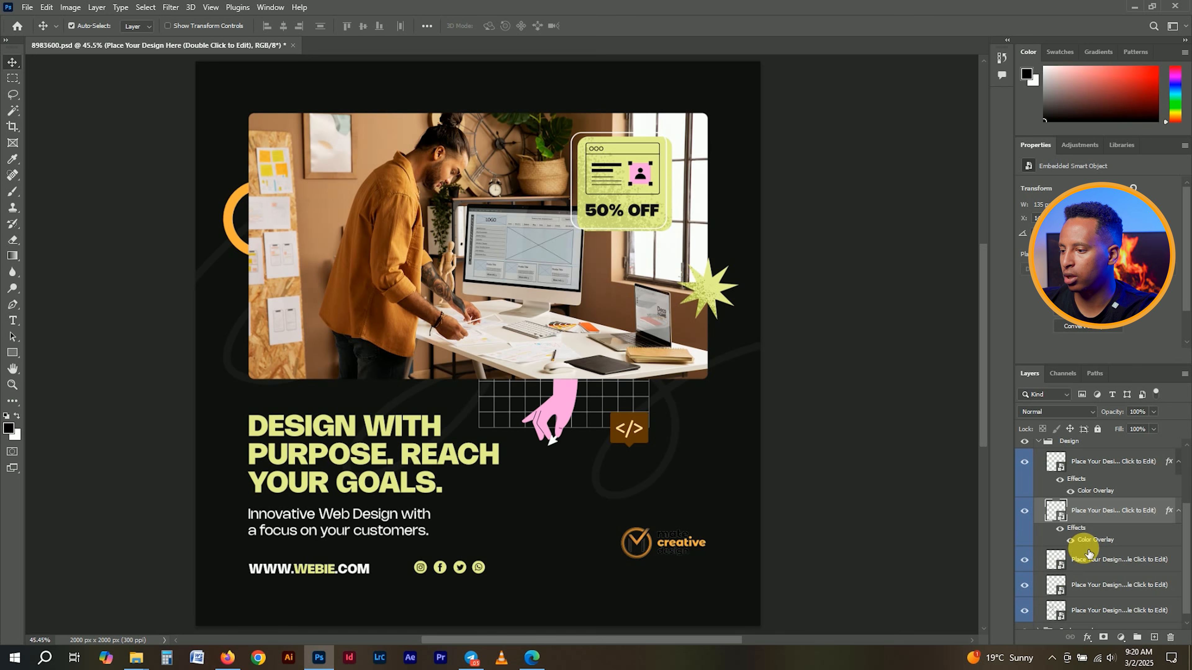
pyautogui.rightClick(1090, 564)
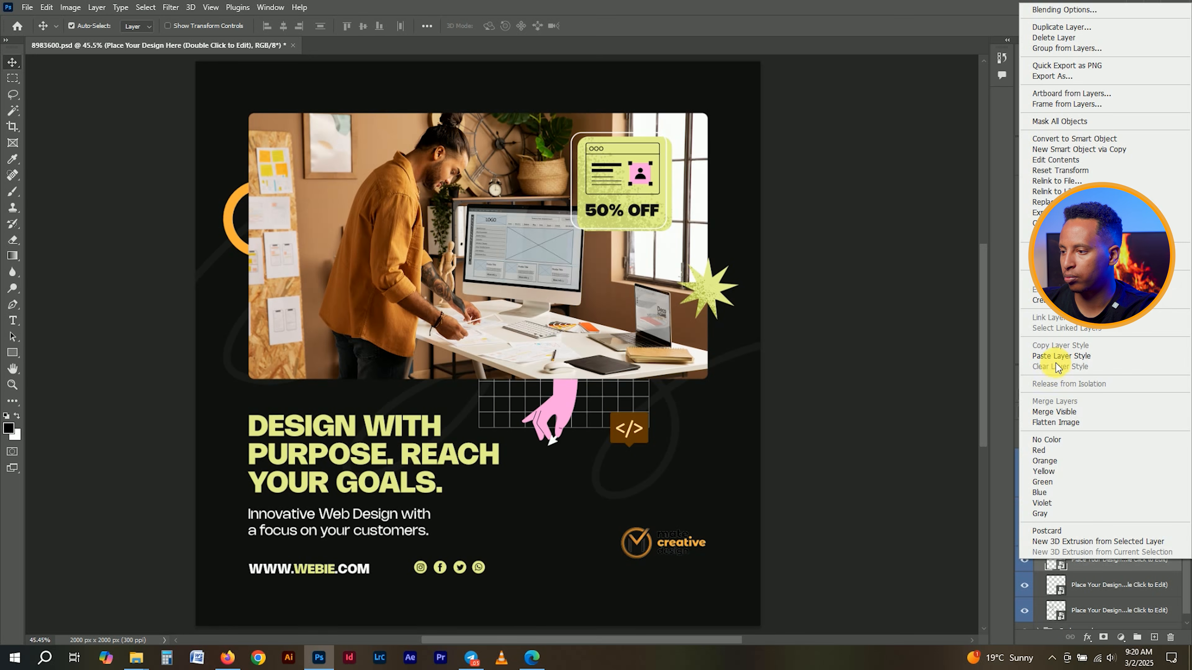
pyautogui.click(1056, 358)
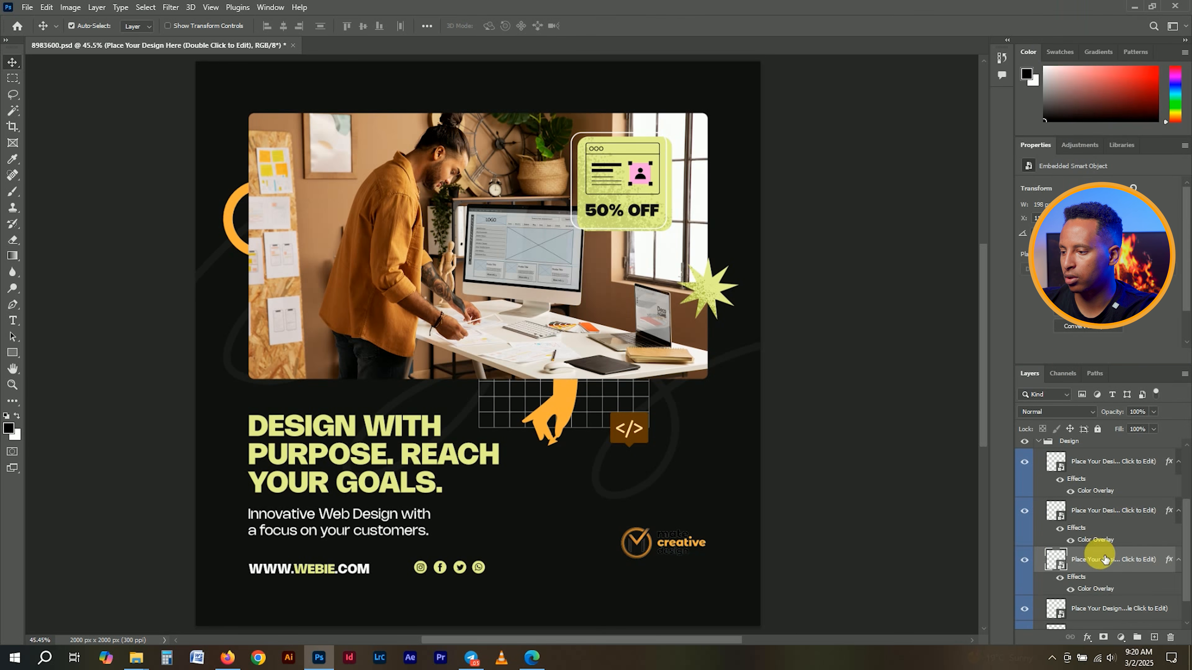
# - Switch the hand's Color Overlay blend mode to Color and apply it
pyautogui.doubleClick(1089, 591)
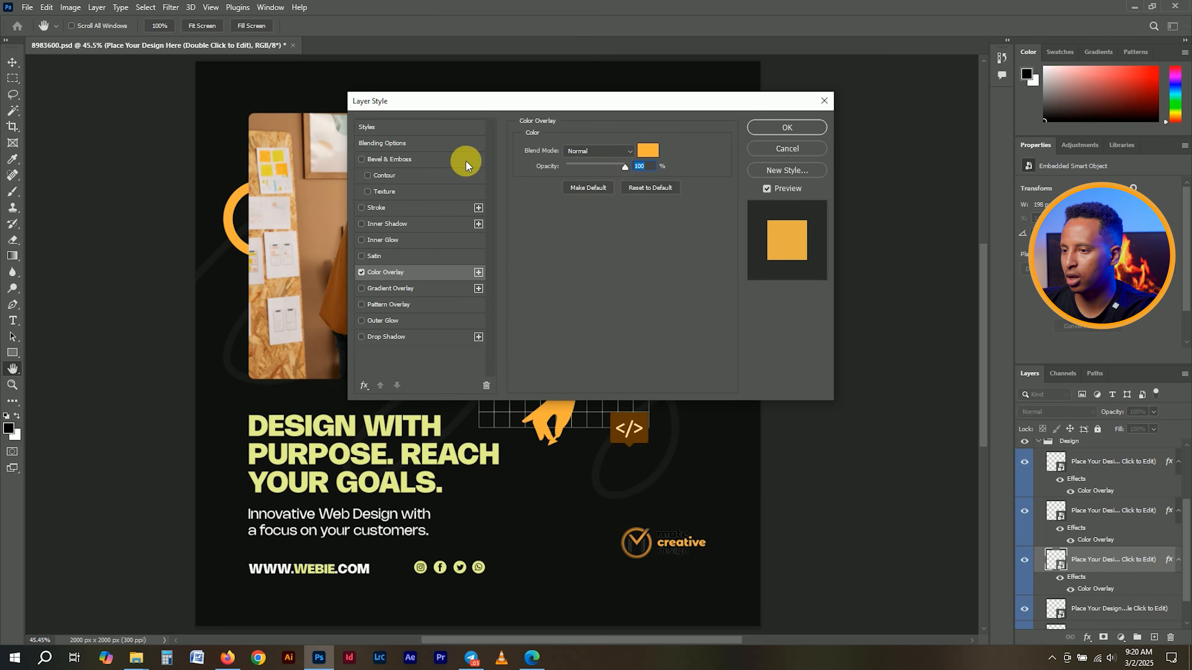
pyautogui.click(611, 157)
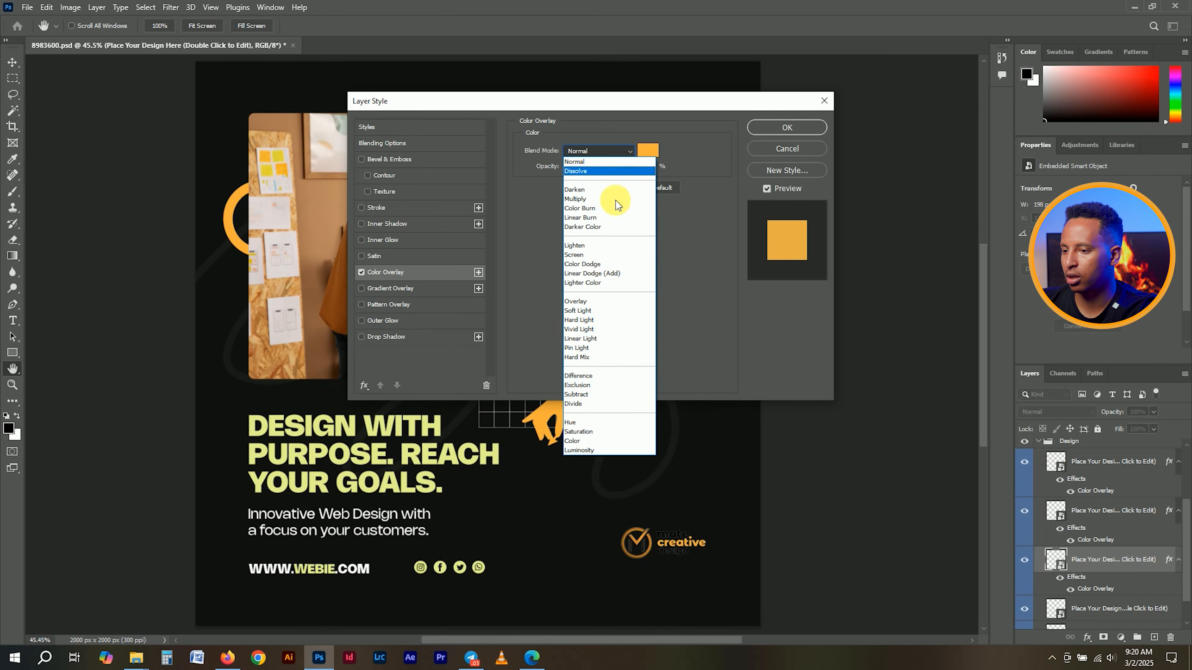
pyautogui.click(594, 443)
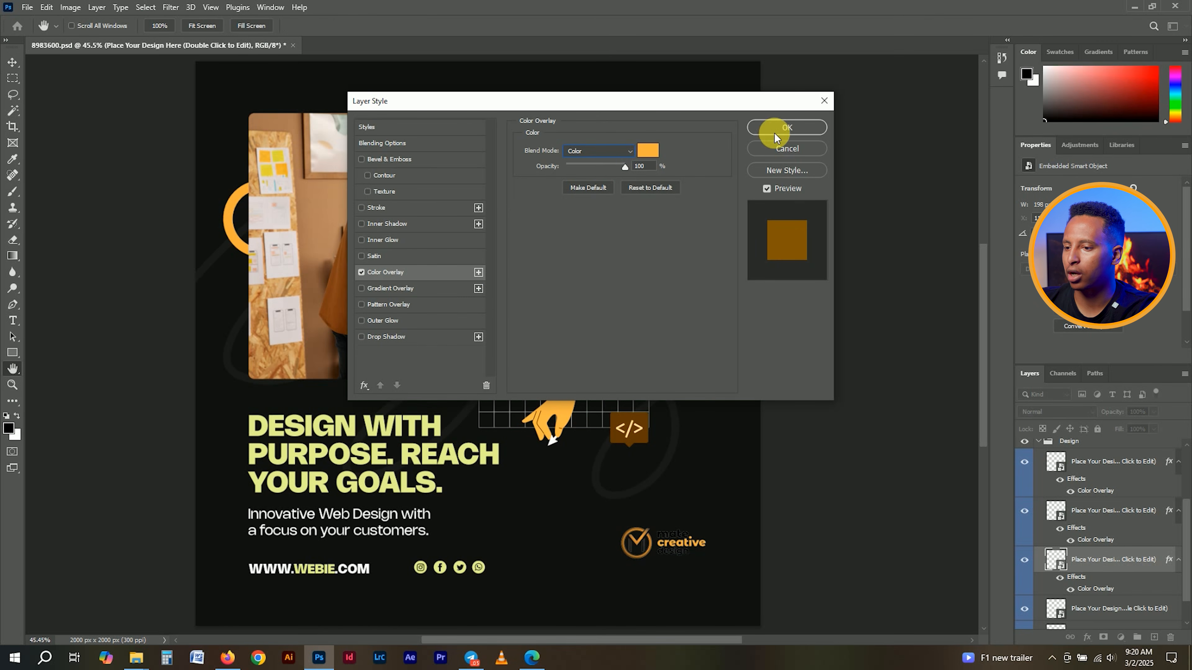
pyautogui.click(781, 126)
pyautogui.scroll(-2, 1099, 566)
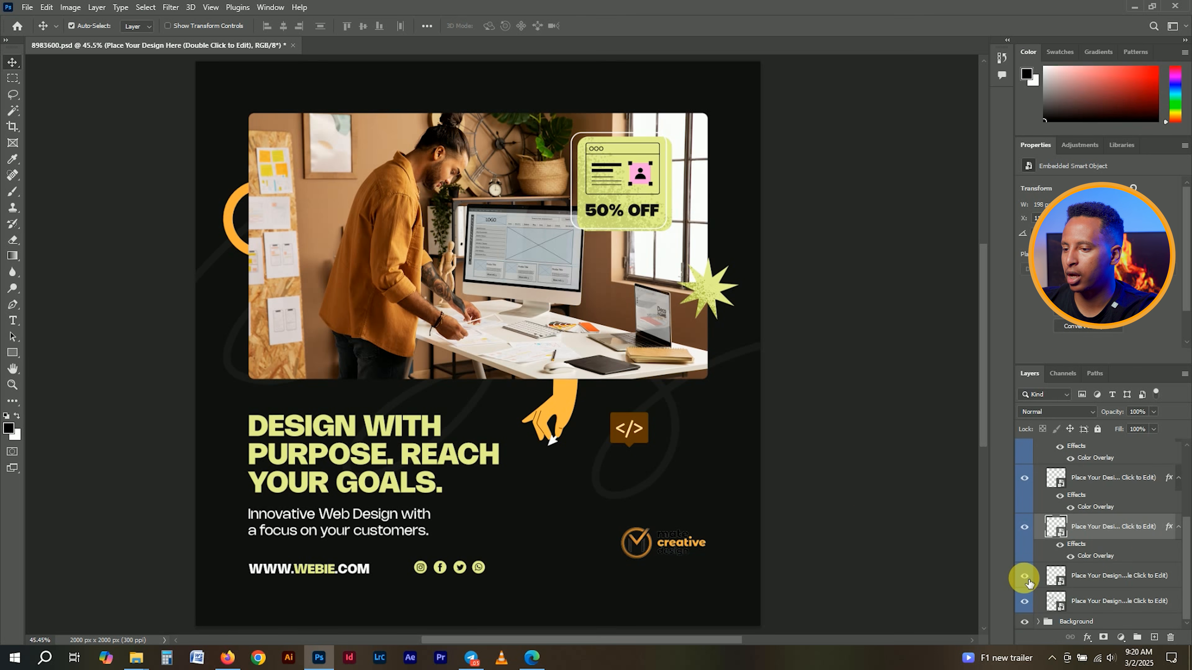
# - Show the grid layer and give it a Normal-mode black Color Overlay sampled from the logo
pyautogui.click(1025, 576)
pyautogui.click(1103, 582)
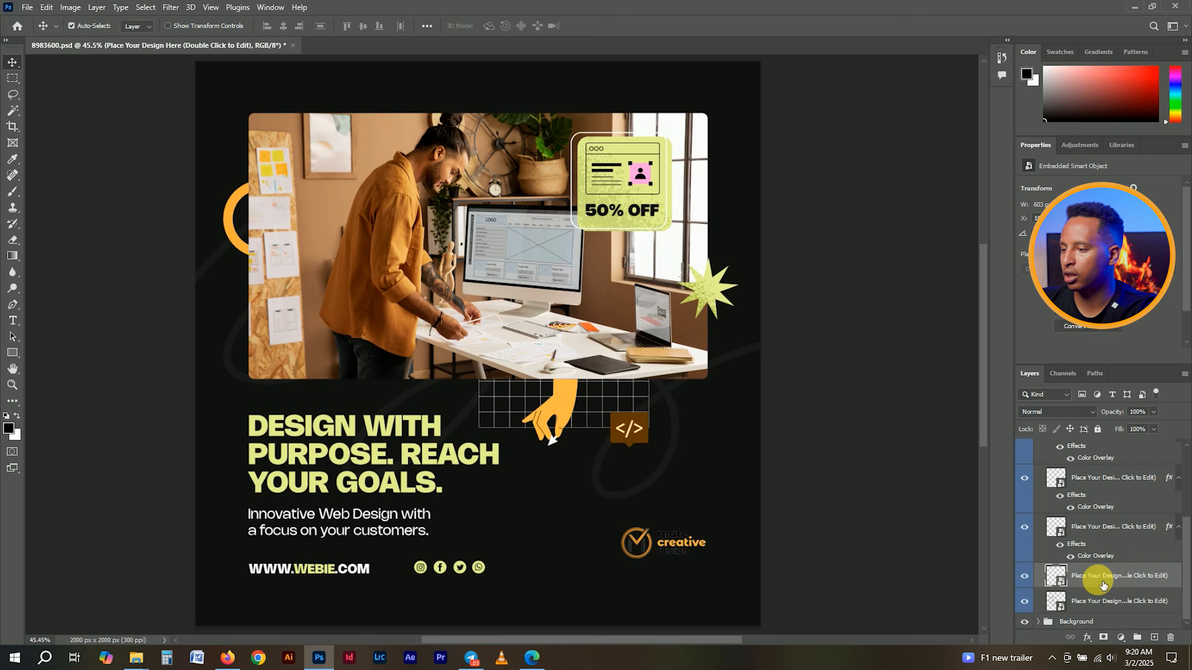
pyautogui.rightClick(1100, 577)
pyautogui.click(1075, 30)
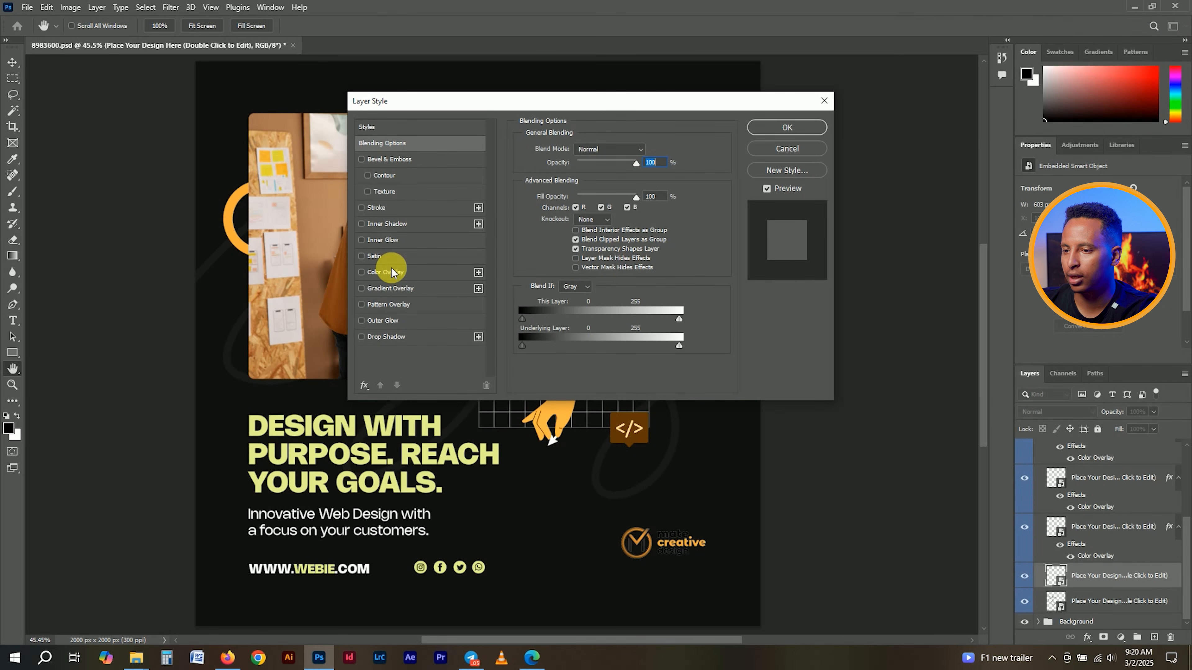
pyautogui.click(398, 272)
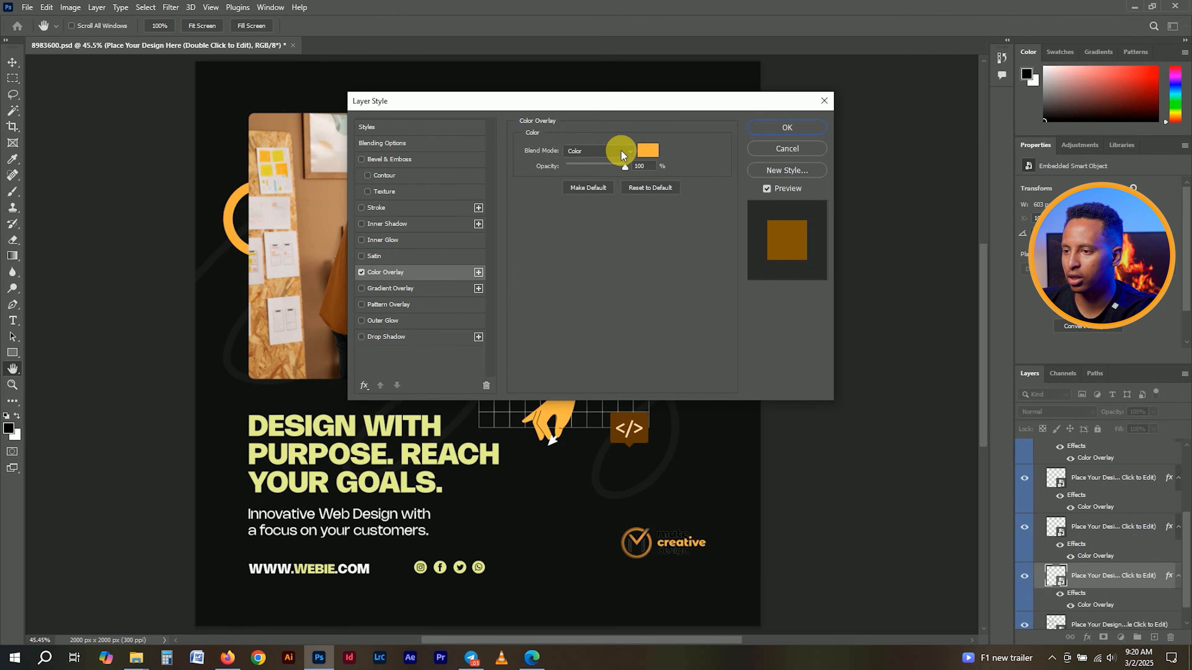
pyautogui.click(645, 151)
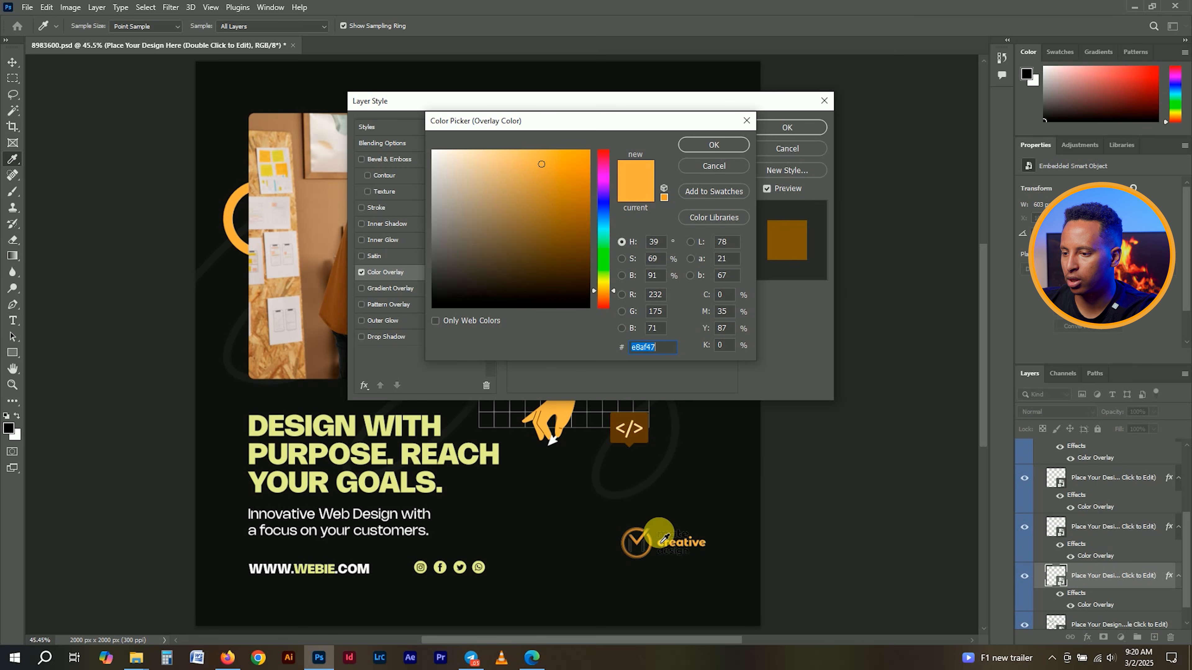
pyautogui.click(671, 540)
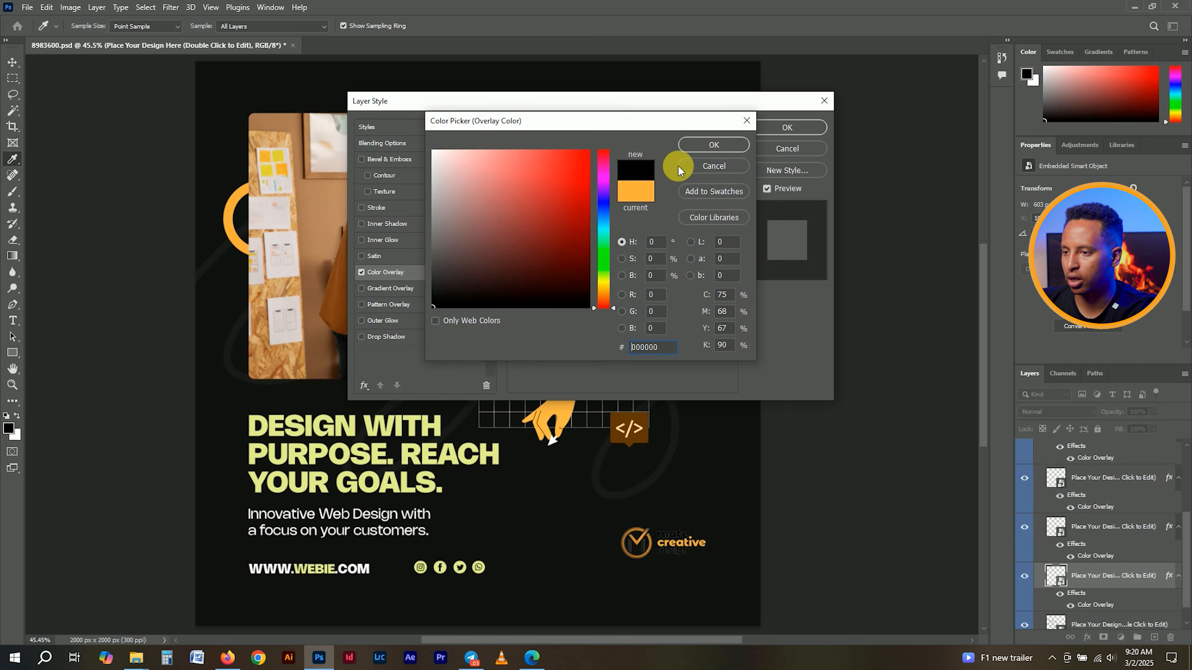
pyautogui.click(723, 145)
pyautogui.click(617, 151)
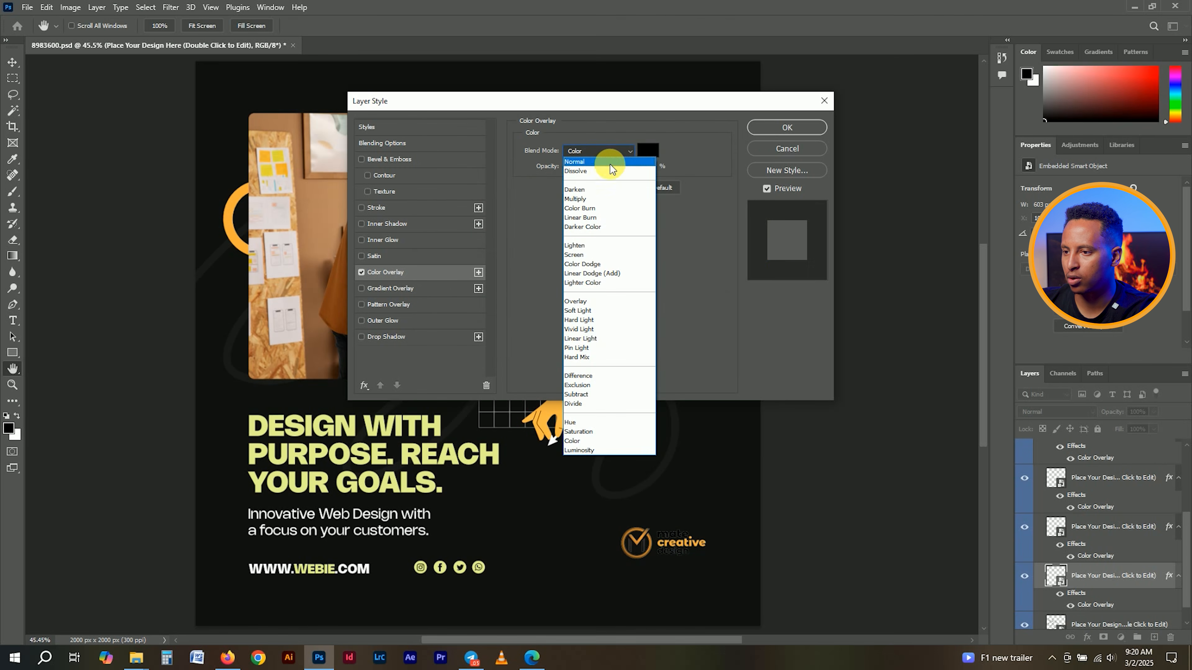
pyautogui.click(605, 155)
pyautogui.click(792, 126)
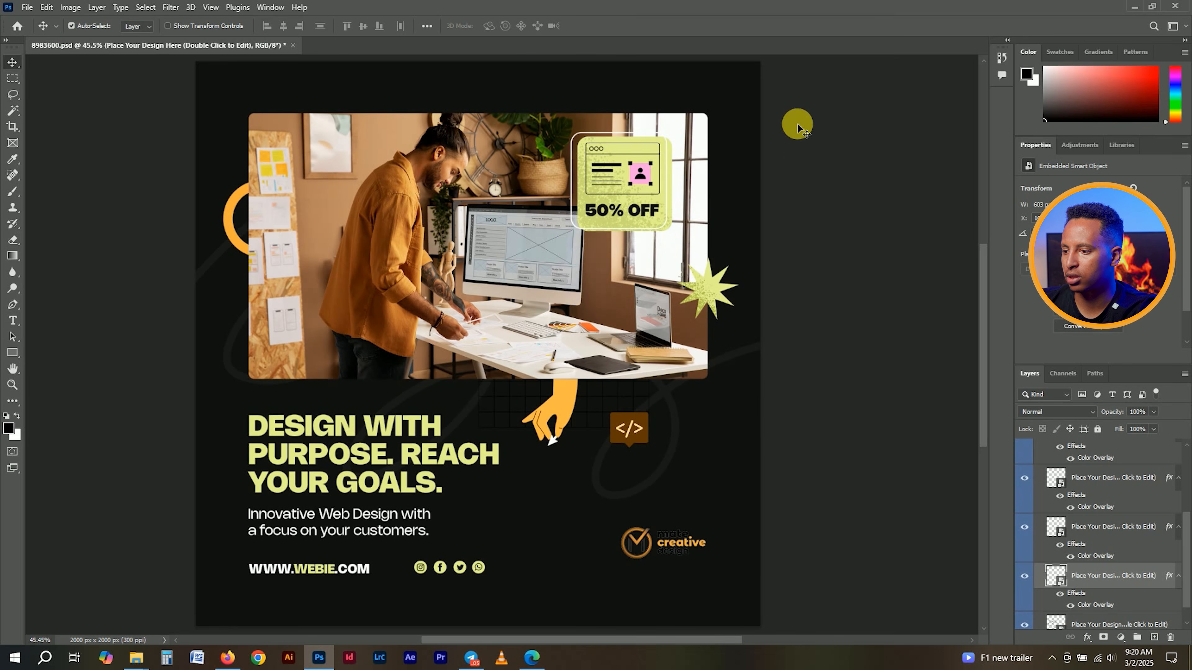
pyautogui.press('x')
pyautogui.scroll(5, 694, 546)
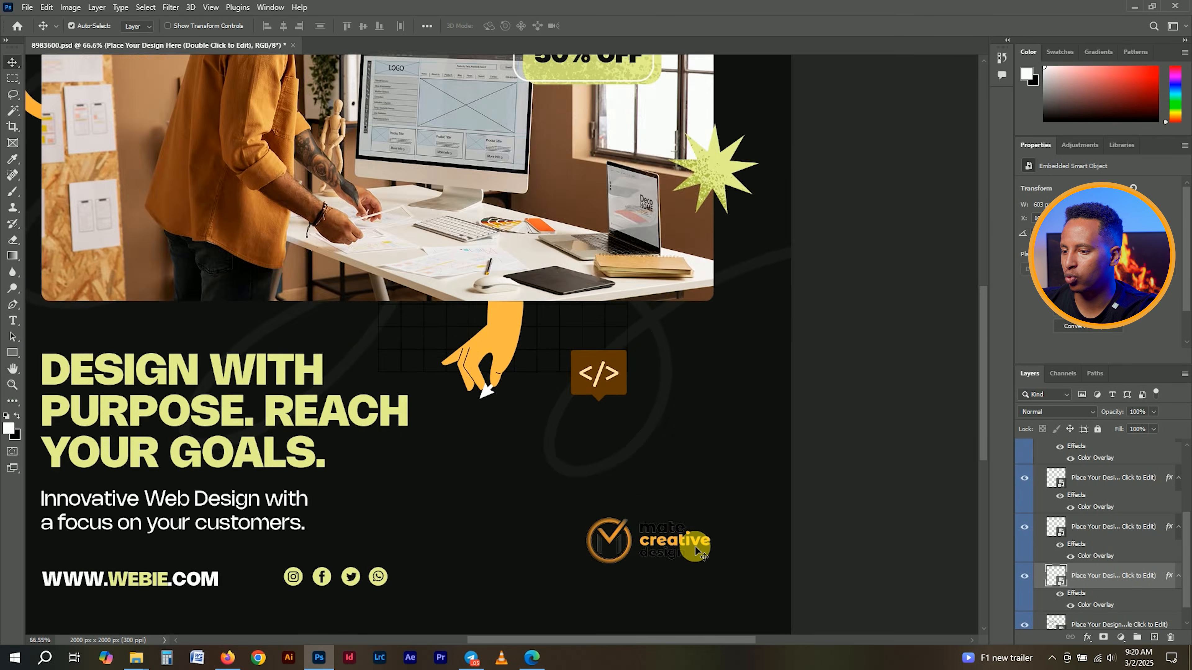
pyautogui.scroll(1, 691, 547)
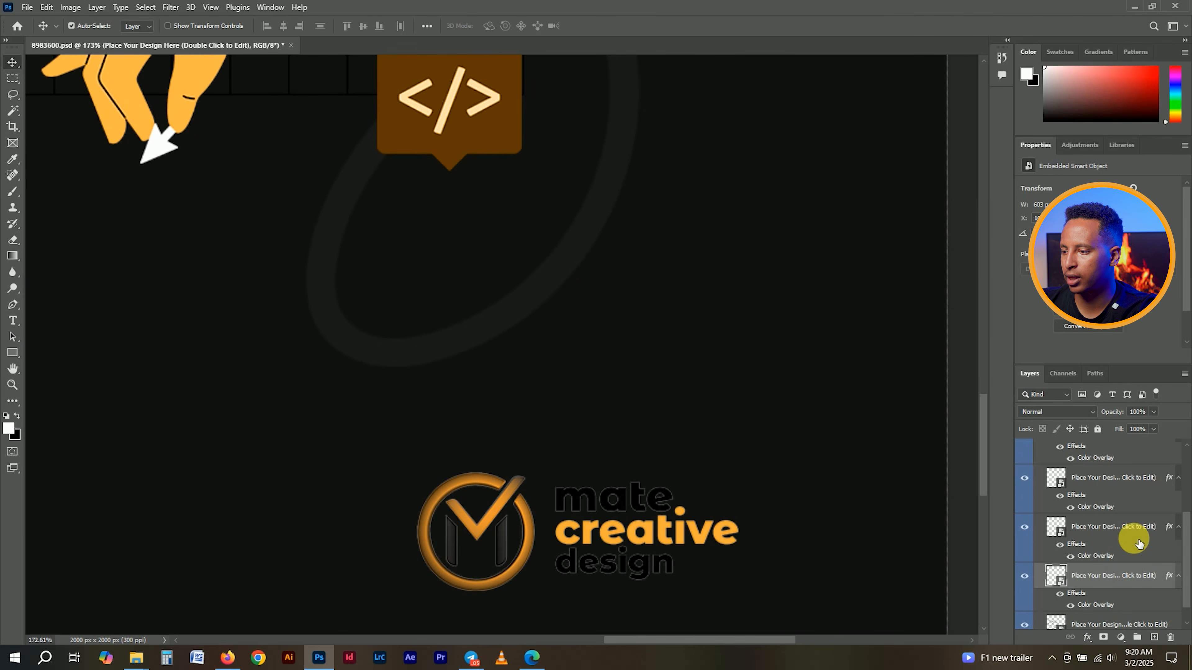
pyautogui.doubleClick(1085, 605)
pyautogui.click(655, 153)
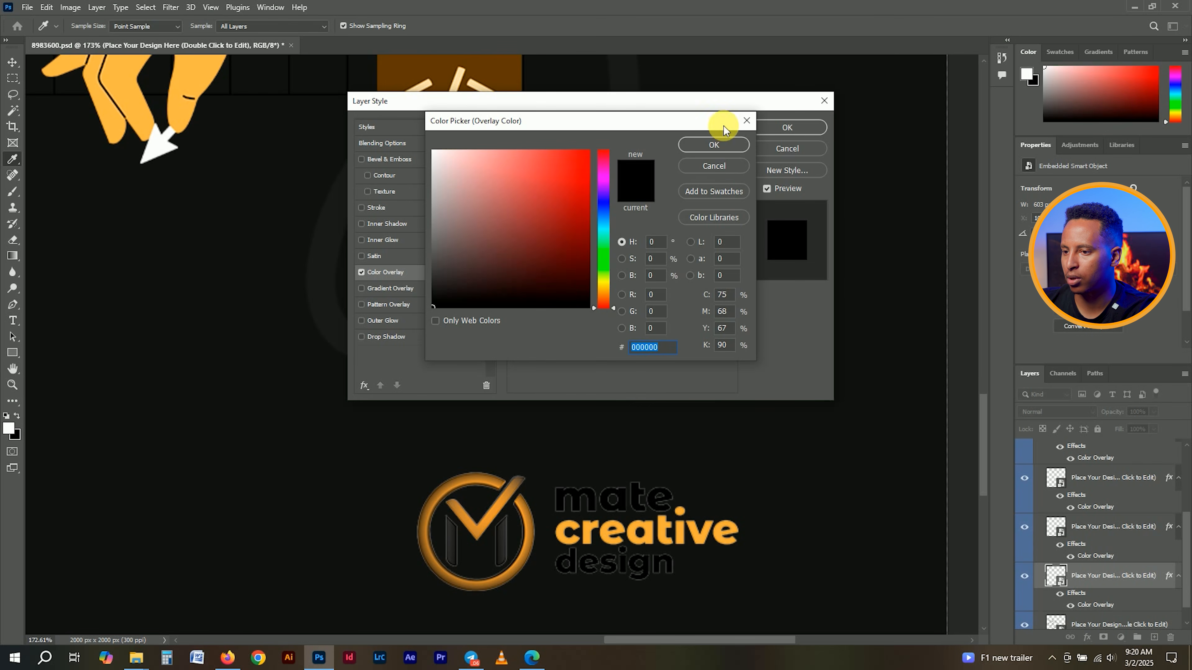
pyautogui.click(711, 146)
pyautogui.click(774, 128)
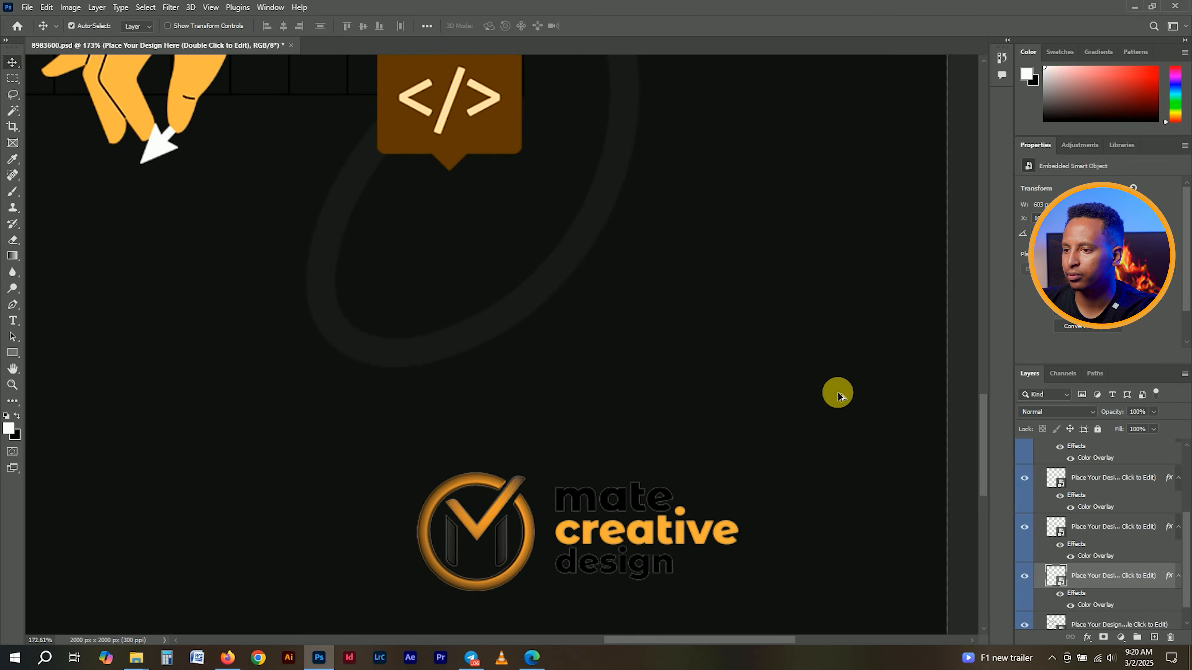
pyautogui.scroll(-5, 828, 397)
pyautogui.scroll(-5, 826, 397)
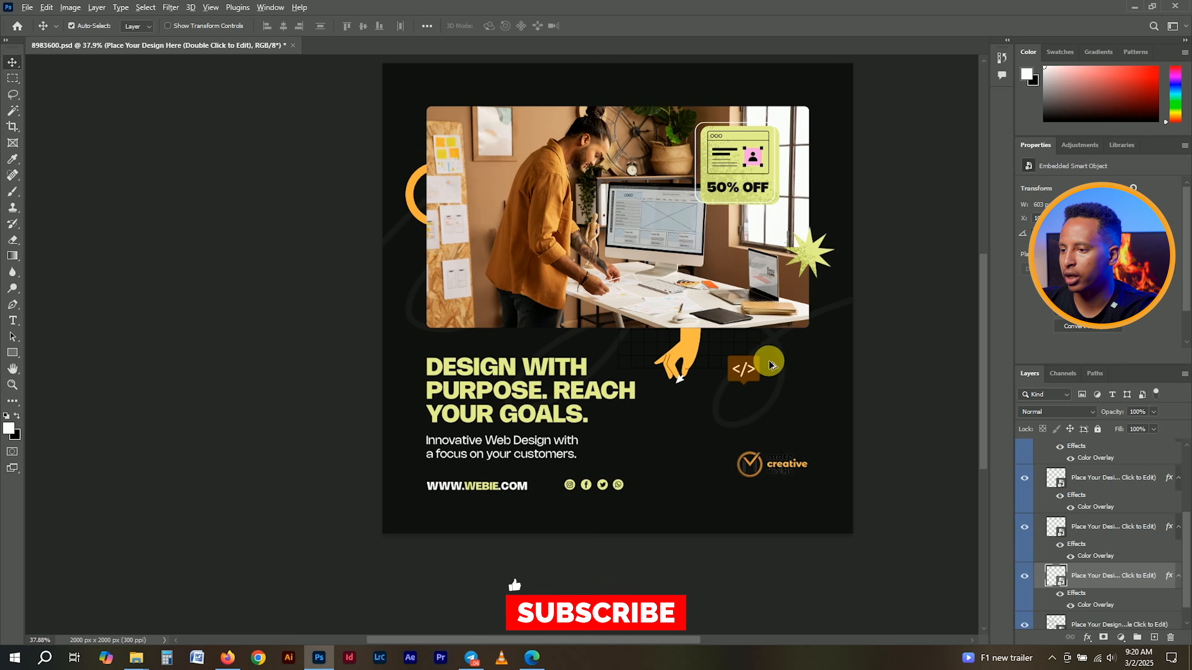
pyautogui.scroll(1, 788, 381)
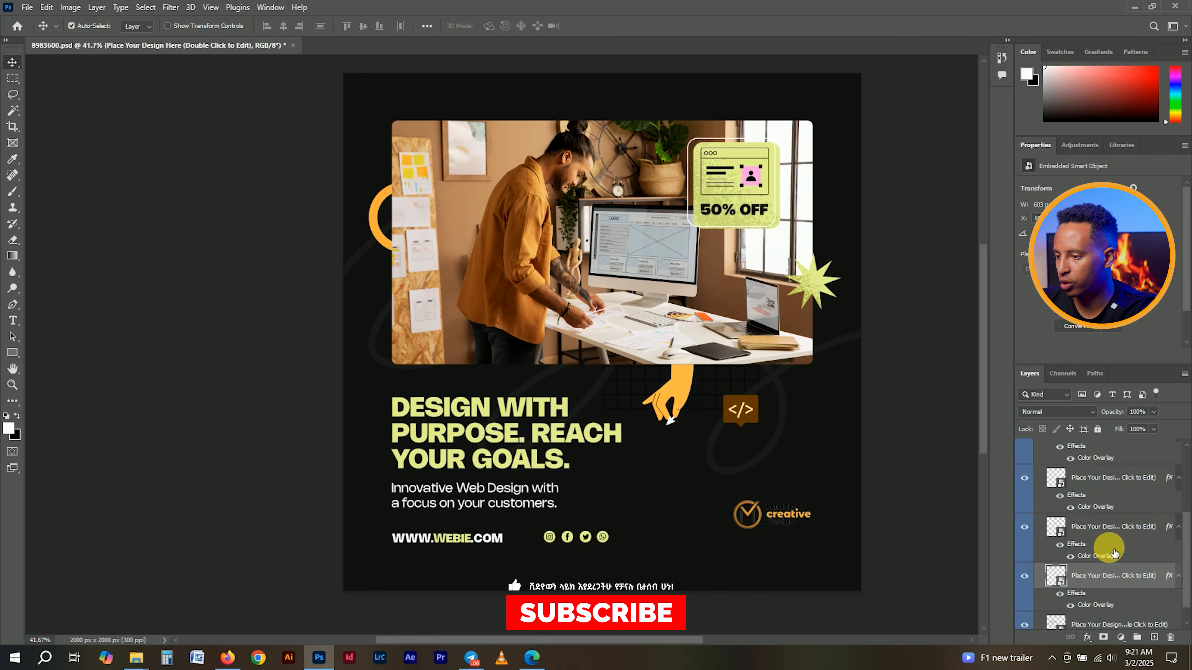
pyautogui.scroll(-1, 1075, 592)
pyautogui.click(1031, 603)
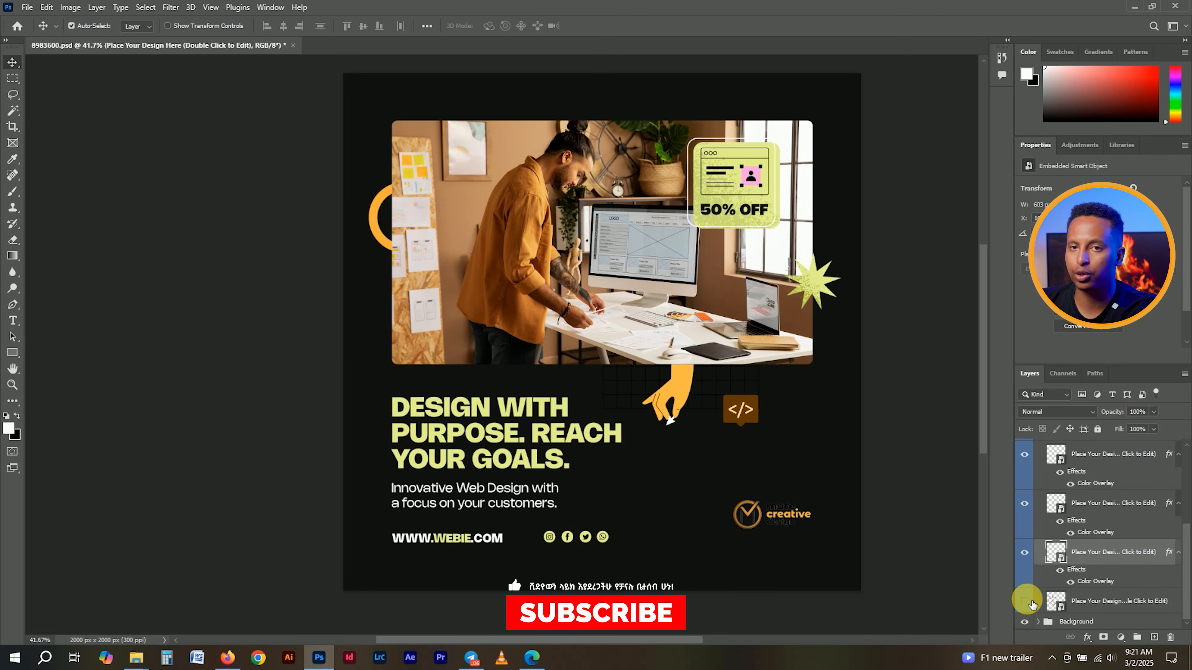
pyautogui.click(1030, 602)
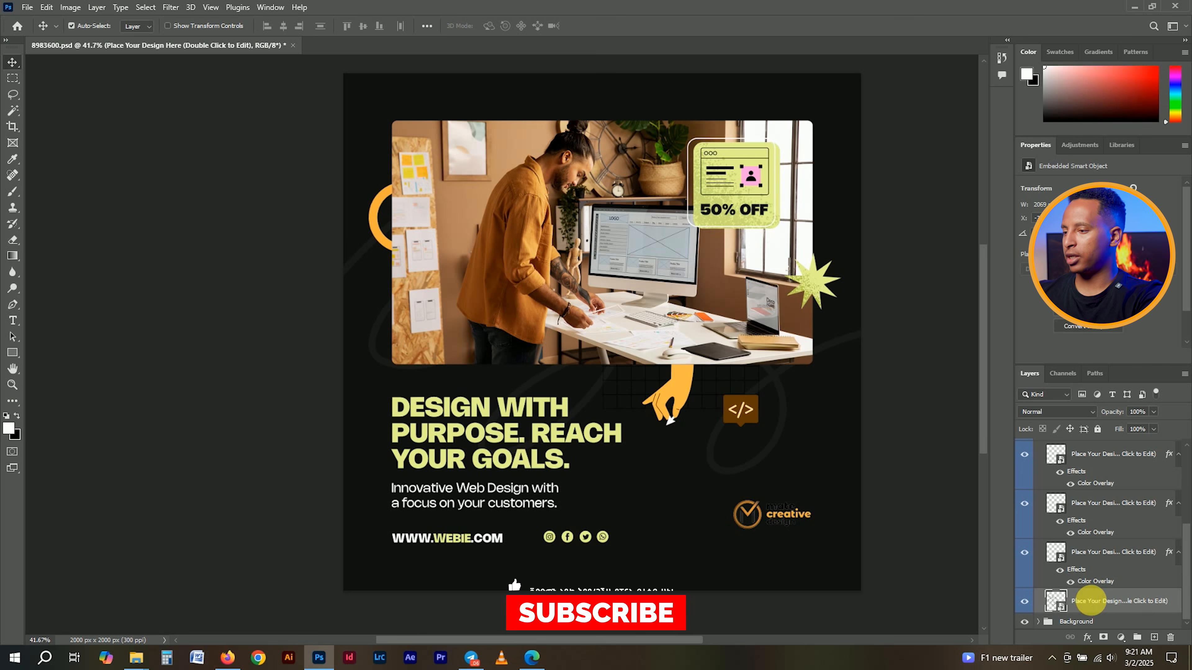
# - Add a light grey #d8d8d8 Color Overlay to the swirl-lines layer
pyautogui.rightClick(1096, 604)
pyautogui.click(1047, 45)
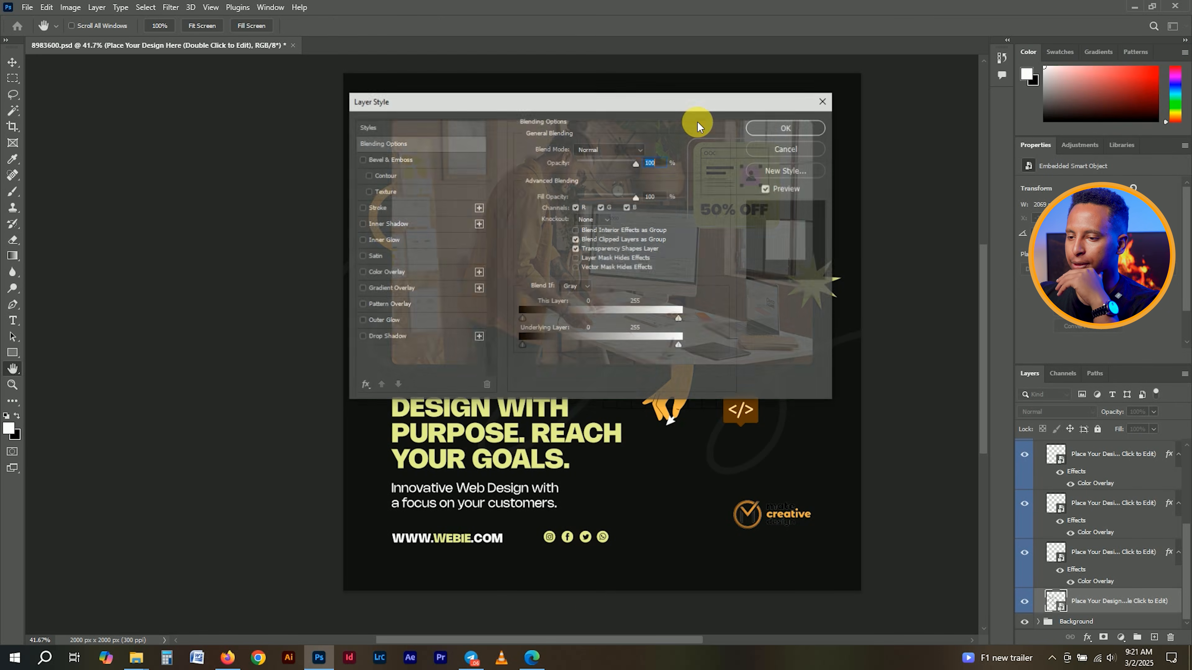
pyautogui.click(418, 272)
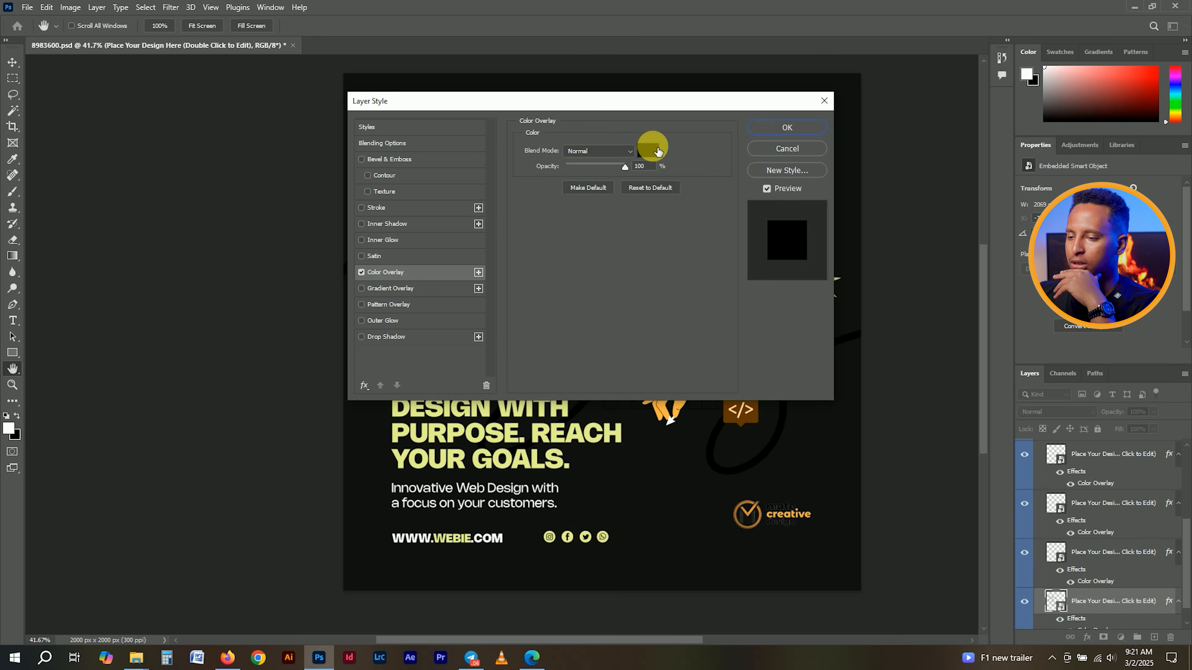
pyautogui.click(648, 150)
pyautogui.click(431, 173)
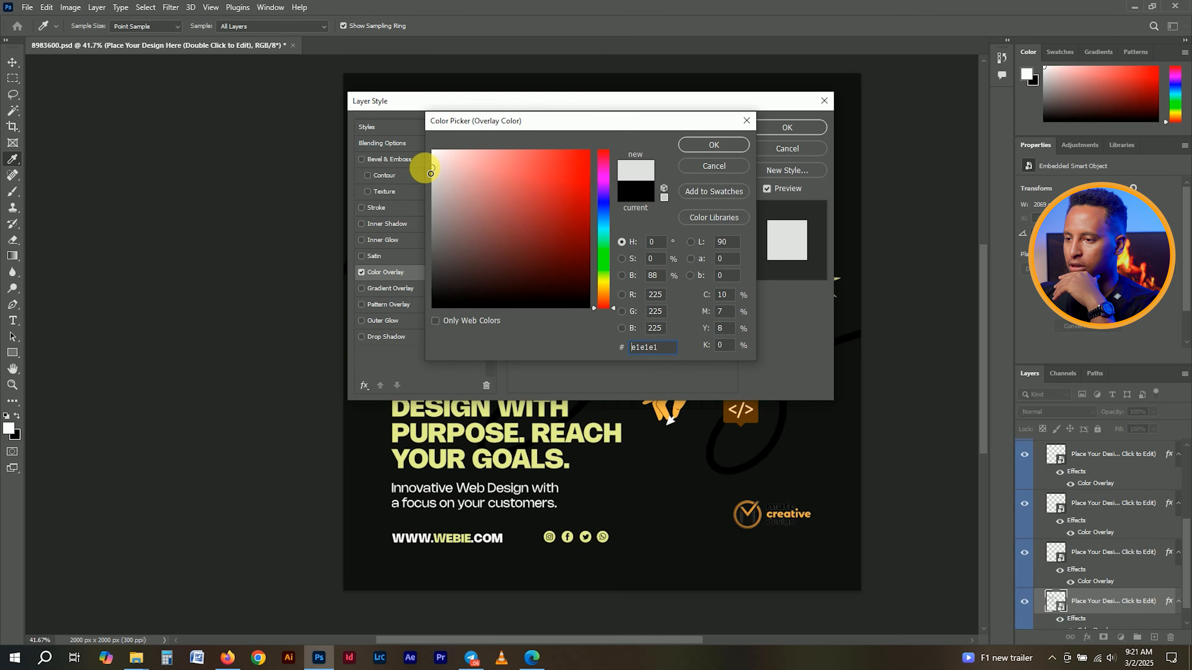
pyautogui.moveTo(430, 169); pyautogui.dragTo(433, 164)
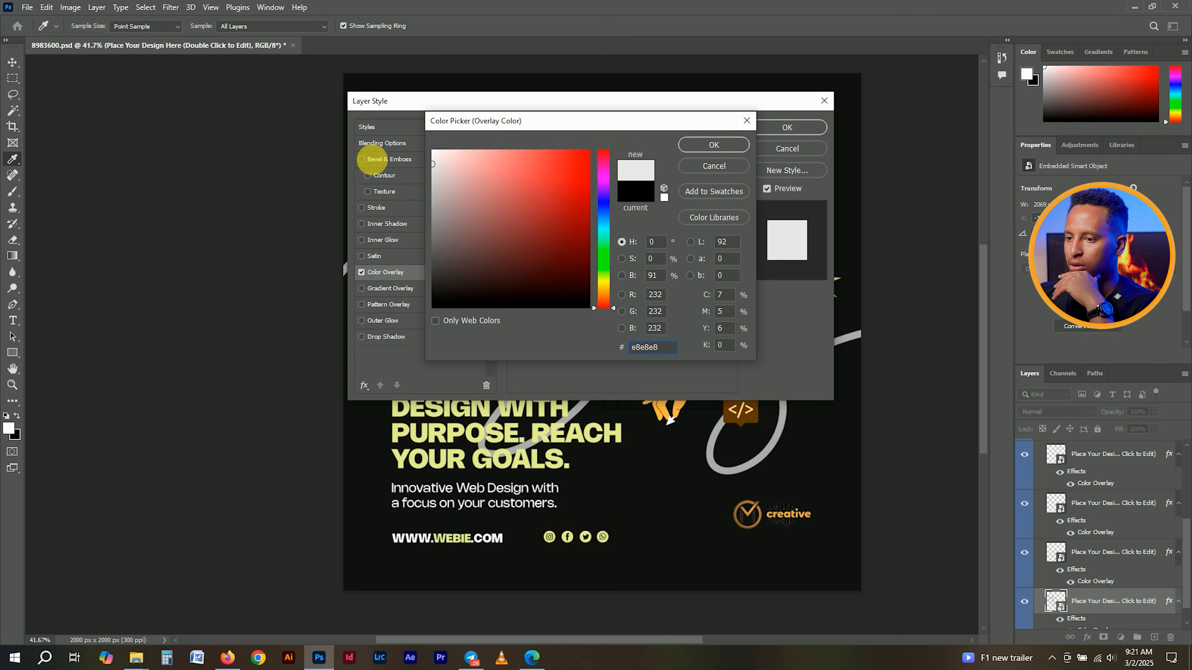
pyautogui.moveTo(438, 175); pyautogui.dragTo(435, 180)
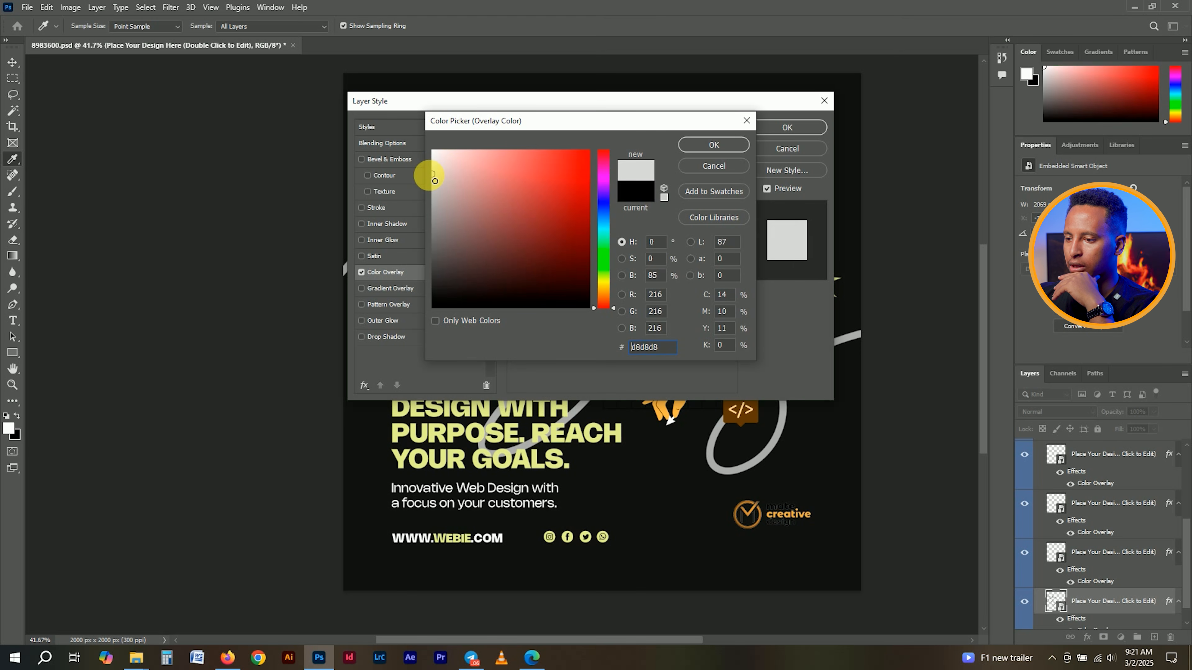
pyautogui.click(711, 145)
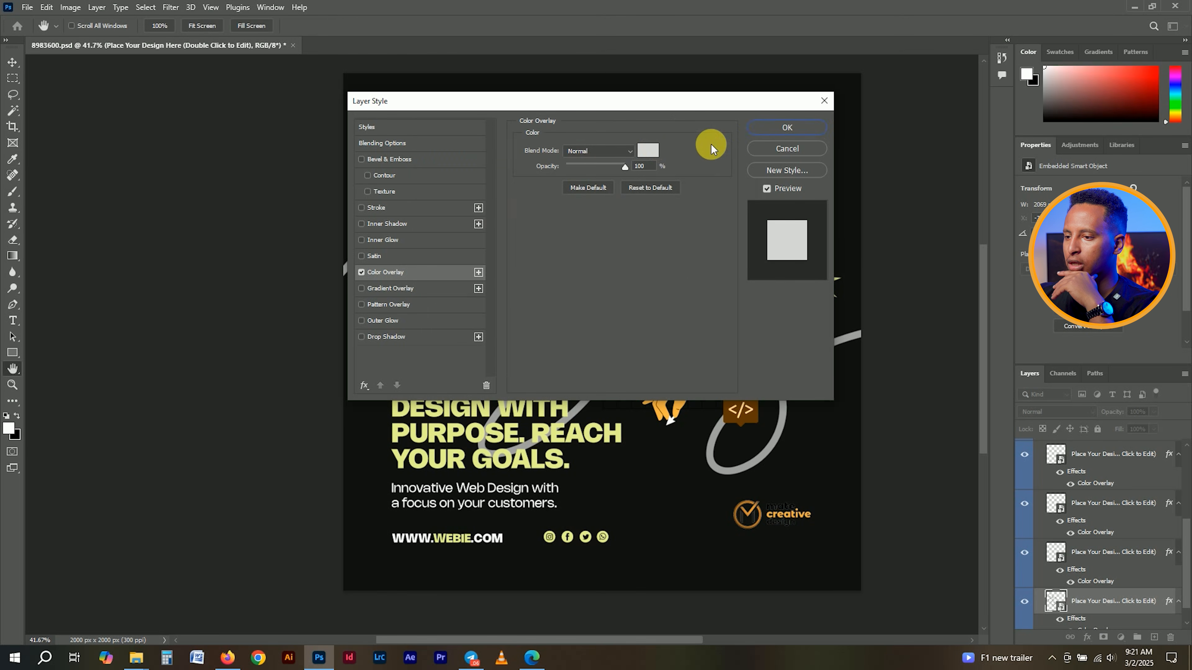
pyautogui.click(772, 127)
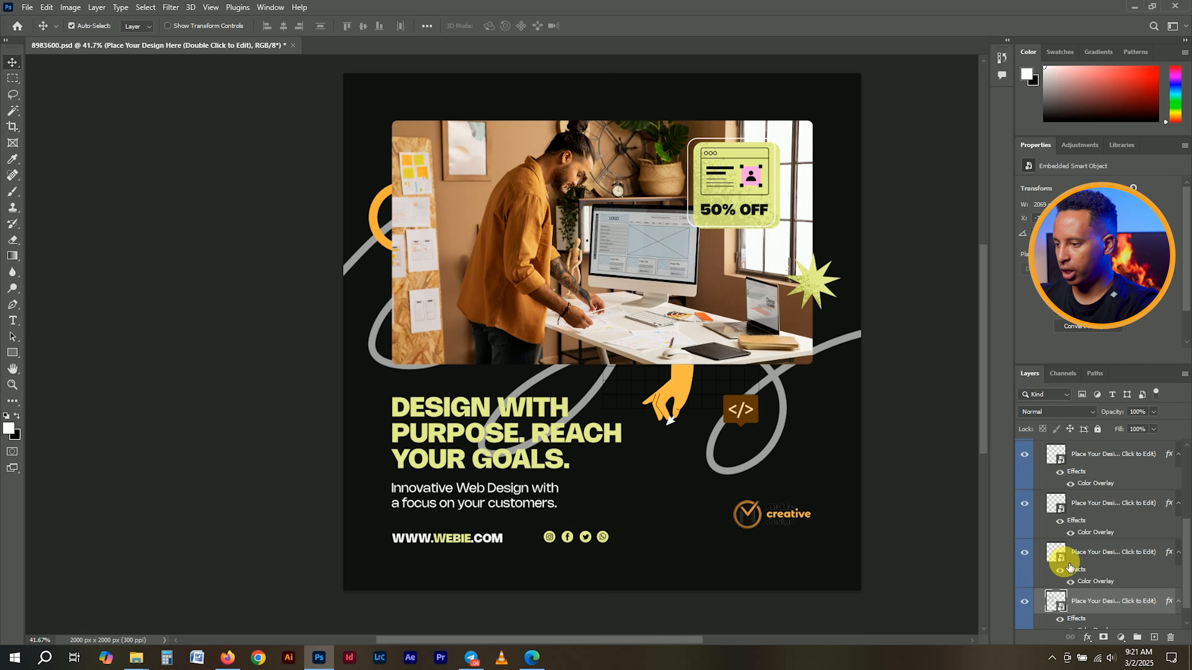
# - Collapse the Design group, expand the Image group and toggle the photo to identify its layer
pyautogui.scroll(2, 1082, 545)
pyautogui.click(1039, 534)
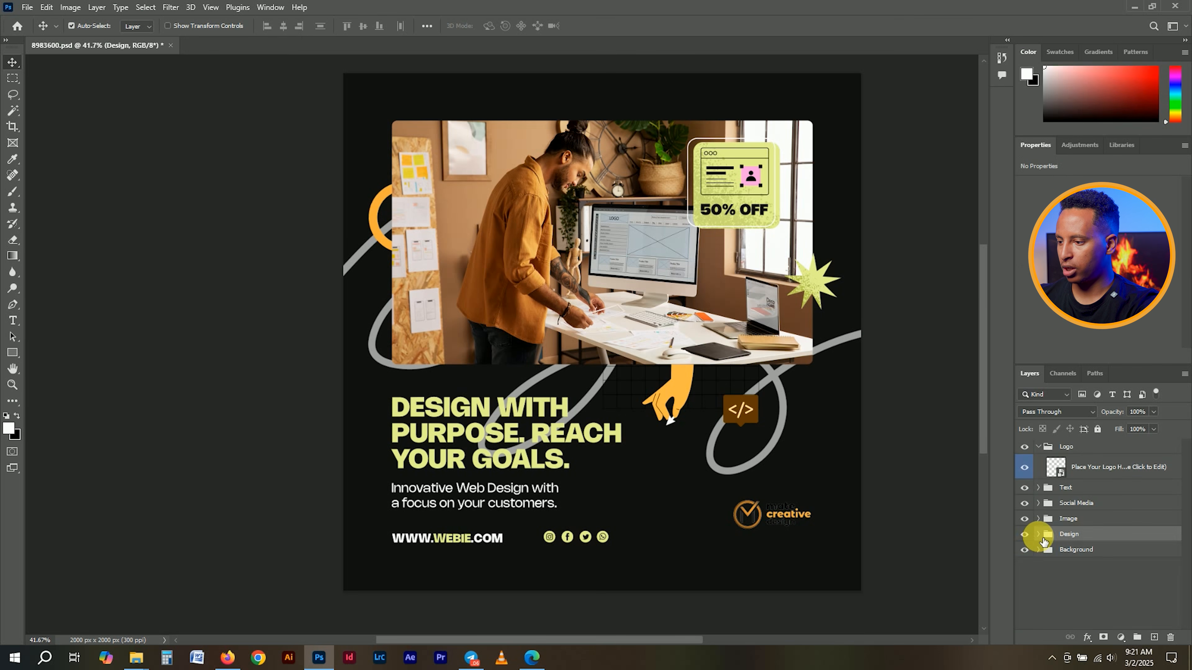
pyautogui.click(1048, 522)
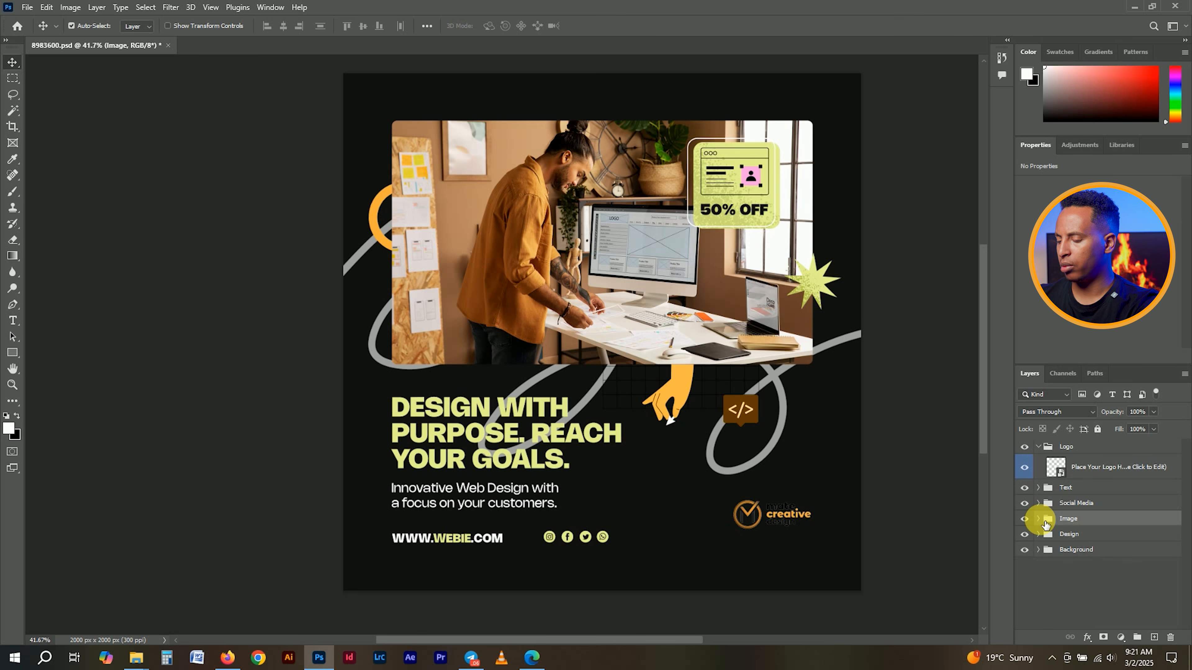
pyautogui.click(1043, 520)
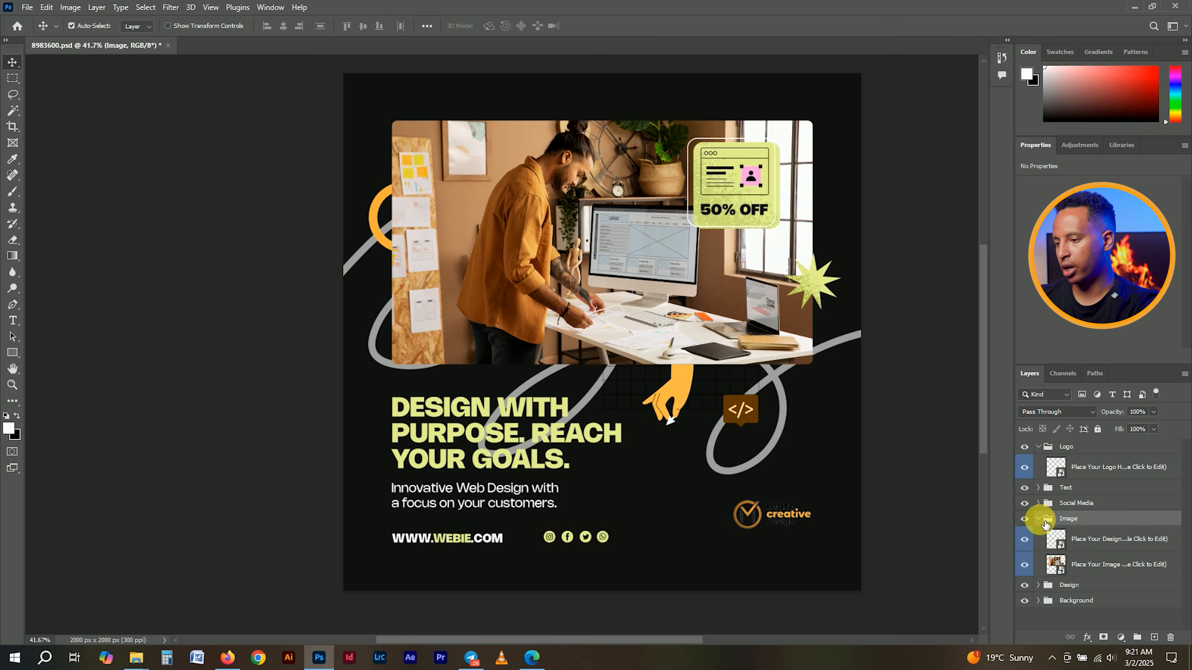
pyautogui.click(1024, 566)
pyautogui.click(1024, 566)
# - Restore the Design layer's star, then return to the Google image results in Firefox
pyautogui.click(1025, 540)
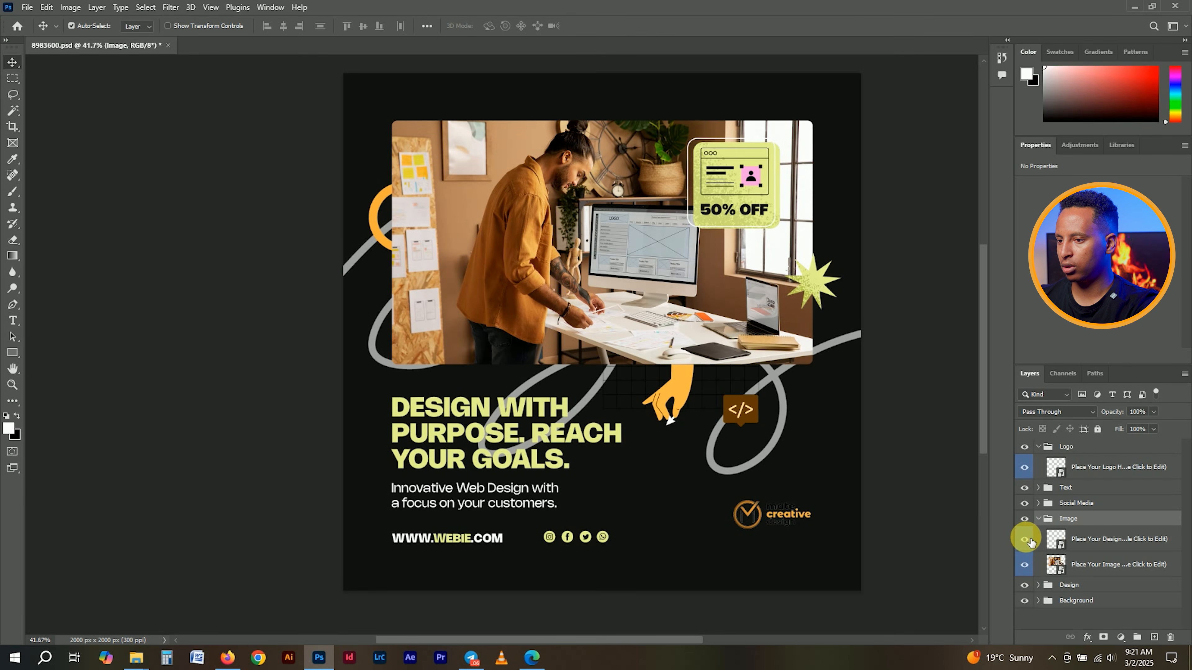
pyautogui.click(1027, 541)
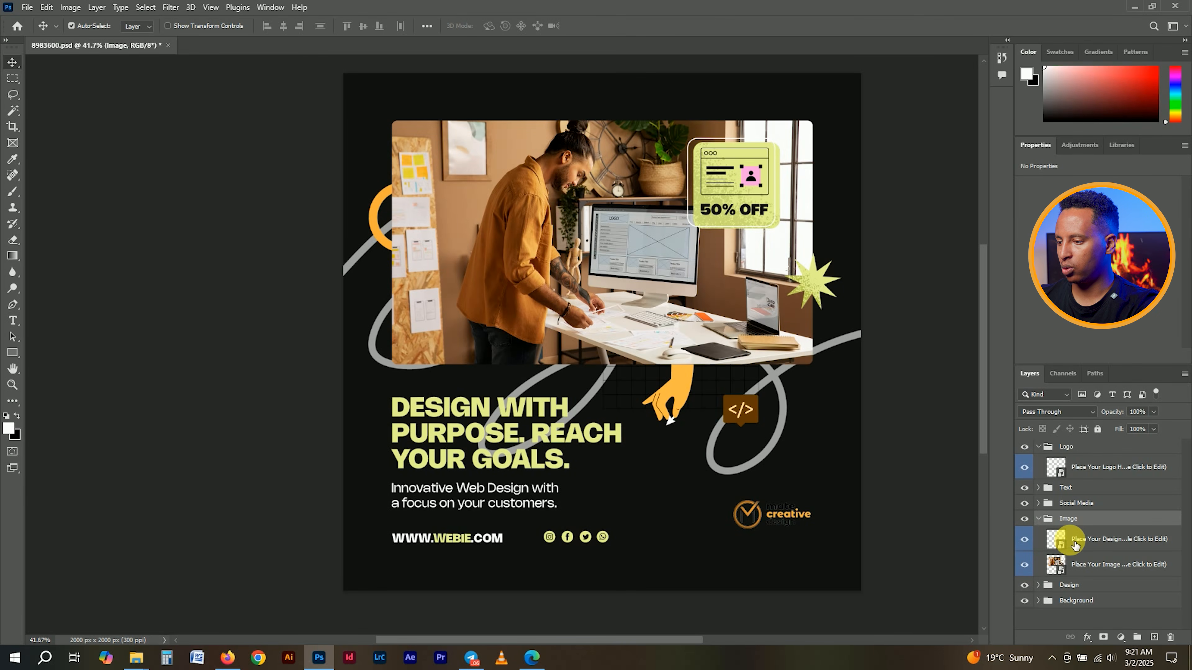
pyautogui.click(1079, 573)
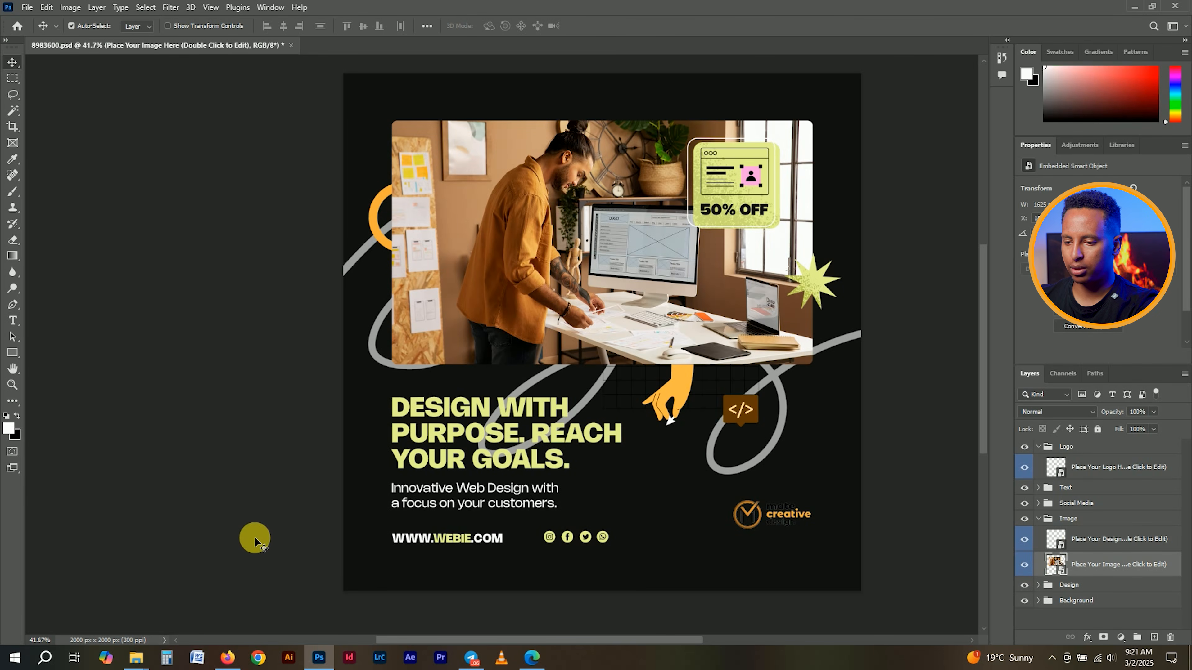
pyautogui.click(228, 658)
# - Search Google Images for the designer's name using the suggested completion
pyautogui.tripleClick(354, 80)
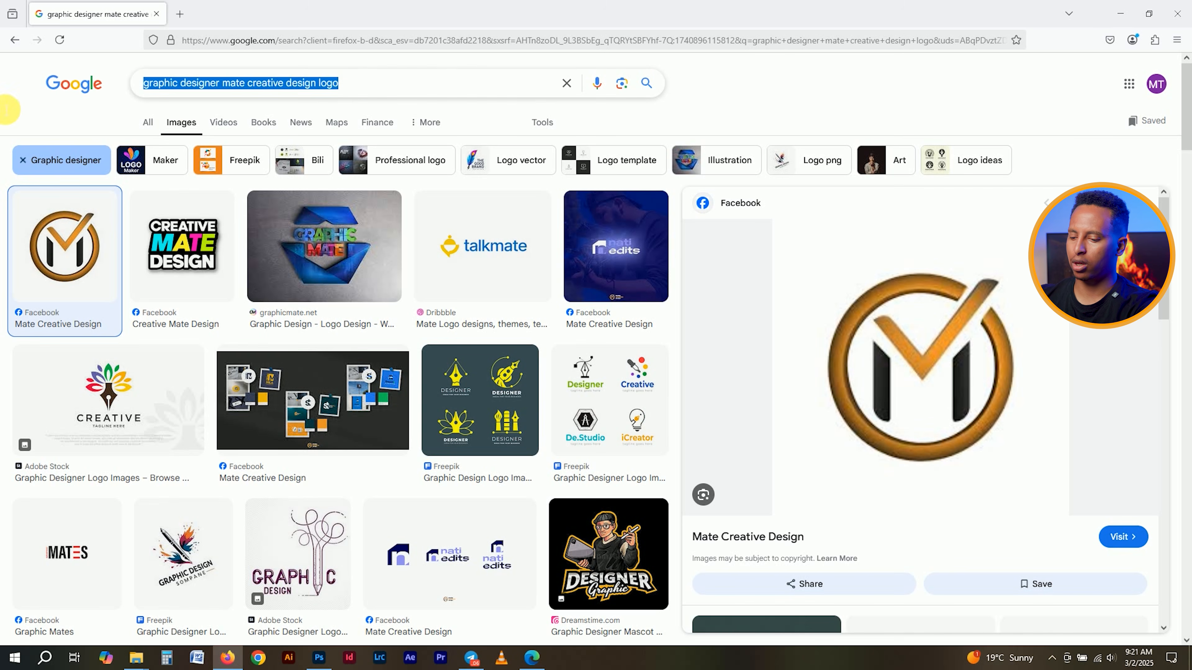
pyautogui.write('matan')
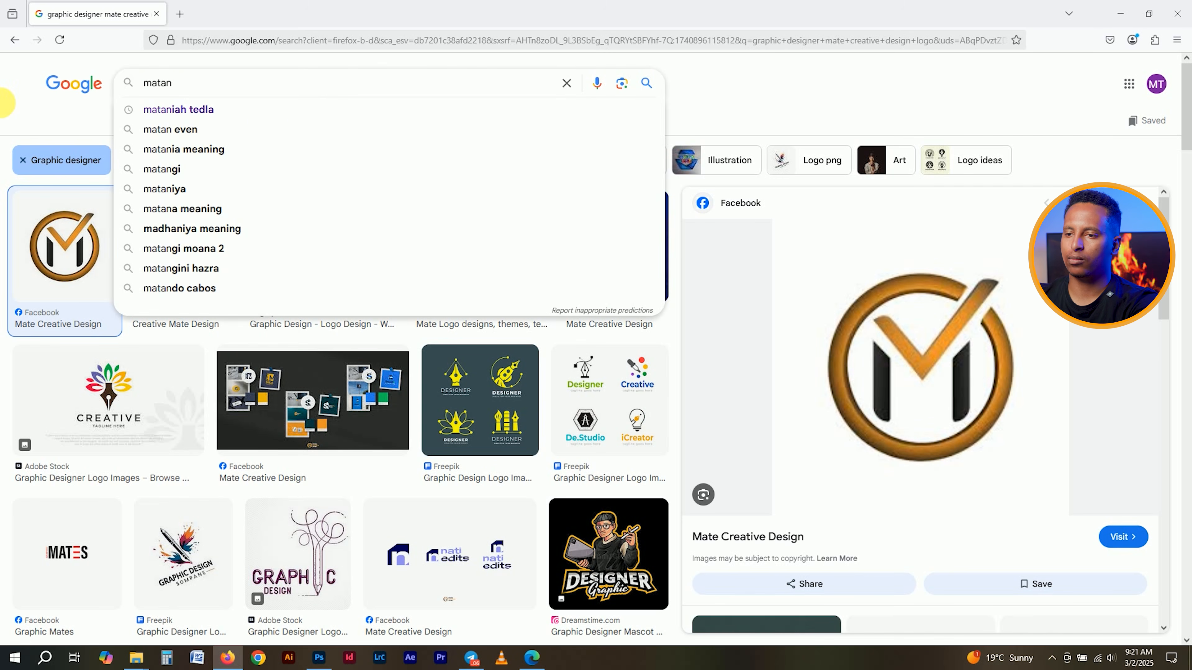
pyautogui.press('Down')
pyautogui.press('Return')
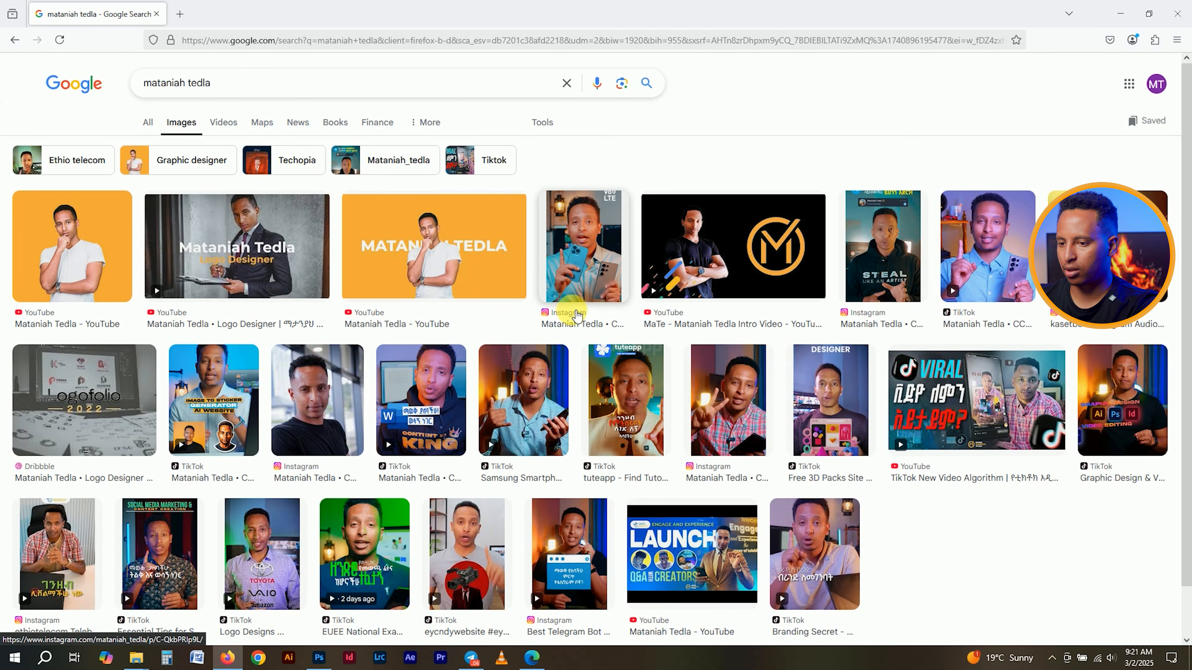
# - Preview one of the designer's Instagram photo results
pyautogui.scroll(-1, 443, 406)
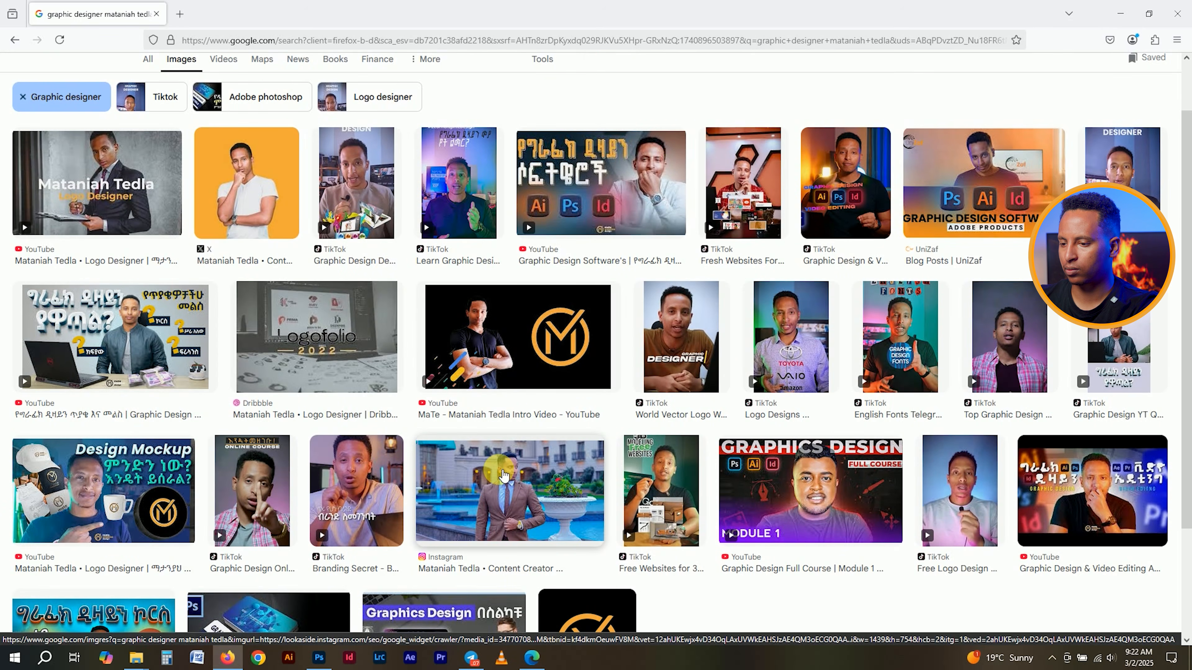
pyautogui.click(504, 476)
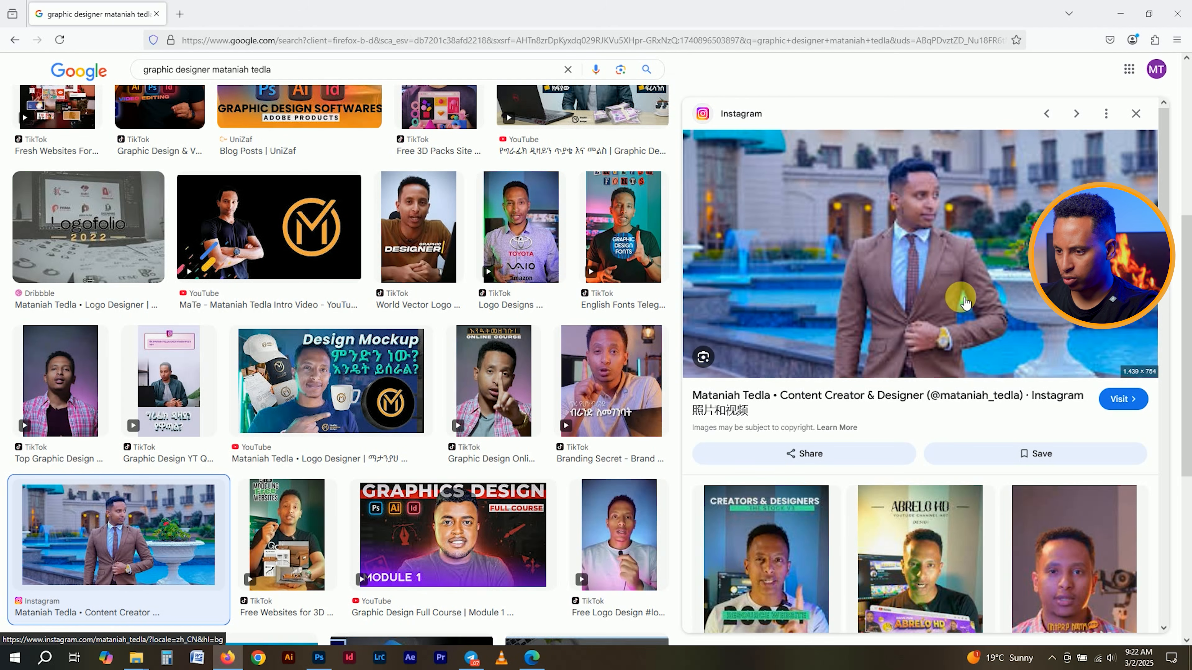
pyautogui.scroll(5, 592, 394)
pyautogui.scroll(-3, 722, 366)
pyautogui.scroll(2, 739, 354)
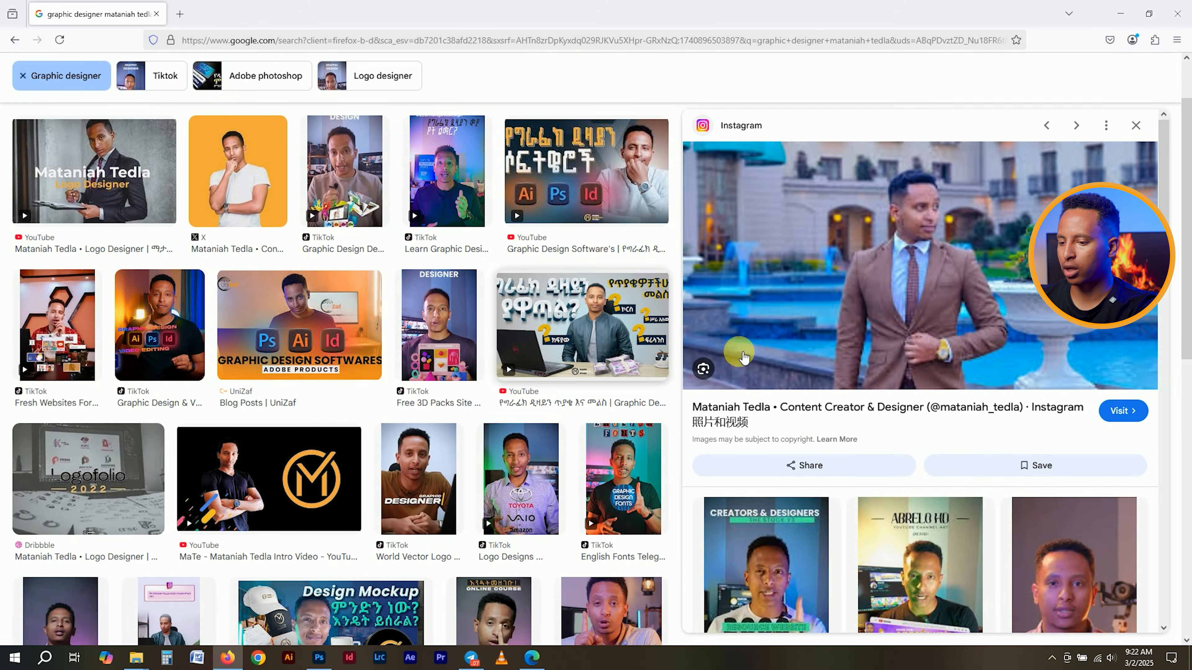
# - Back in Photoshop, toggle the Image and Social Media layers off and on to identify them
pyautogui.click(319, 657)
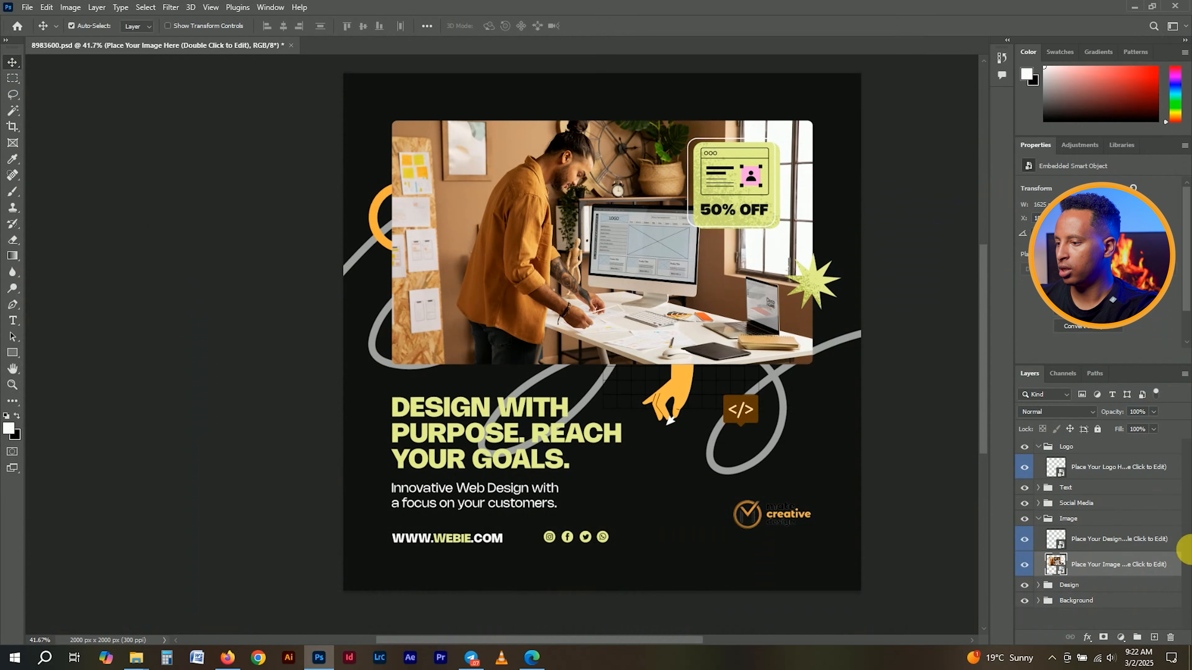
pyautogui.click(1038, 518)
pyautogui.click(1024, 519)
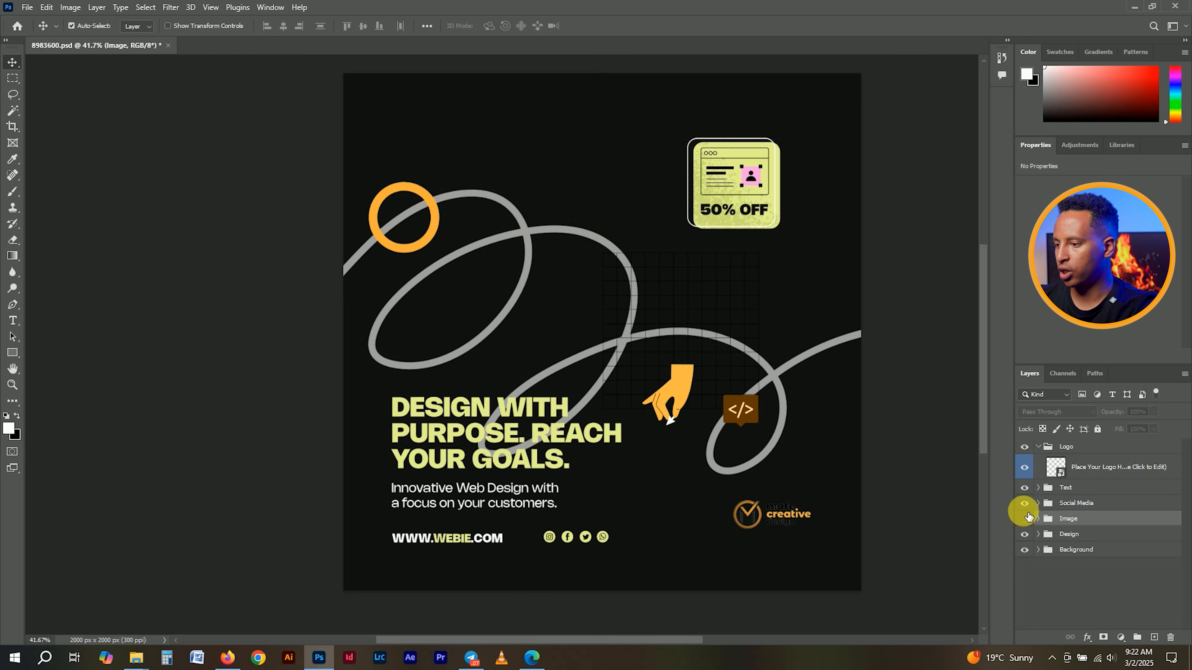
pyautogui.click(1024, 503)
pyautogui.click(1024, 503)
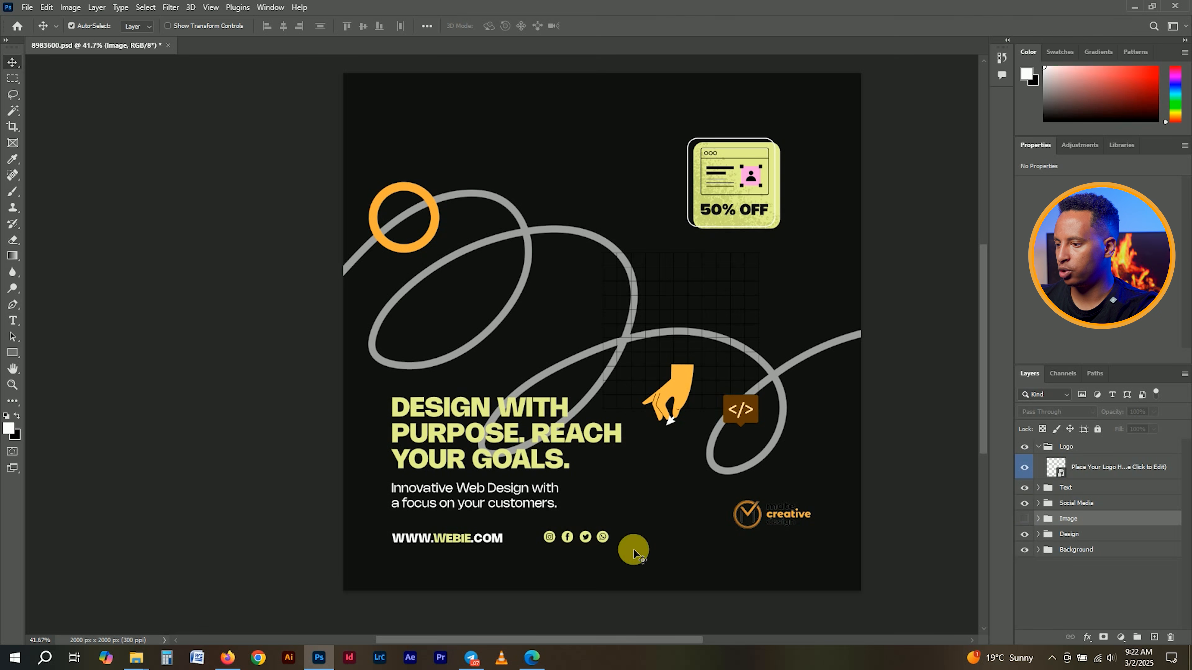
pyautogui.click(1024, 519)
# - Expand the Social Media group and select its Color Fill layer, hiding it to check its effect
pyautogui.click(1038, 503)
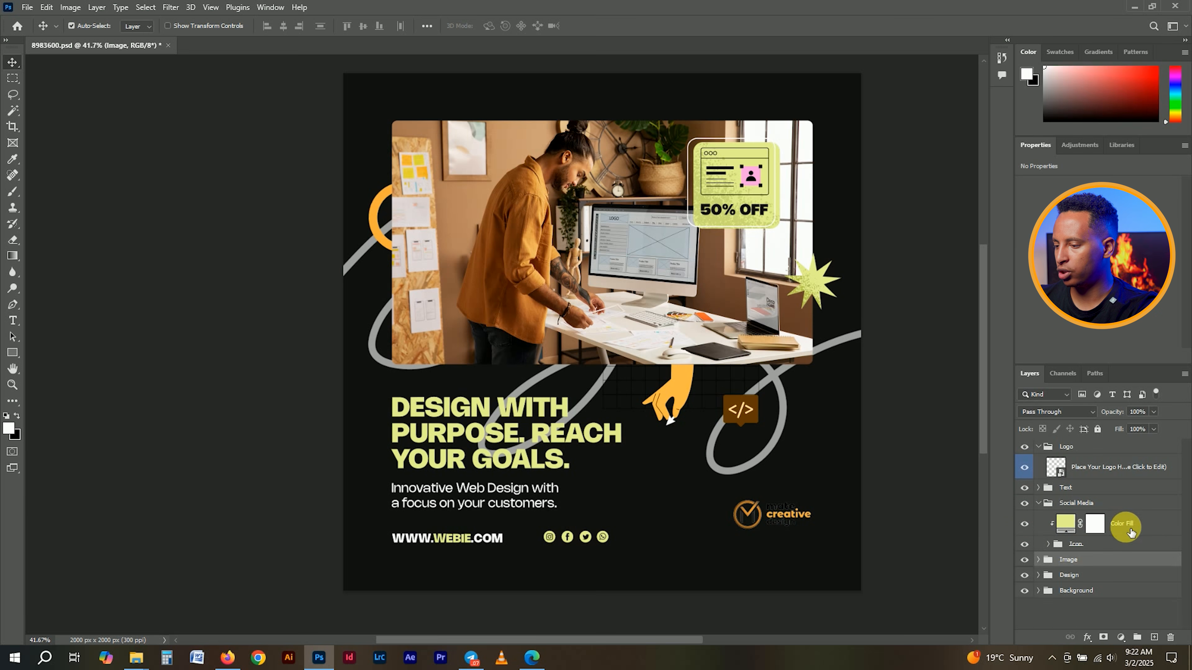
pyautogui.click(1091, 527)
pyautogui.click(1077, 524)
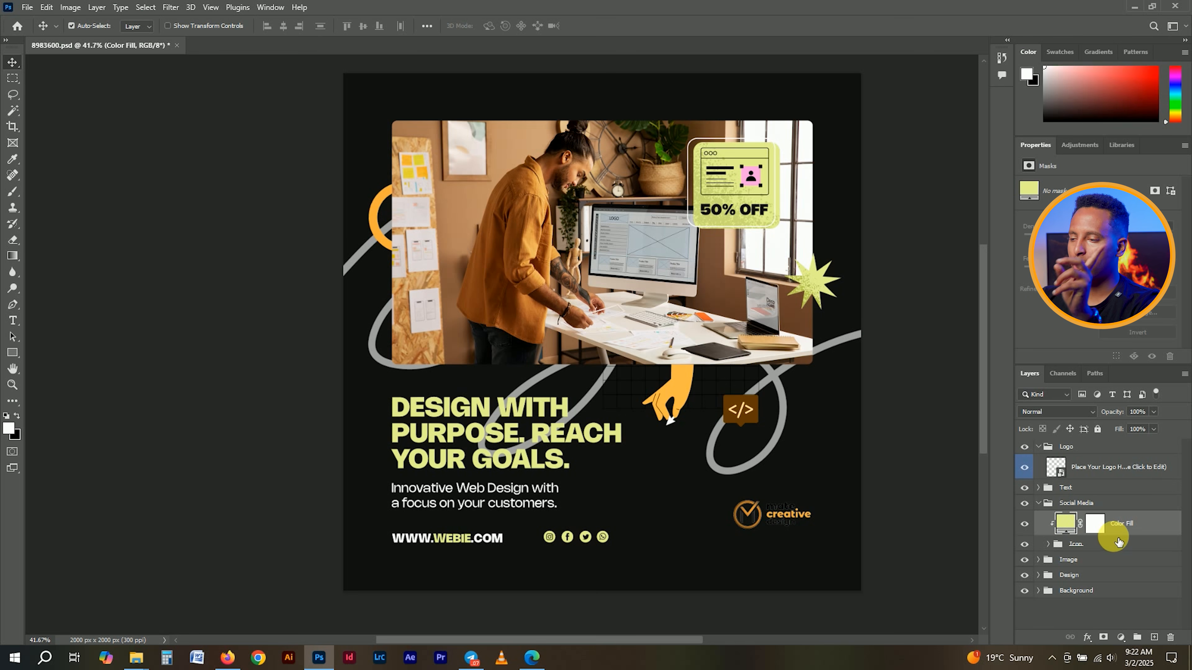
pyautogui.click(1027, 527)
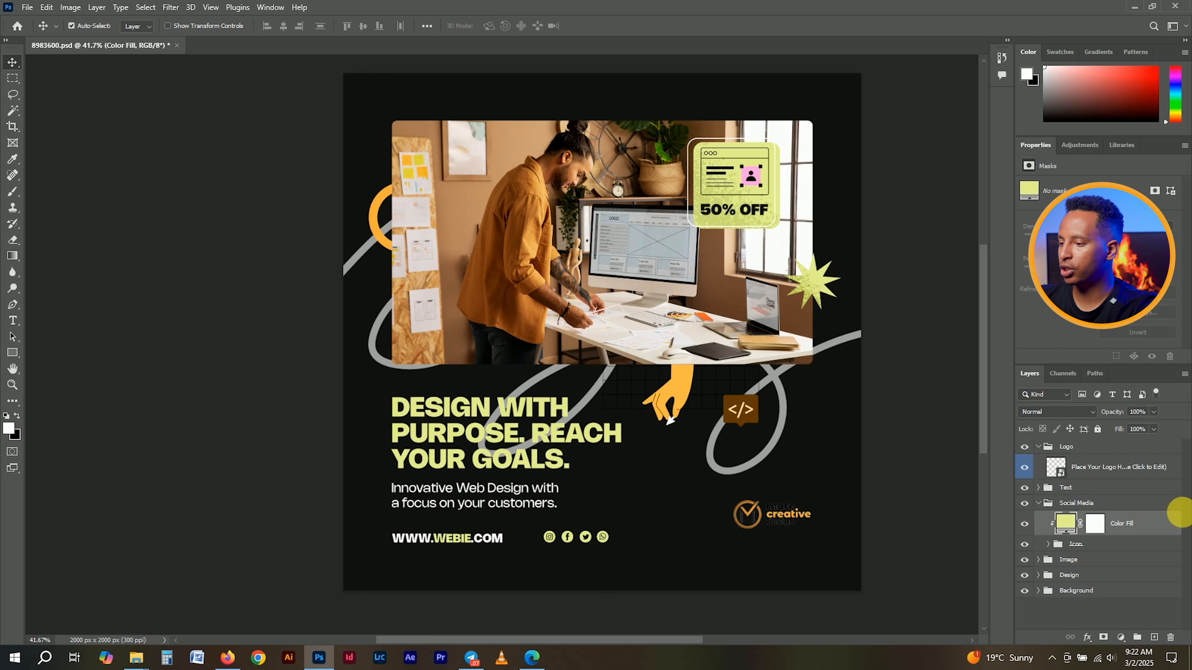
# - Release the Color Fill's clipping mask and change its colour to the logo's orange
pyautogui.rightClick(1144, 523)
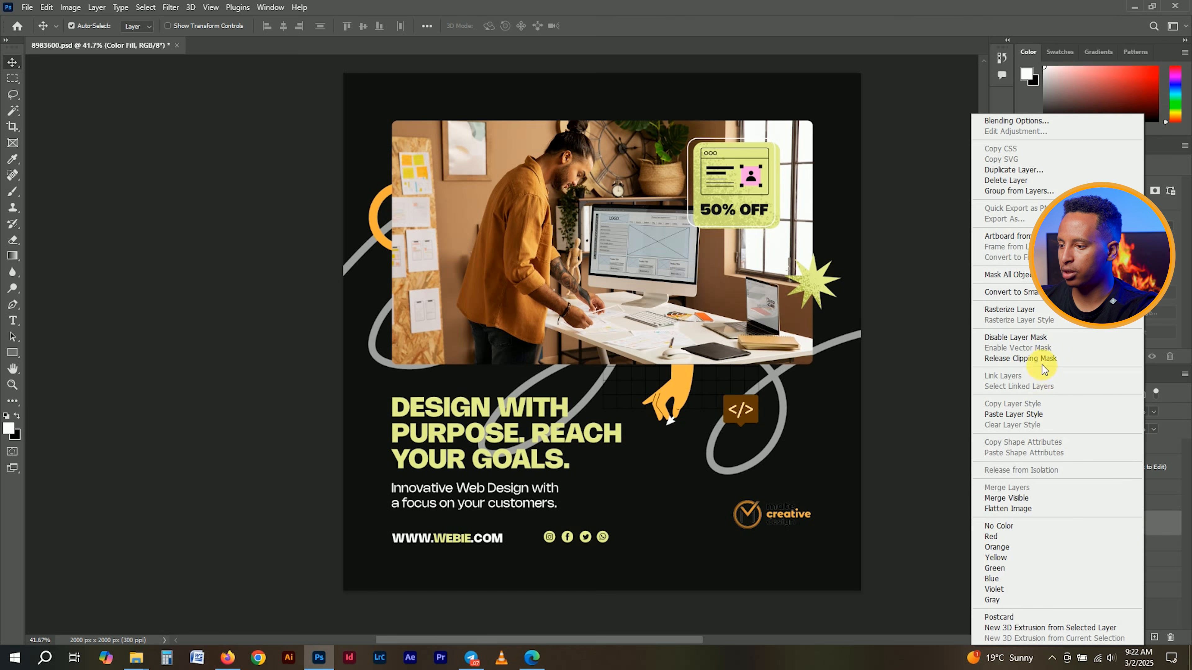
pyautogui.click(1040, 361)
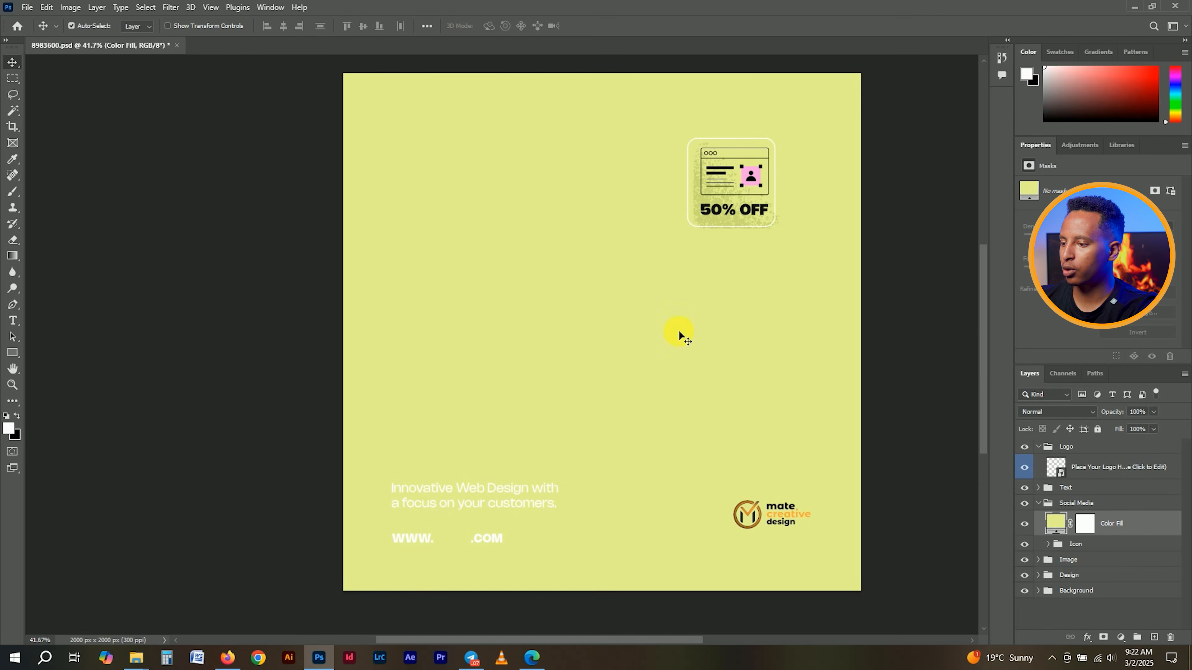
pyautogui.doubleClick(1056, 524)
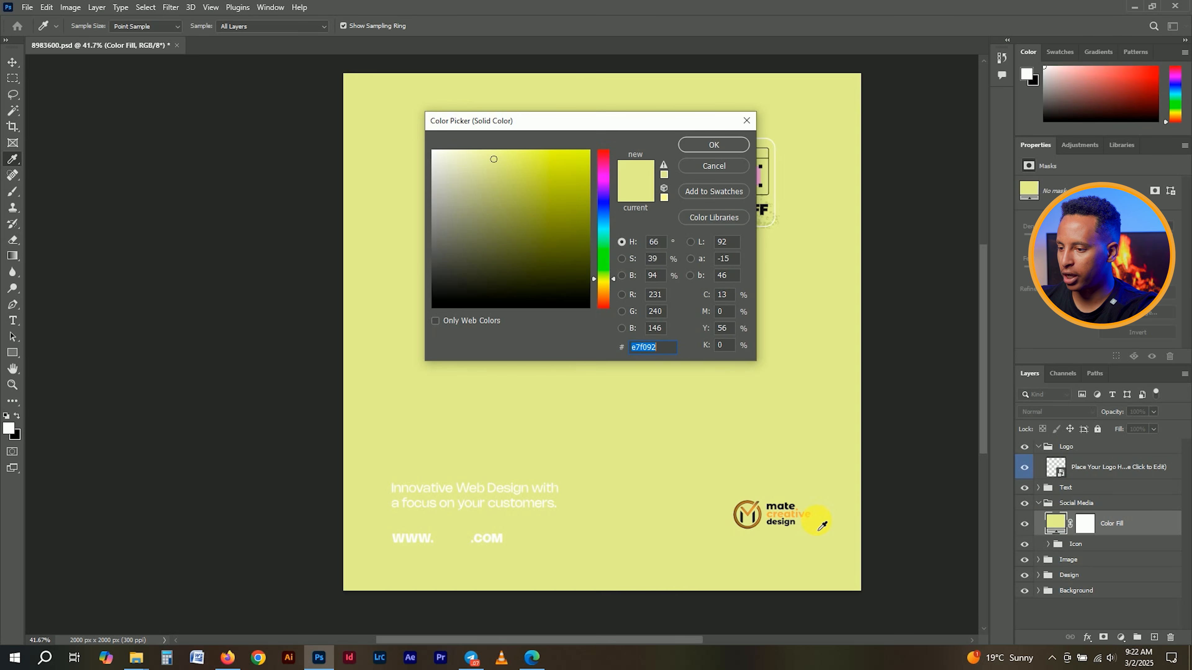
pyautogui.click(781, 517)
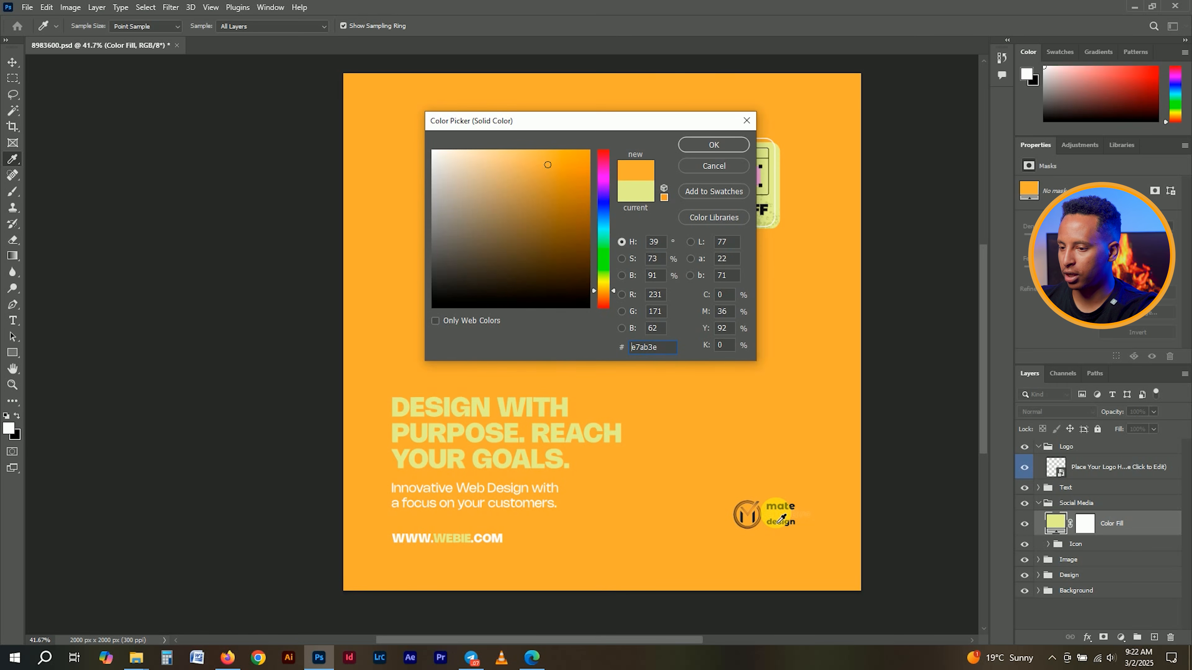
pyautogui.click(714, 145)
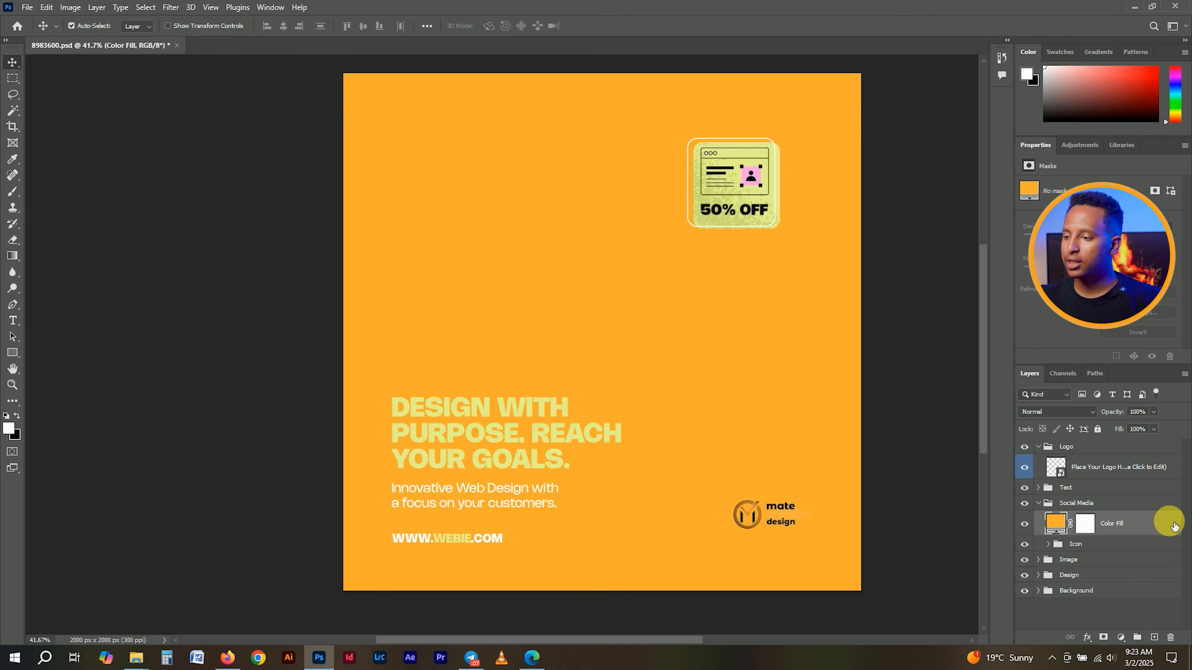
# - Clip the orange Color Fill back onto the Icon group
pyautogui.click(1103, 543)
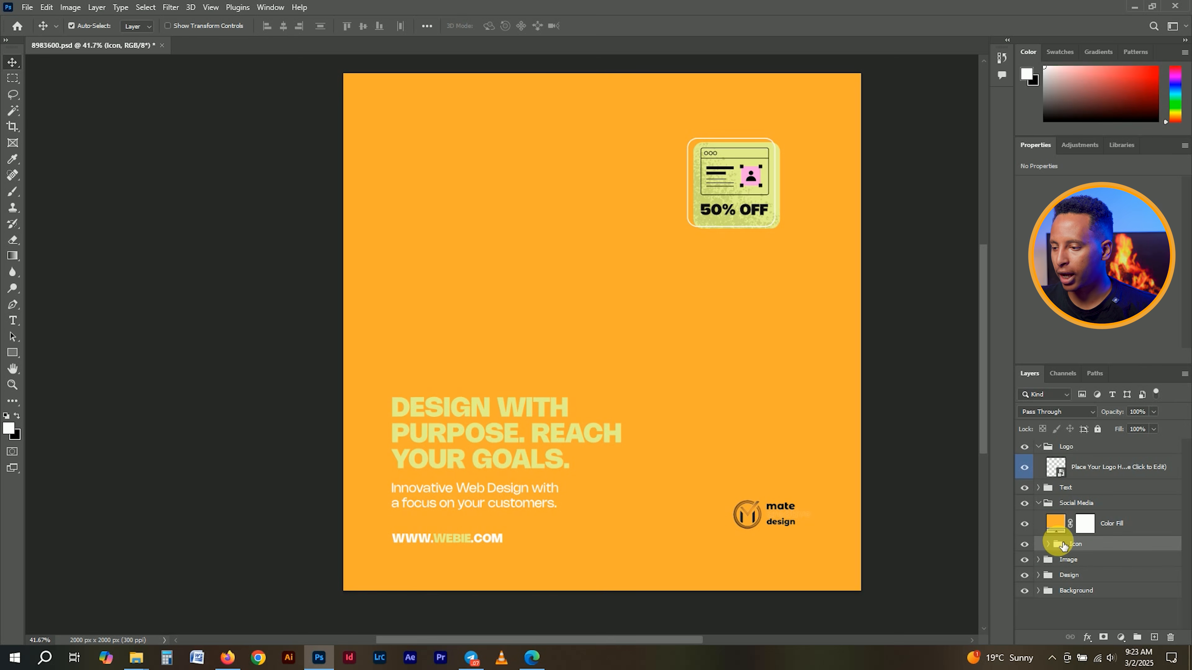
pyautogui.click(1050, 544)
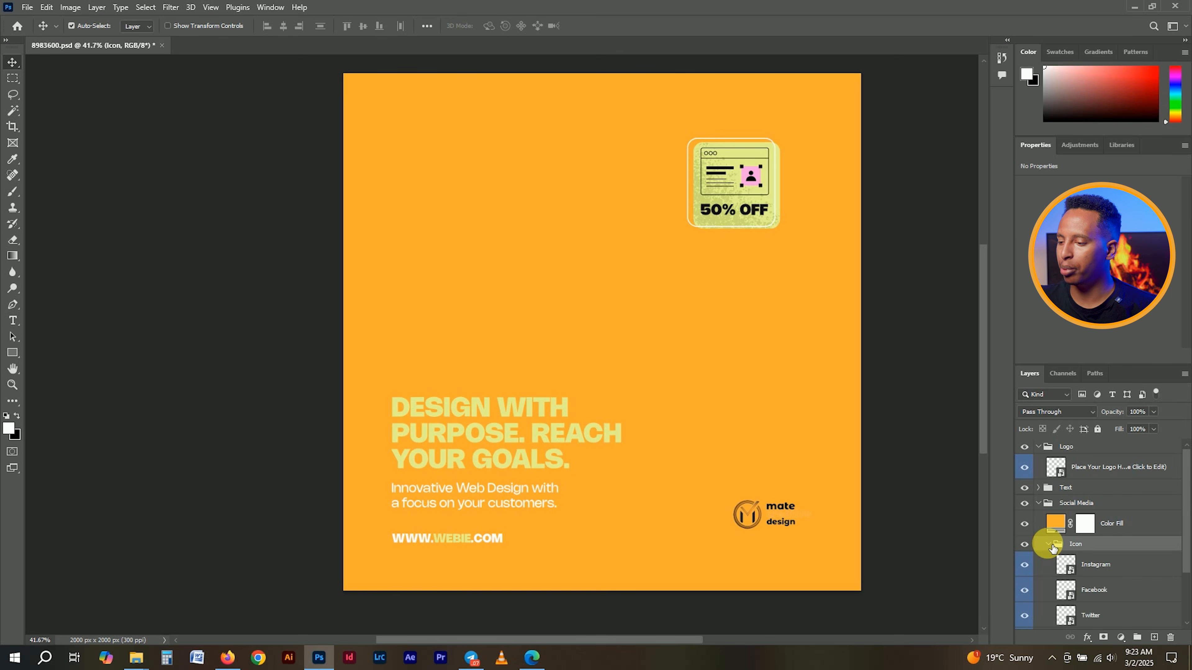
pyautogui.click(1050, 546)
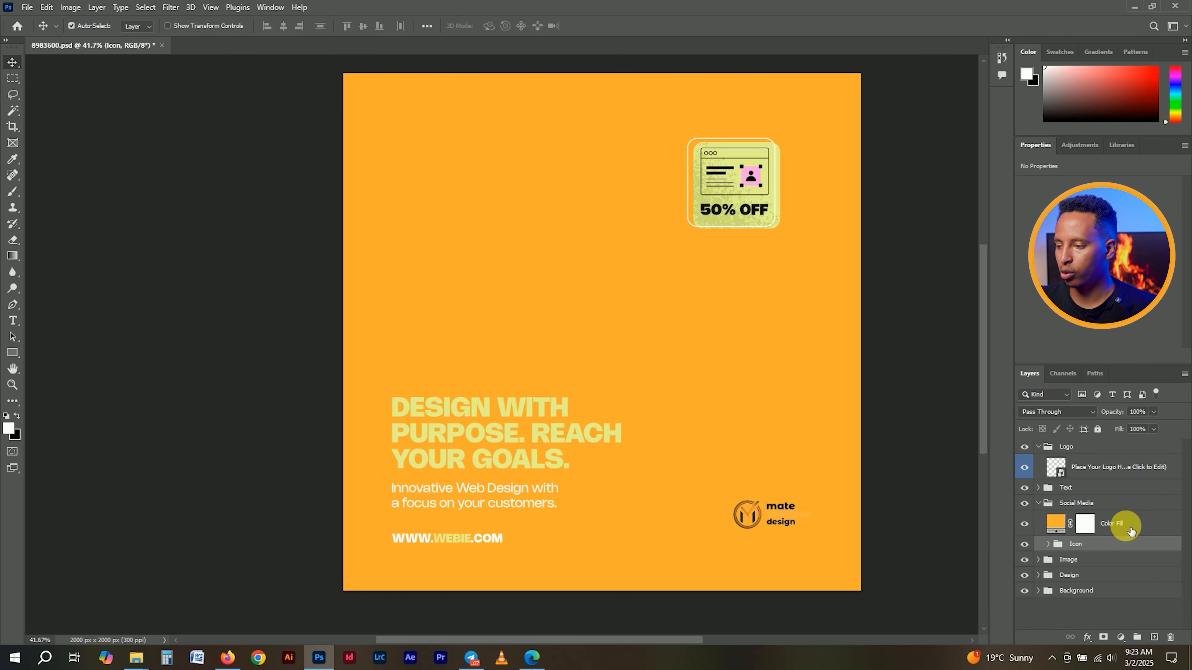
pyautogui.click(1132, 529)
pyautogui.rightClick(1131, 527)
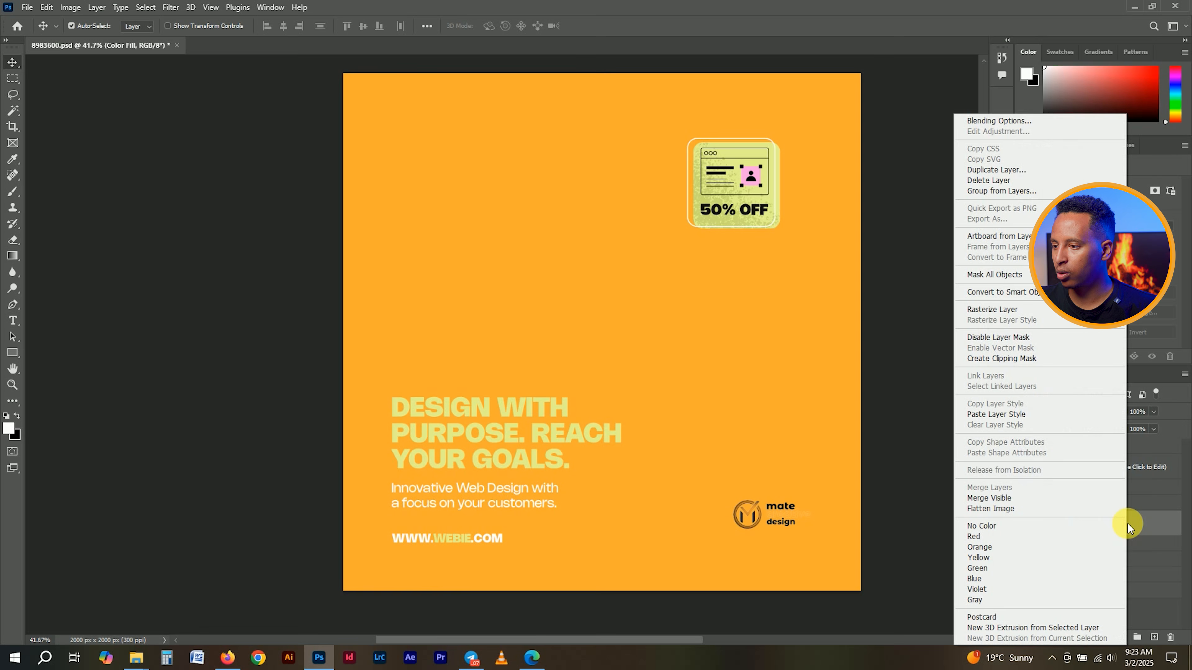
pyautogui.click(1032, 364)
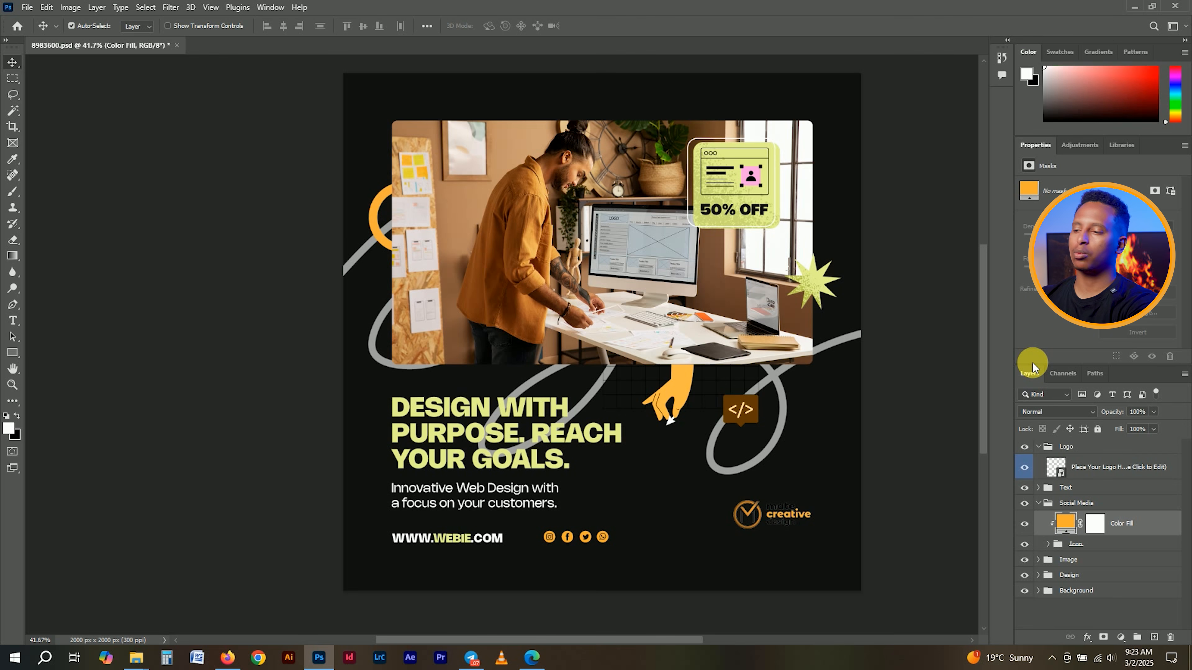
# - Try other colours for the Color Fill, then cancel to keep the orange
pyautogui.doubleClick(1064, 524)
pyautogui.click(473, 221)
pyautogui.click(566, 263)
pyautogui.click(455, 279)
pyautogui.click(460, 202)
pyautogui.click(714, 166)
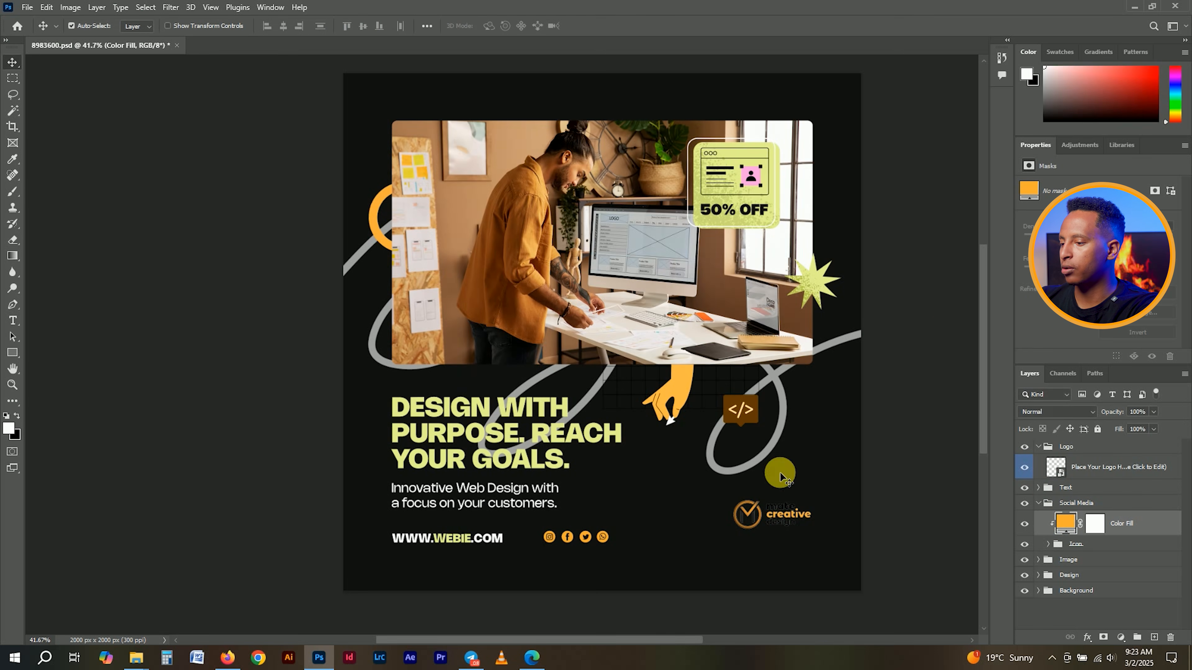
# - Expand the Text group and open the Title layer for editing, revealing the missing Nohemi ExtraBold font
pyautogui.click(1039, 503)
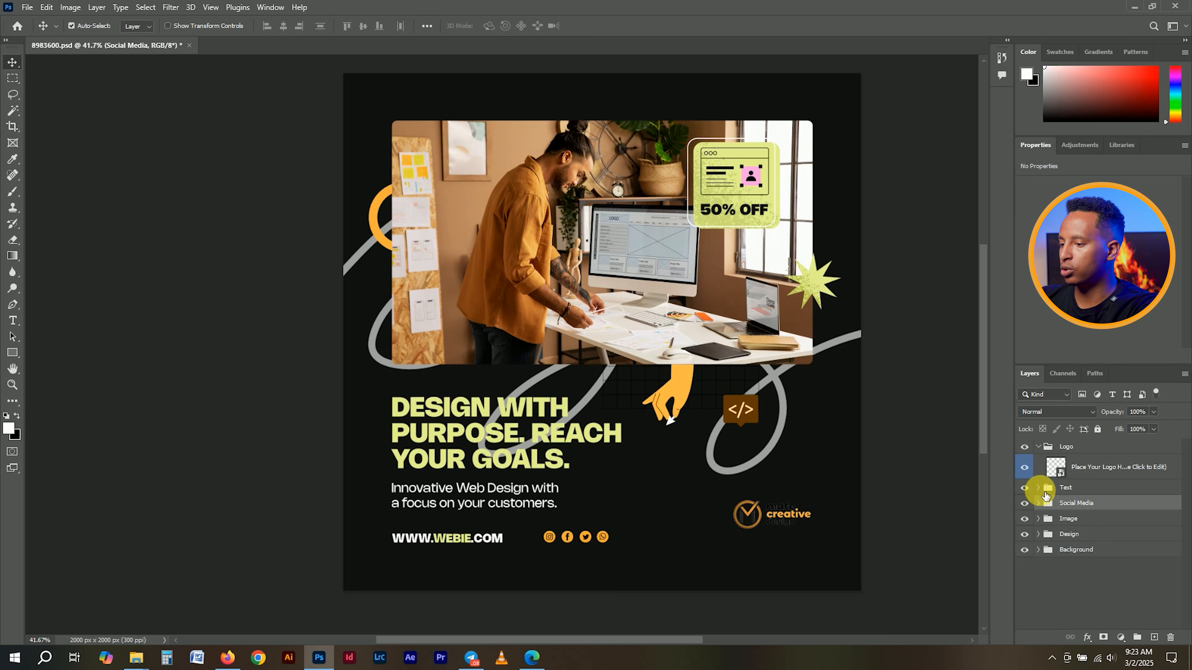
pyautogui.click(1038, 489)
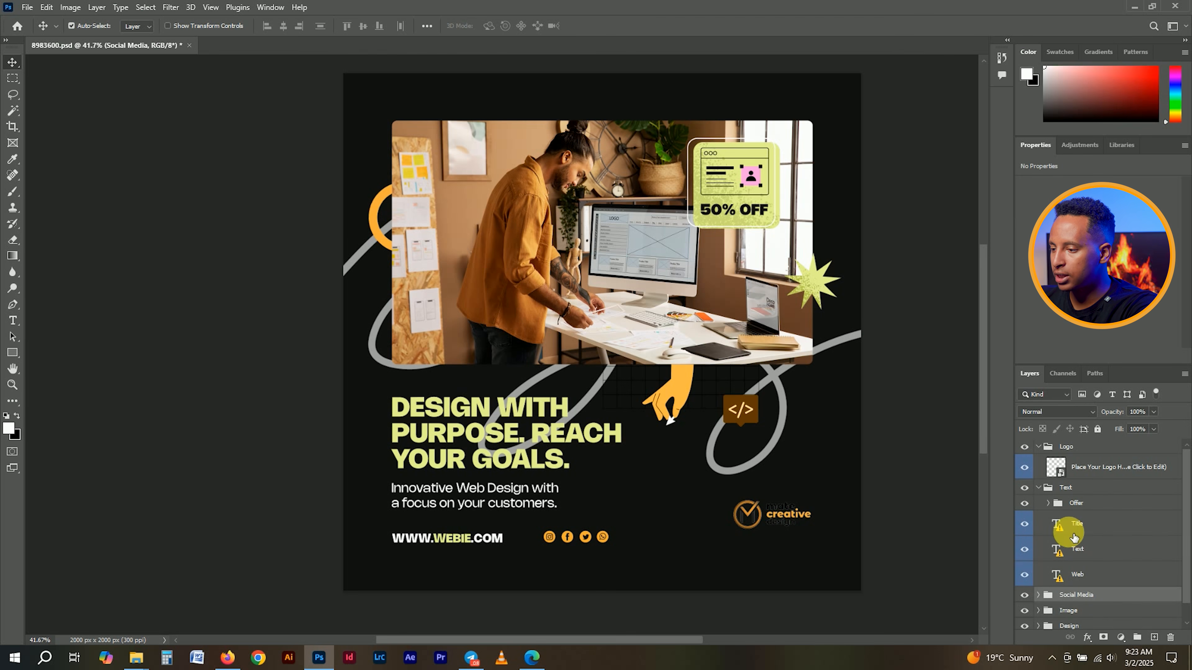
pyautogui.moveTo(1068, 535)
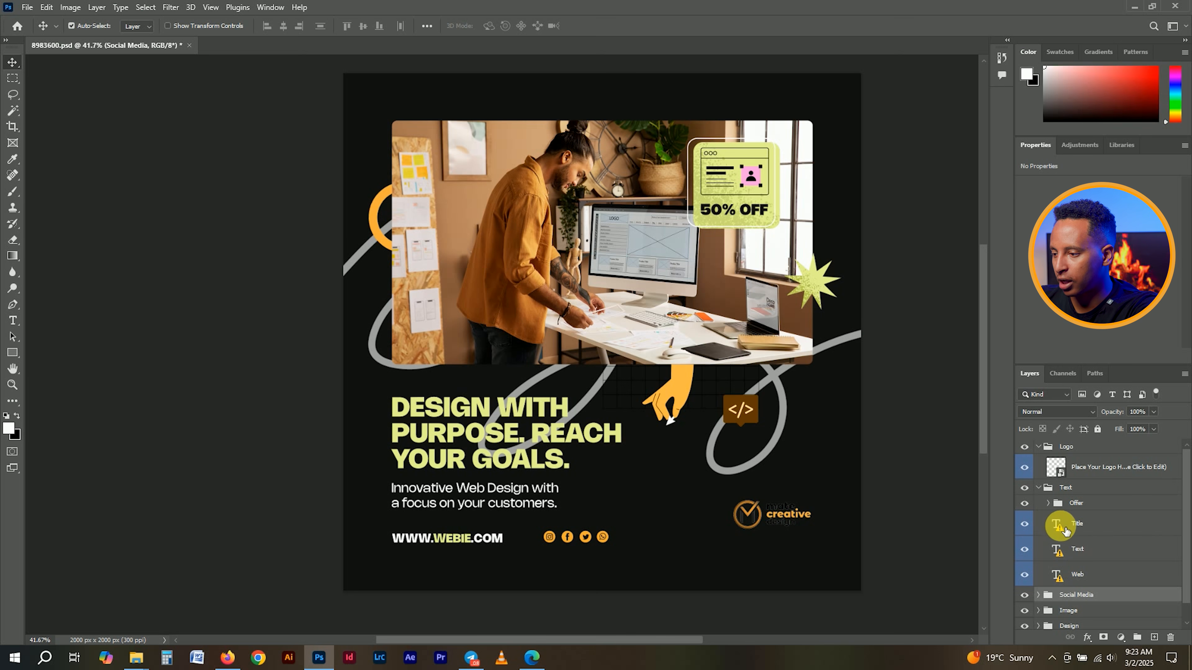
pyautogui.click(1062, 529)
pyautogui.doubleClick(1059, 526)
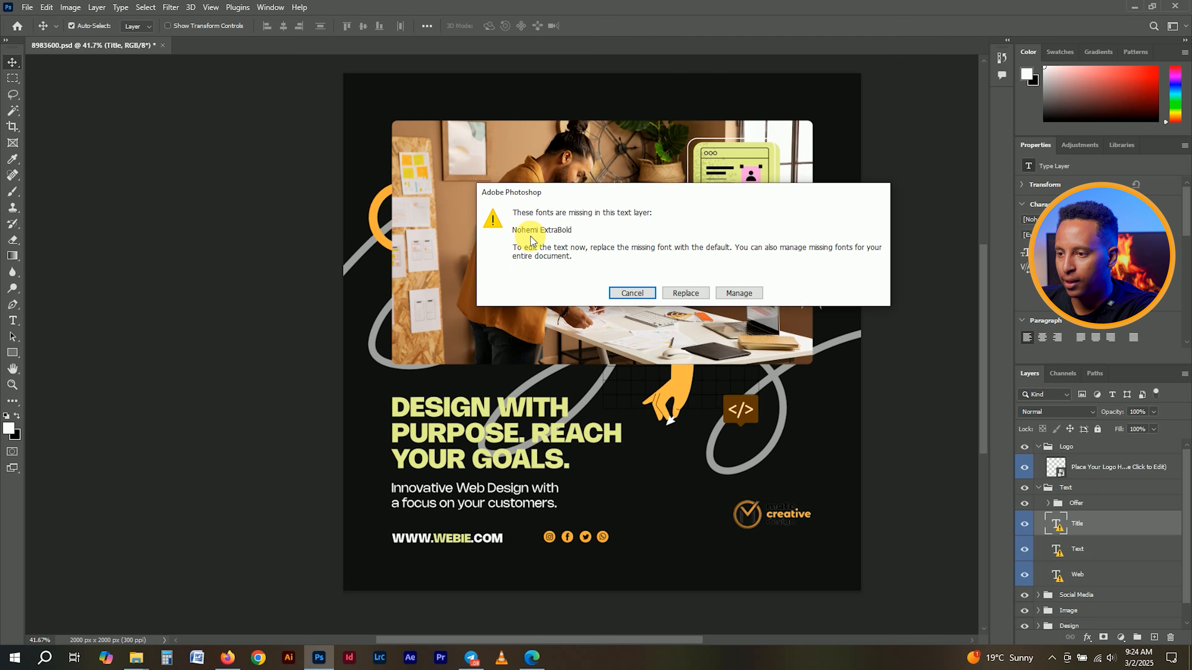
# - Search Google in a new Firefox tab for 'Nohemi ExtraBold Font Free Download'
pyautogui.click(229, 659)
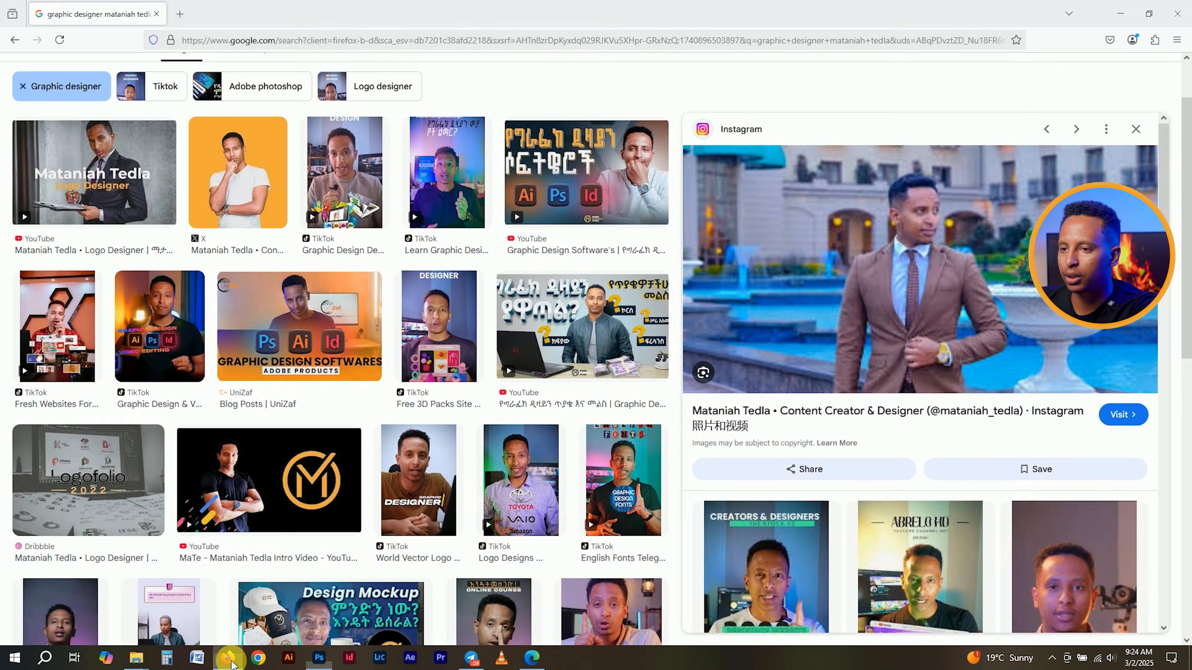
pyautogui.click(179, 14)
pyautogui.write('No')
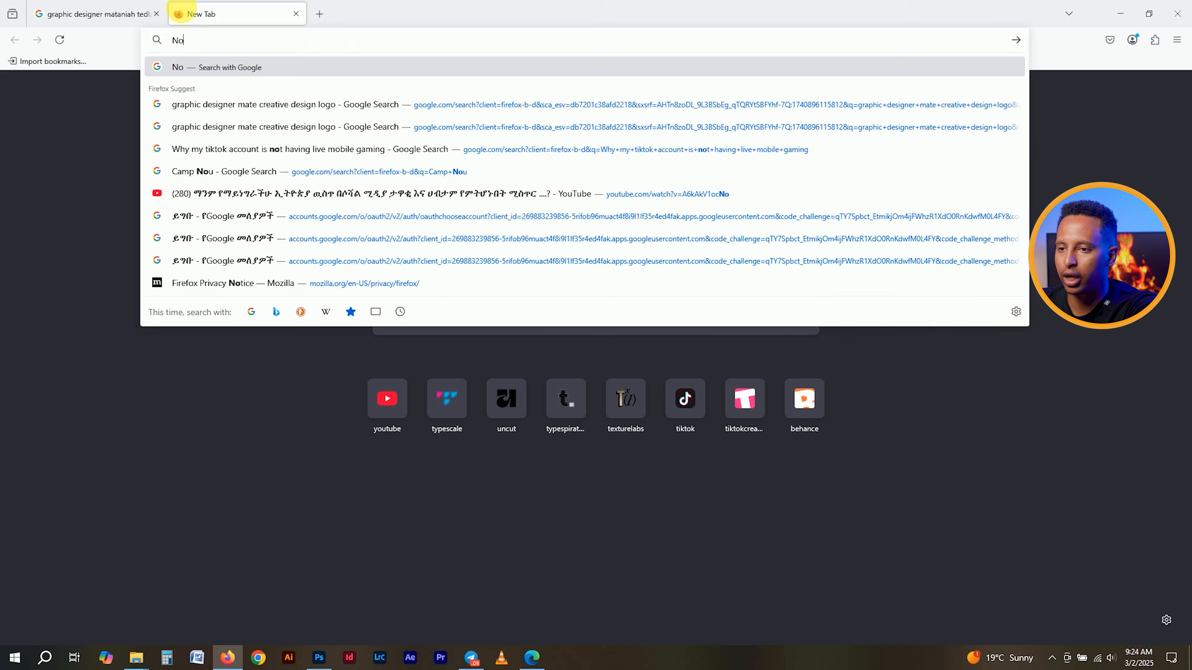
pyautogui.write('hemi')
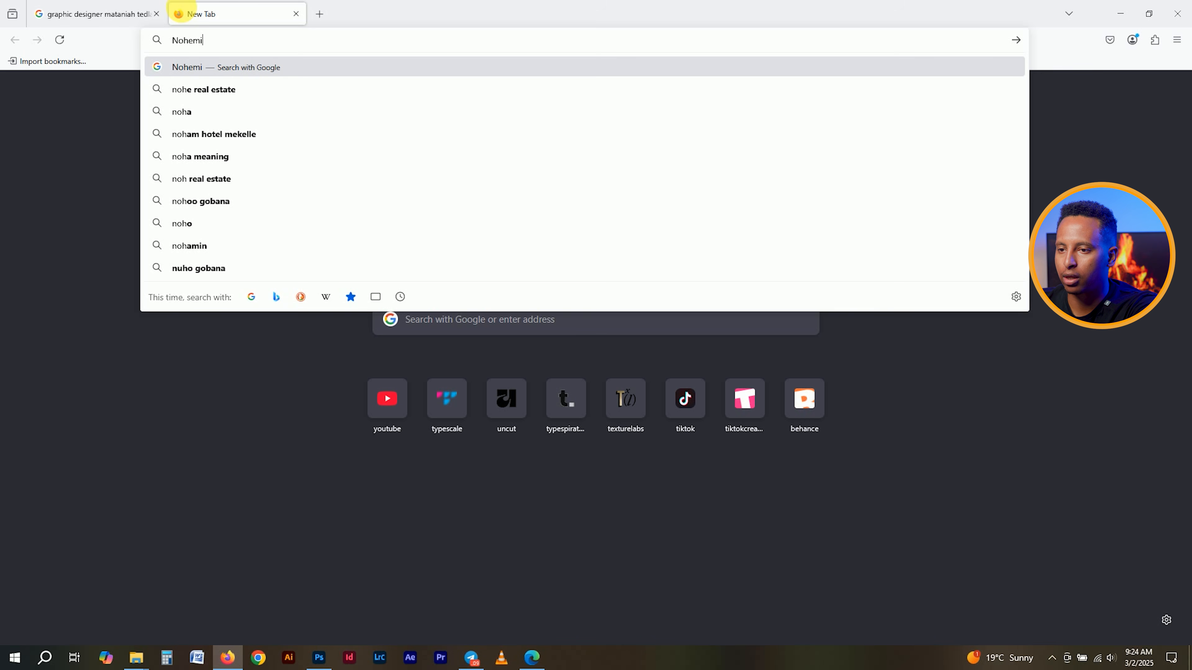
pyautogui.write(' Ext')
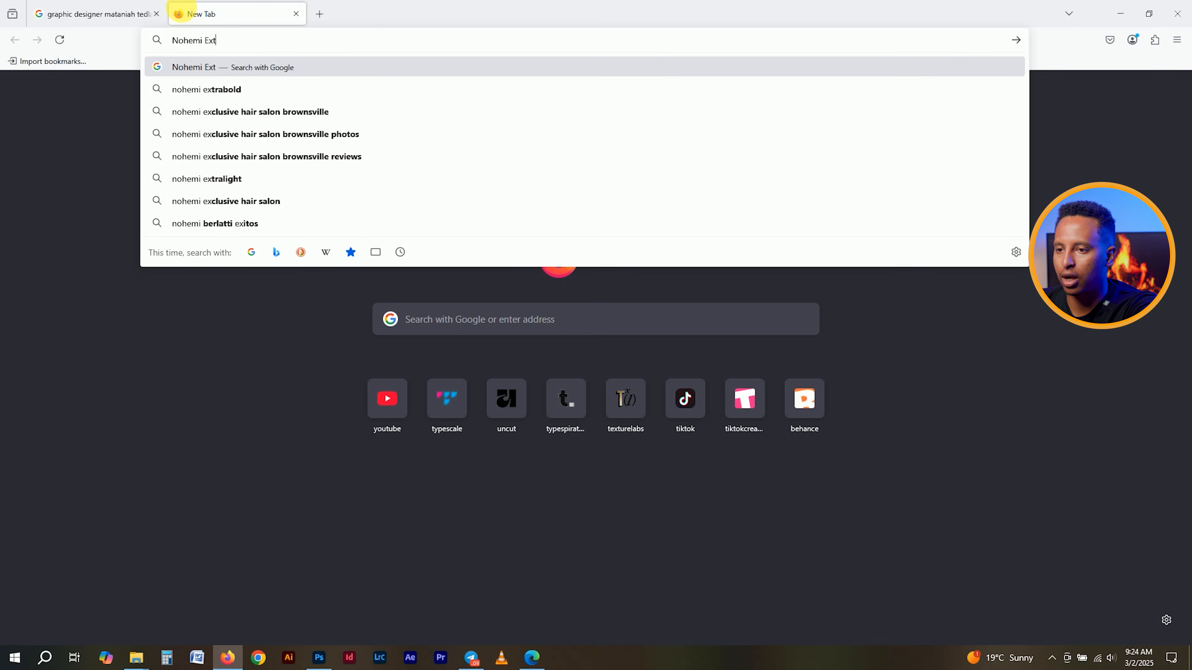
pyautogui.write('raBold Font Fre')
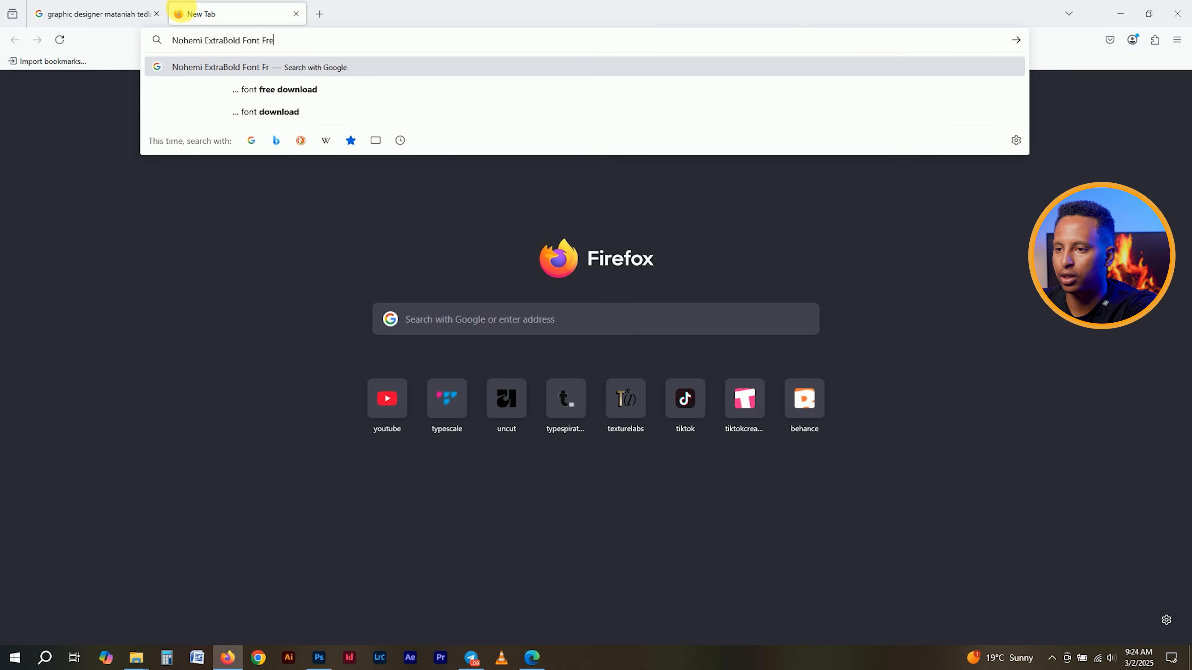
pyautogui.write('e Download')
pyautogui.press('Return')
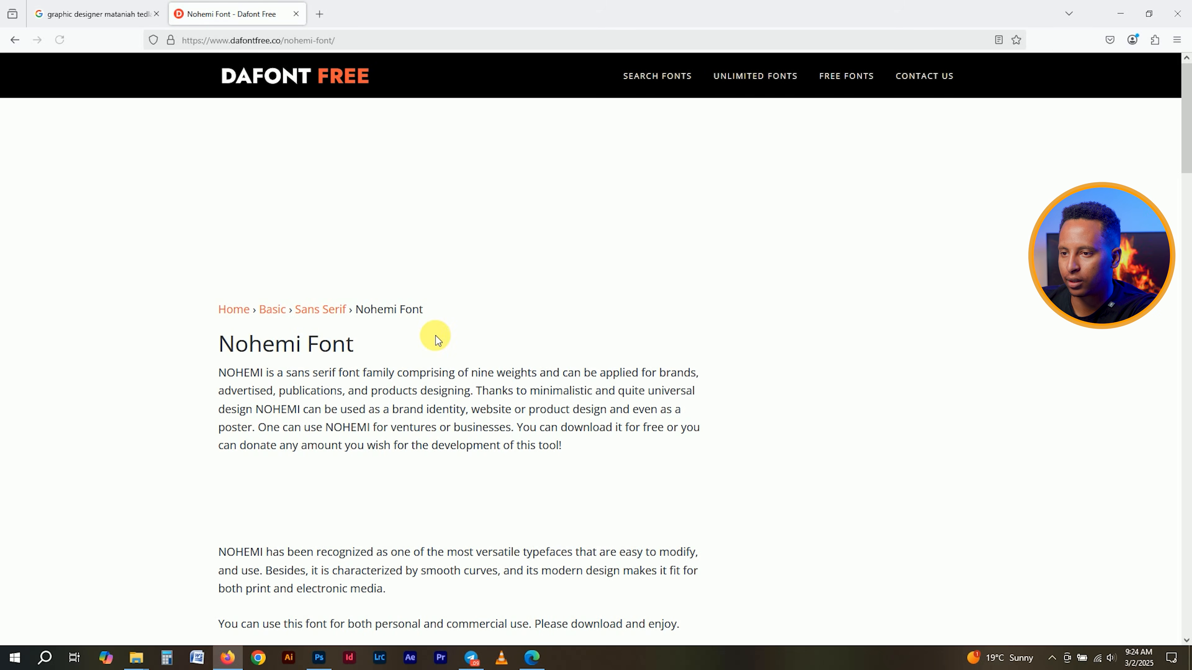
# - Download Nohemi-Font.zip from the Dafont Free page and close the ad overlay
pyautogui.scroll(-3, 436, 335)
pyautogui.scroll(-10, 437, 339)
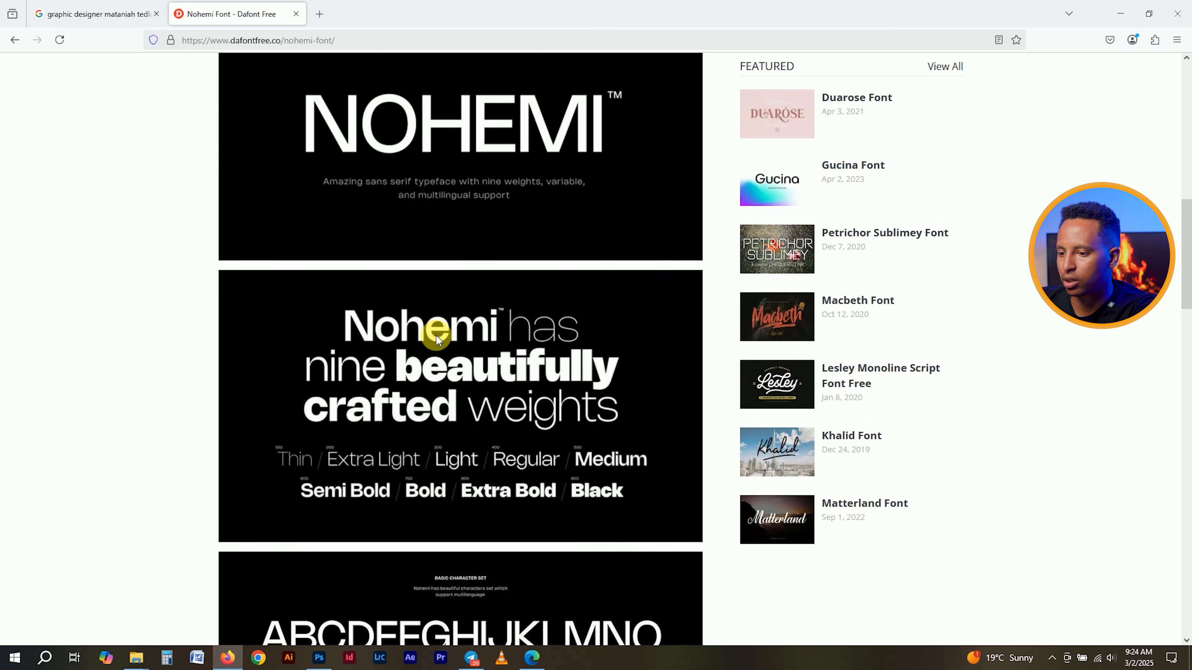
pyautogui.scroll(-3, 436, 336)
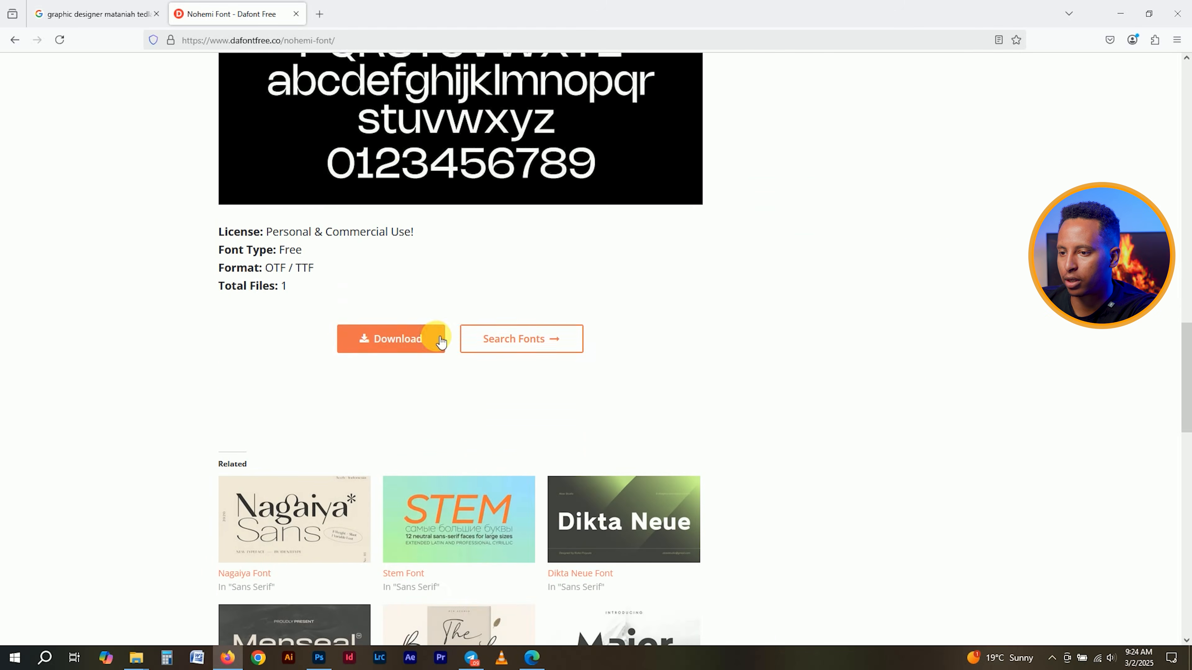
pyautogui.click(389, 345)
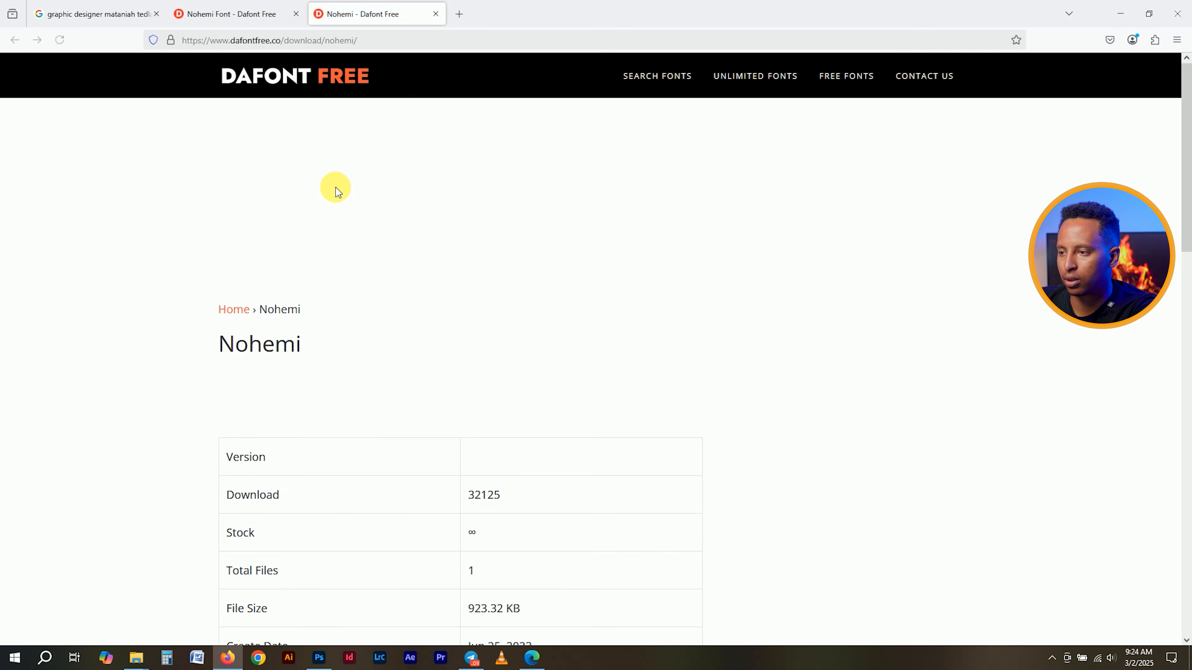
pyautogui.scroll(-9, 347, 200)
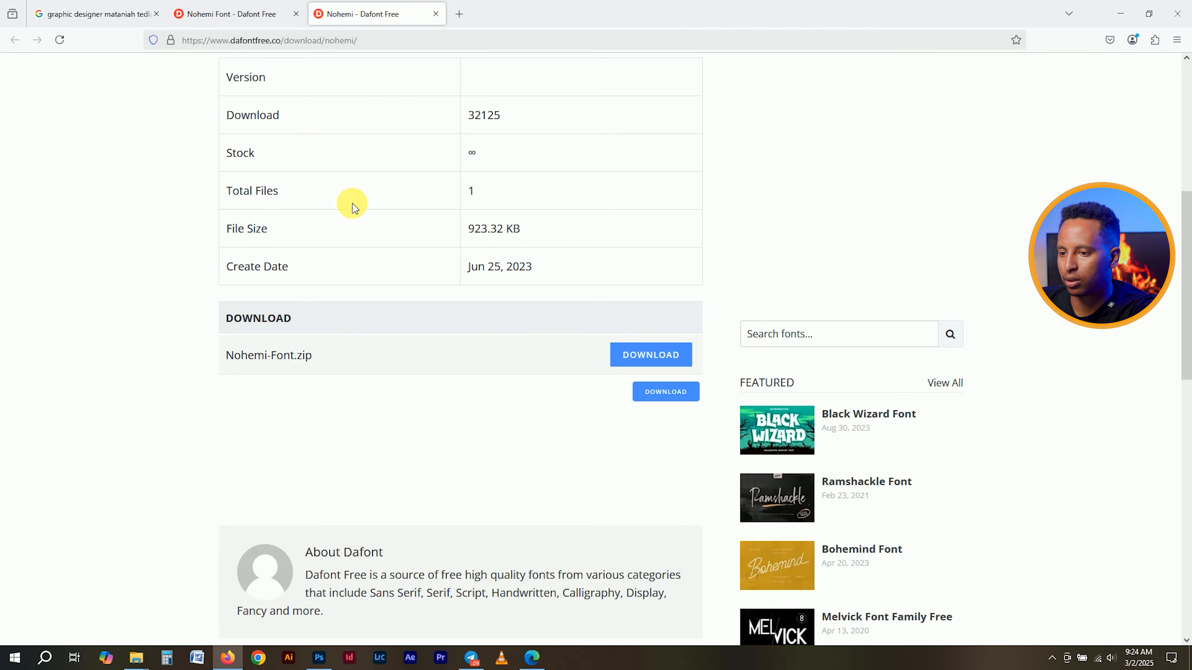
pyautogui.click(650, 355)
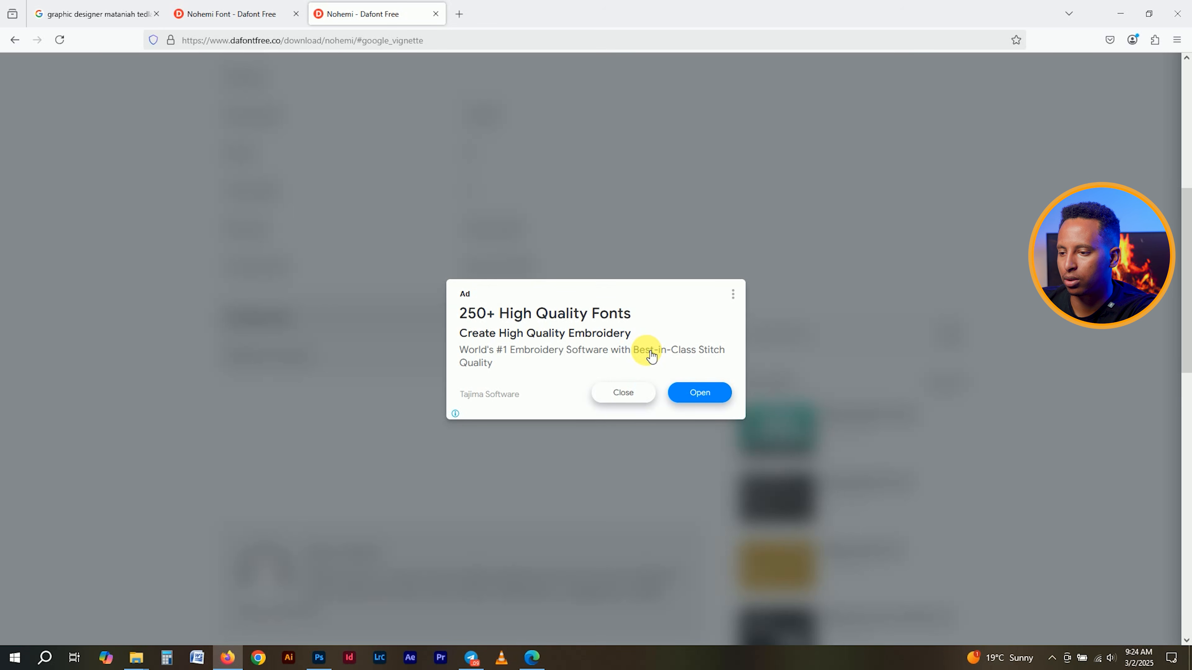
pyautogui.click(624, 393)
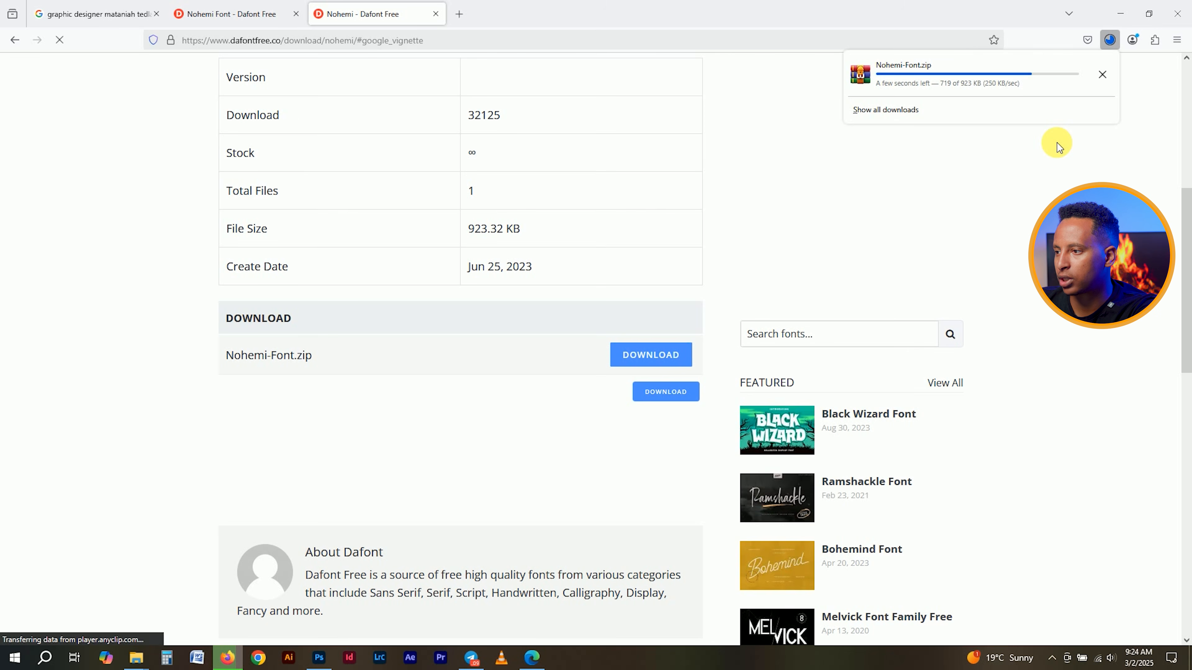
# - Extract the downloaded Nohemi-Font.zip into a Nohemi-Font folder
pyautogui.click(1103, 75)
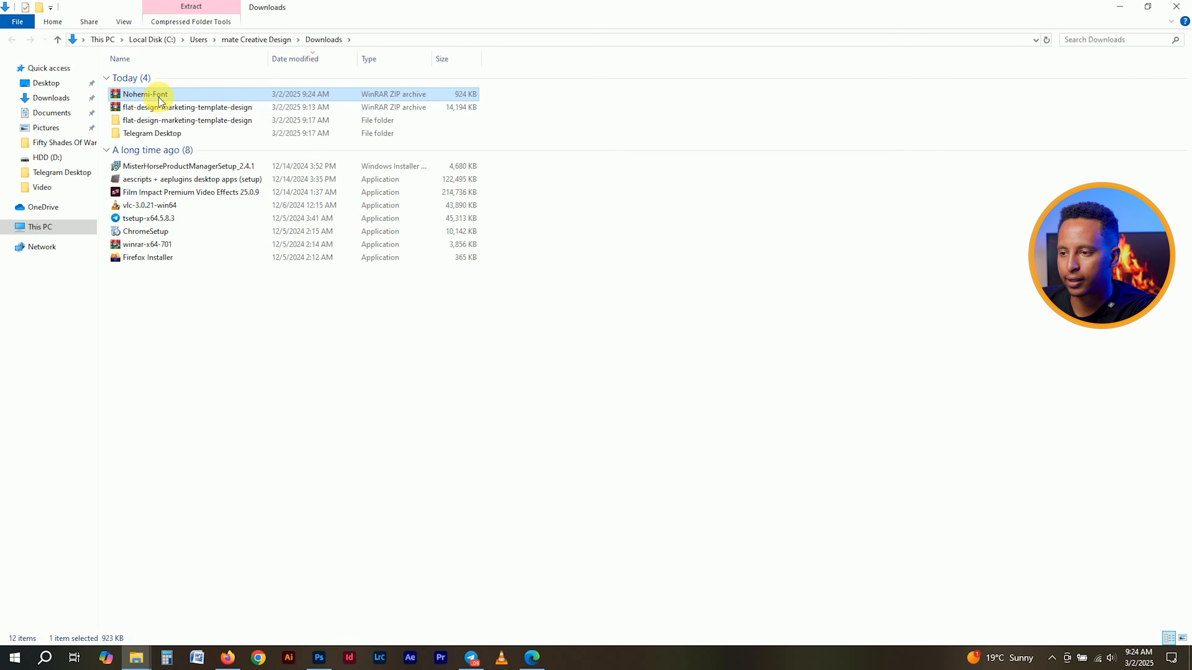
pyautogui.doubleClick(159, 96)
pyautogui.click(638, 448)
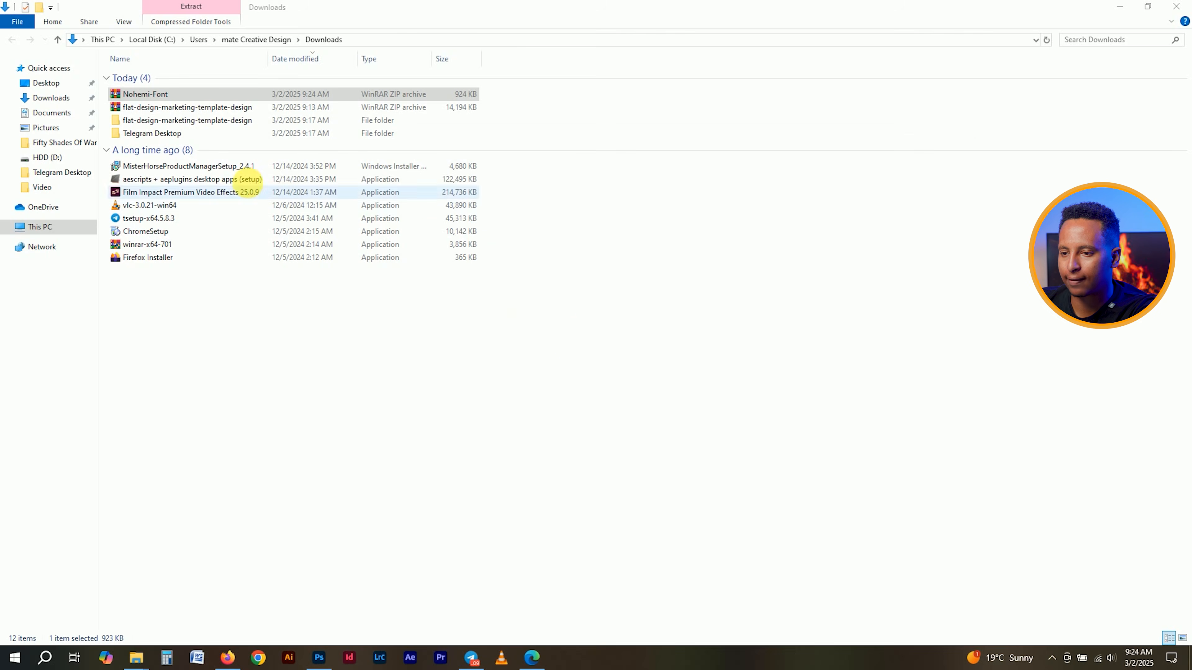
pyautogui.click(830, 128)
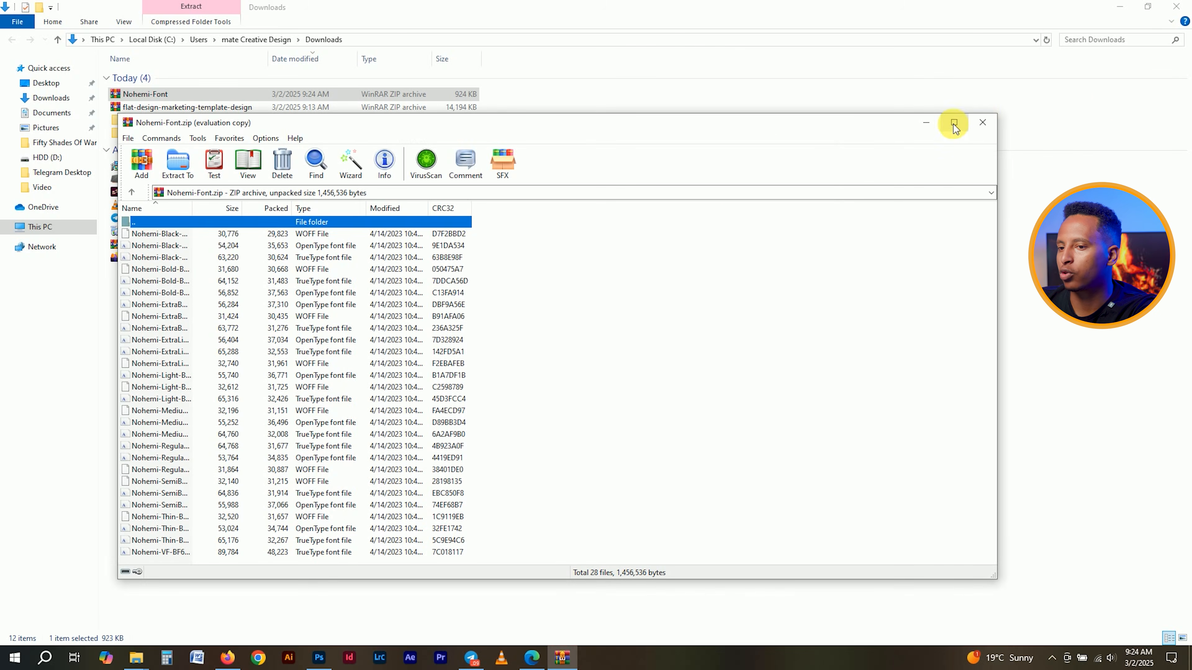
pyautogui.click(983, 123)
pyautogui.rightClick(150, 96)
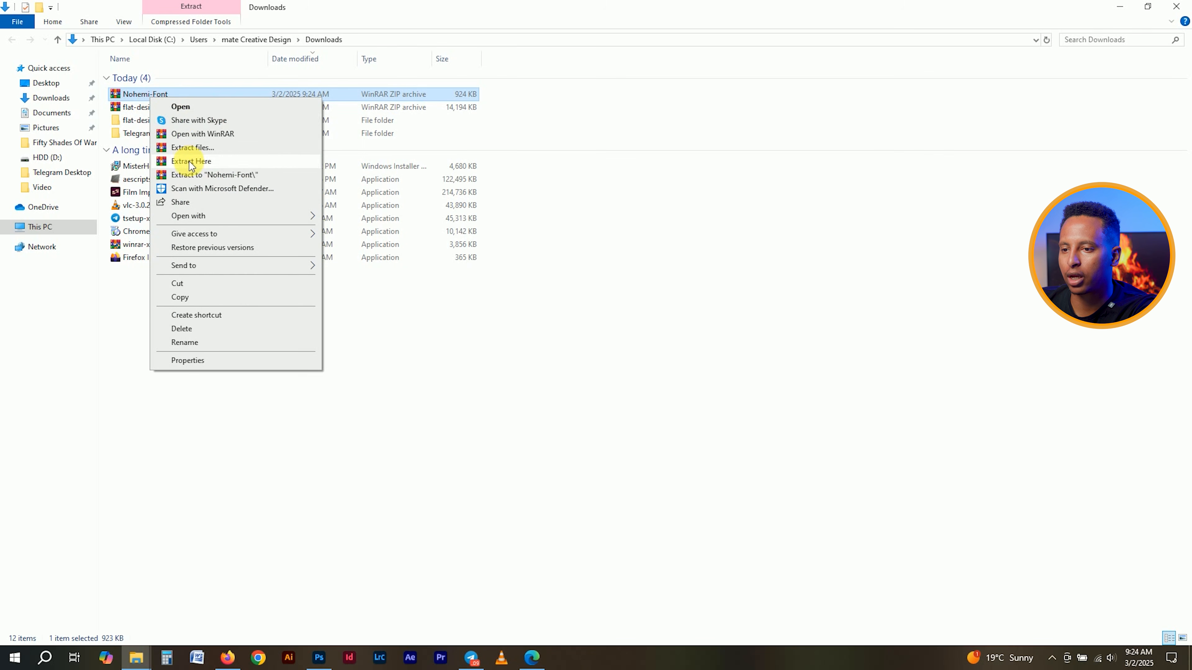
pyautogui.click(188, 175)
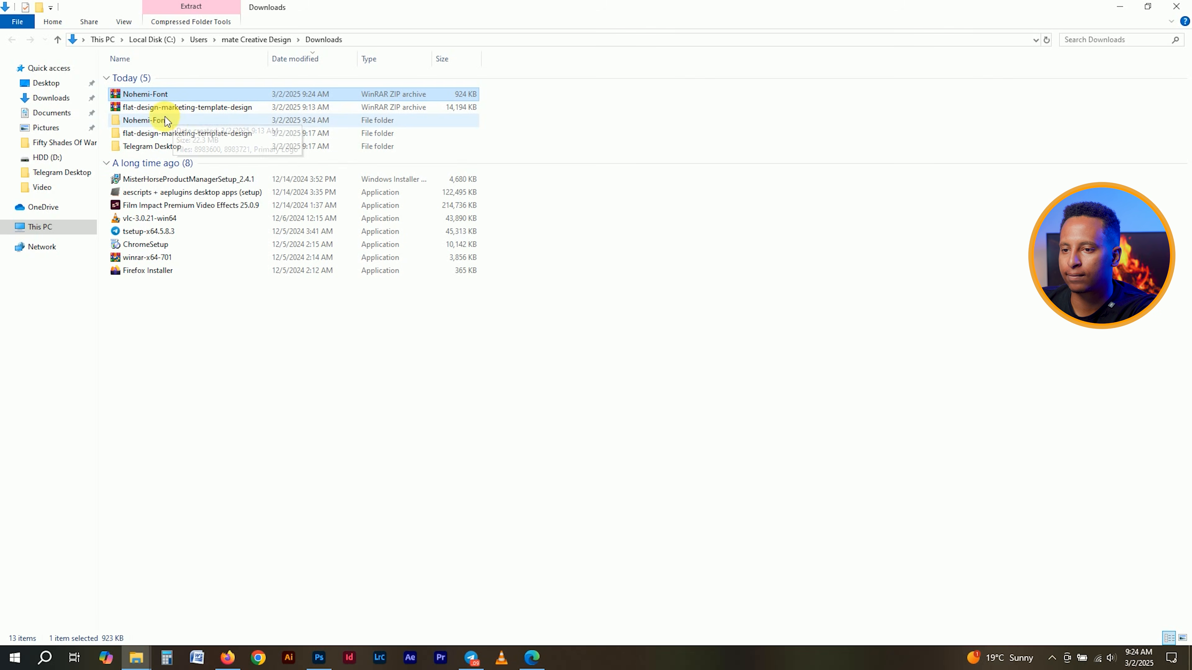
# - Group the Nohemi-Font folder by type and install all nine OpenType font files
pyautogui.doubleClick(165, 121)
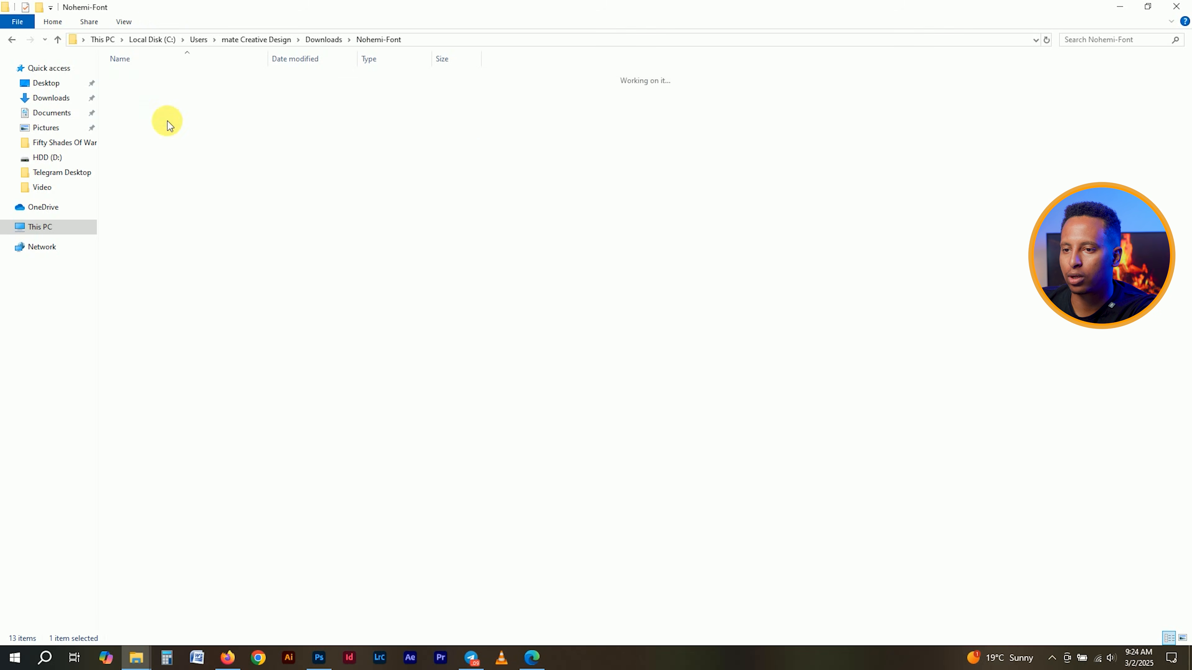
pyautogui.rightClick(220, 518)
pyautogui.moveTo(324, 373)
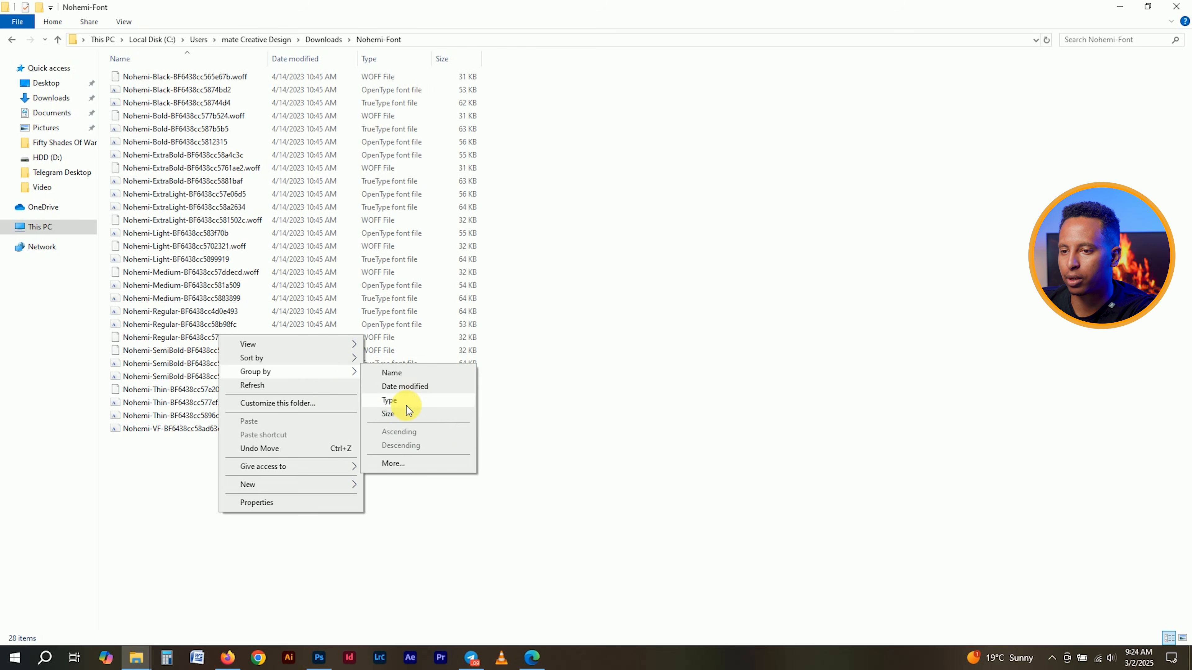
pyautogui.click(406, 405)
pyautogui.click(146, 94)
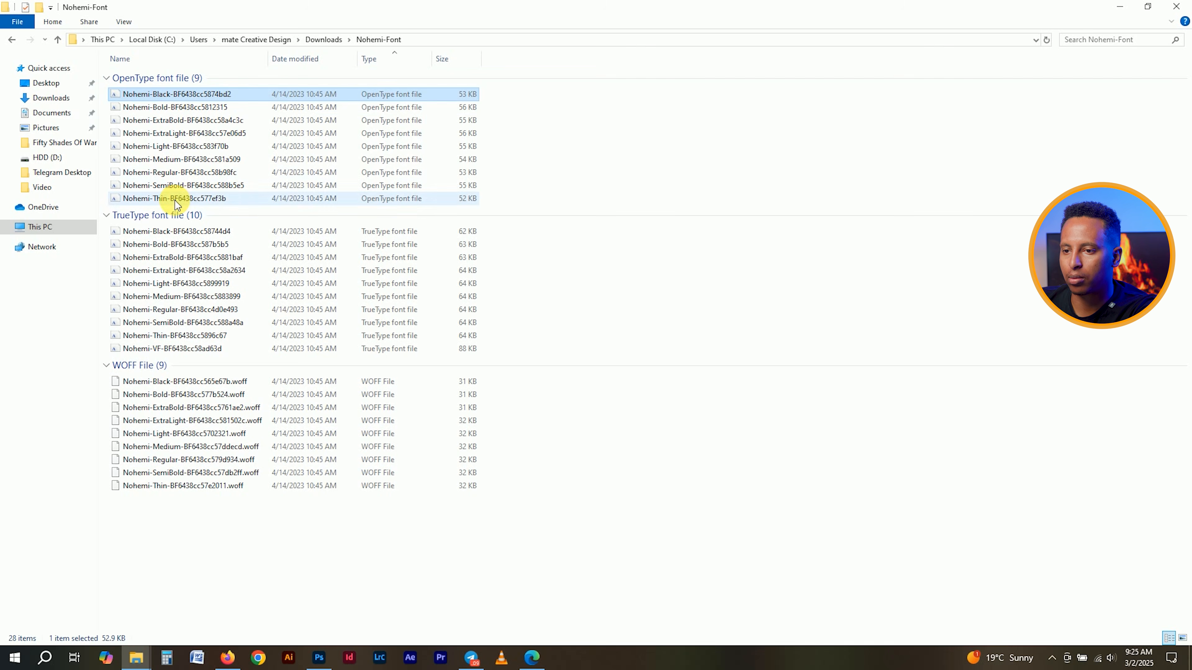
pyautogui.keyDown('shift'); pyautogui.click(175, 201); pyautogui.keyUp('shift')
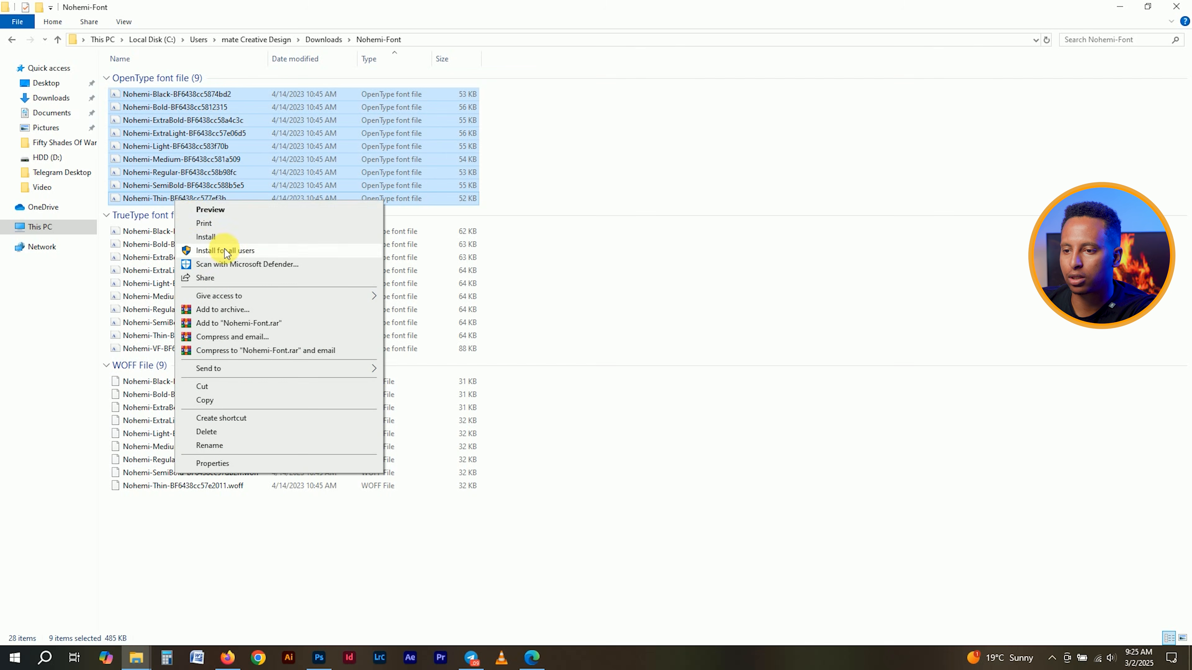
pyautogui.click(227, 250)
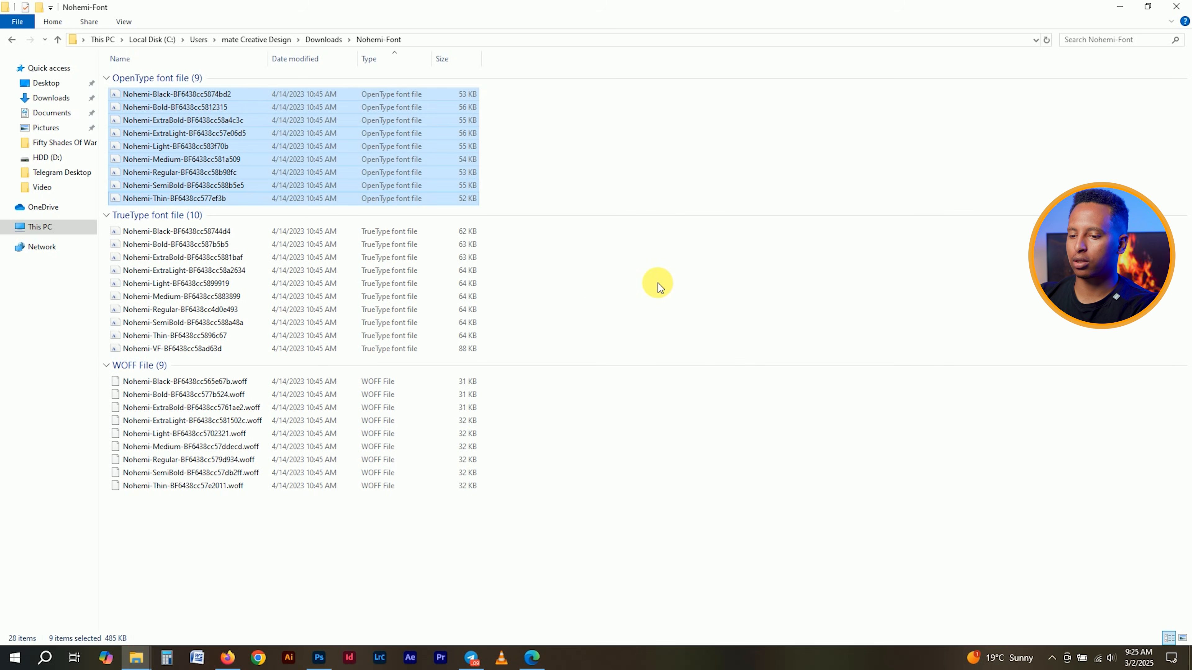
# - Dismiss Photoshop's missing-fonts warning and set the title's weight to Extra Bold
pyautogui.click(320, 657)
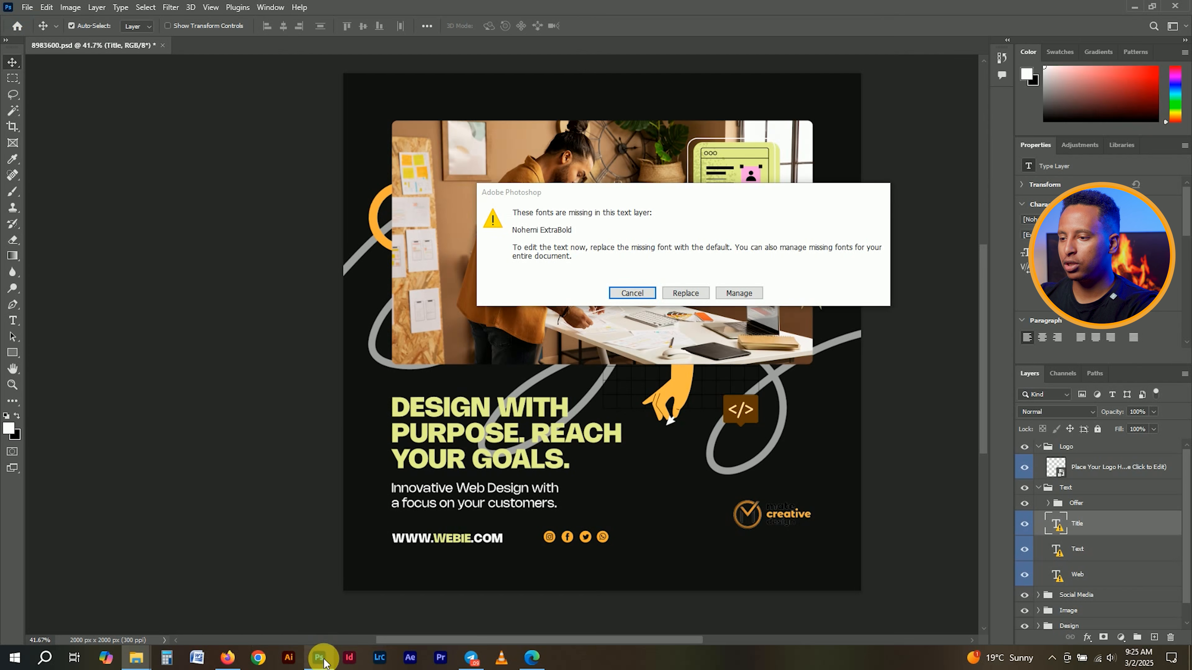
pyautogui.click(629, 293)
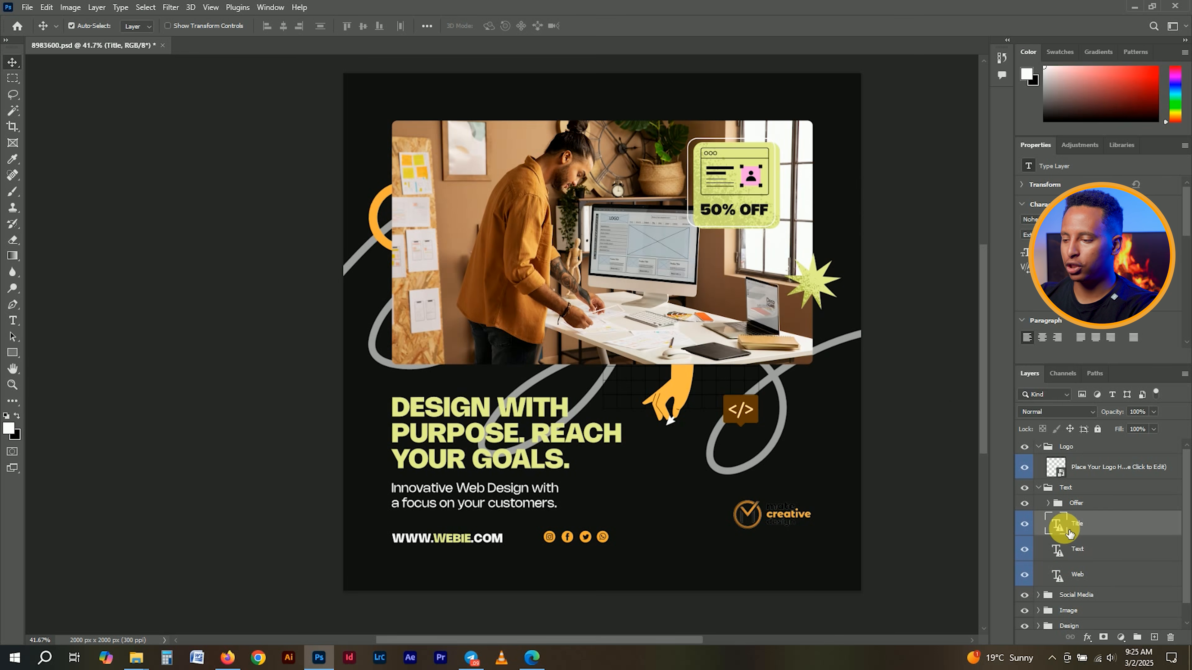
pyautogui.doubleClick(1058, 526)
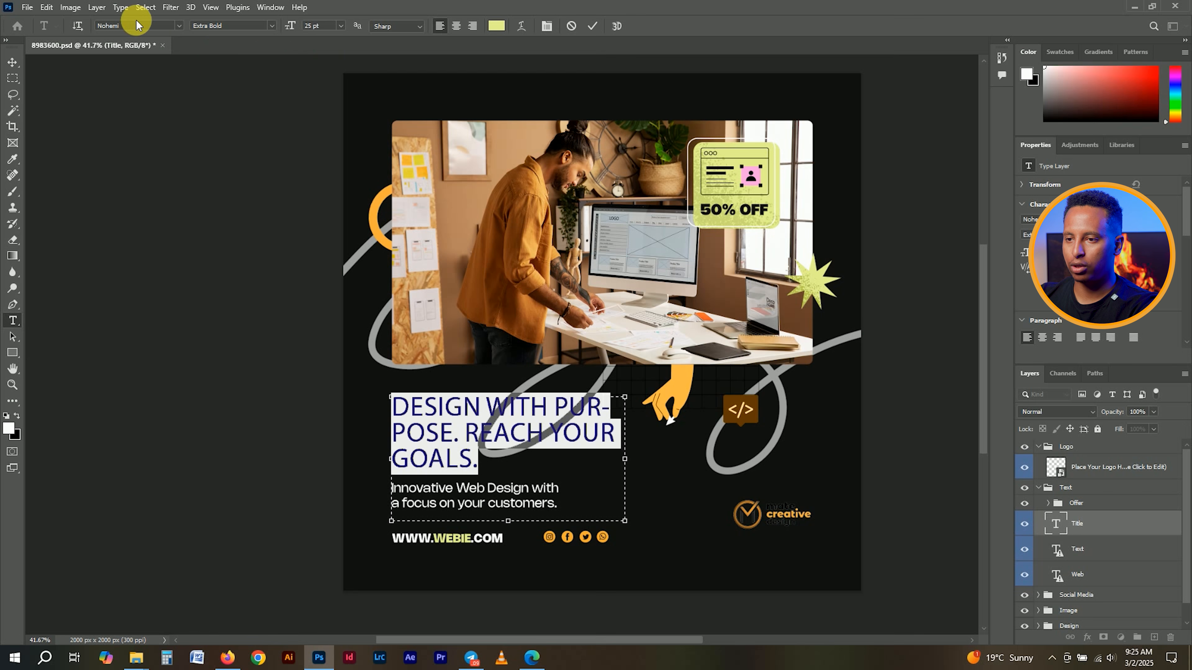
pyautogui.click(271, 26)
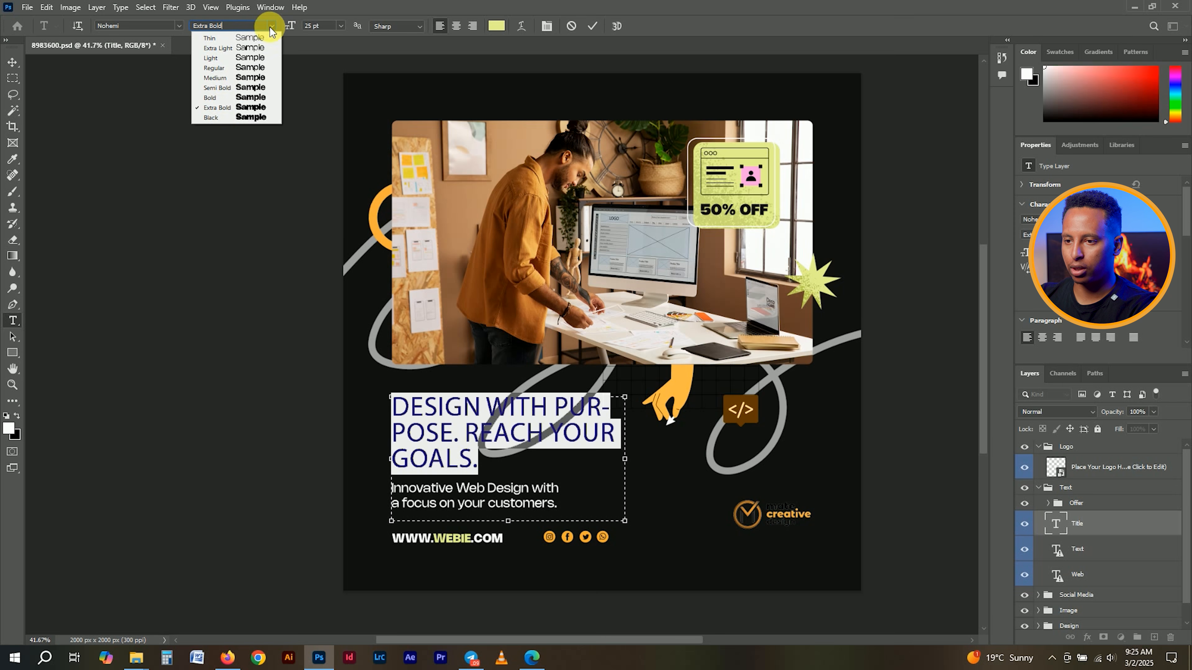
pyautogui.click(224, 109)
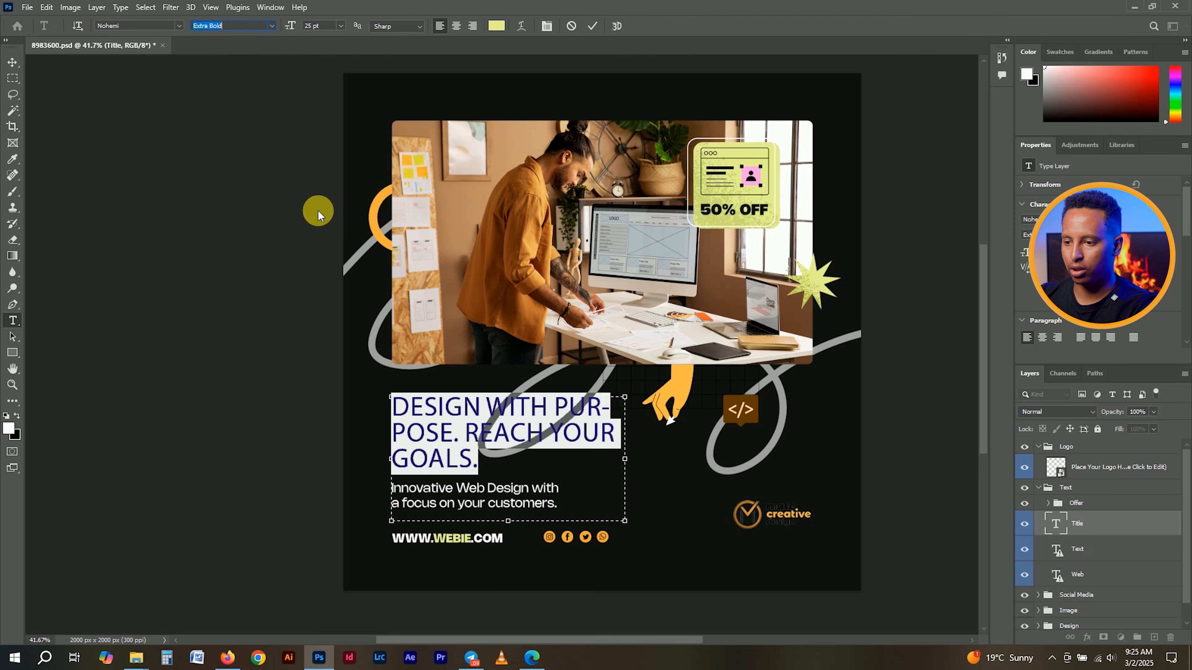
# - Select all the title text and apply the Nohemi Extra Bold font
pyautogui.click(454, 423)
pyautogui.click(418, 416)
pyautogui.write('SDF')
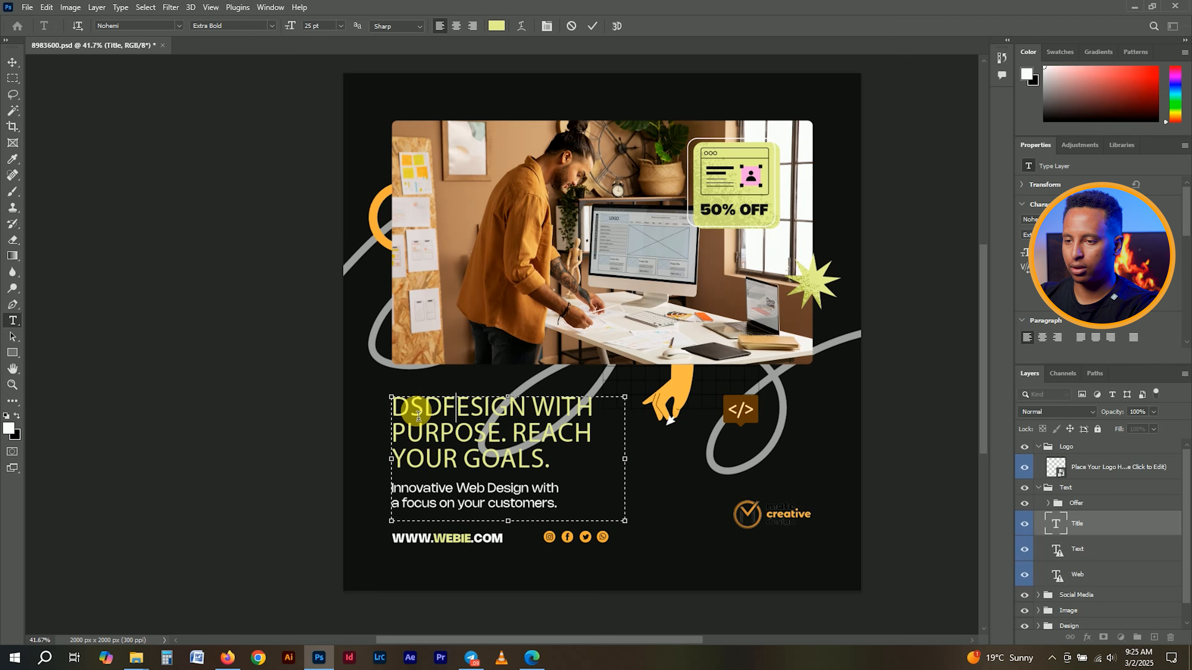
pyautogui.hotkey('ctrl', 'a')
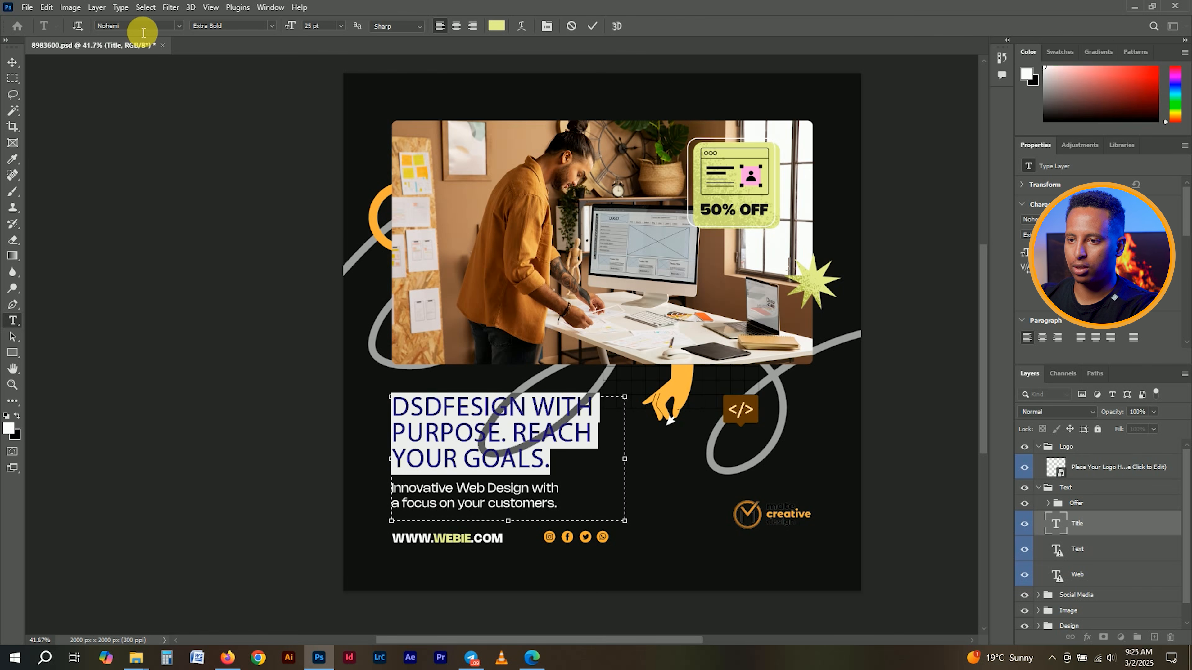
pyautogui.write('noh')
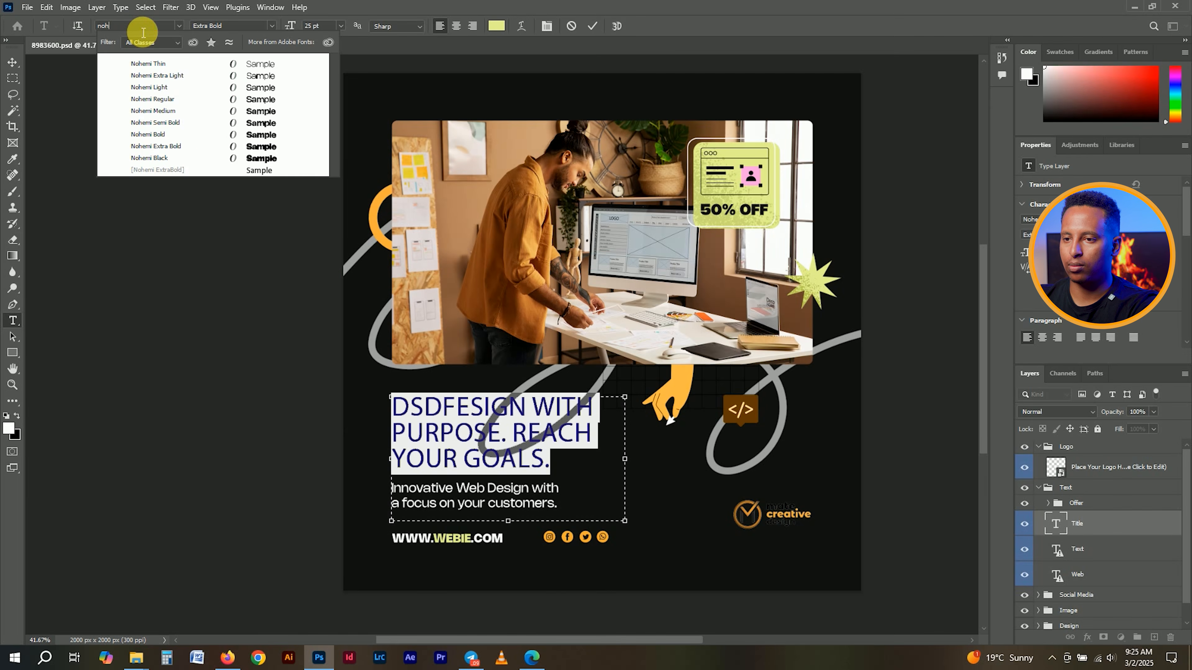
pyautogui.write('emi')
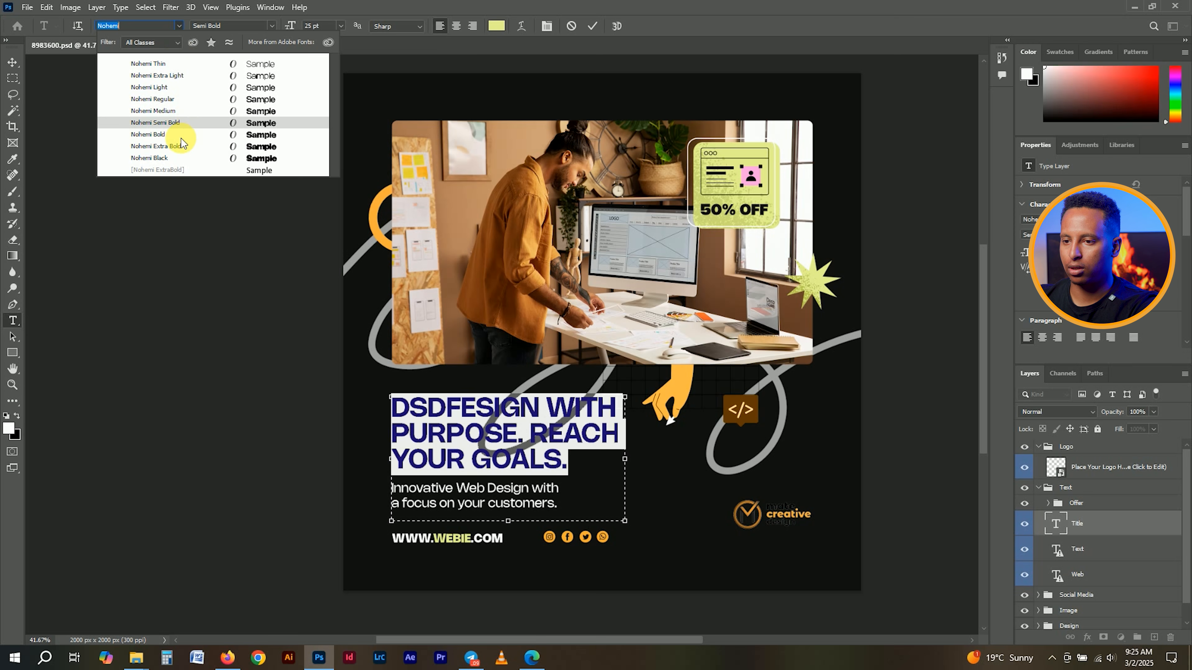
pyautogui.click(172, 146)
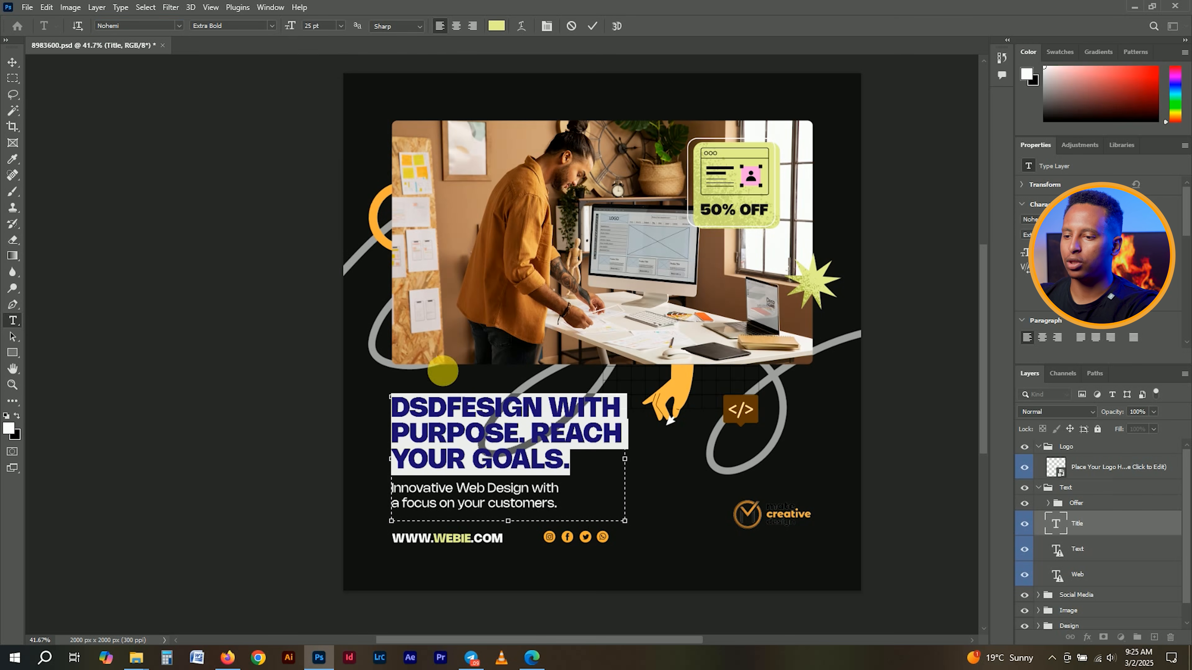
pyautogui.click(505, 439)
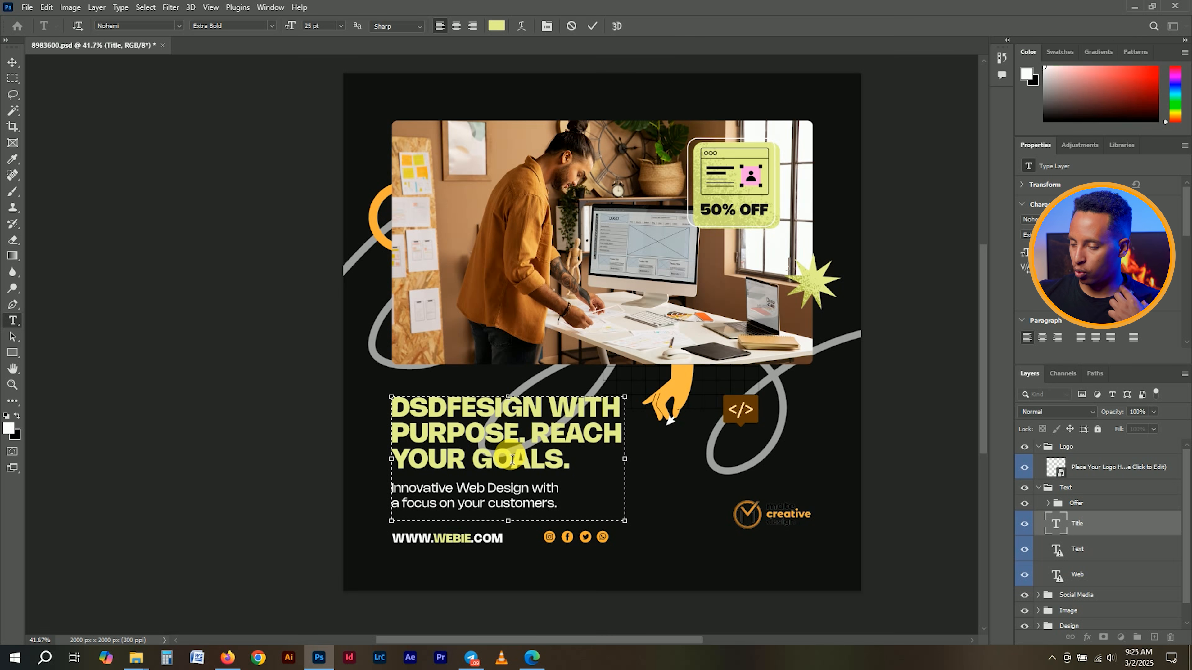
# - Retype the title as 'GRAPHIC DESIGN' and 'MASTERCLASS' on two lines
pyautogui.moveTo(573, 463); pyautogui.dragTo(372, 413)
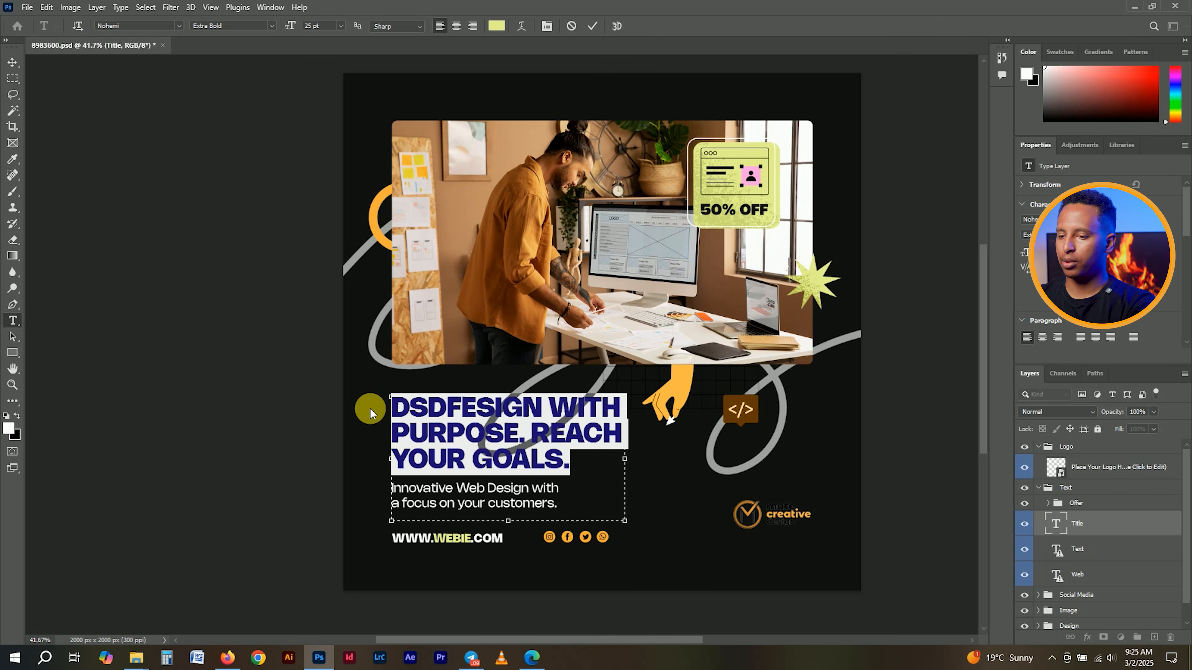
pyautogui.write('G')
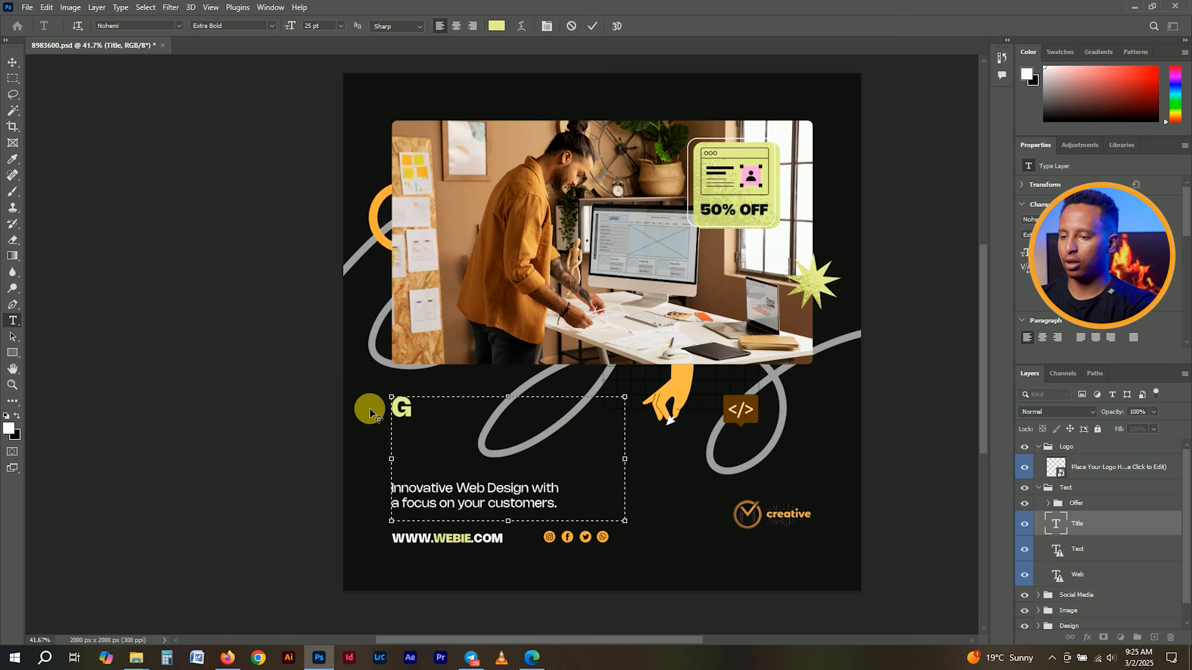
pyautogui.write('RAPHIC ')
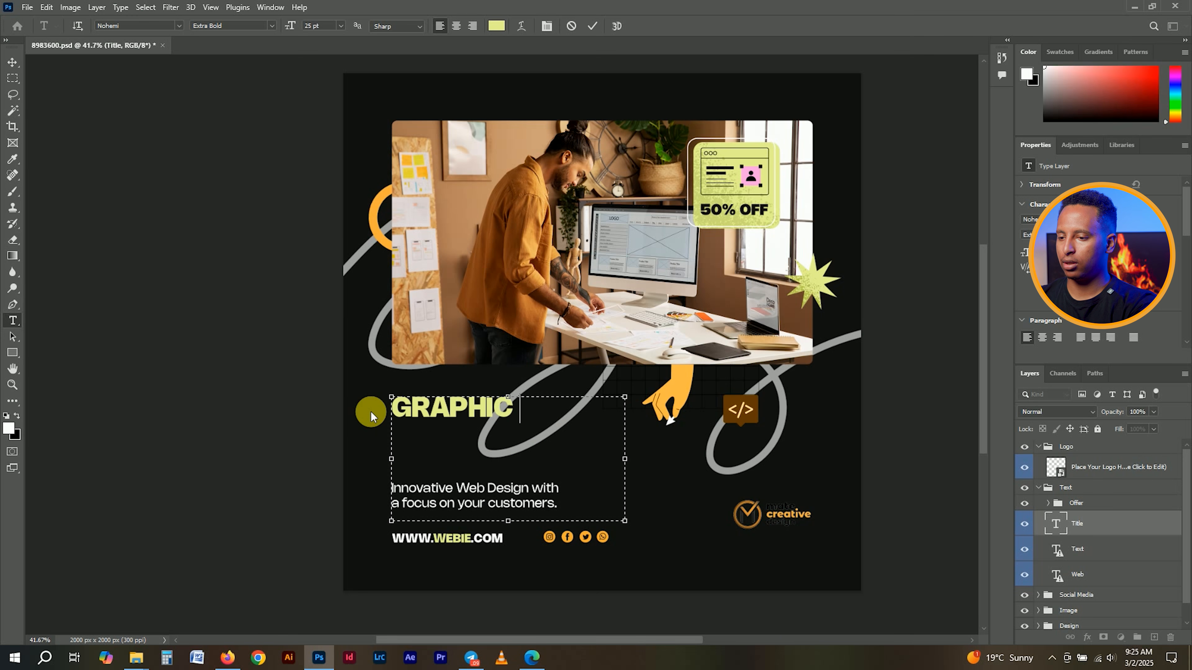
pyautogui.write('DESI')
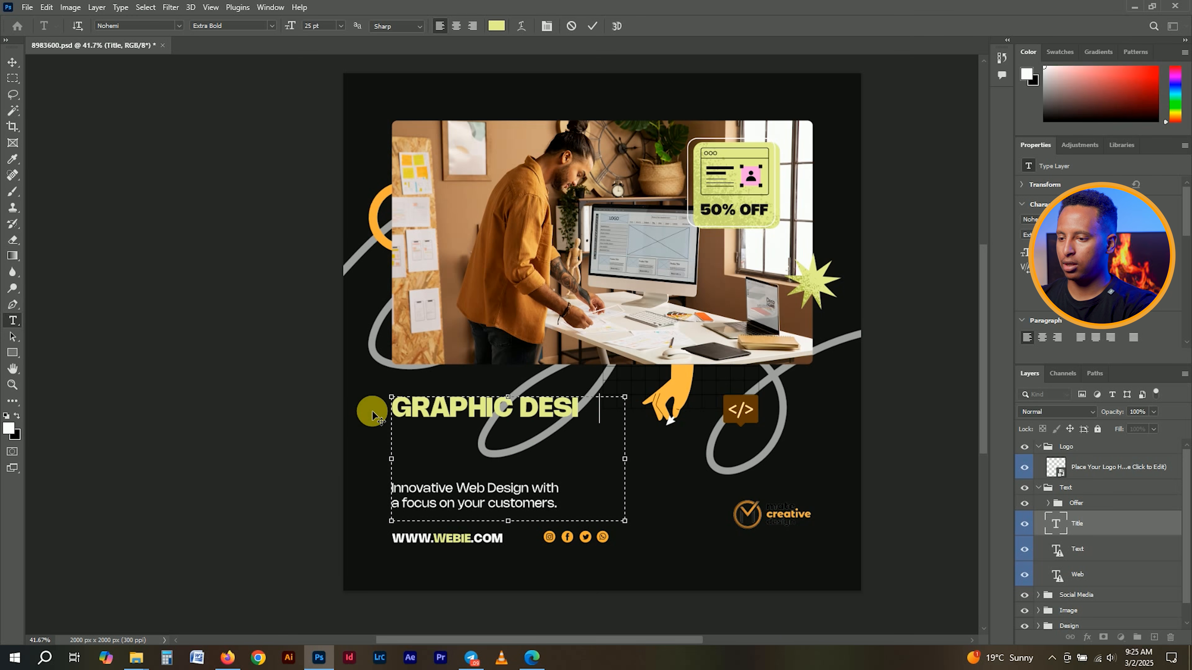
pyautogui.write('GN')
pyautogui.press('Return')
pyautogui.write('MASTER')
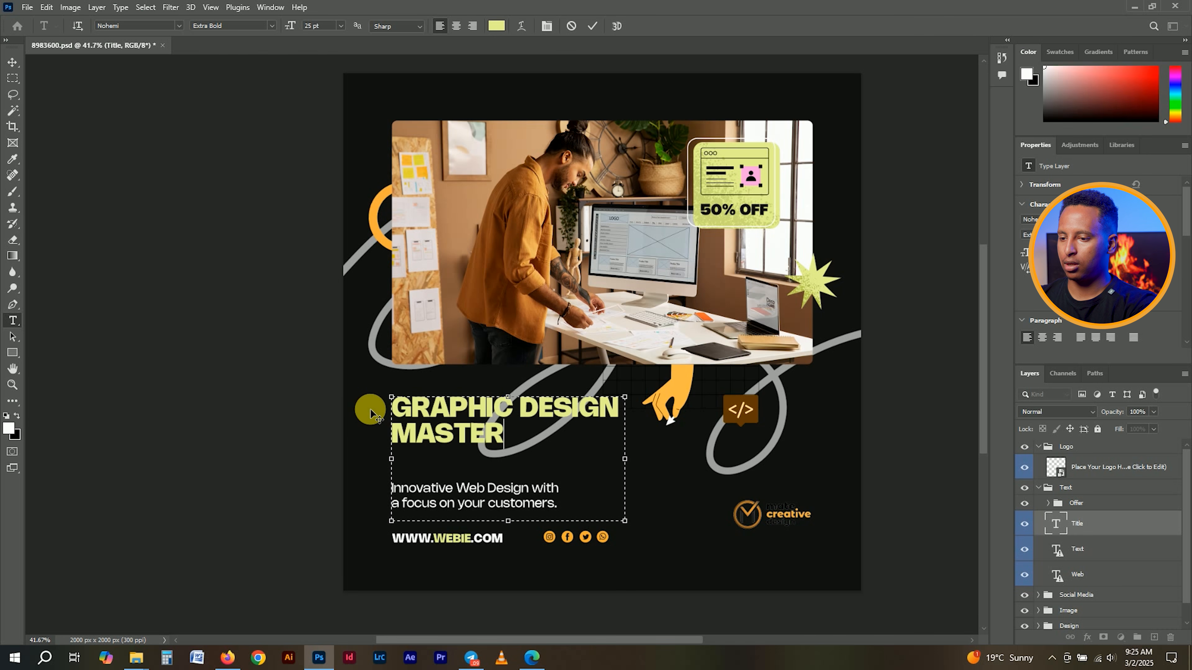
pyautogui.write('CLASS')
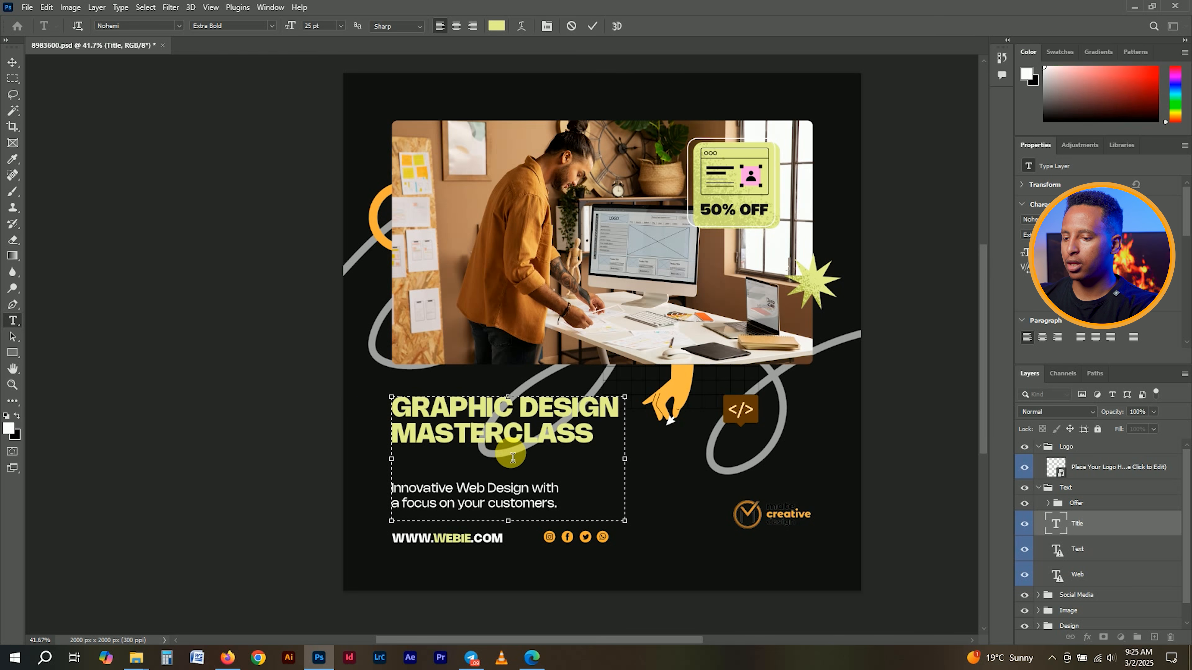
# - Shrink the title box to fit both lines, commit, and move it down
pyautogui.moveTo(508, 520); pyautogui.dragTo(508, 457)
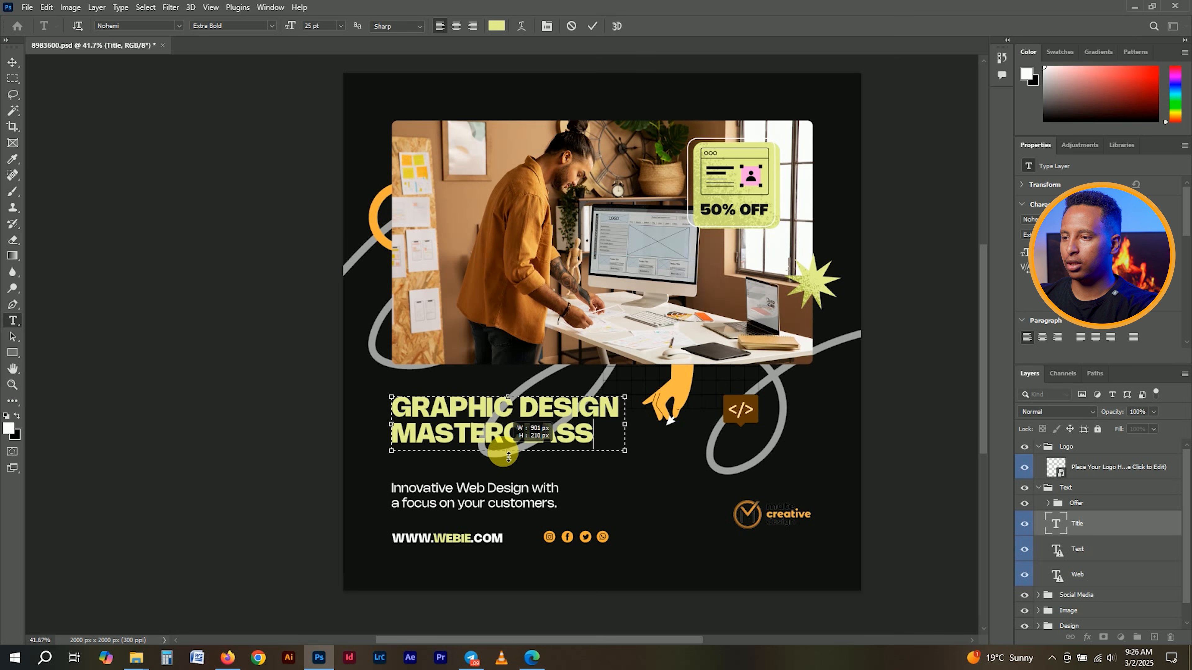
pyautogui.click(593, 25)
pyautogui.press('v')
pyautogui.moveTo(503, 425); pyautogui.dragTo(508, 443)
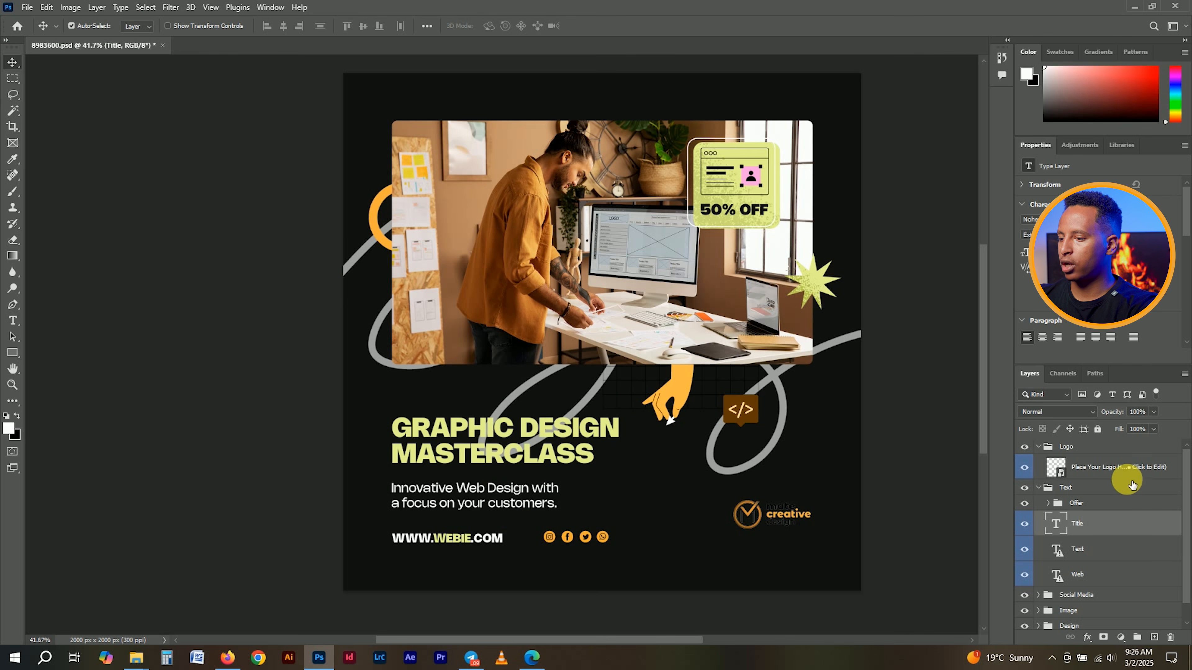
# - Colour the title text #181818 by sampling the dark background
pyautogui.doubleClick(1056, 523)
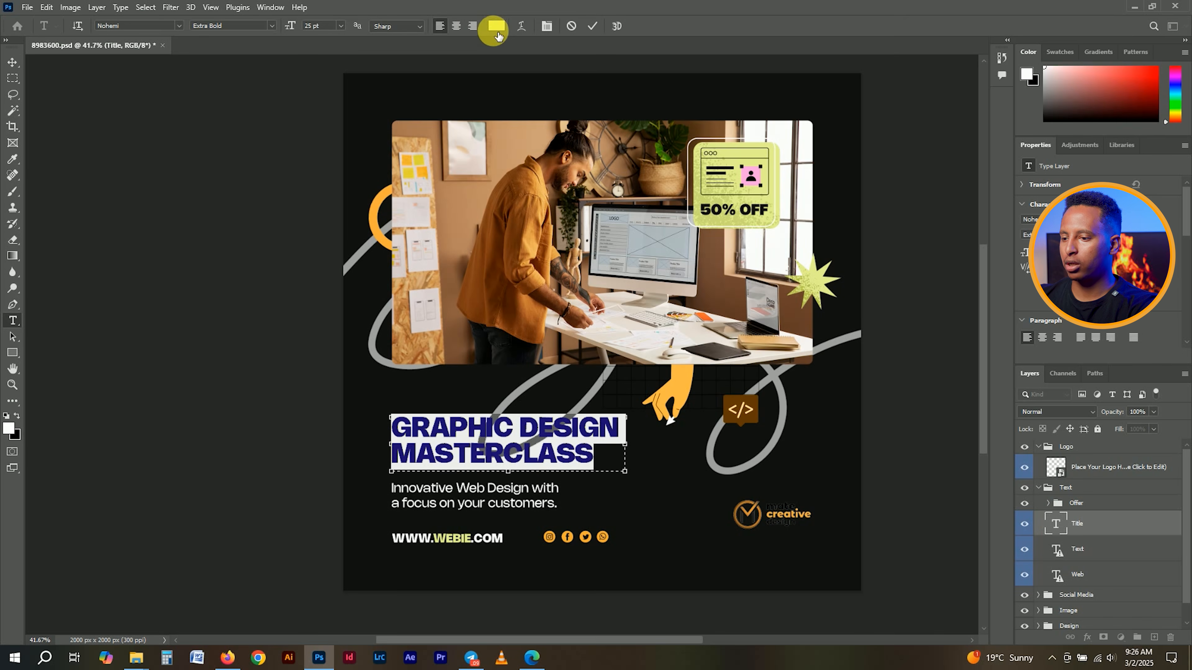
pyautogui.click(497, 31)
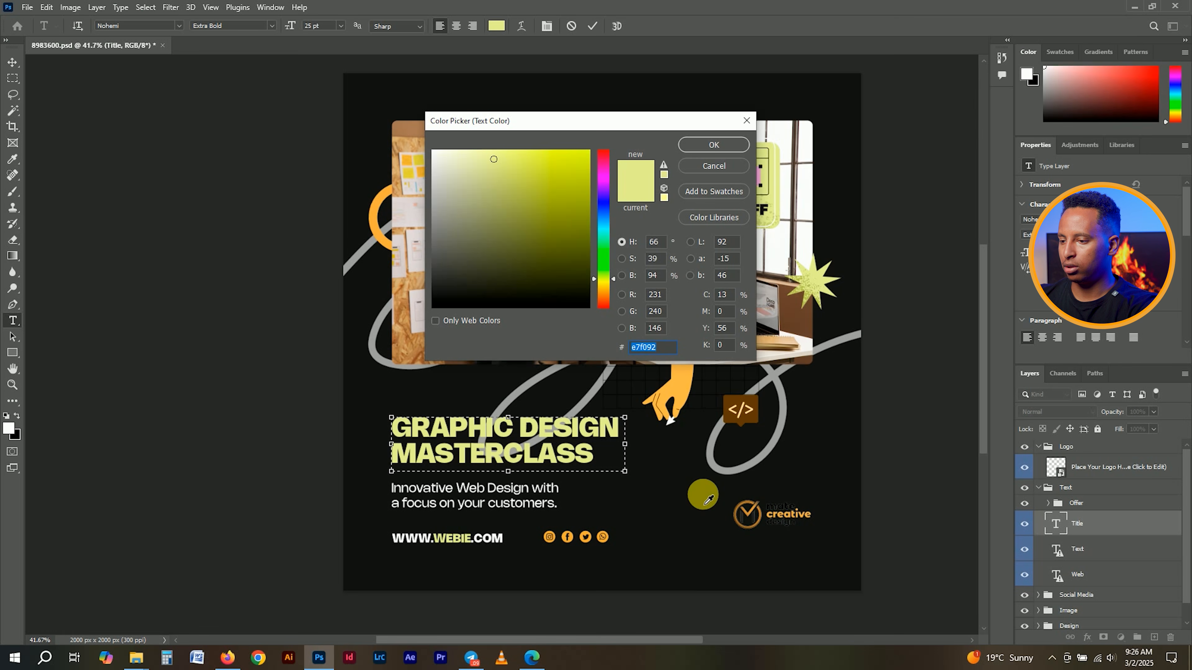
pyautogui.click(705, 503)
pyautogui.click(703, 144)
pyautogui.click(592, 26)
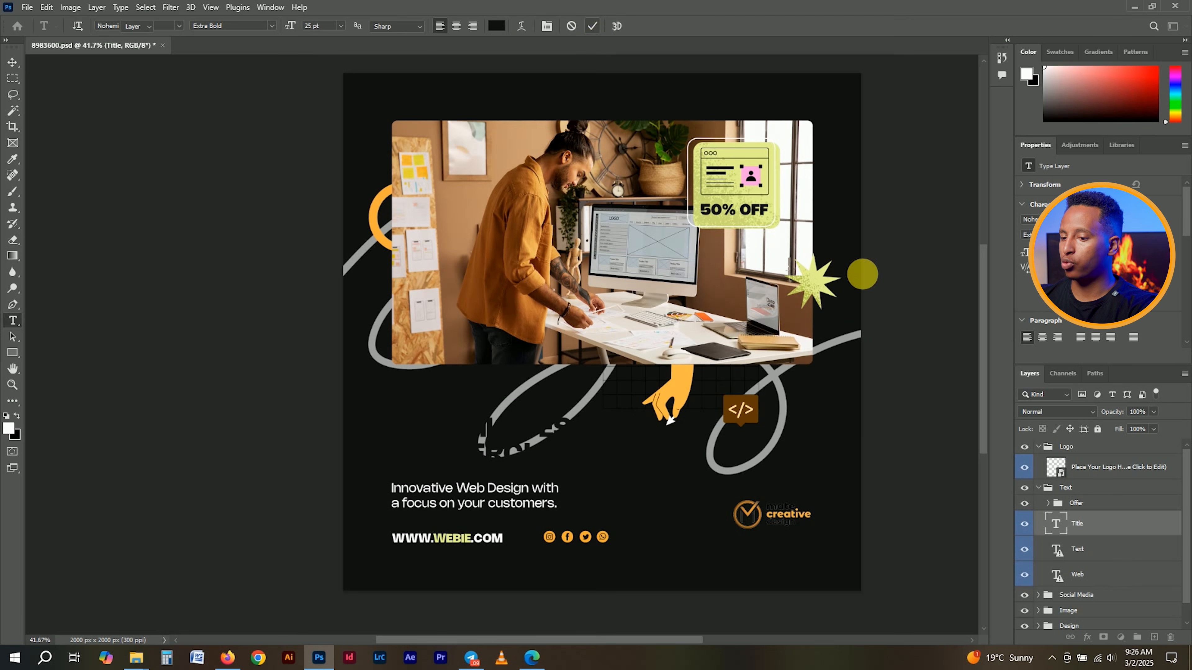
pyautogui.press('v')
pyautogui.click(1025, 550)
pyautogui.click(1025, 550)
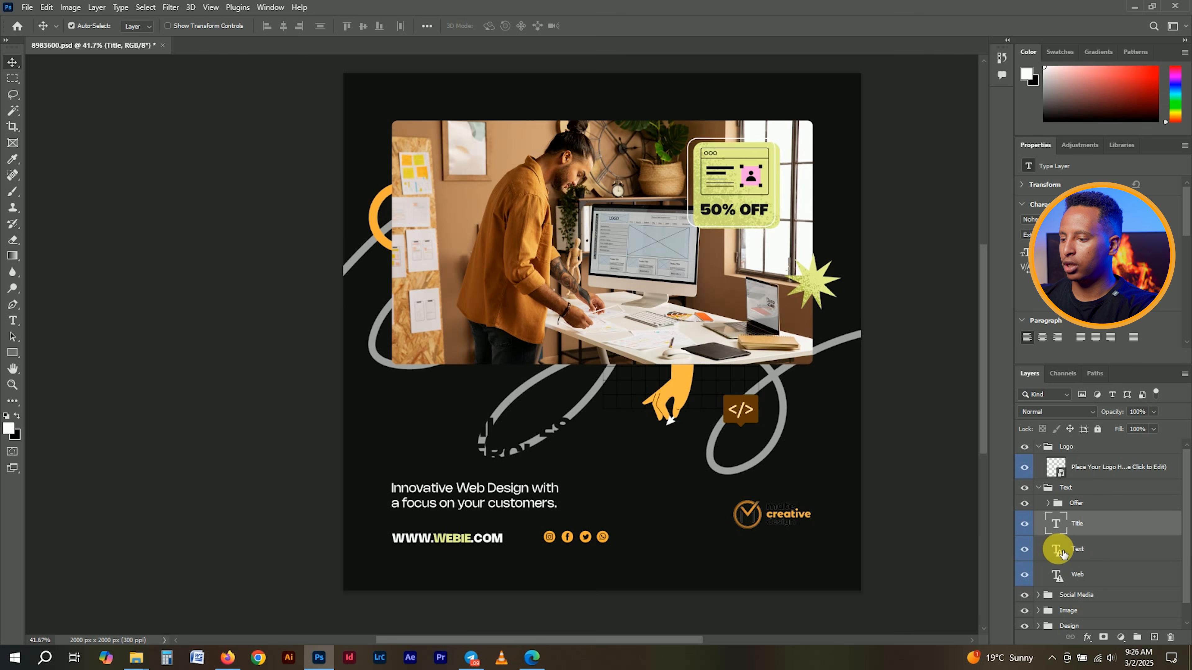
# - Set the subtitle text in Nohemi Regular
pyautogui.doubleClick(1057, 550)
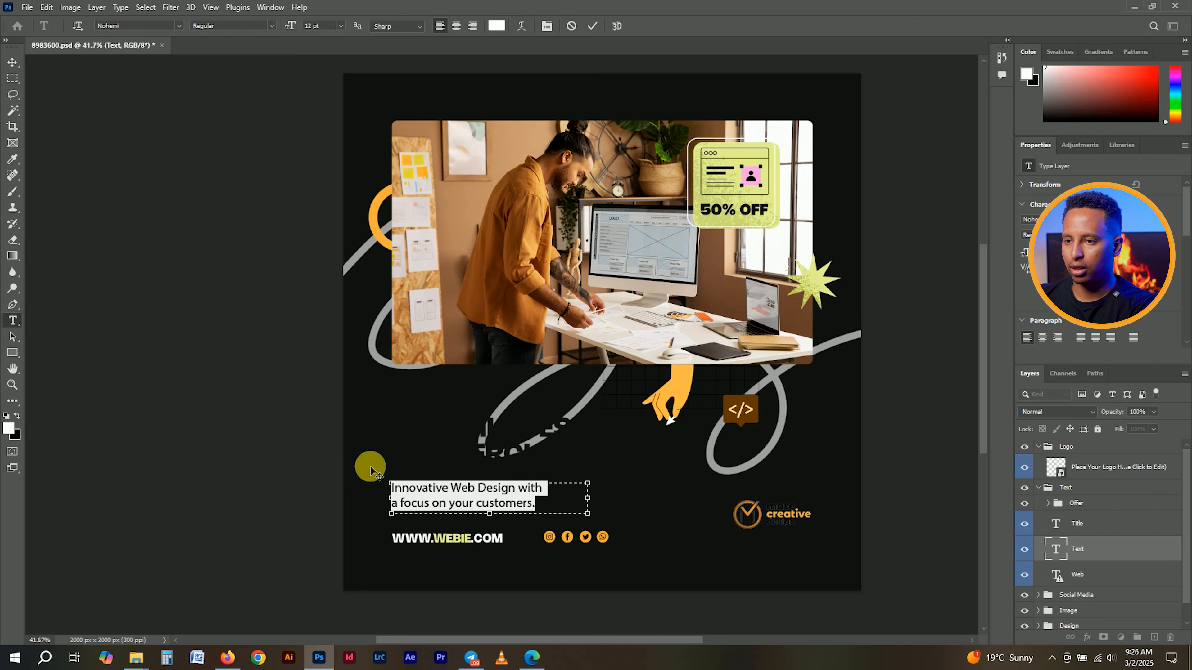
pyautogui.click(174, 28)
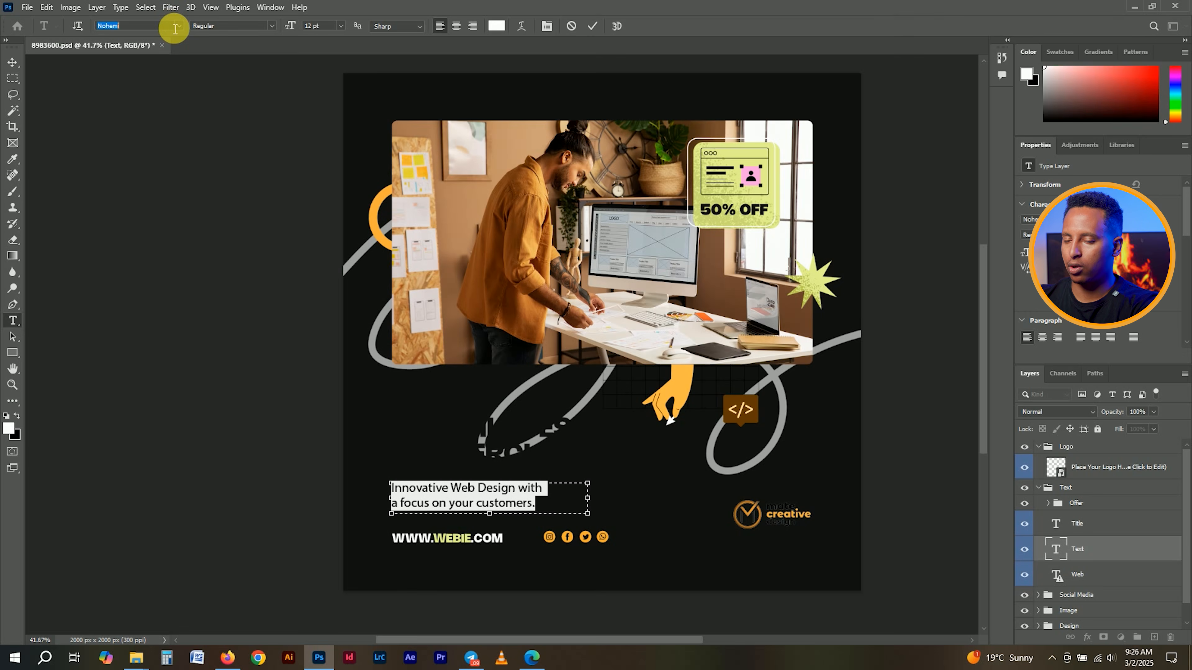
pyautogui.write('noh')
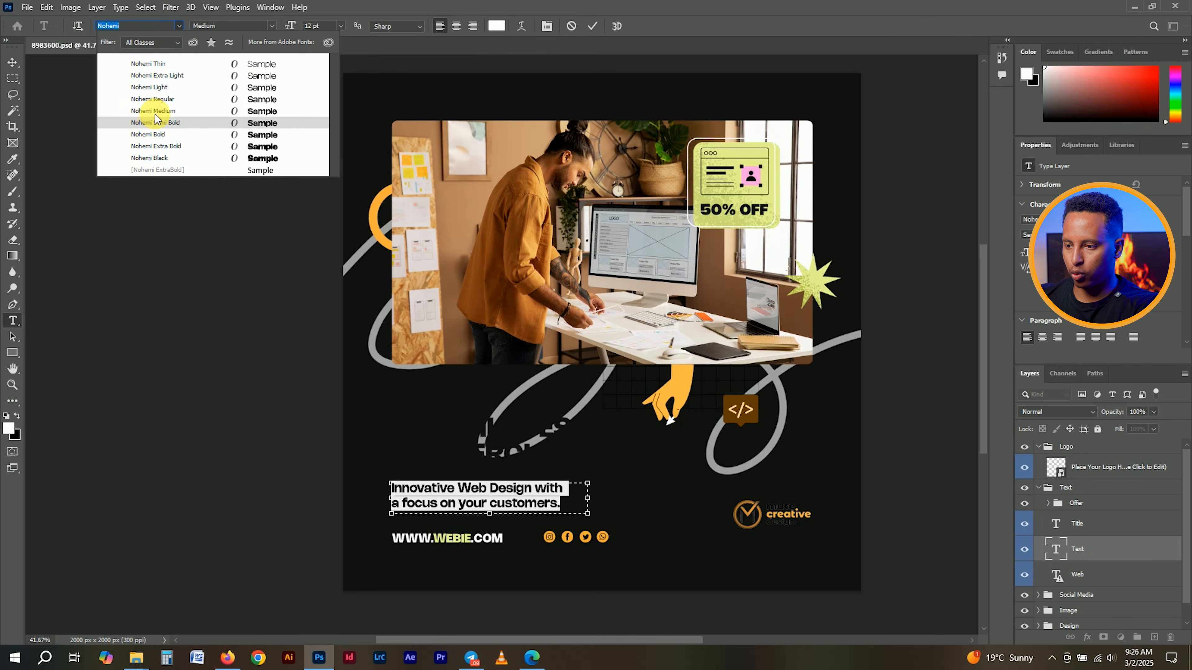
pyautogui.click(157, 99)
pyautogui.click(469, 504)
# - Replace the subtitle with 'By Instract or' and the instructor's name on a second line
pyautogui.moveTo(561, 512); pyautogui.dragTo(348, 463)
pyautogui.write('By Inst')
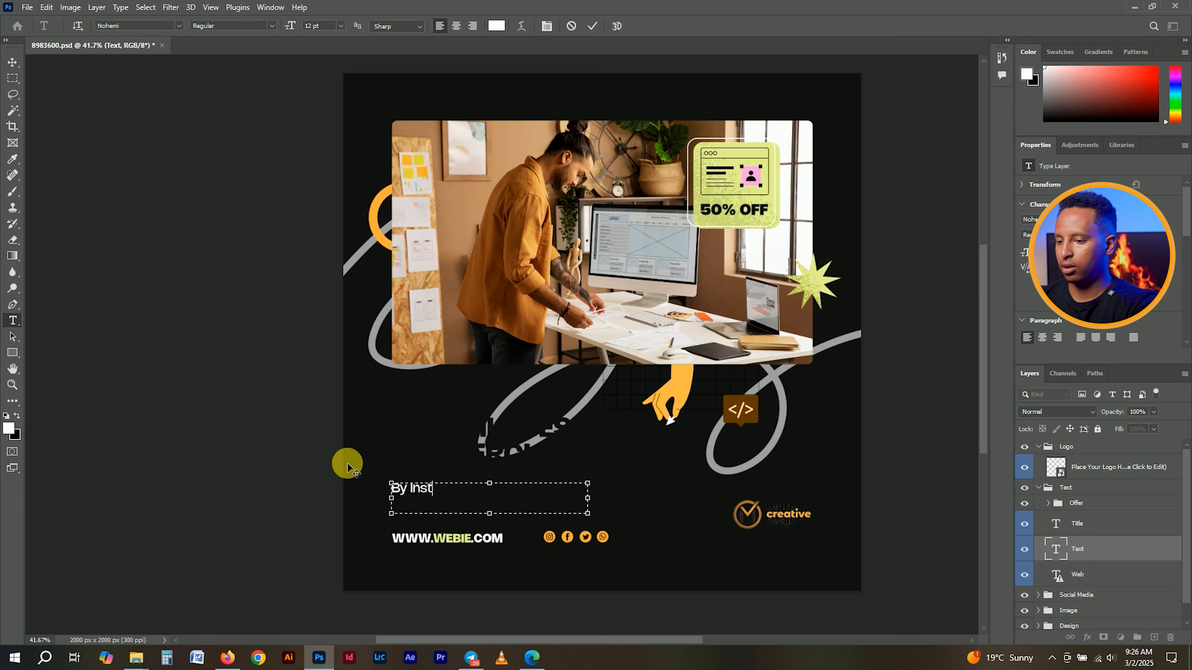
pyautogui.write('ract or')
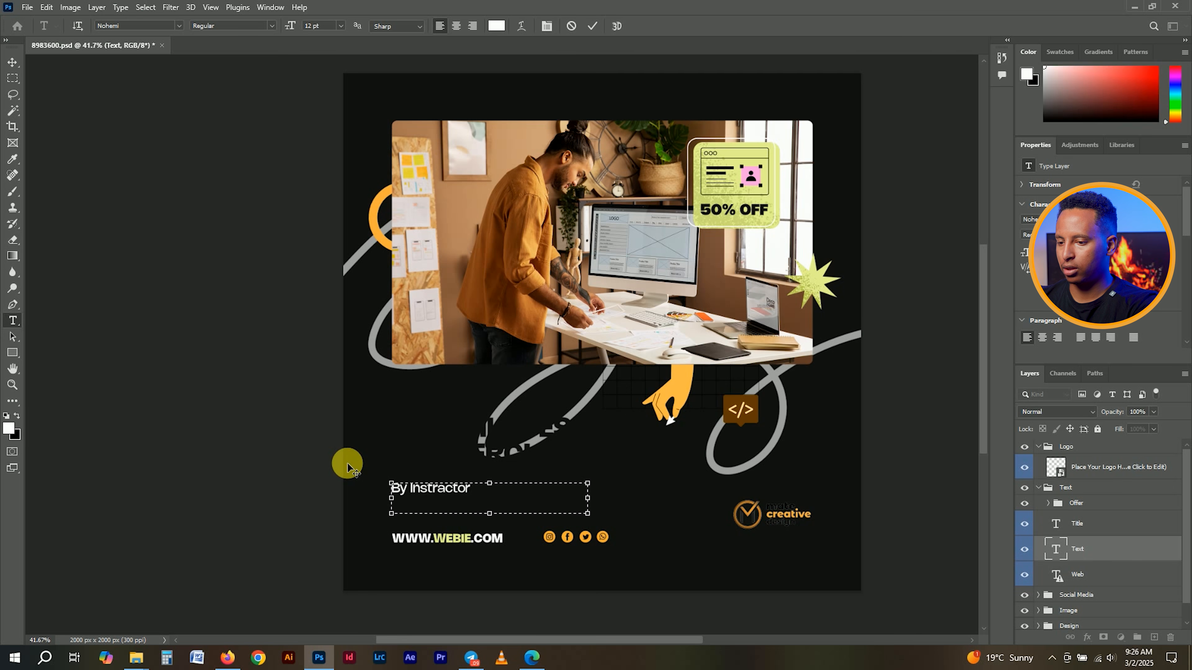
pyautogui.press('Return')
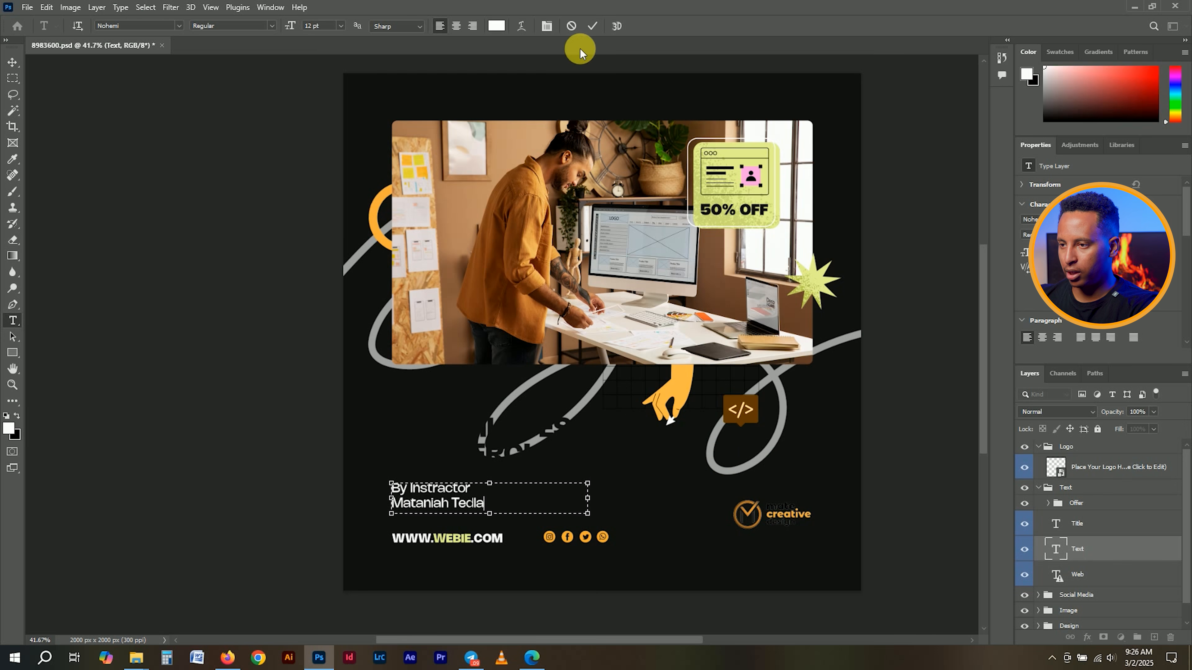
pyautogui.click(593, 27)
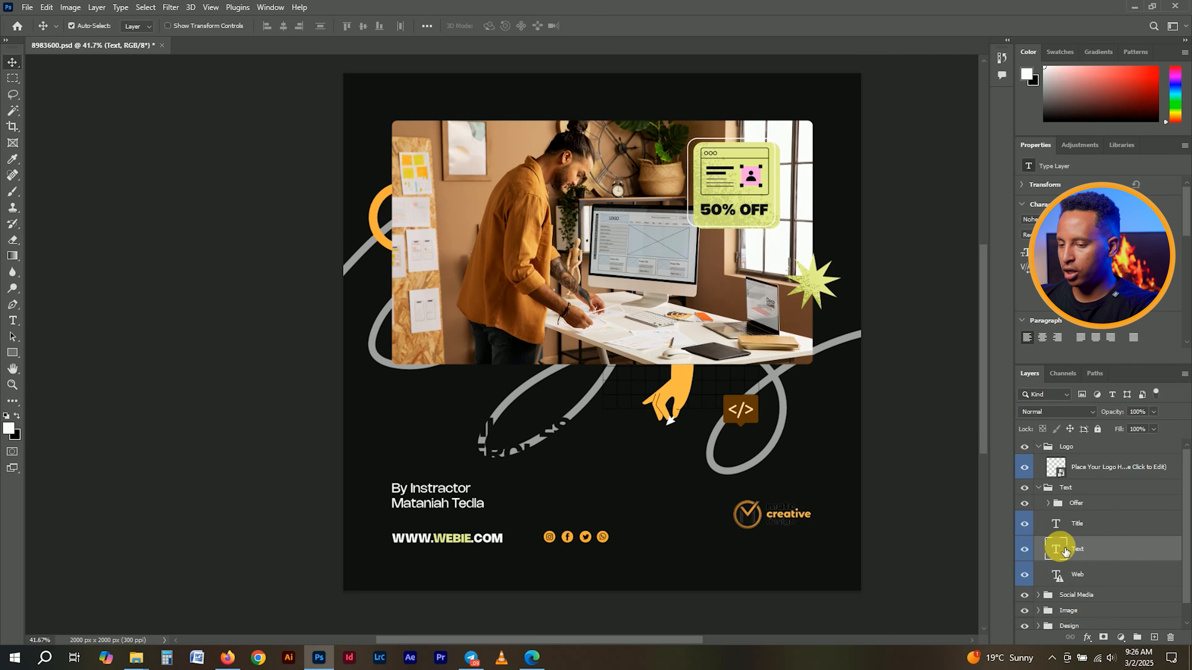
# - Colour the byline text #181818 by sampling the dark background
pyautogui.doubleClick(1056, 549)
pyautogui.click(496, 26)
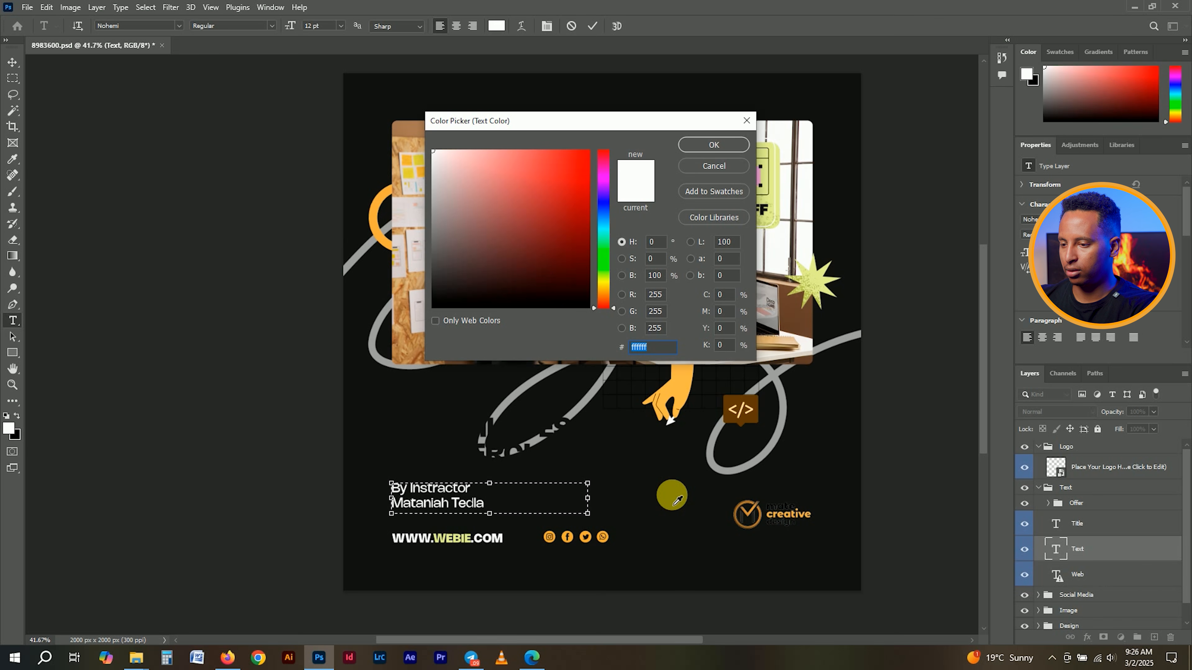
pyautogui.click(678, 501)
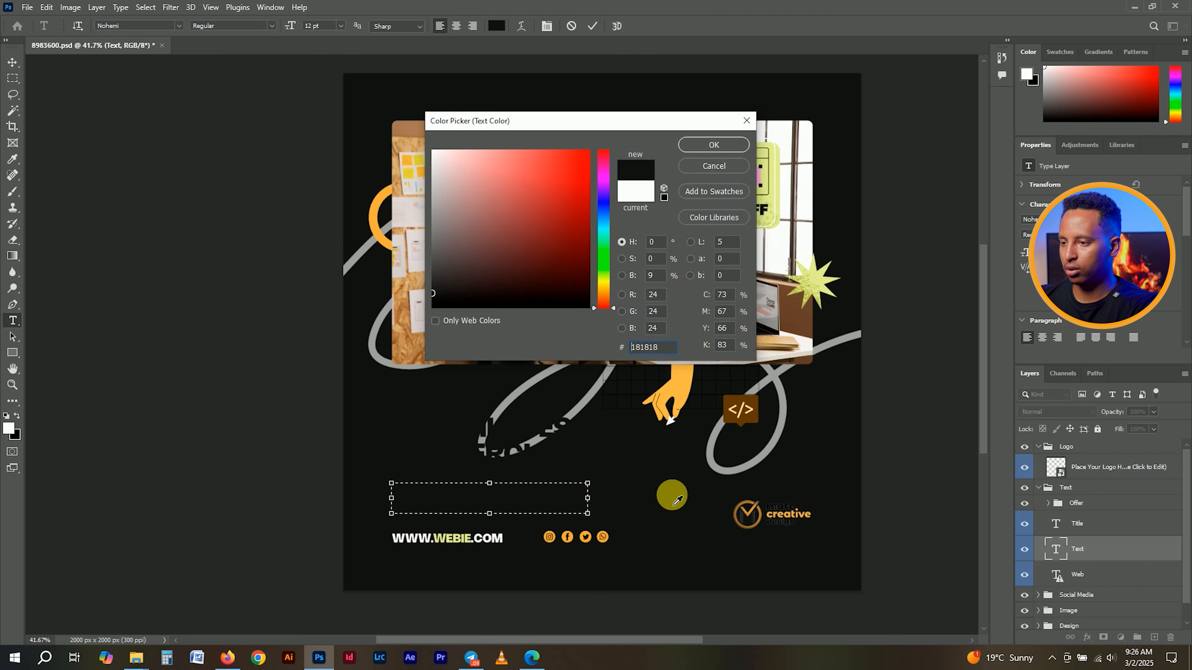
pyautogui.click(714, 145)
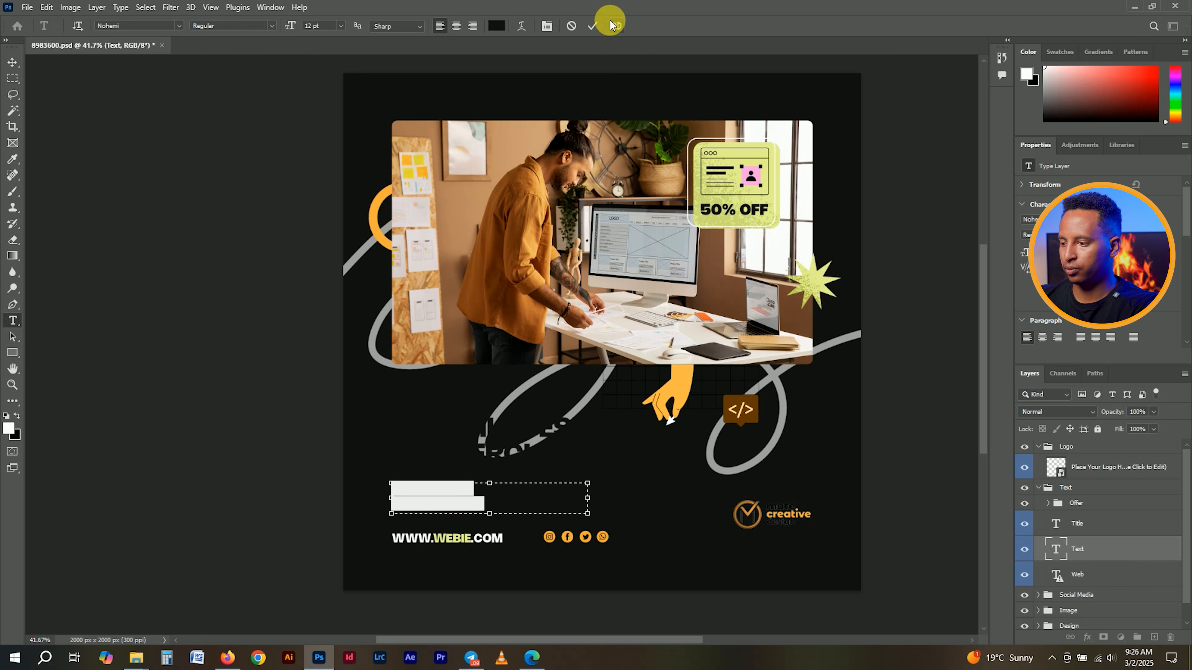
pyautogui.click(593, 26)
pyautogui.press('v')
pyautogui.click(1058, 580)
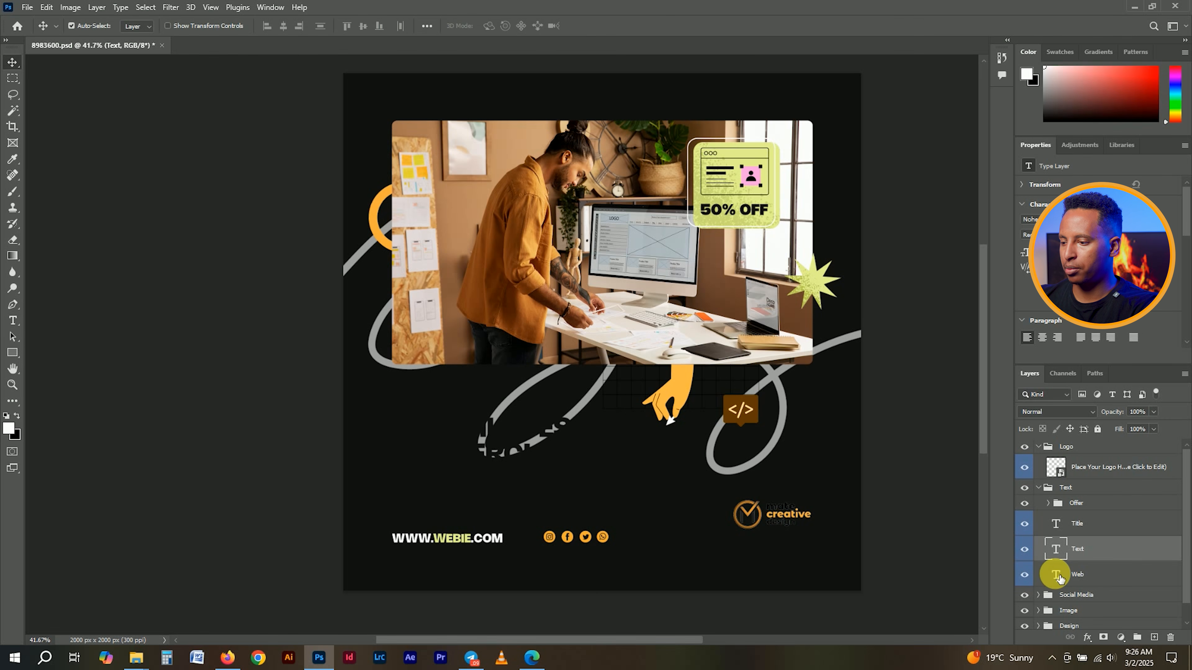
# - Set the website address in Nohemi Semi Bold and begin retyping it with 'W'
pyautogui.doubleClick(1058, 578)
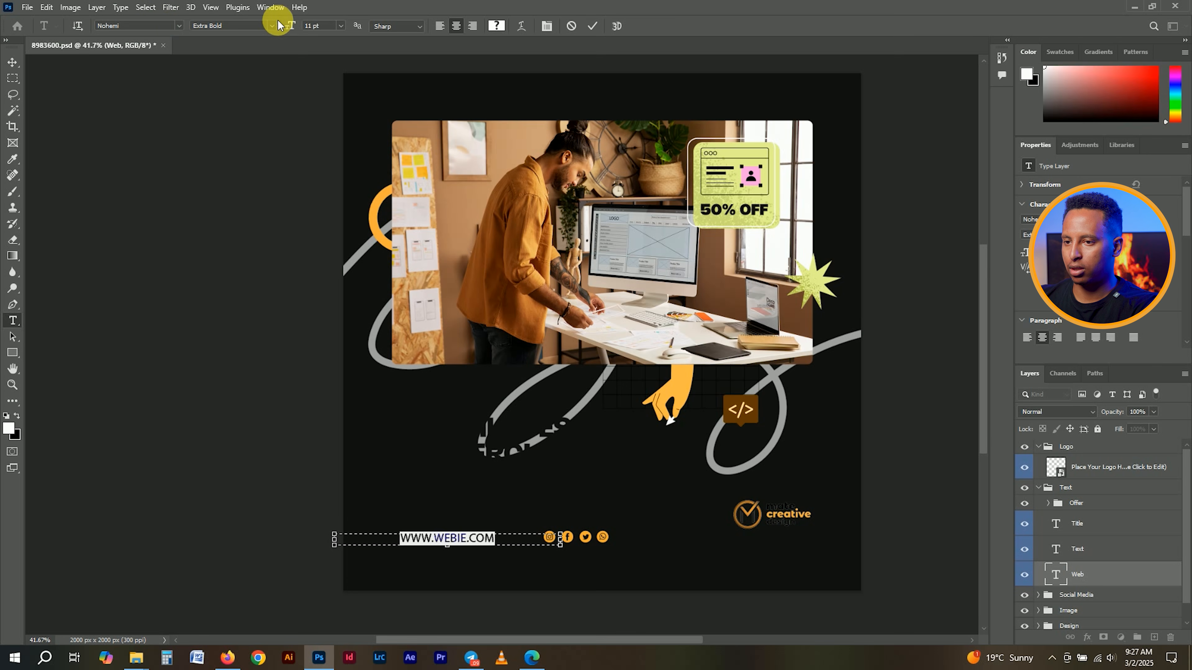
pyautogui.click(166, 29)
pyautogui.write('nohi')
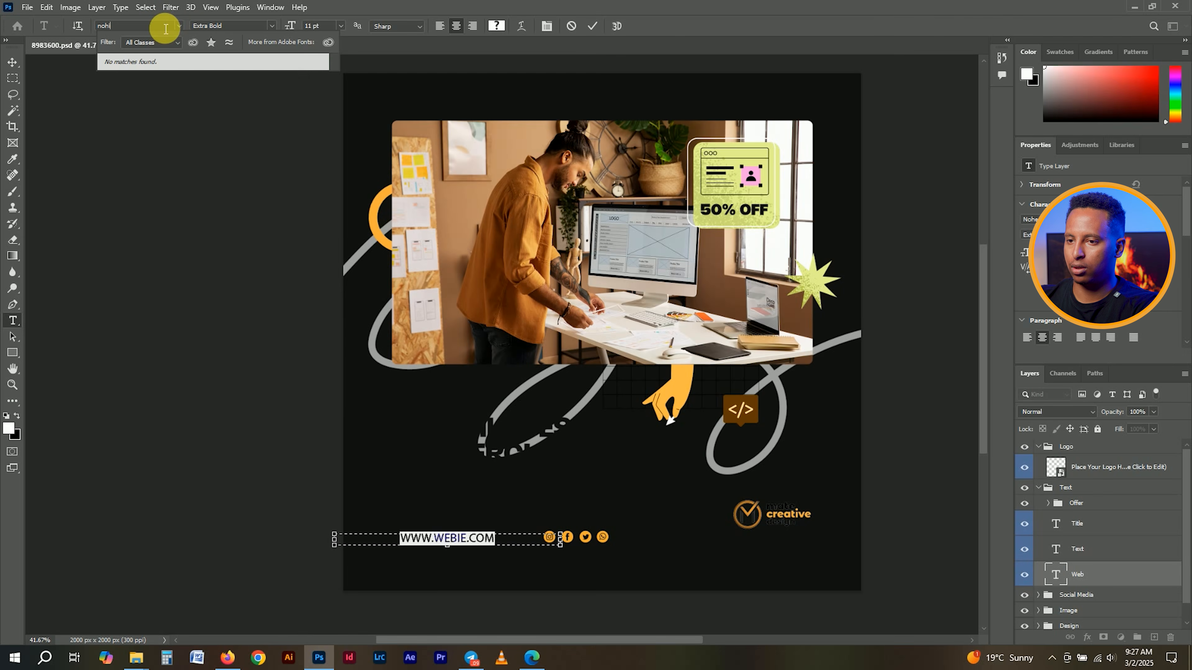
pyautogui.press('BackSpace')
pyautogui.write('em')
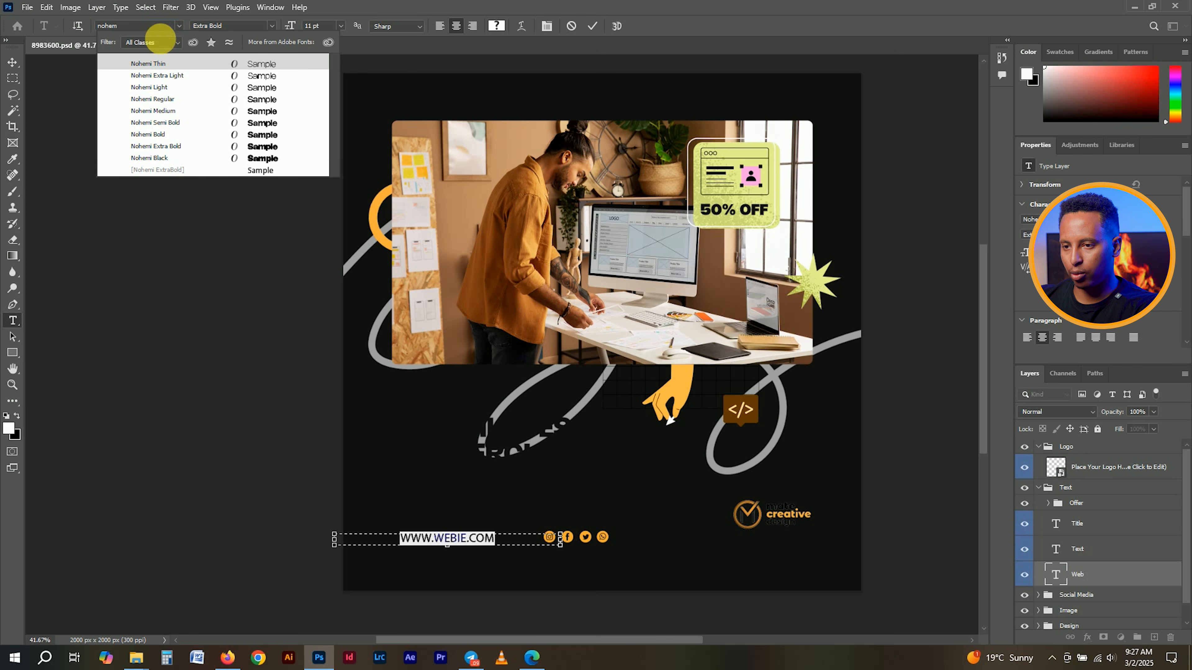
pyautogui.click(164, 123)
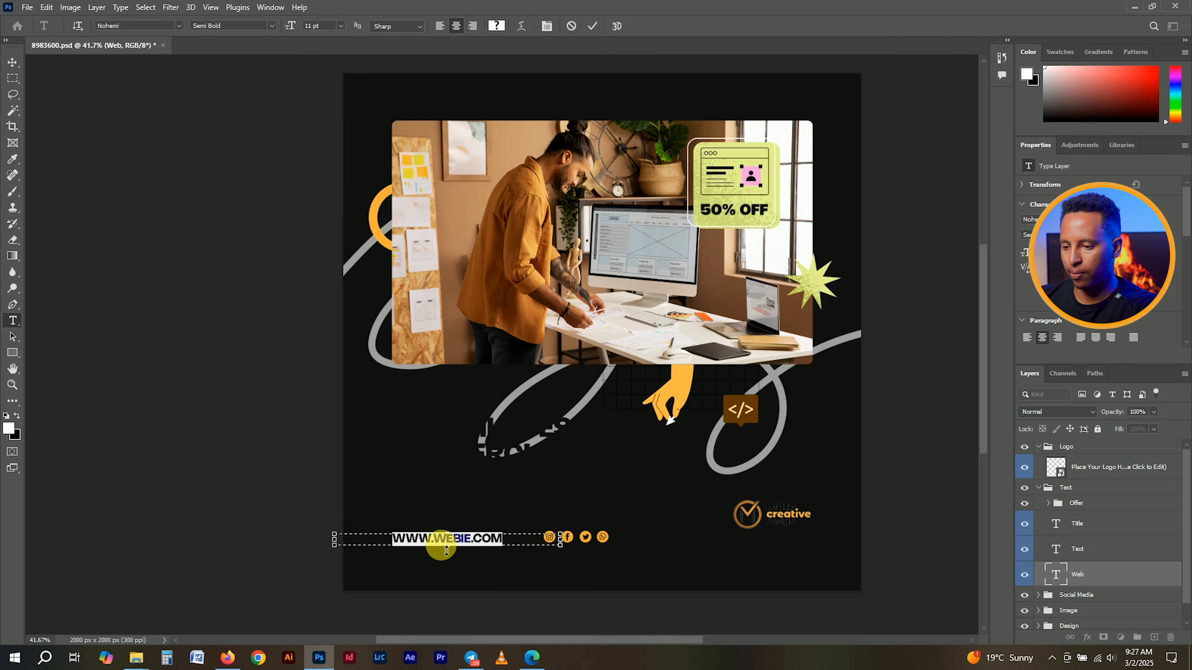
pyautogui.write('W')
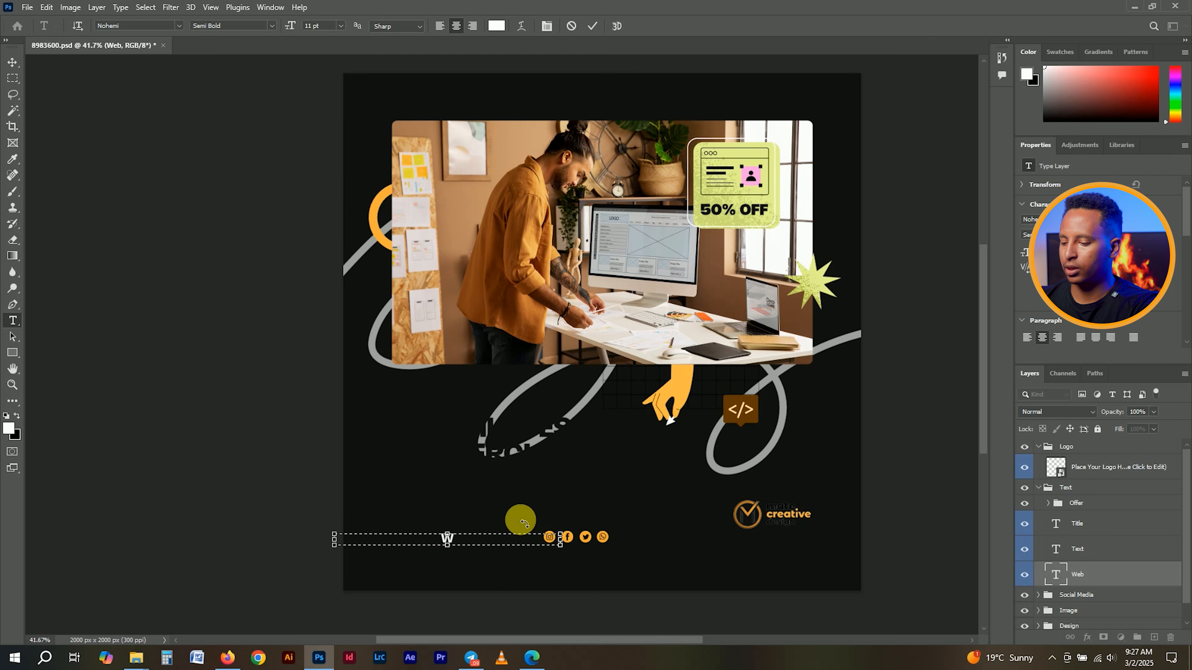
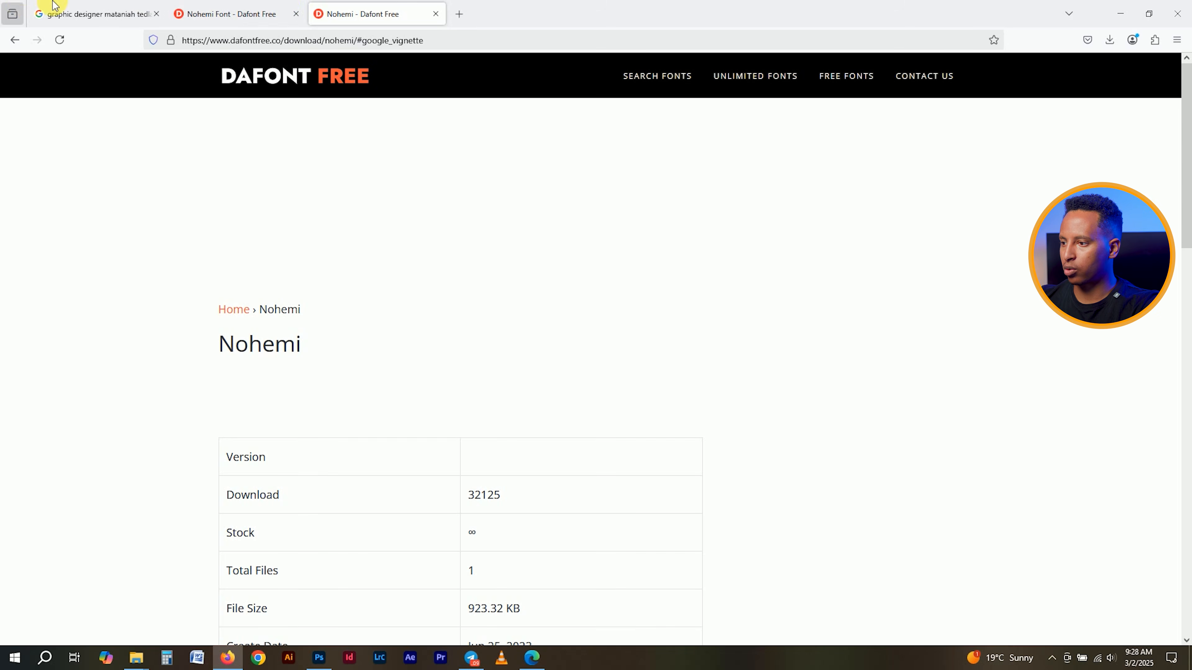
# - Save the Graphic Design Q&A thumbnail from Google Images as maxresdefault and show it in Downloads
pyautogui.click(615, 165)
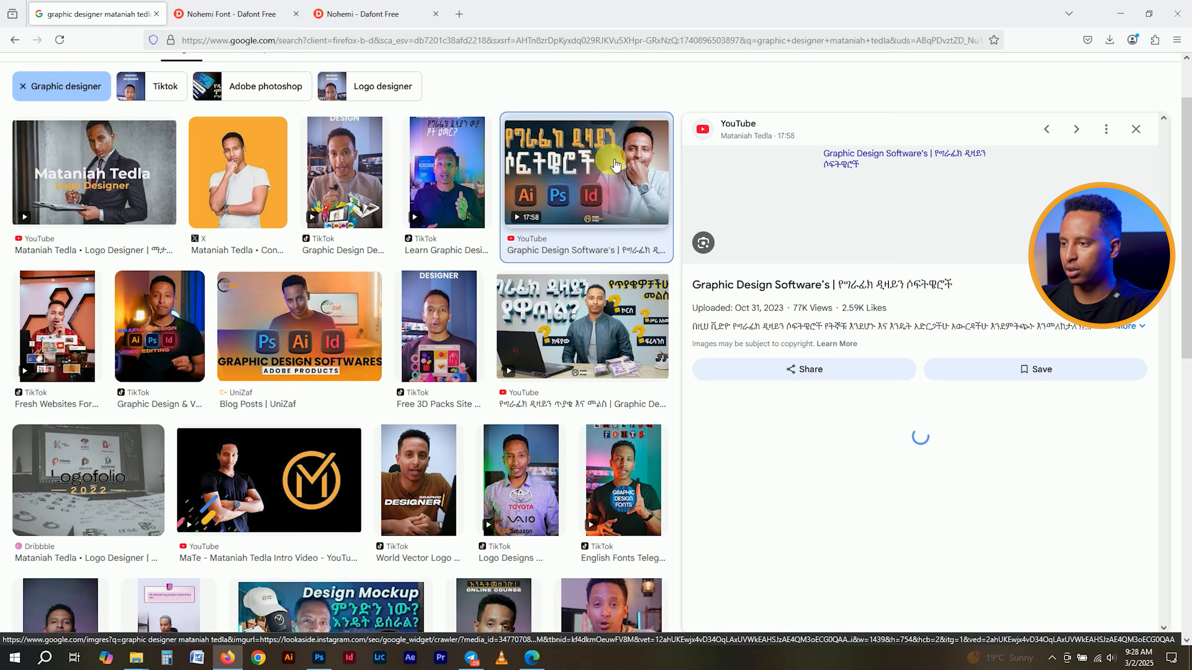
pyautogui.click(596, 355)
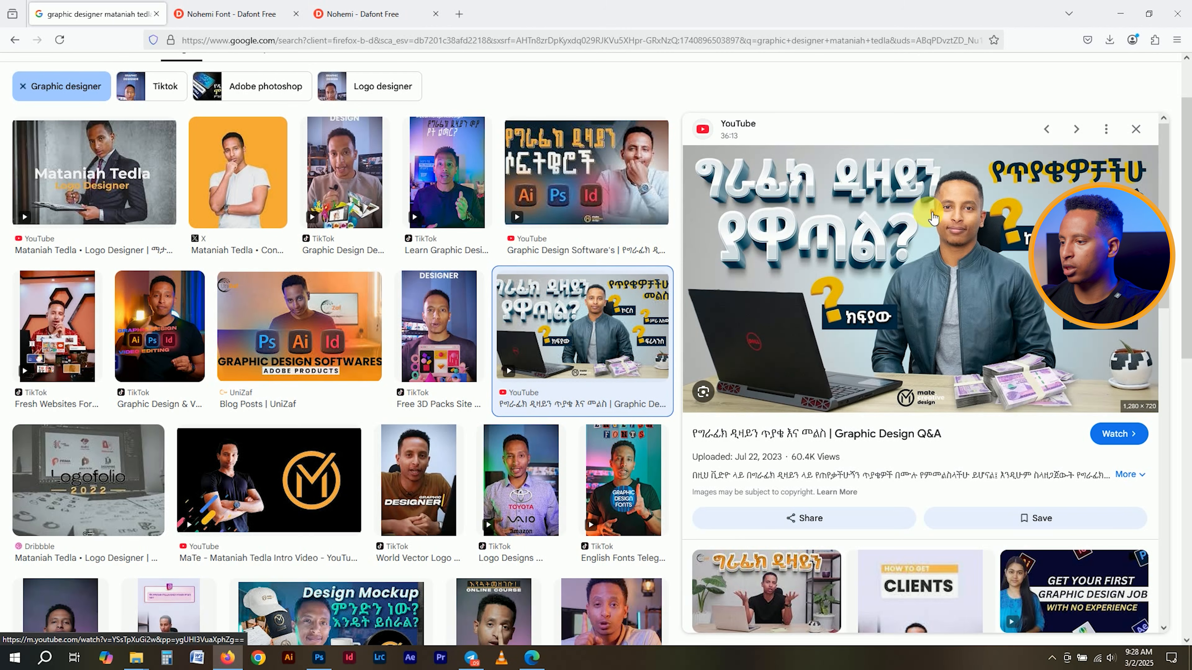
pyautogui.rightClick(932, 214)
pyautogui.click(987, 404)
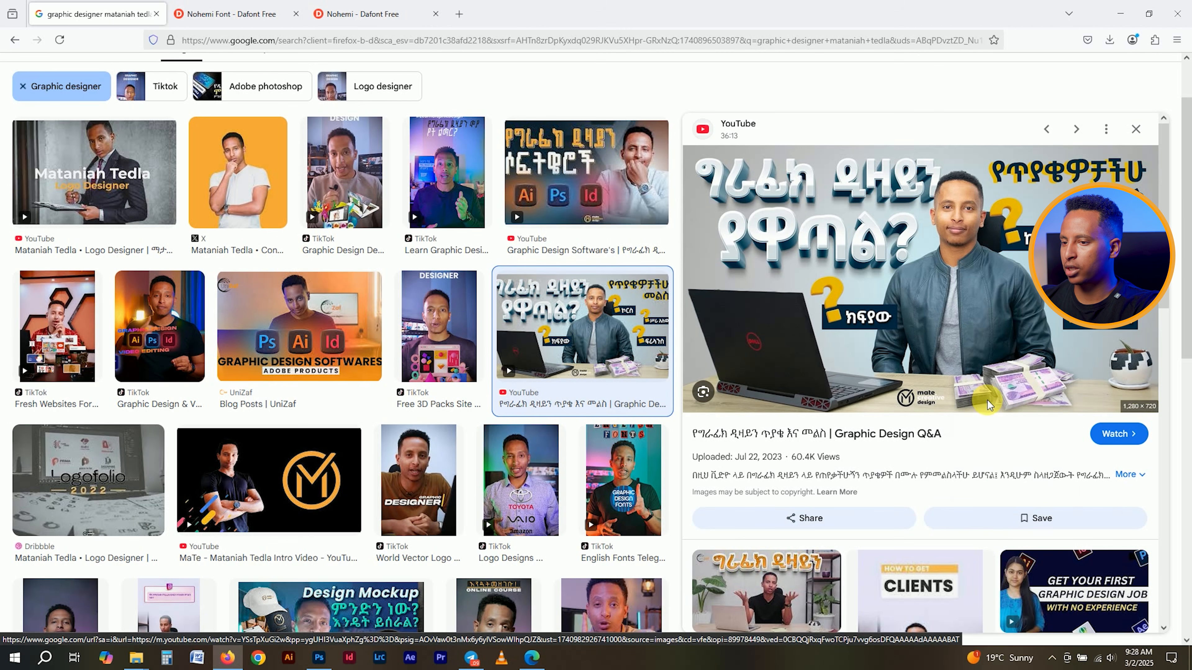
pyautogui.click(478, 317)
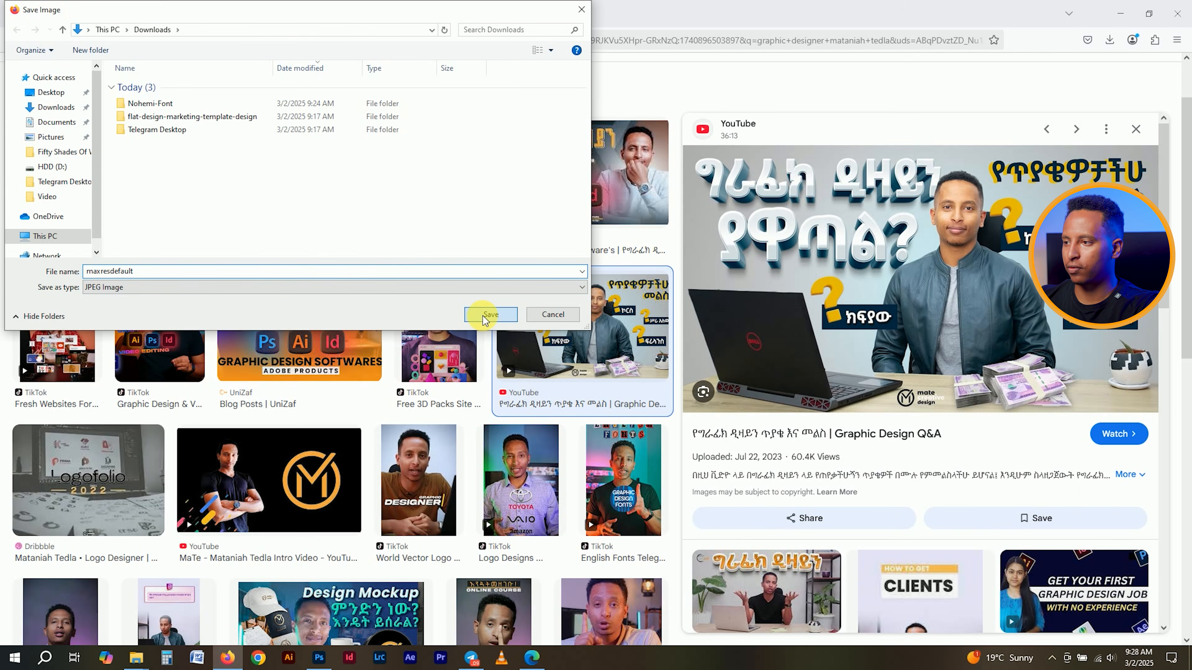
pyautogui.click(1109, 39)
pyautogui.click(1103, 72)
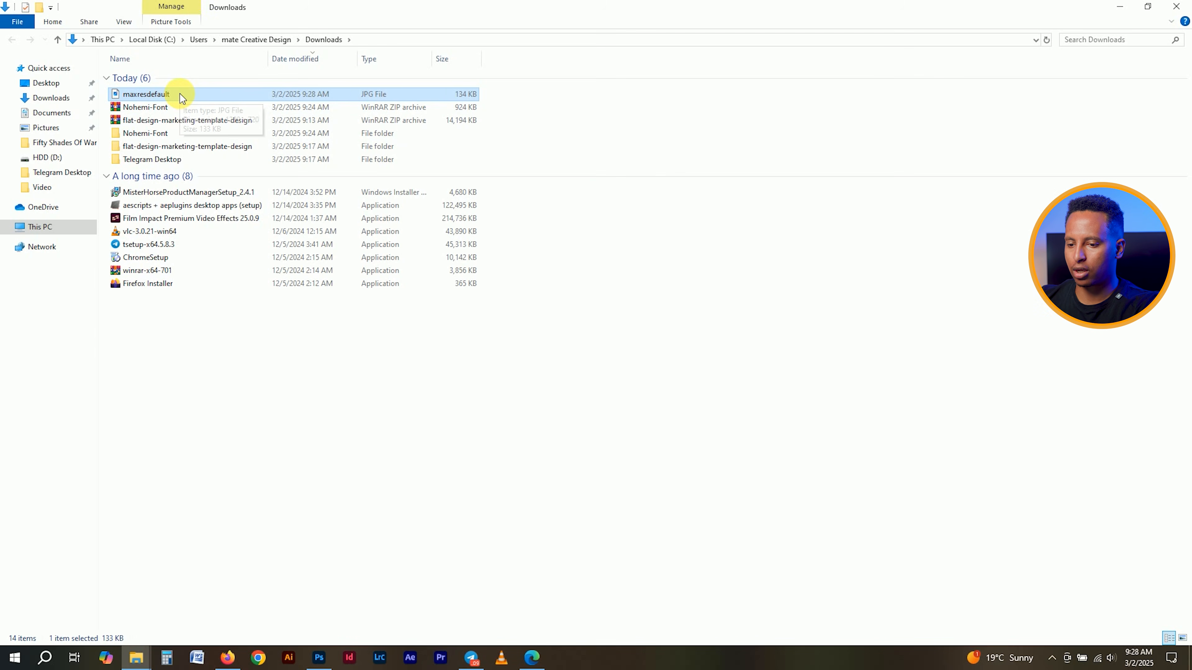
# - Put maxresdefault in the flat-design-marketing-template-design folder and drag it toward Photoshop
pyautogui.click(136, 657)
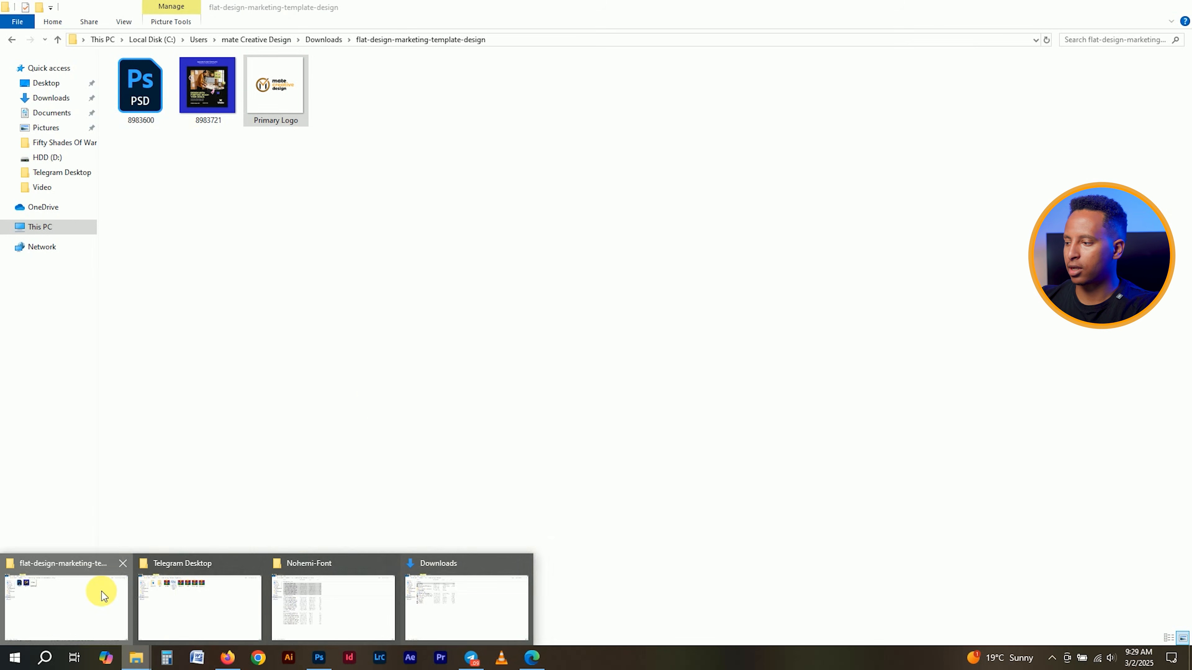
pyautogui.click(101, 592)
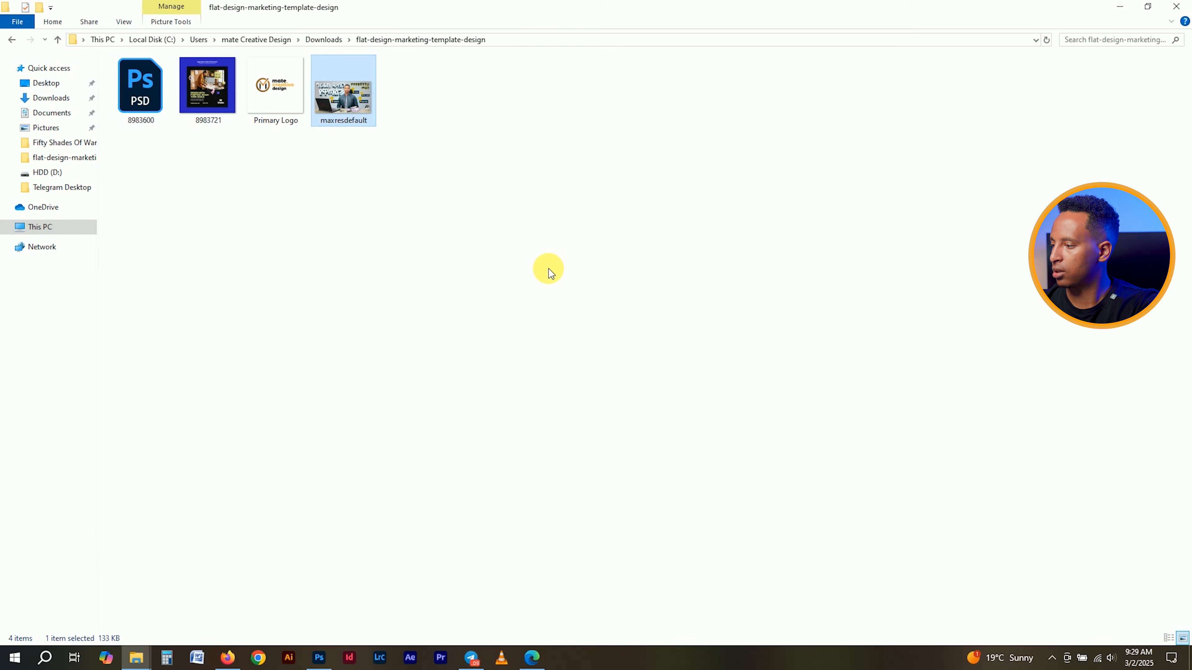
pyautogui.moveTo(333, 114); pyautogui.dragTo(319, 657)
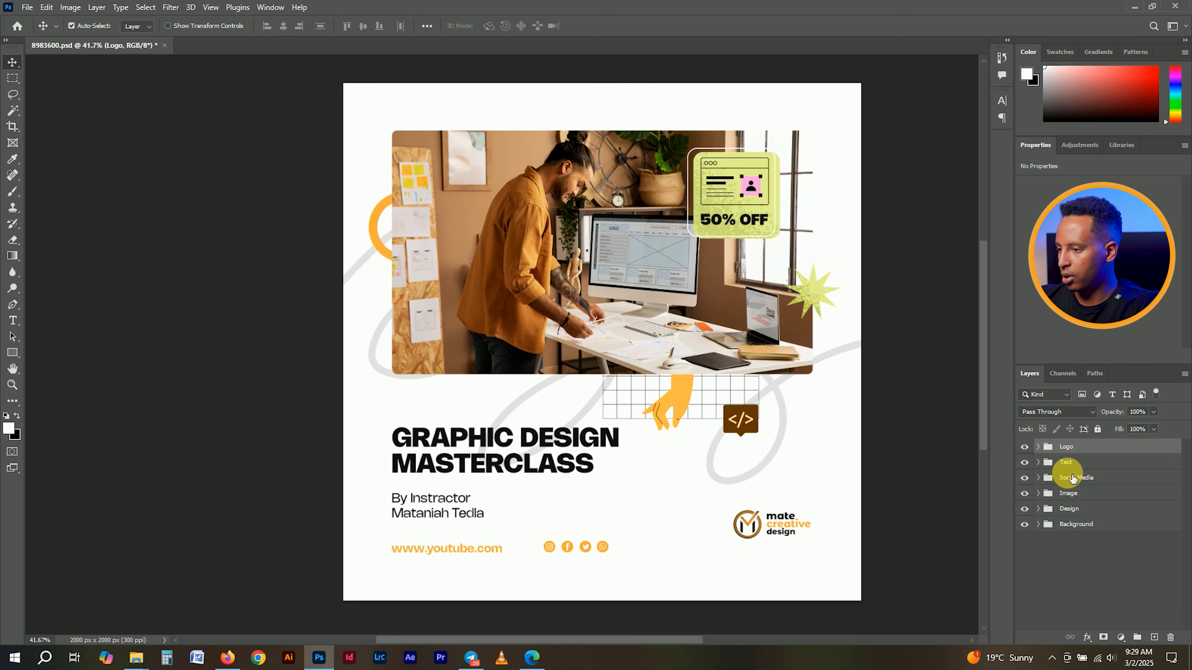
# - Open the Image placeholder smart object and place maxresdefault in it, scaled to fill the frame
pyautogui.click(1039, 493)
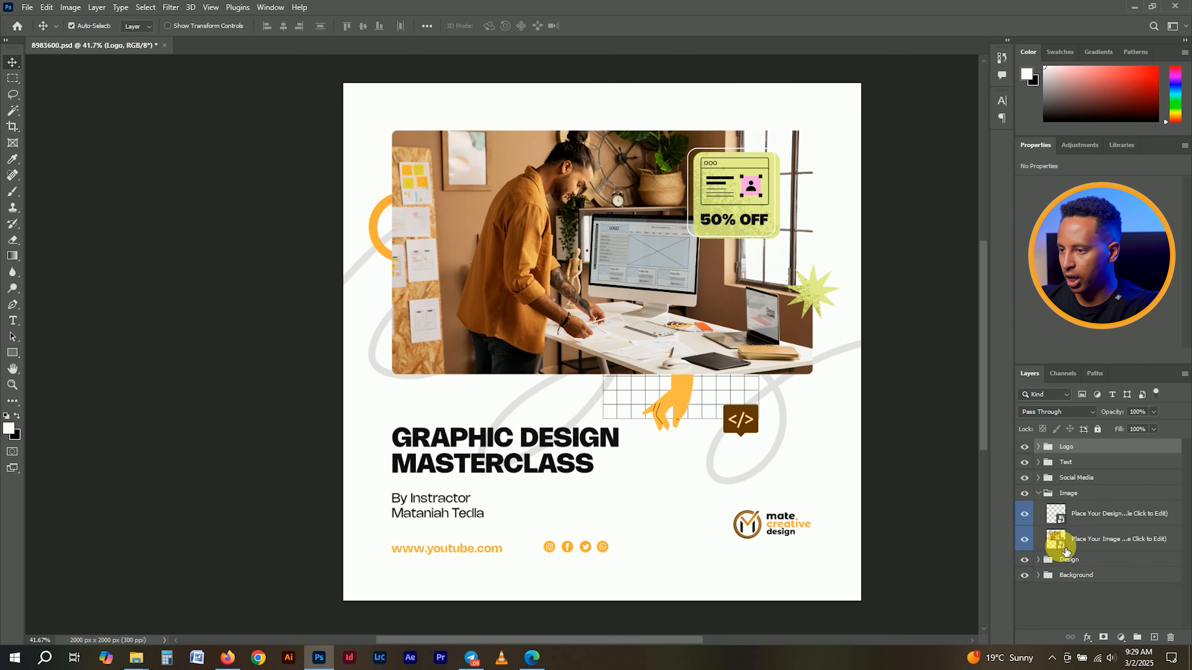
pyautogui.doubleClick(1060, 537)
pyautogui.moveTo(153, 653)
pyautogui.click(96, 597)
pyautogui.moveTo(341, 65); pyautogui.dragTo(446, 196)
pyautogui.moveTo(840, 158); pyautogui.dragTo(849, 150)
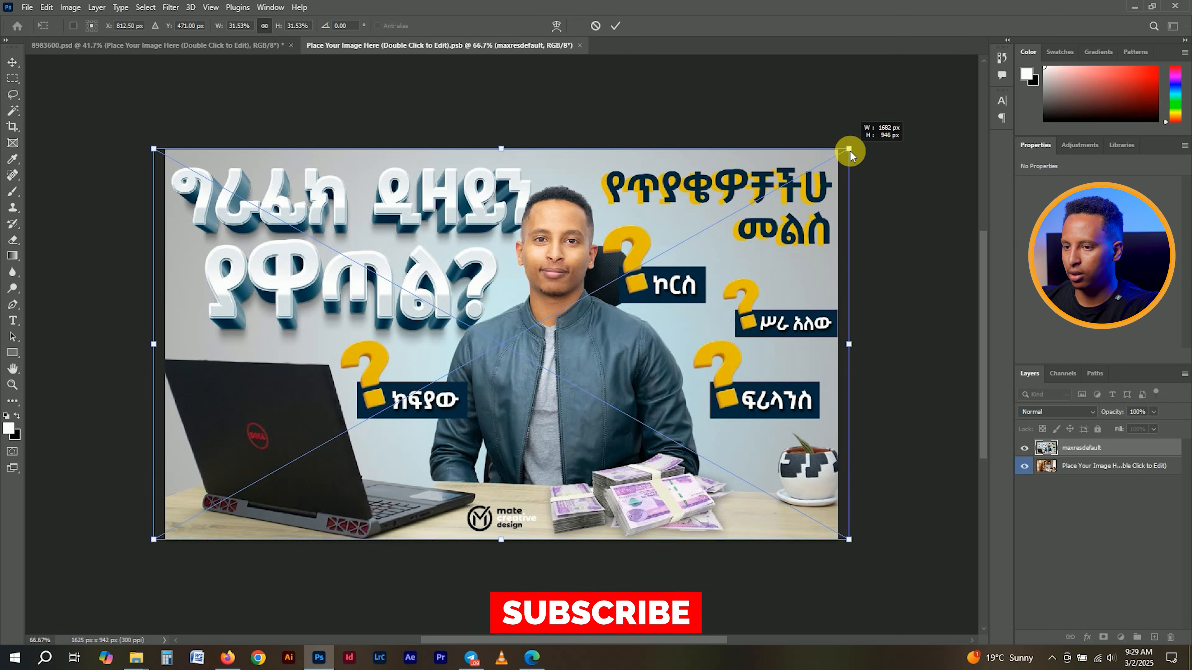
pyautogui.click(615, 25)
# - Delete the old placeholder photo layer and close the .psb document
pyautogui.click(1098, 473)
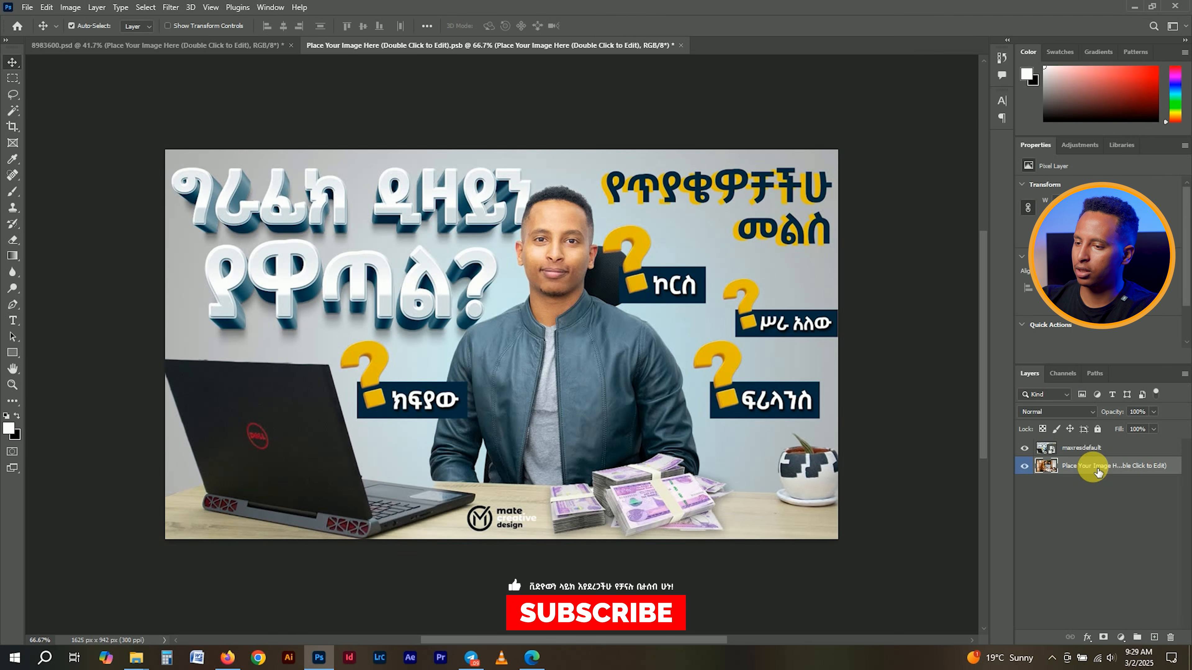
pyautogui.press('Delete')
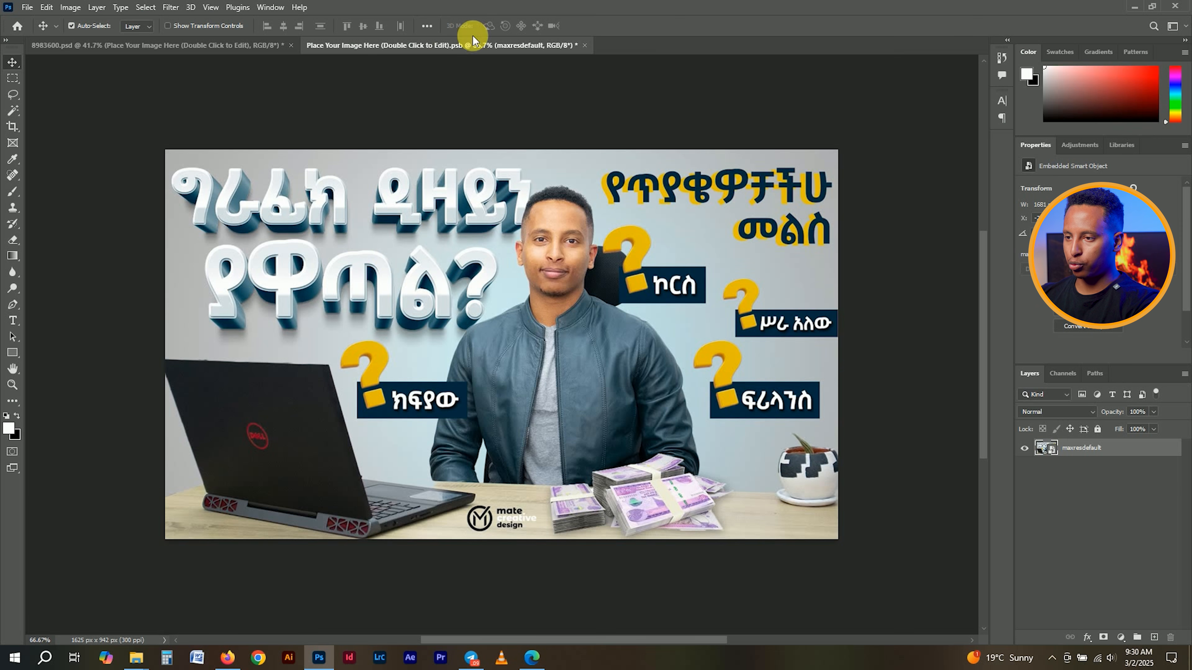
pyautogui.click(586, 45)
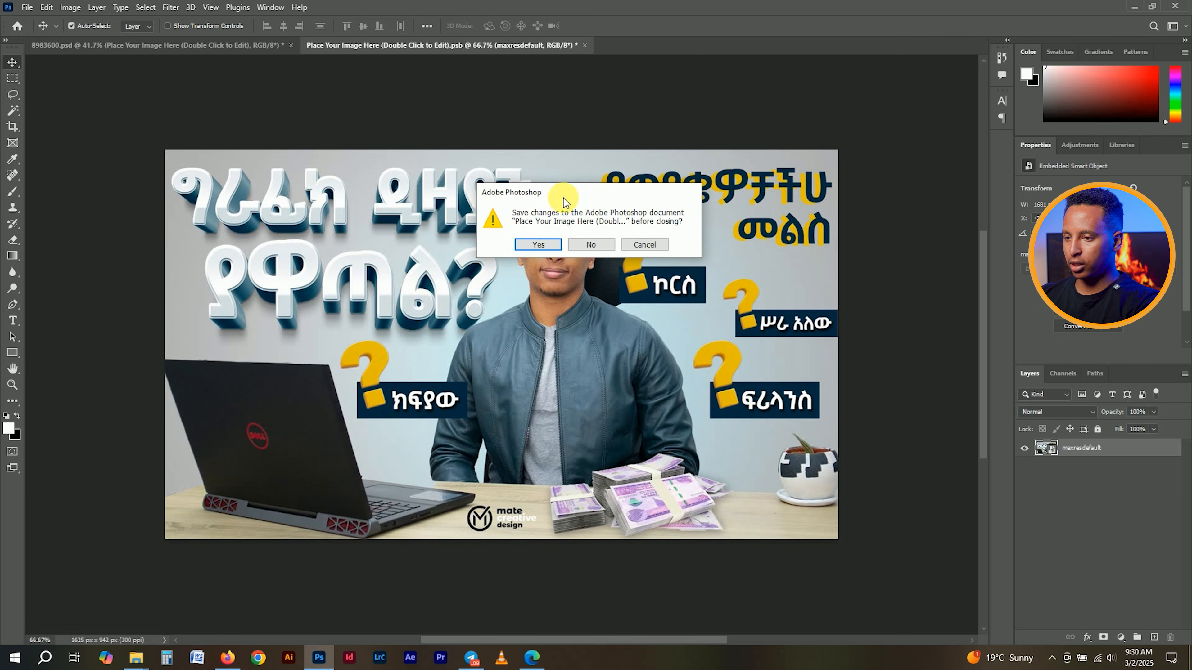
# - Save the smart object changes back into the poster and inspect the Place Your Design layer
pyautogui.click(549, 248)
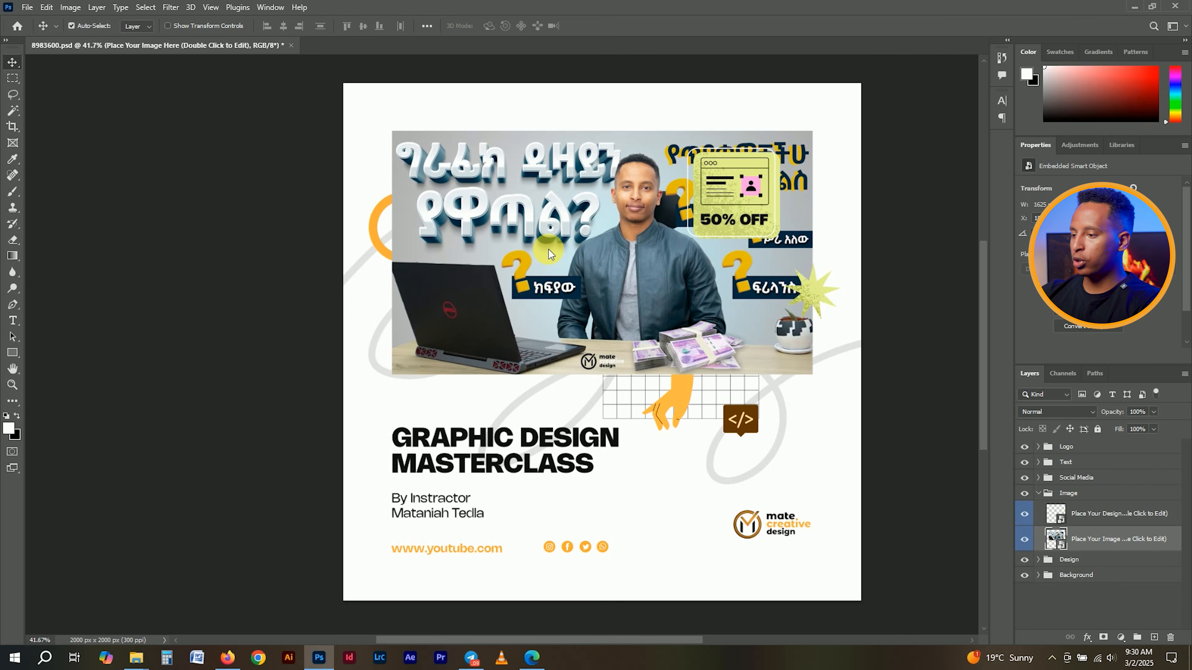
pyautogui.click(1105, 516)
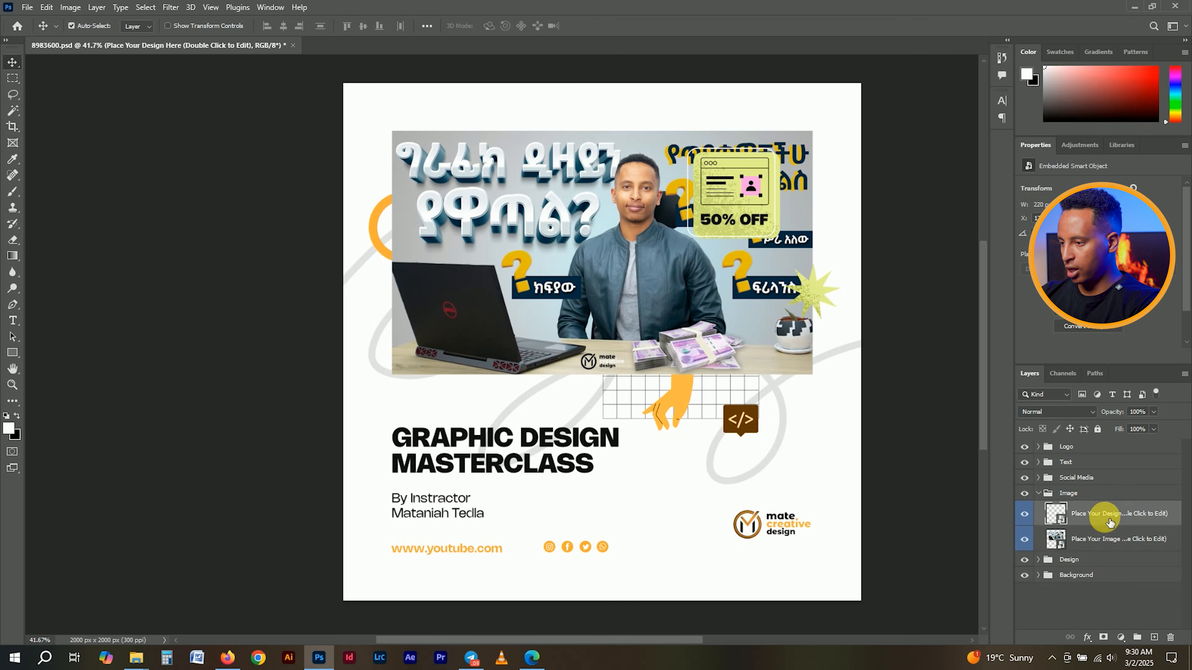
pyautogui.rightClick(1105, 518)
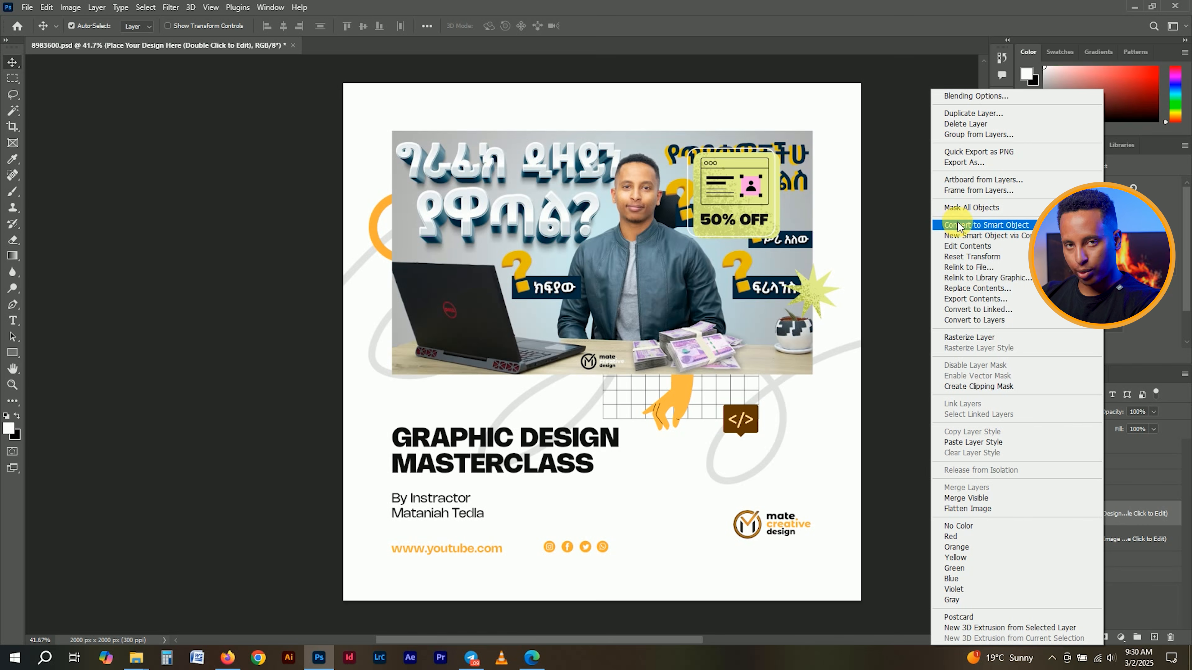
pyautogui.click(1133, 542)
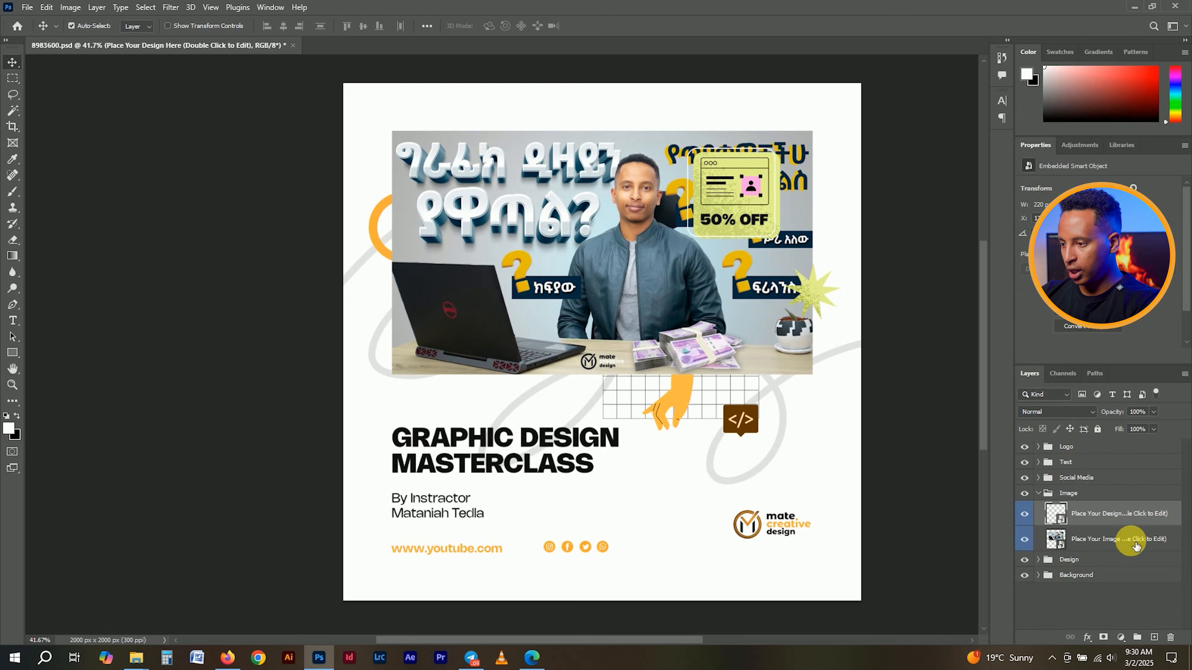
# - Reopen the photo smart object, compare it with the poster's updated frame, and close it
pyautogui.doubleClick(1065, 549)
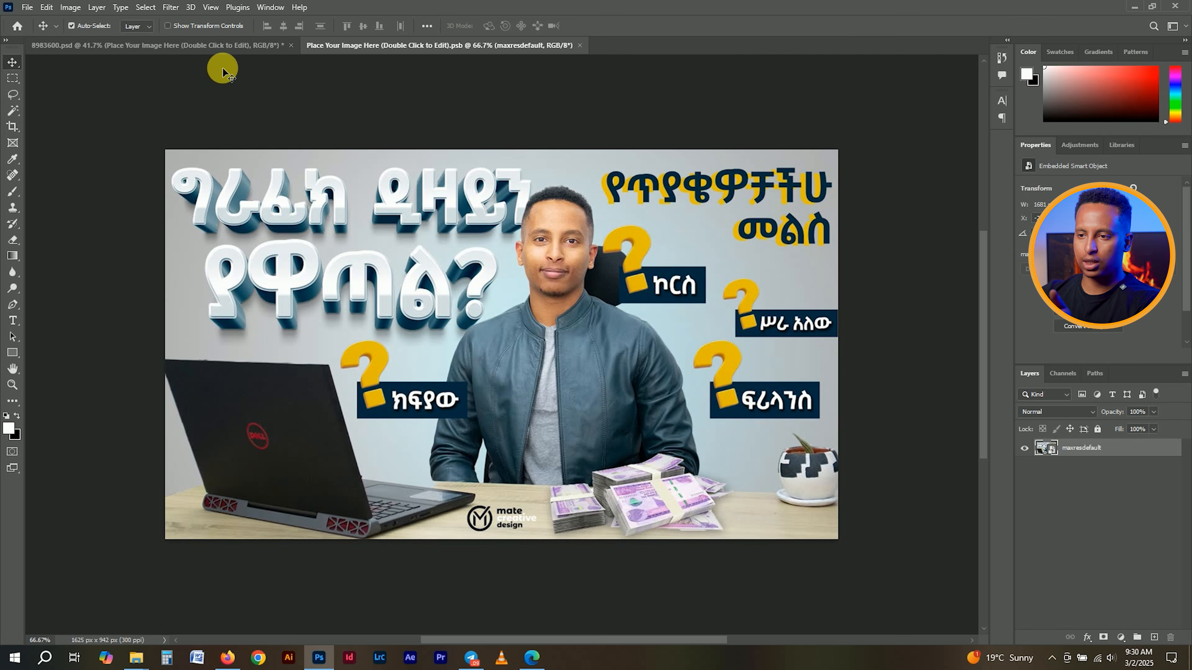
pyautogui.click(225, 52)
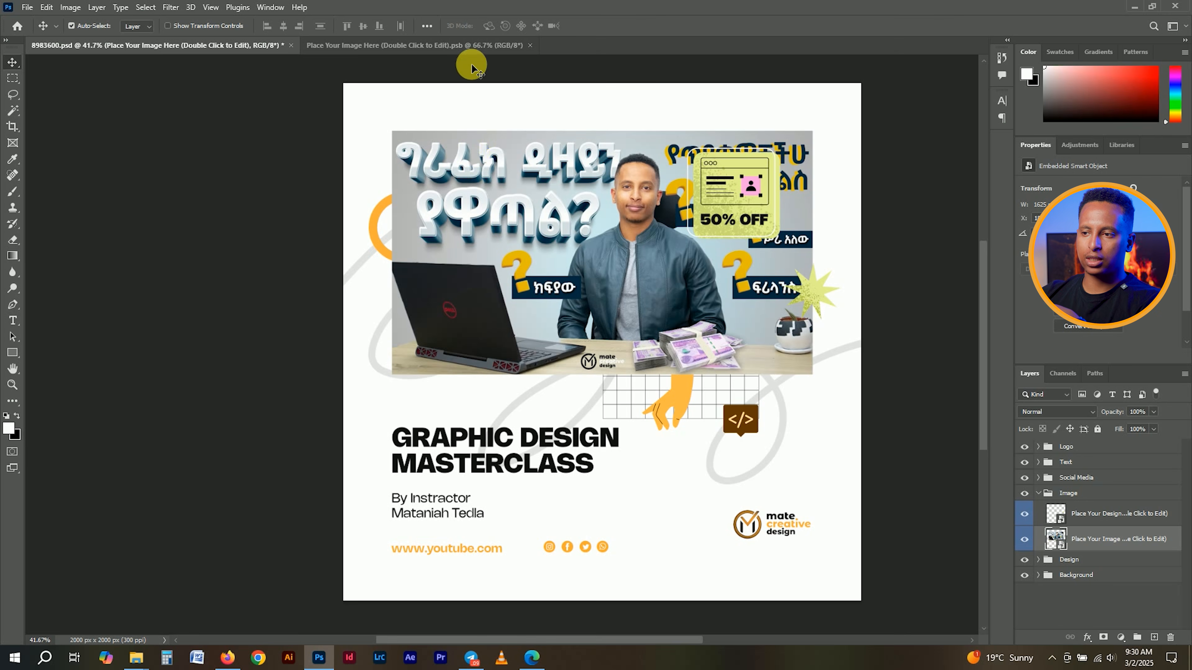
pyautogui.click(471, 47)
pyautogui.click(530, 45)
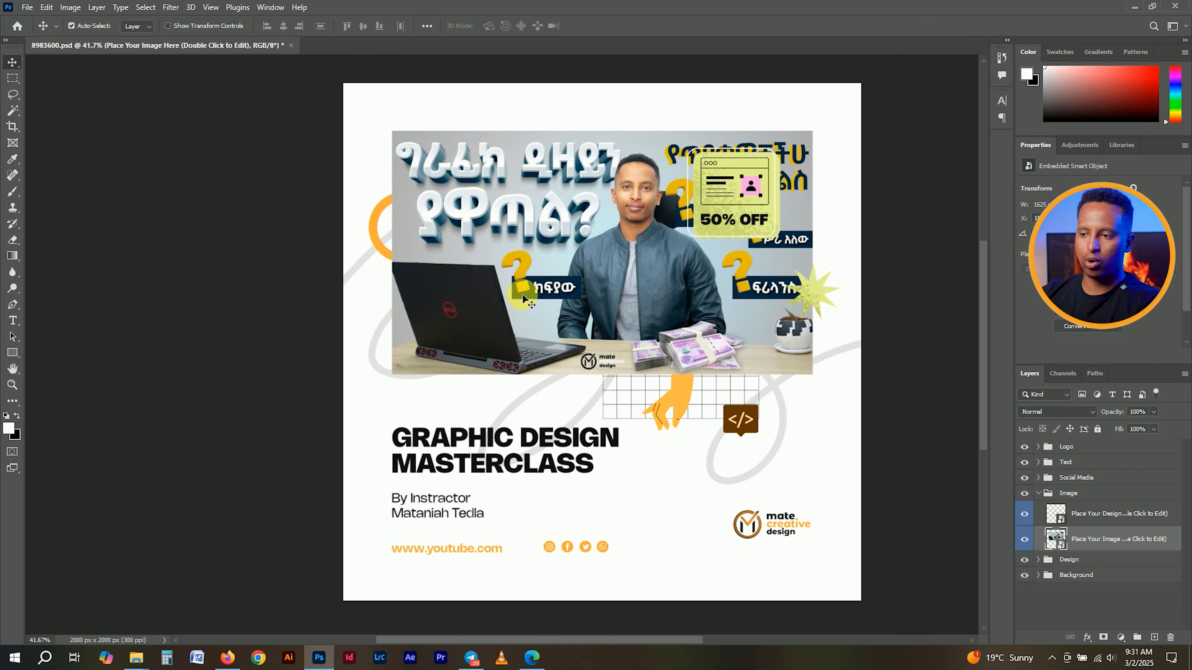
# - Locate the 50% OFF card in the Text group by toggling its visibility, and select the Offer group
pyautogui.click(1044, 496)
pyautogui.click(1044, 470)
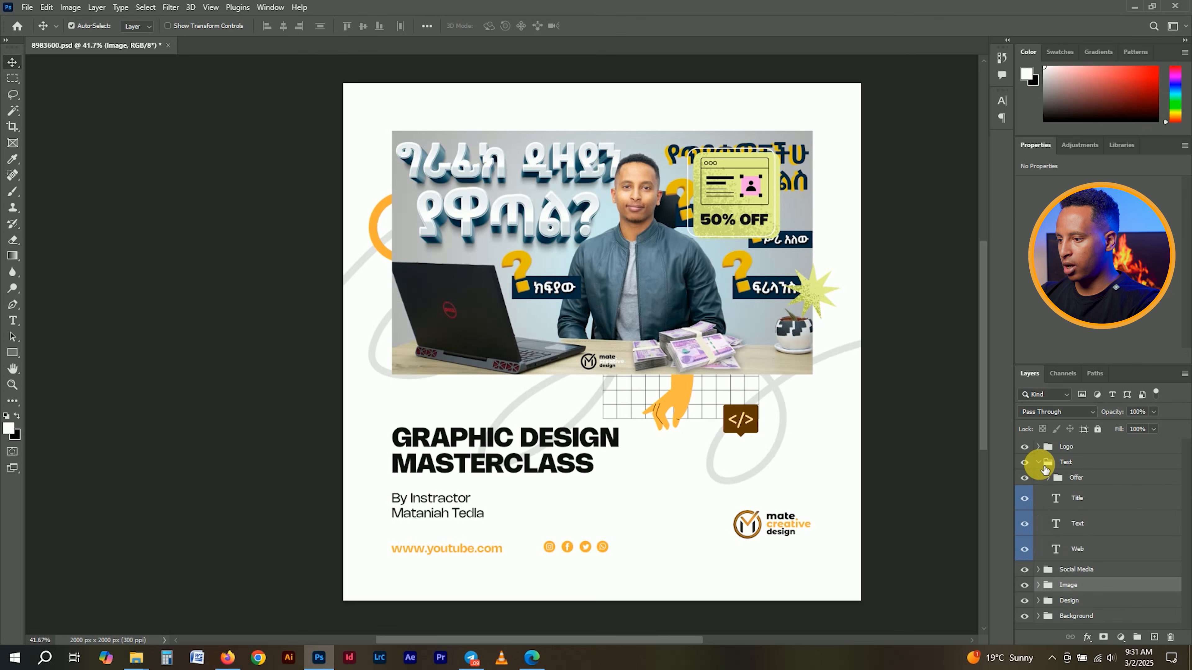
pyautogui.click(1025, 478)
pyautogui.click(1026, 478)
pyautogui.click(1025, 478)
pyautogui.click(1025, 478)
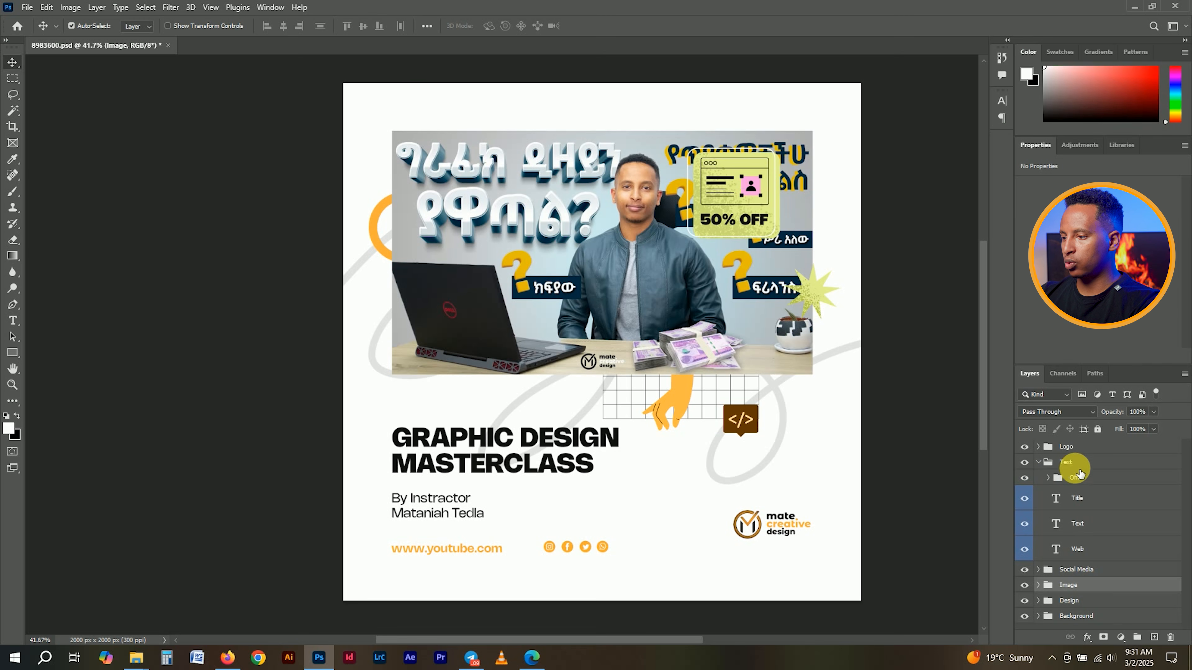
pyautogui.click(1057, 483)
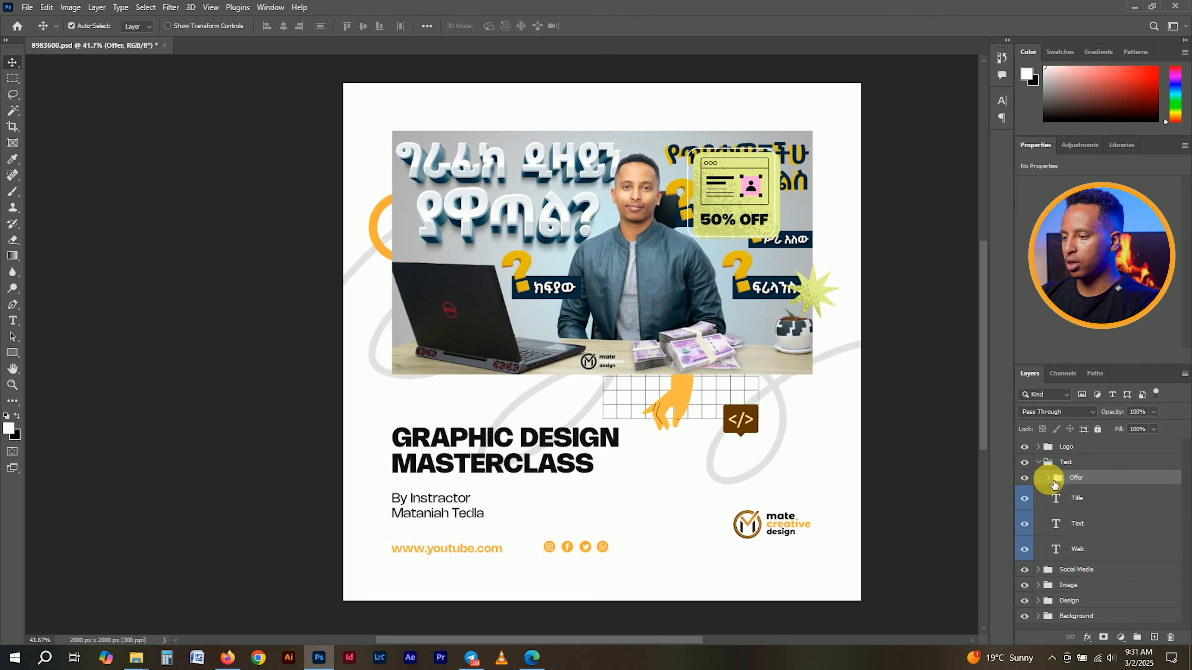
# - Try moving and shrinking the 50% OFF card beside the headline, then undo those attempts
pyautogui.moveTo(732, 193); pyautogui.dragTo(653, 479)
pyautogui.hotkey('ctrl', 't')
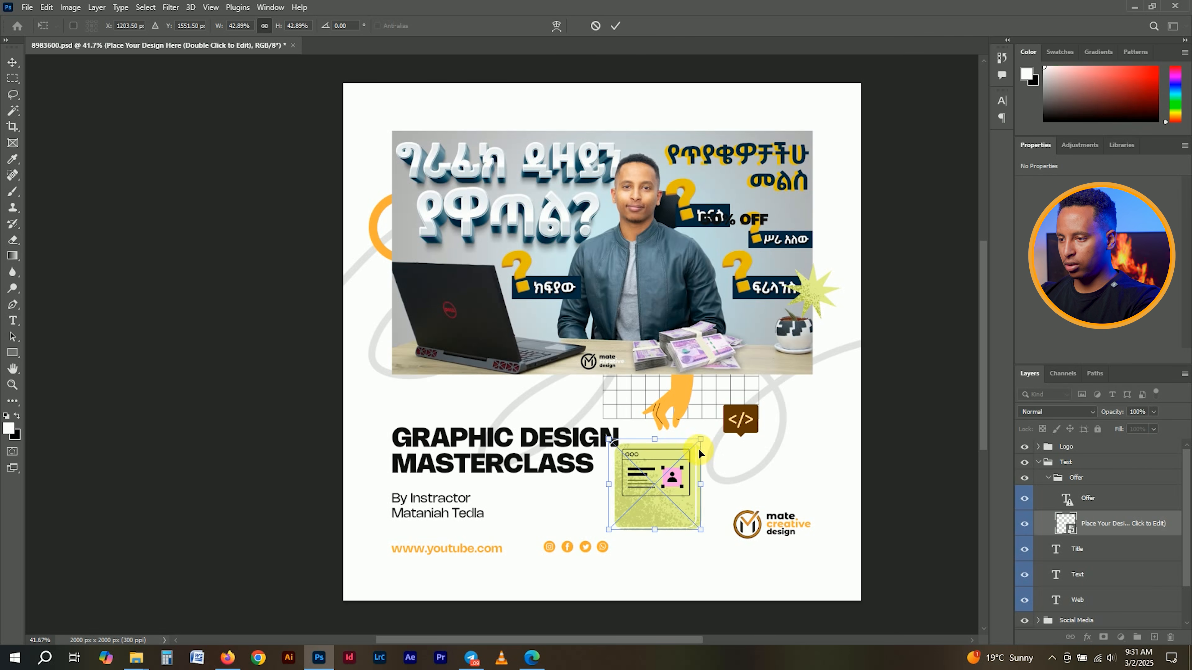
pyautogui.moveTo(707, 444); pyautogui.dragTo(685, 455)
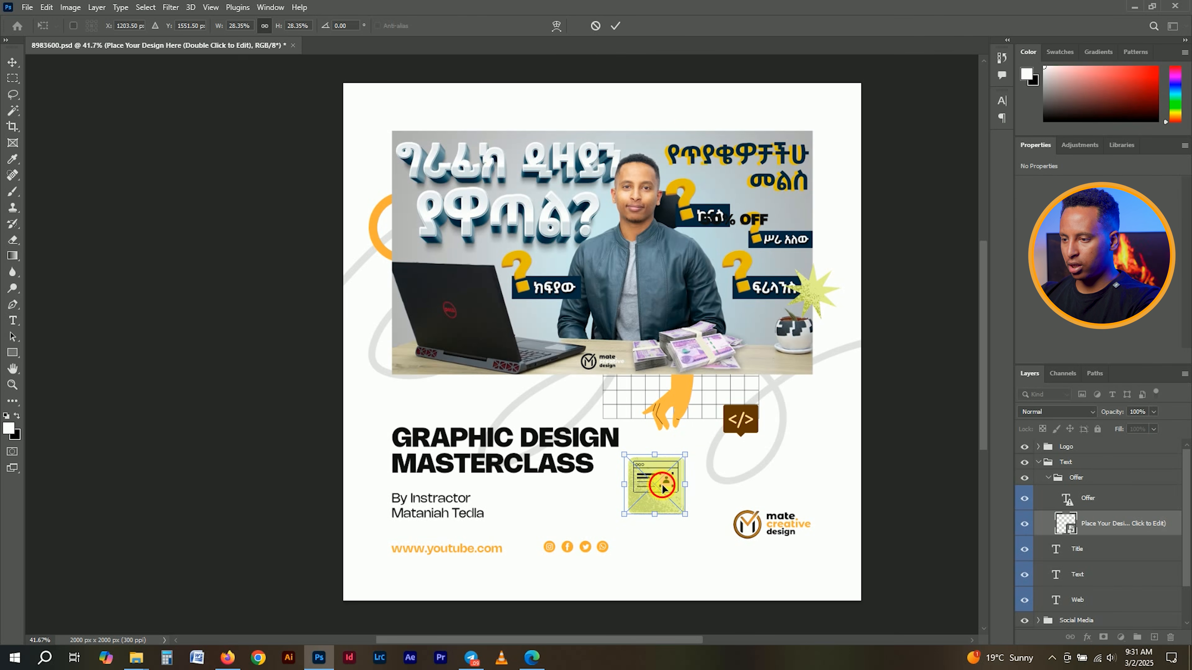
pyautogui.hotkey('ctrl', 'z')
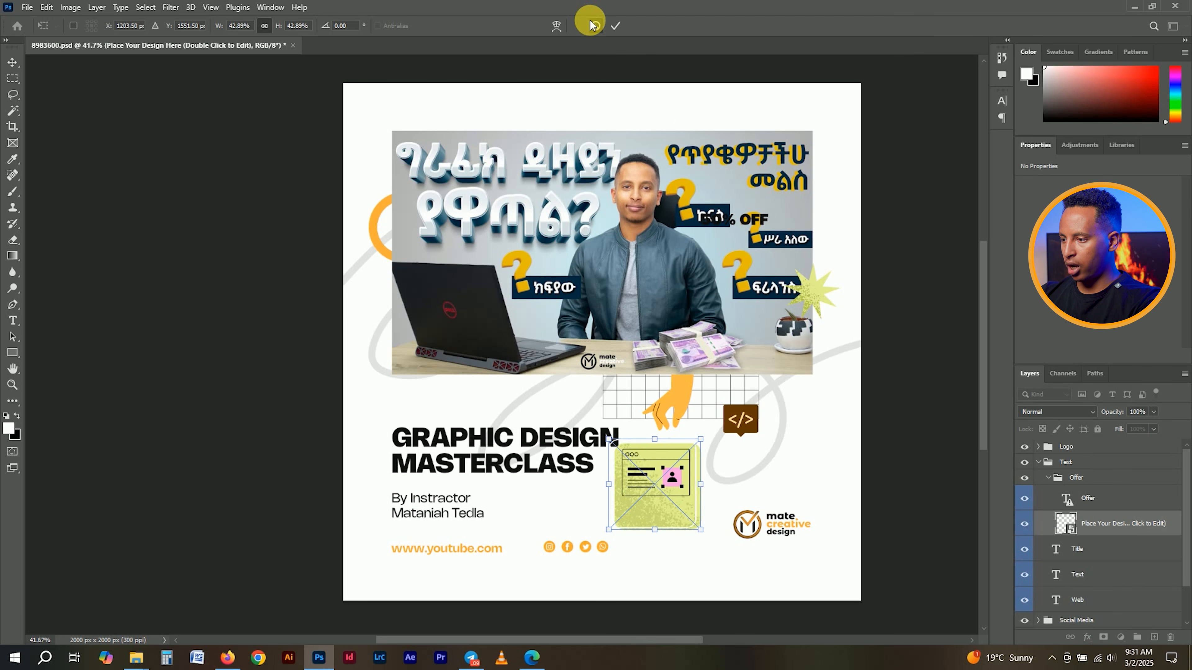
pyautogui.click(592, 25)
pyautogui.click(1054, 484)
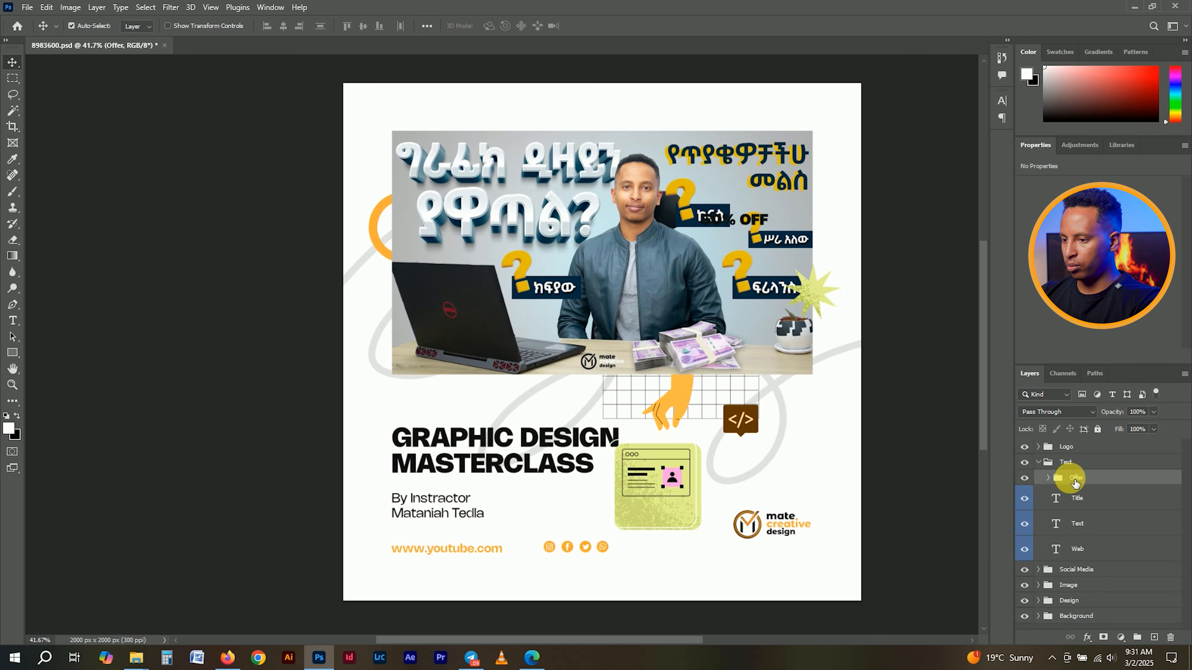
pyautogui.hotkey('ctrl', 'z')
pyautogui.moveTo(754, 205); pyautogui.dragTo(694, 441)
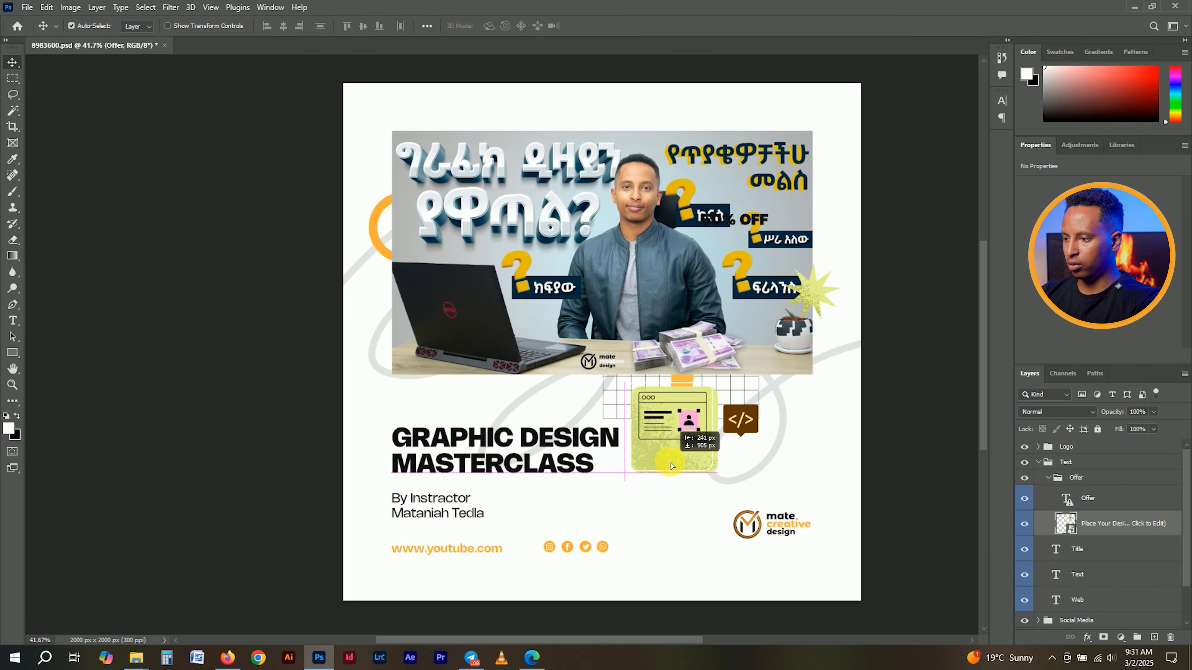
pyautogui.hotkey('ctrl', 'z')
pyautogui.click(1085, 479)
pyautogui.click(1049, 478)
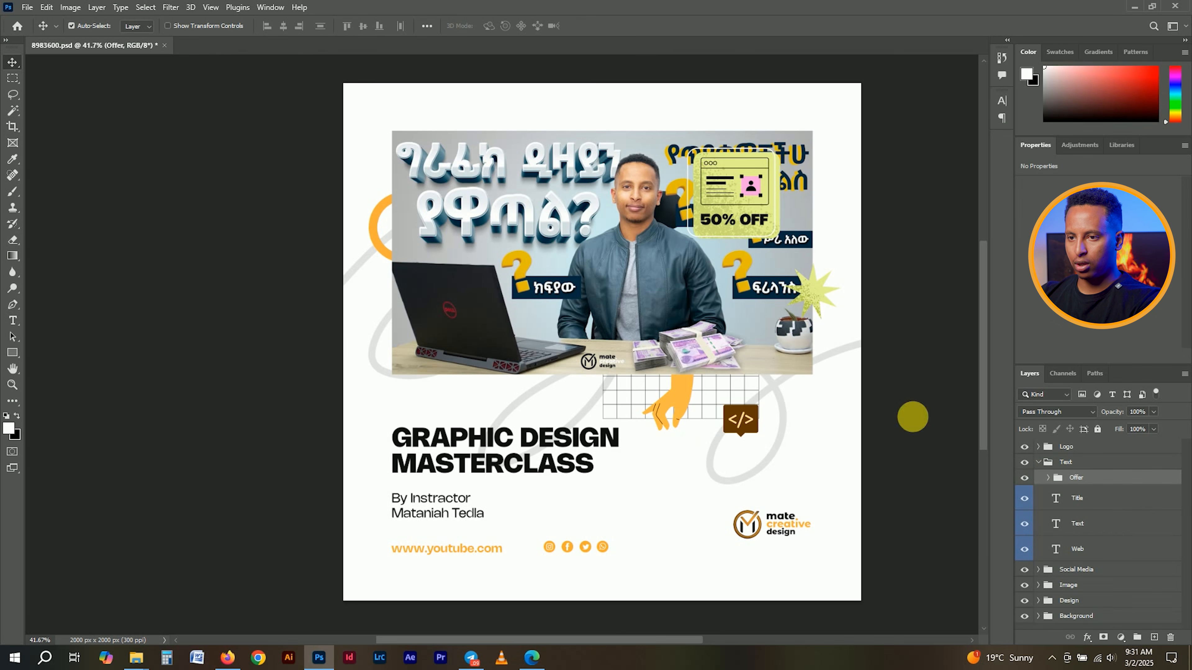
# - With Auto-Select off, move the 50% OFF badge beside the title and scale it to about 76%
pyautogui.click(71, 25)
pyautogui.moveTo(741, 147); pyautogui.dragTo(662, 496)
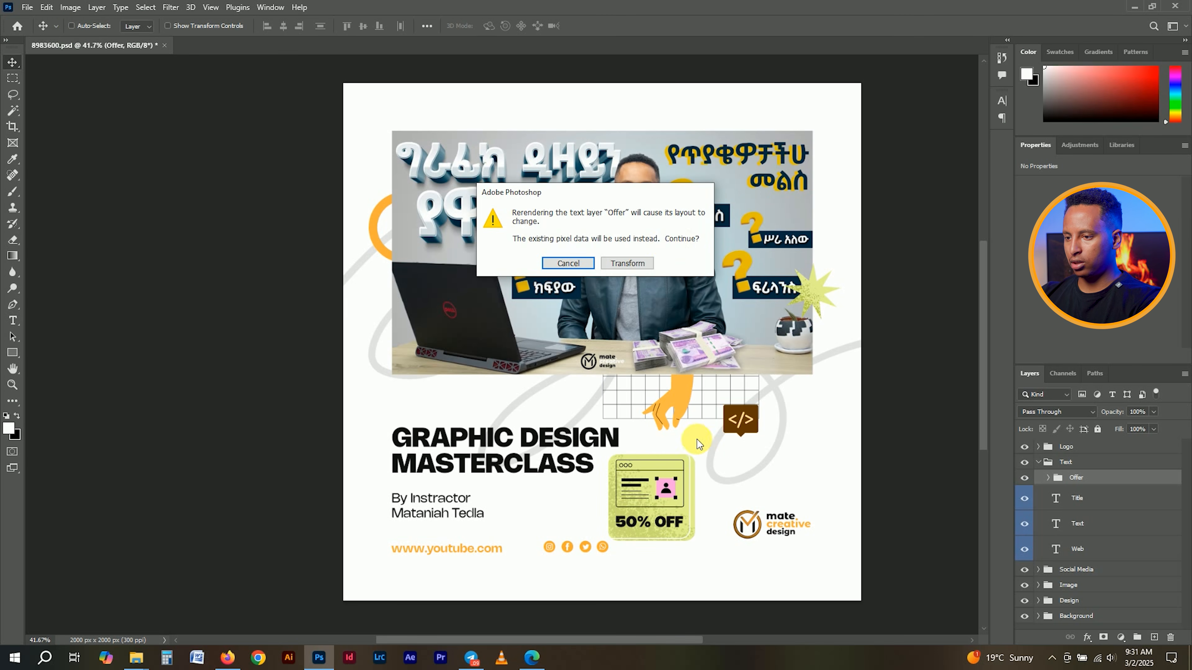
pyautogui.click(614, 263)
pyautogui.moveTo(694, 451); pyautogui.dragTo(668, 488)
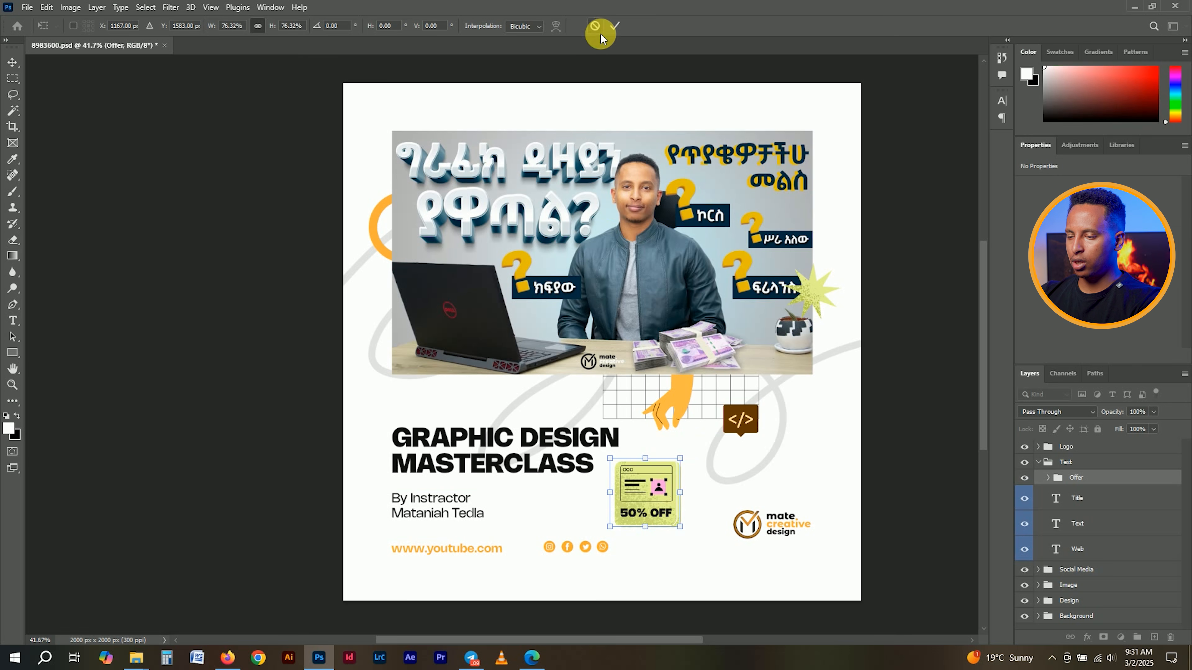
pyautogui.click(614, 27)
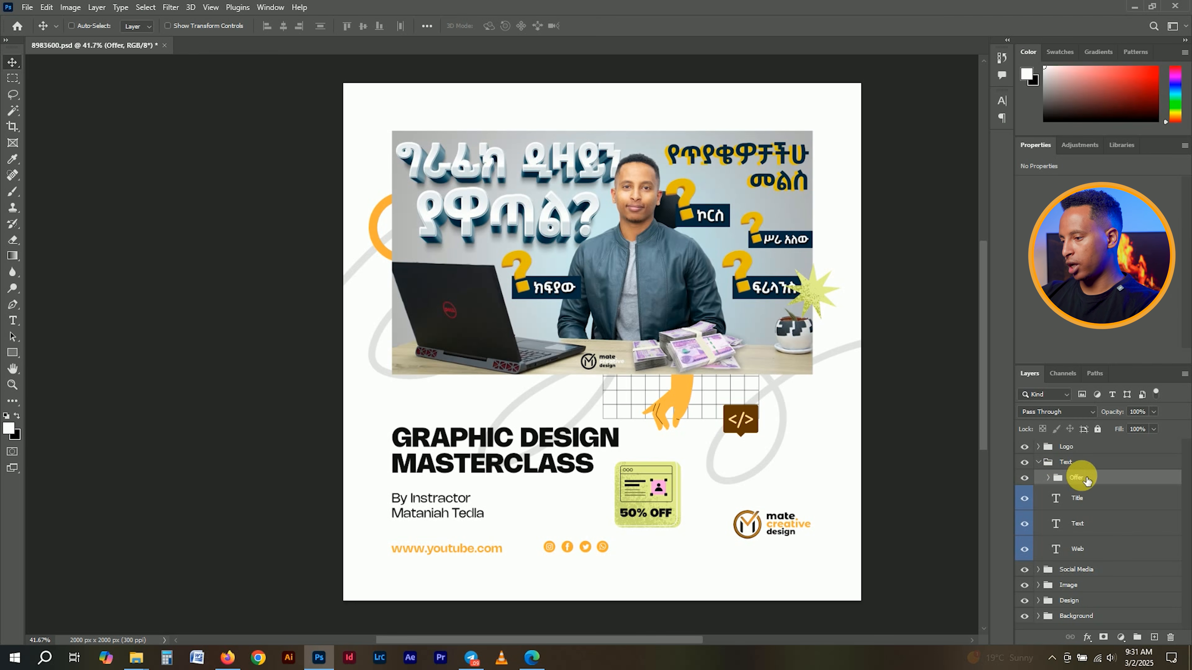
# - Open the Offer badge artwork smart object and select its vector layer
pyautogui.click(1048, 477)
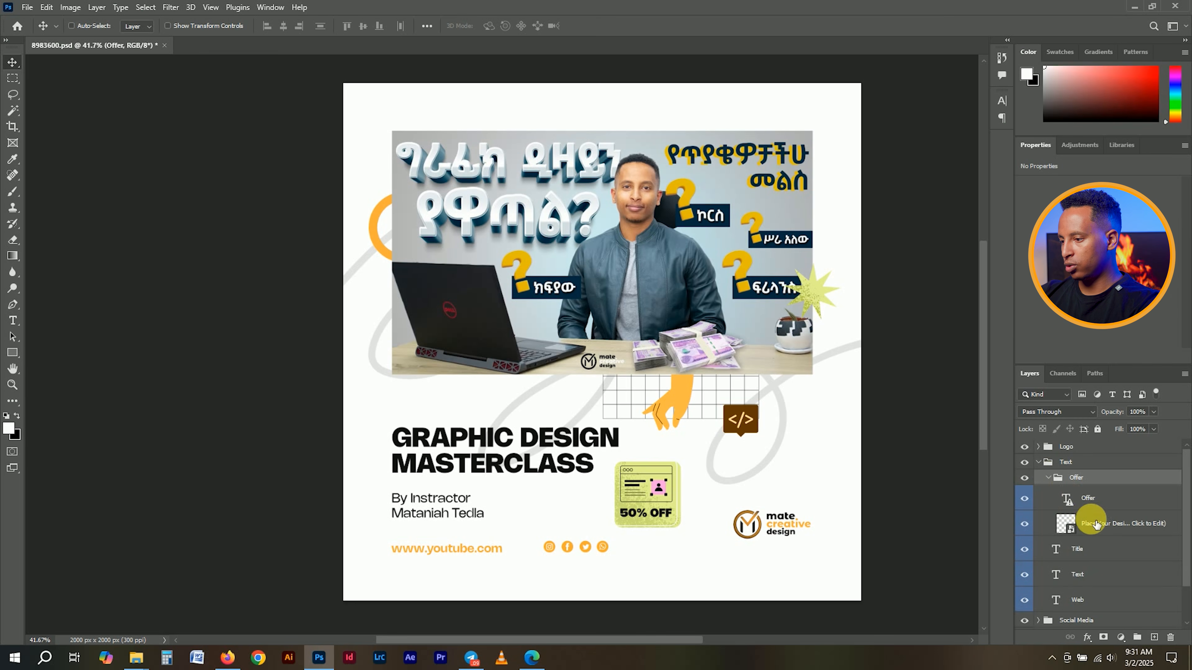
pyautogui.click(1079, 527)
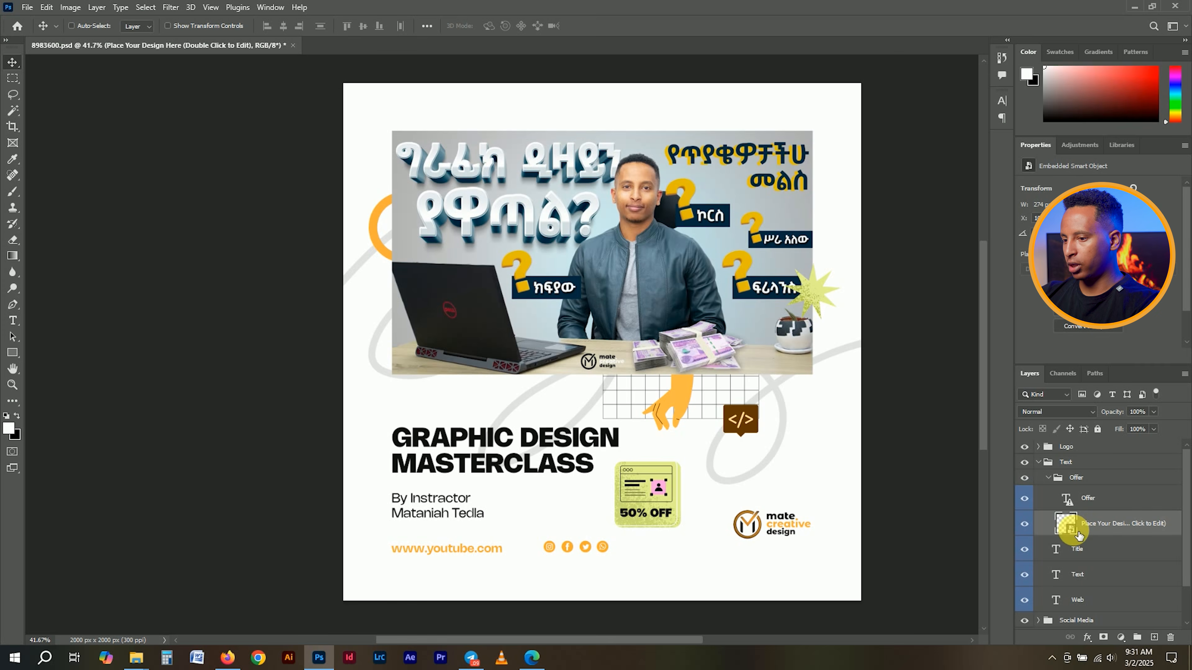
pyautogui.doubleClick(1075, 530)
pyautogui.click(1107, 478)
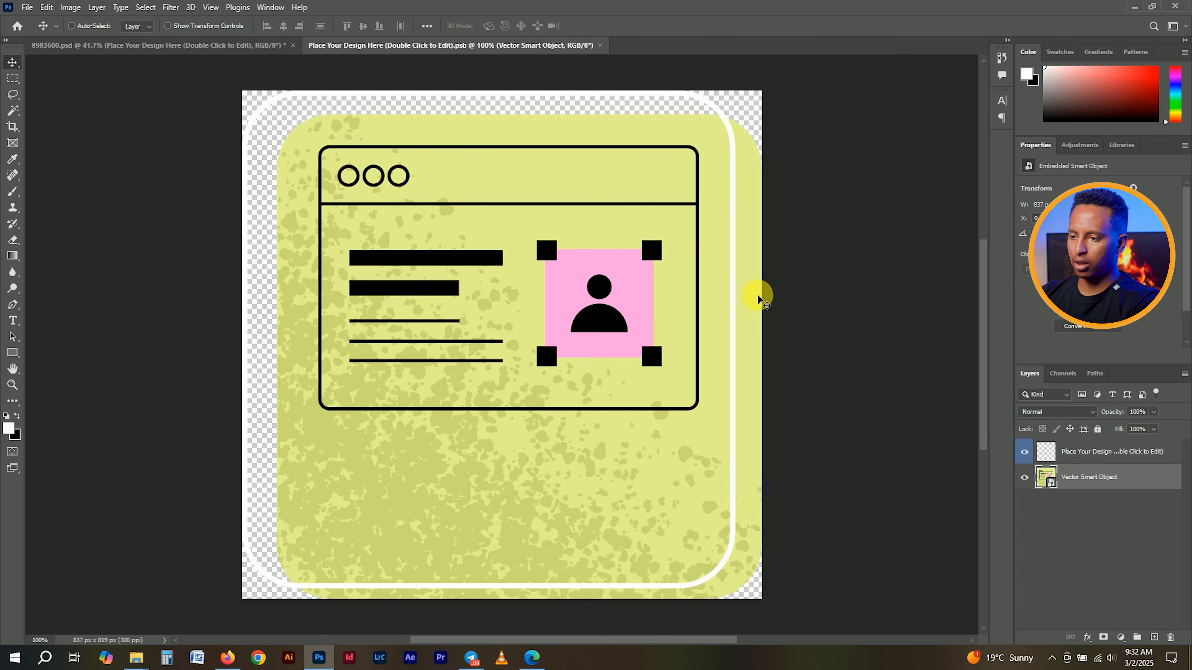
# - Sample the orange from the flyer's circle as the colour for the badge fill
pyautogui.click(1122, 637)
pyautogui.click(1135, 422)
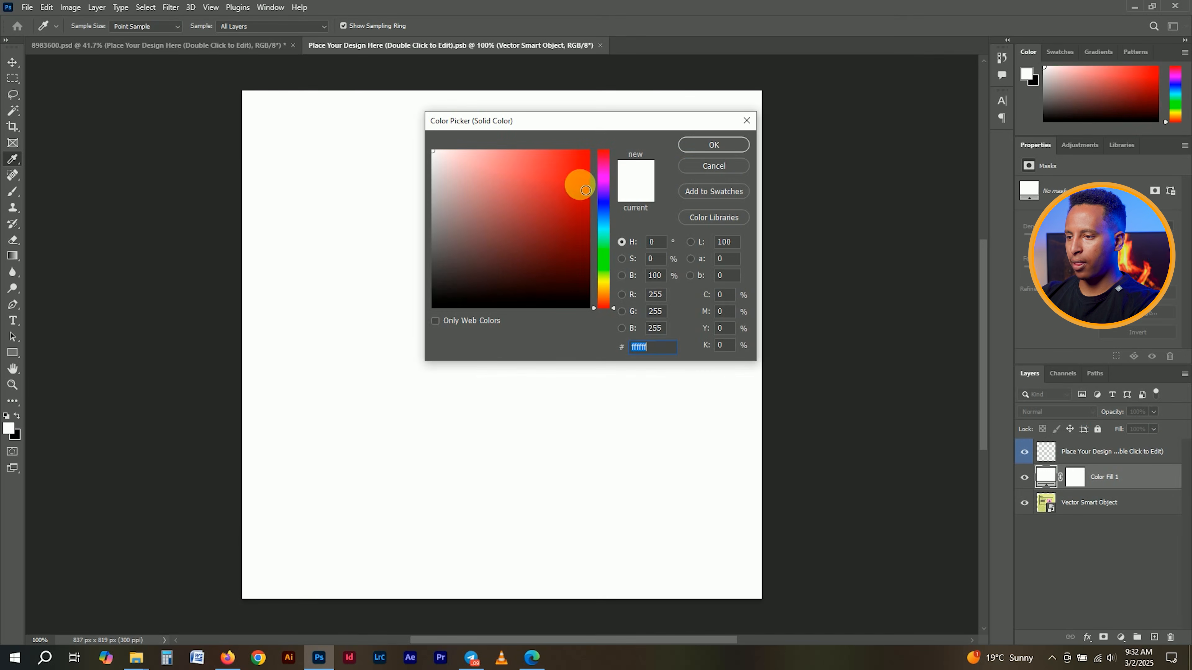
pyautogui.click(710, 168)
pyautogui.click(176, 47)
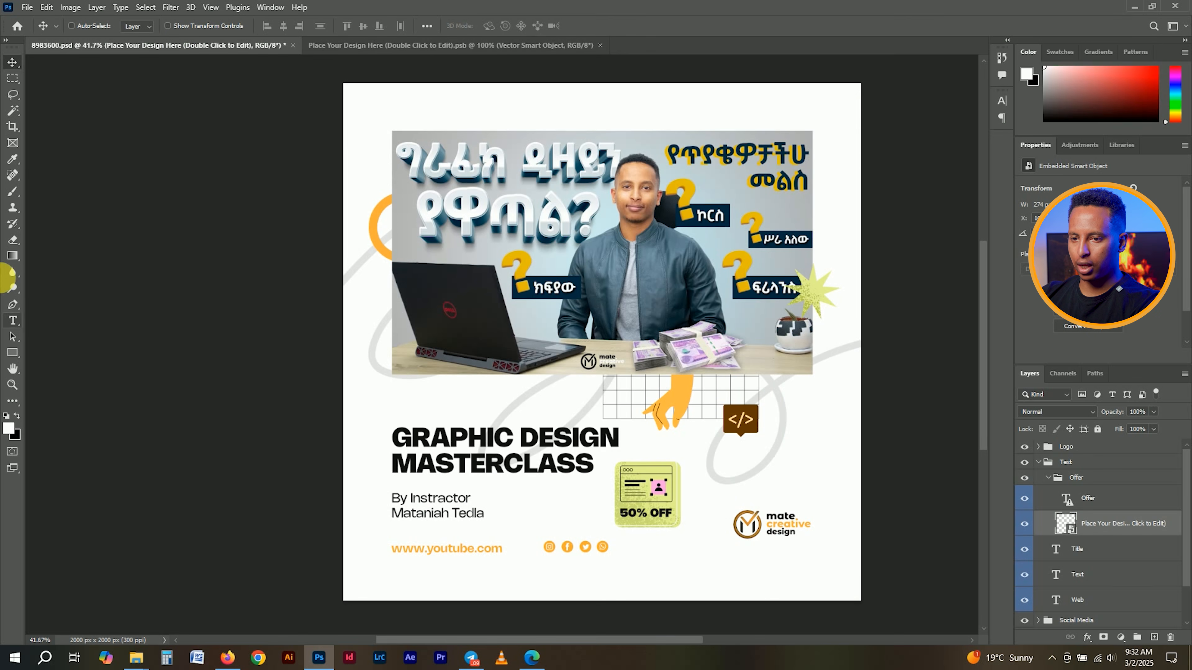
pyautogui.click(13, 159)
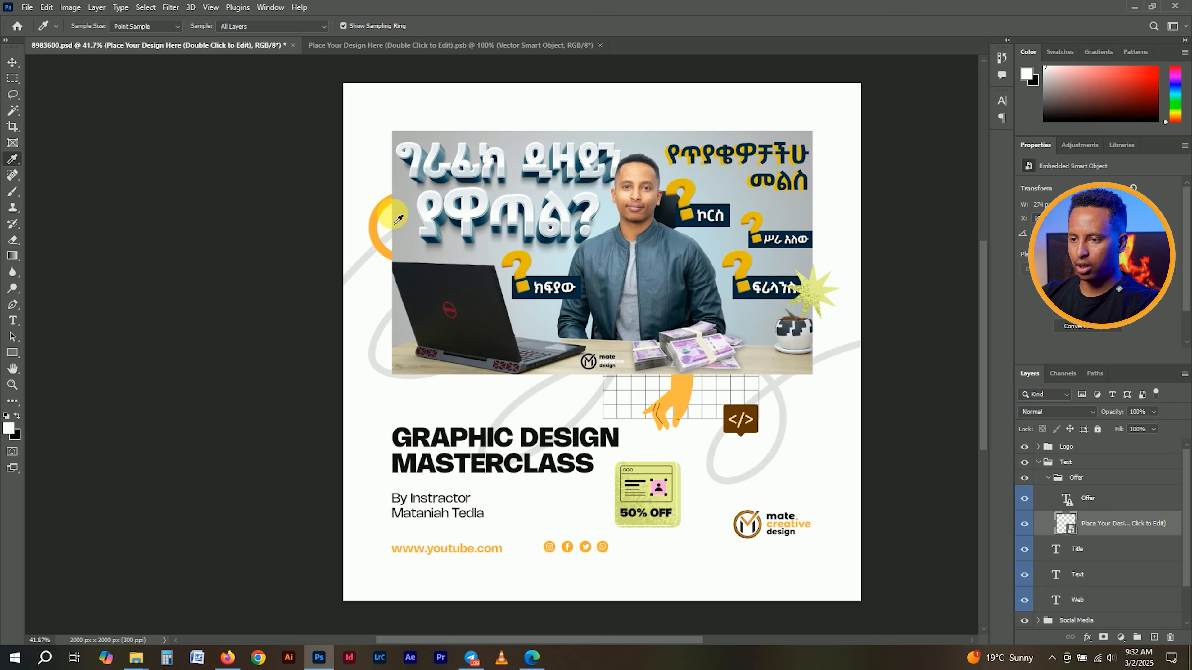
pyautogui.click(382, 207)
pyautogui.click(524, 45)
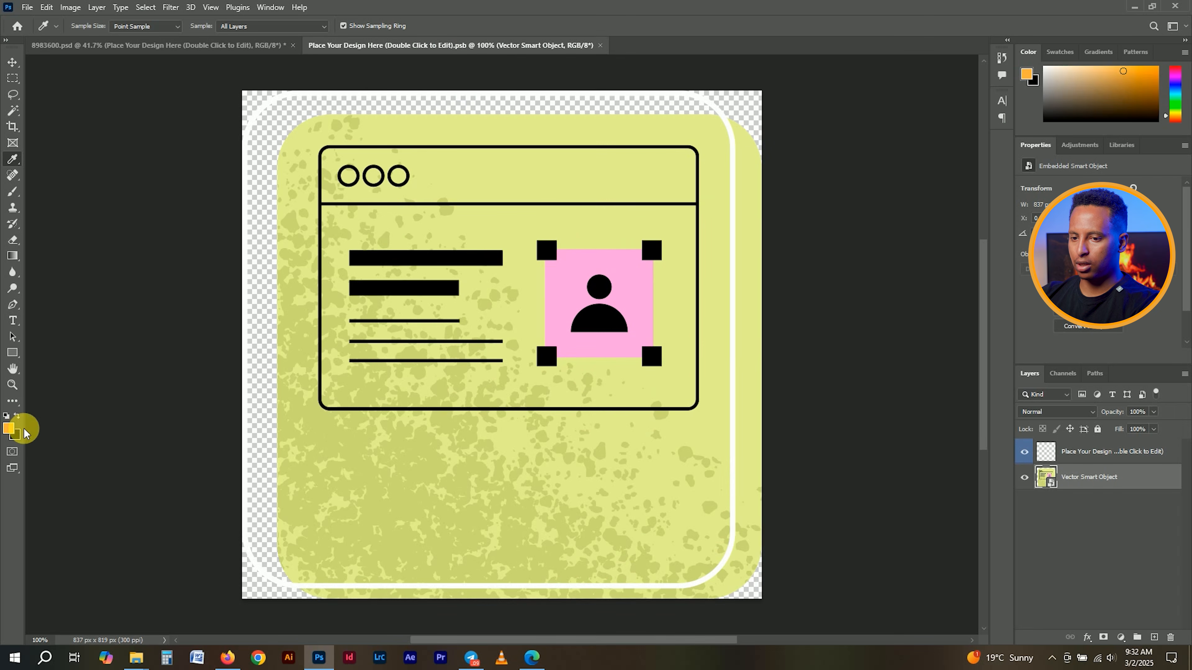
pyautogui.click(8, 428)
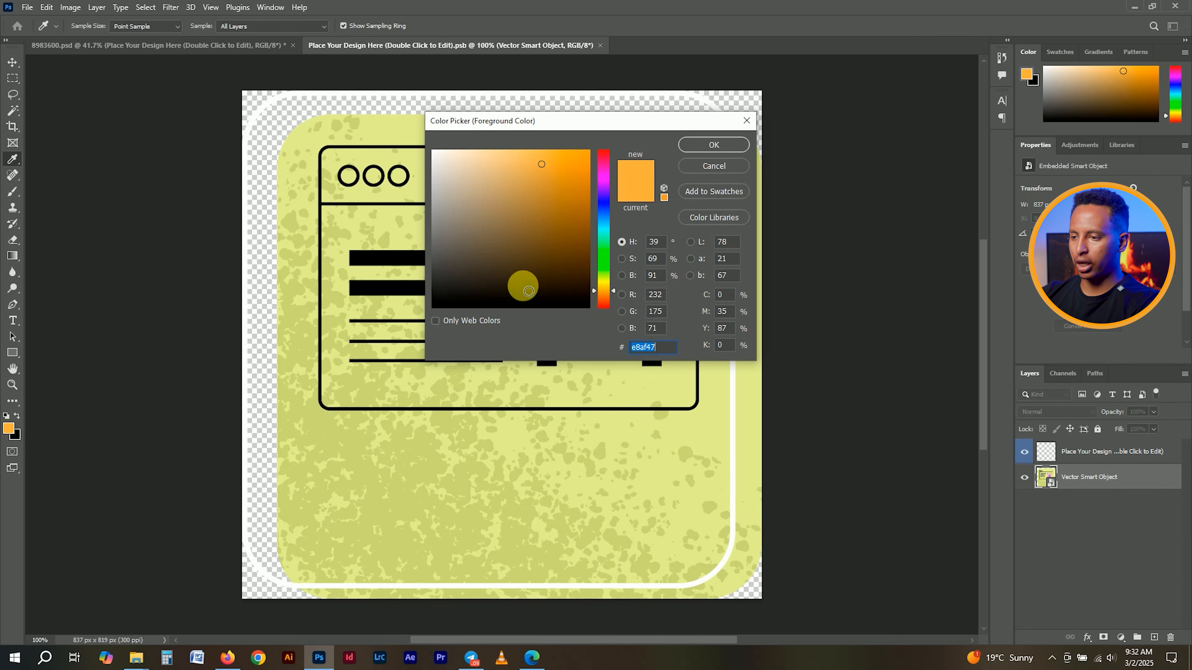
pyautogui.click(697, 145)
pyautogui.click(13, 62)
# - Add an orange Solid Color fill layer clipped to the rounded badge shape
pyautogui.click(1132, 638)
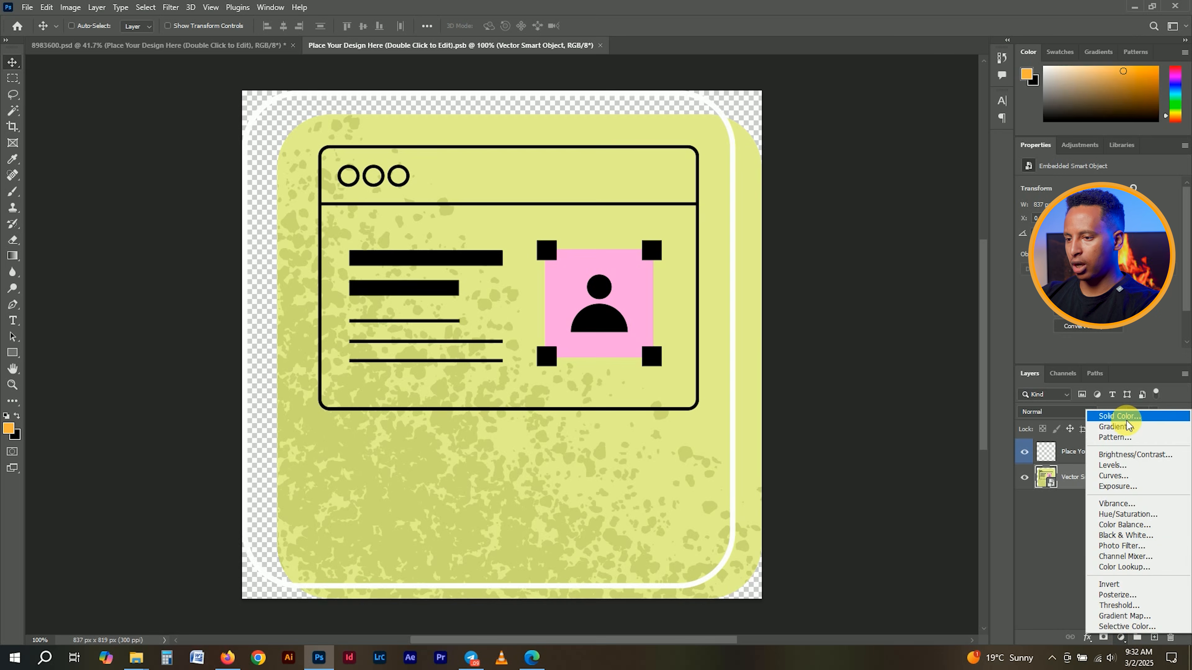
pyautogui.click(1129, 414)
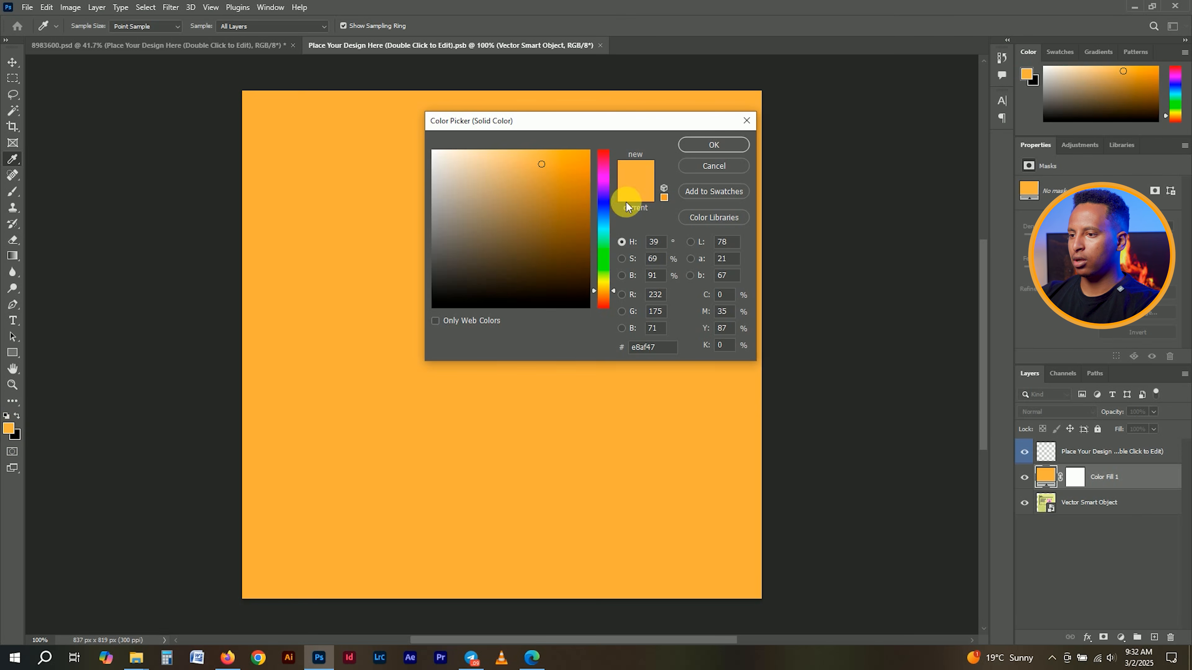
pyautogui.click(682, 142)
pyautogui.rightClick(1123, 476)
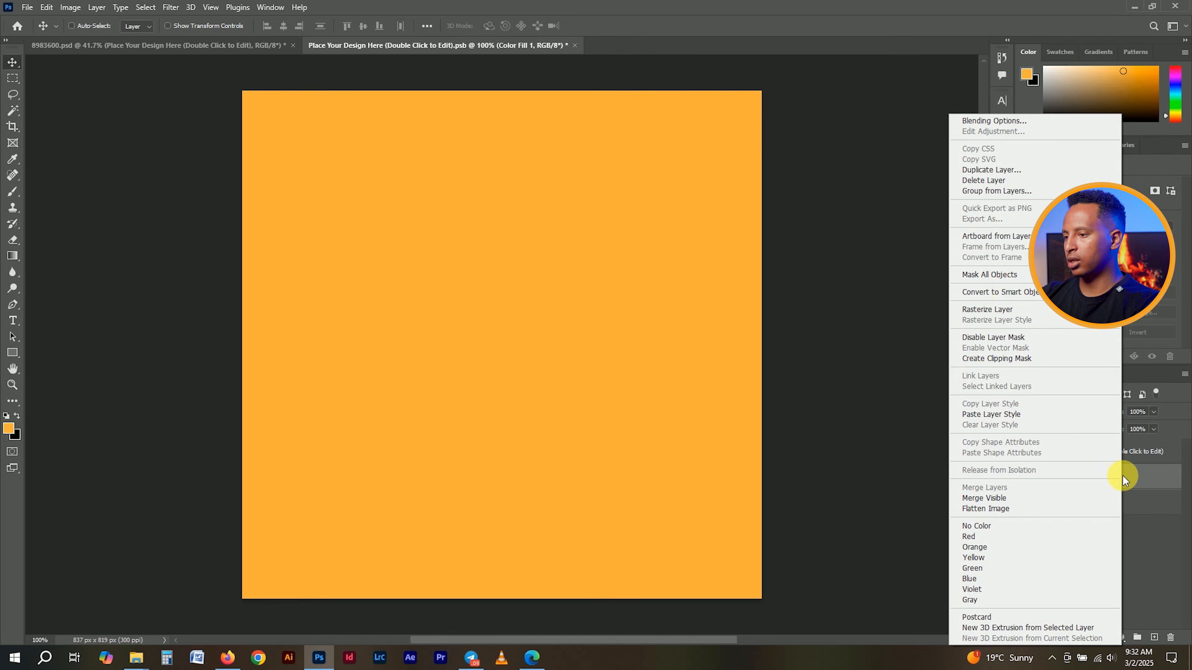
pyautogui.click(1011, 358)
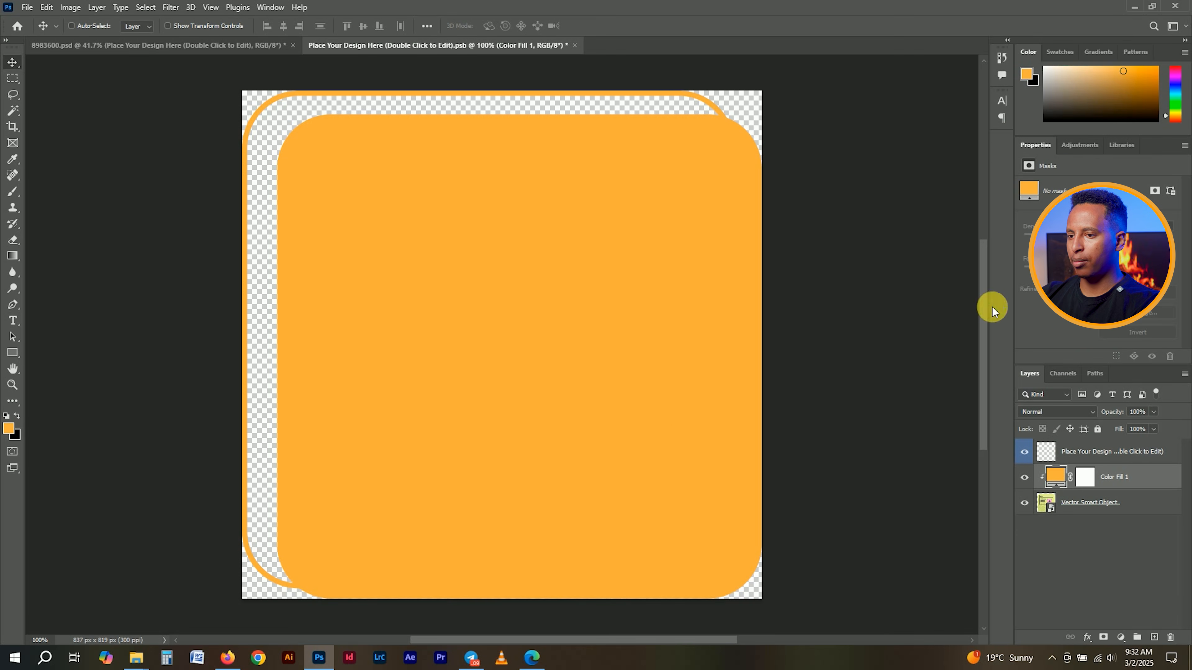
# - Set the orange fill's blend mode to Color, then close and save the badge artwork
pyautogui.click(1042, 412)
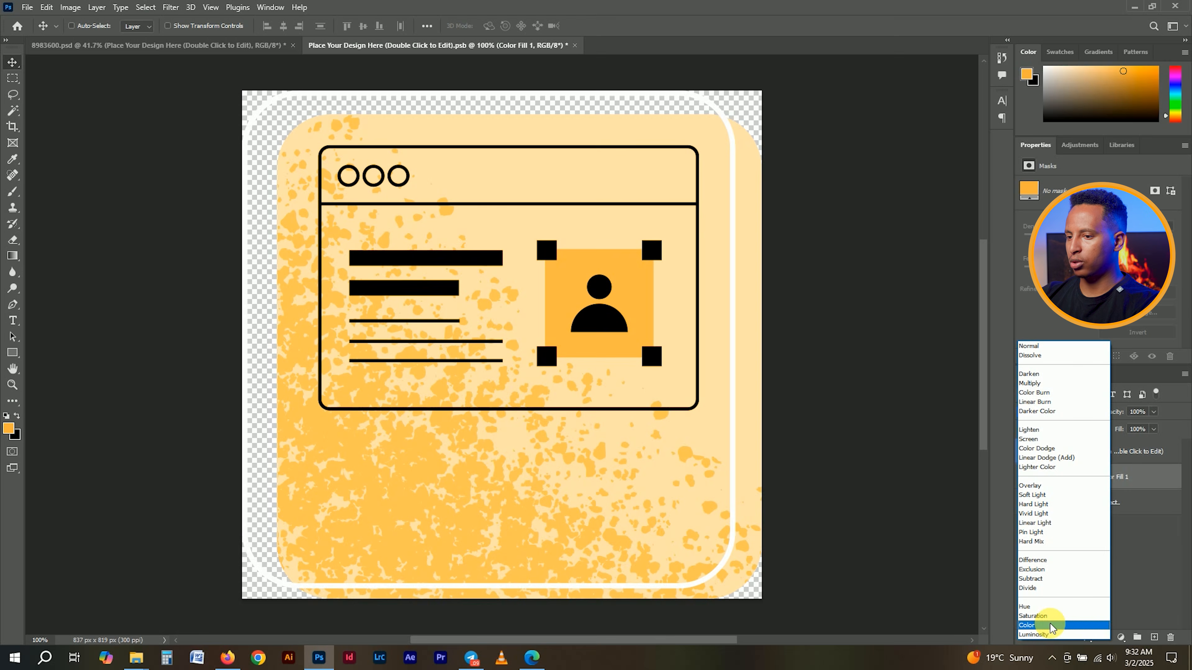
pyautogui.click(1050, 623)
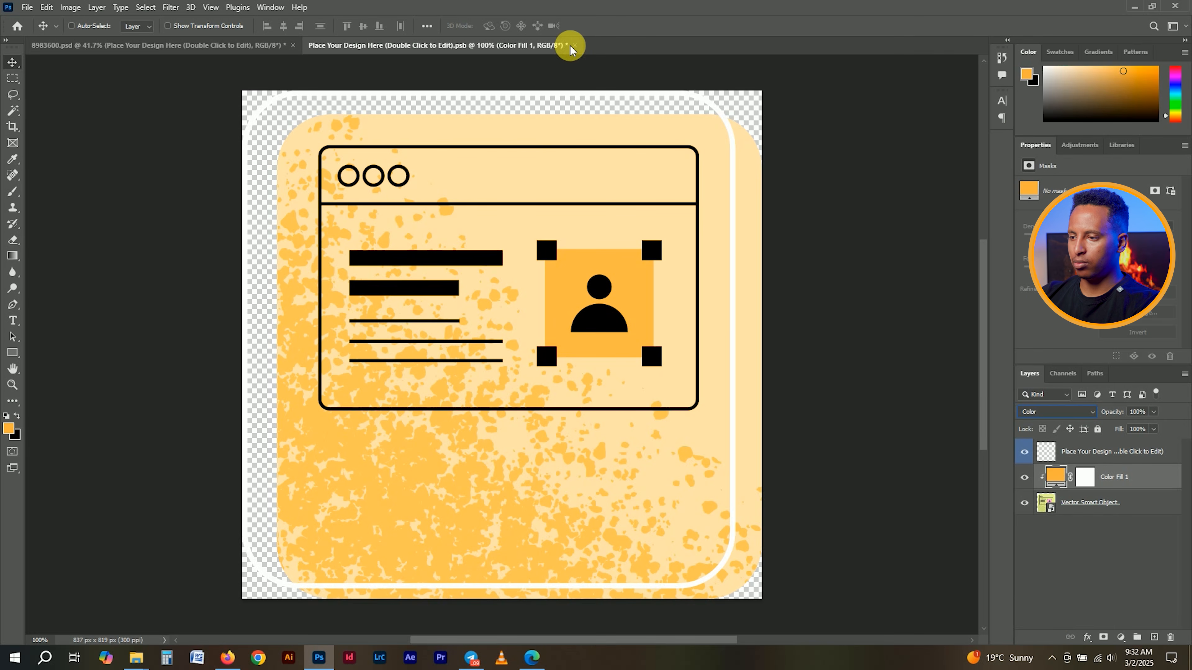
pyautogui.click(1074, 408)
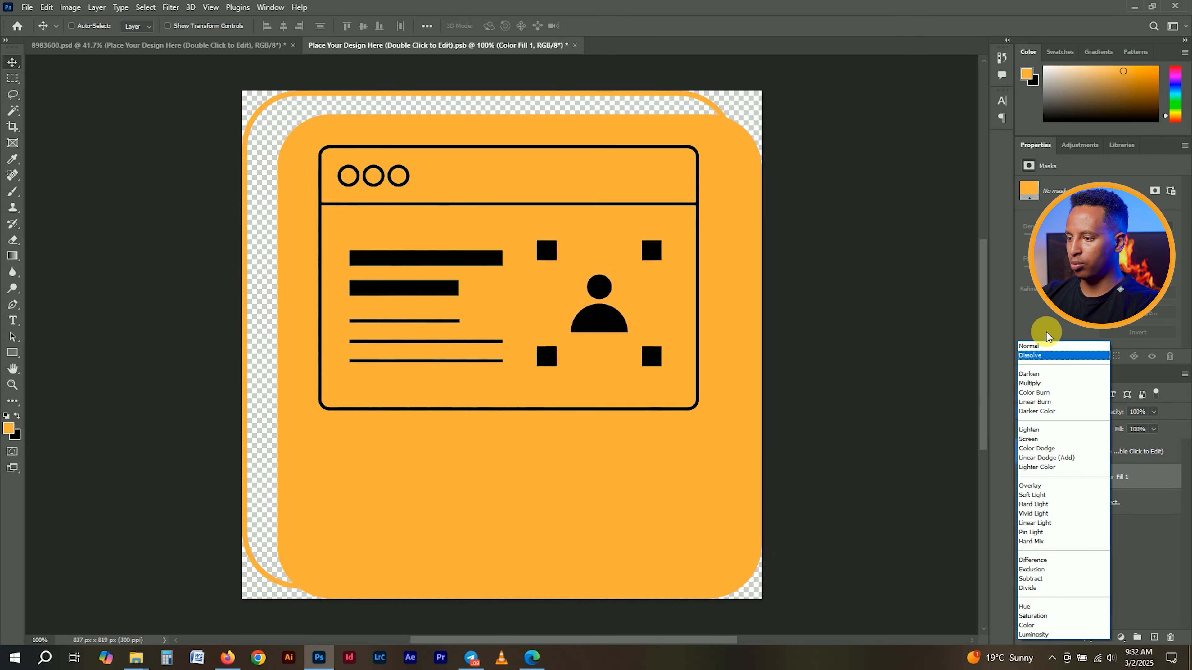
pyautogui.click(1052, 345)
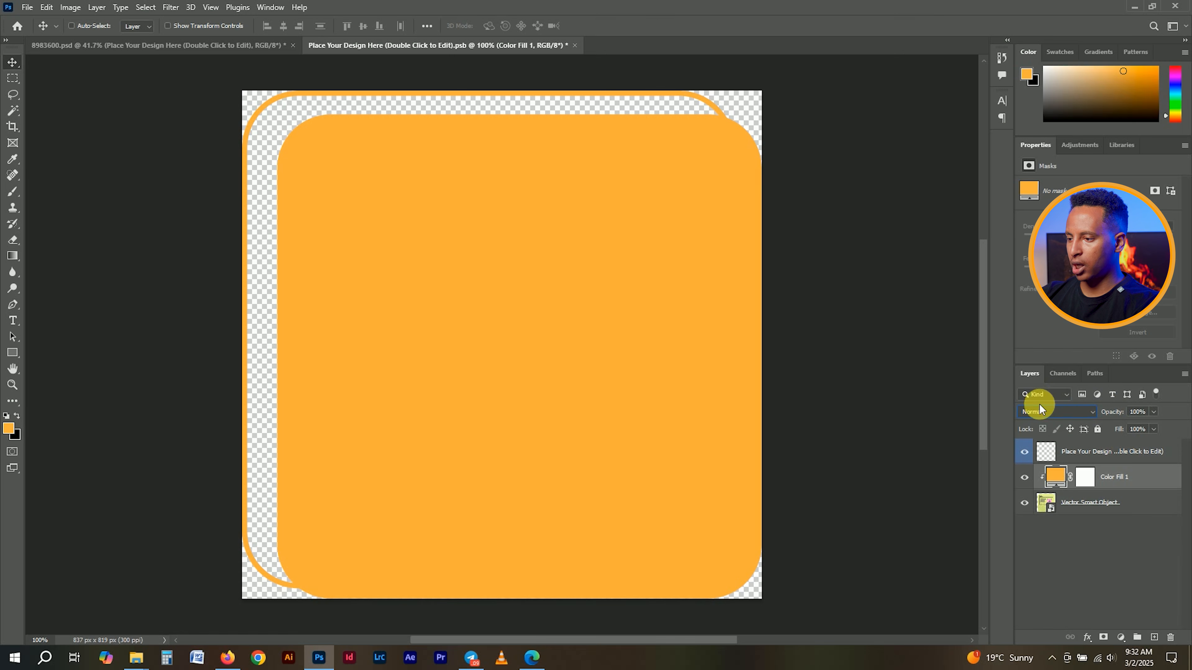
pyautogui.click(1054, 412)
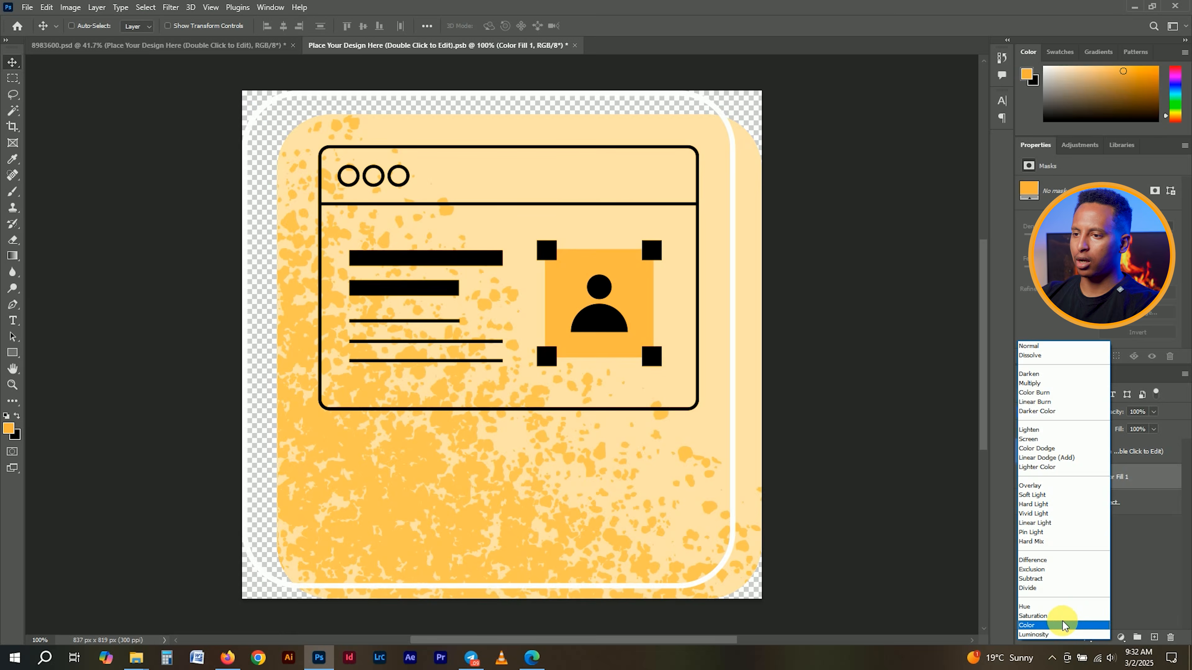
pyautogui.click(1063, 622)
pyautogui.click(575, 45)
pyautogui.click(534, 245)
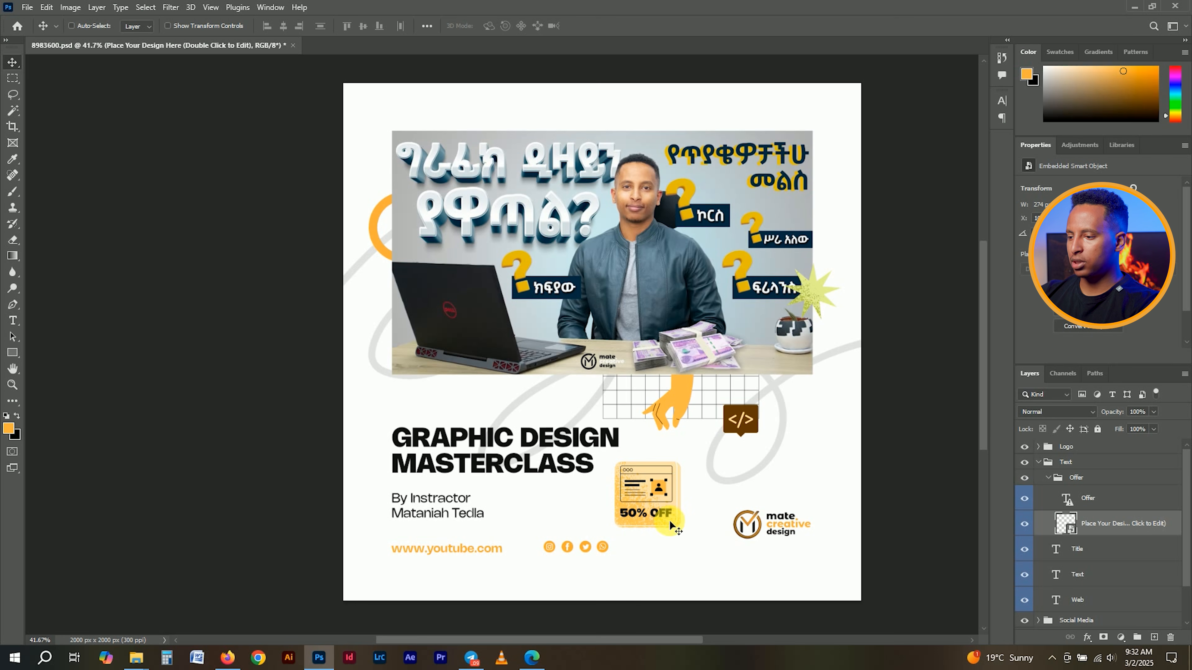
# - Retype the badge text as FREE, set it in Nohemi Bold, and collapse the Offer and Text groups
pyautogui.doubleClick(1073, 500)
pyautogui.write('FRE')
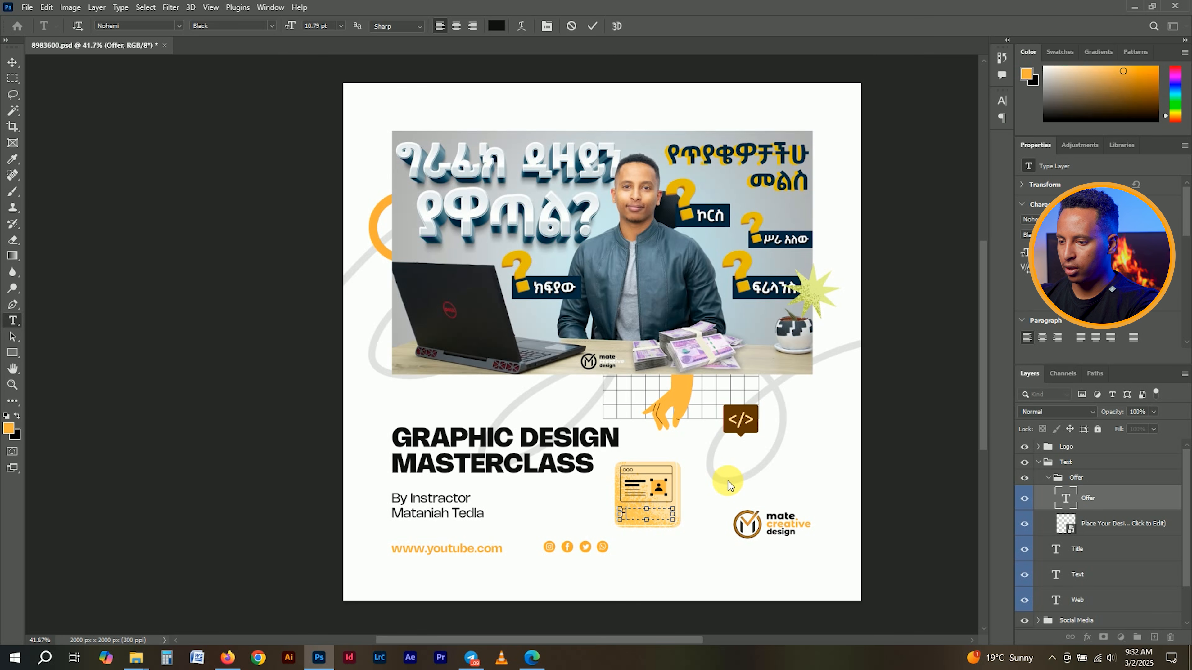
pyautogui.write('E')
pyautogui.hotkey('ctrl', 'a')
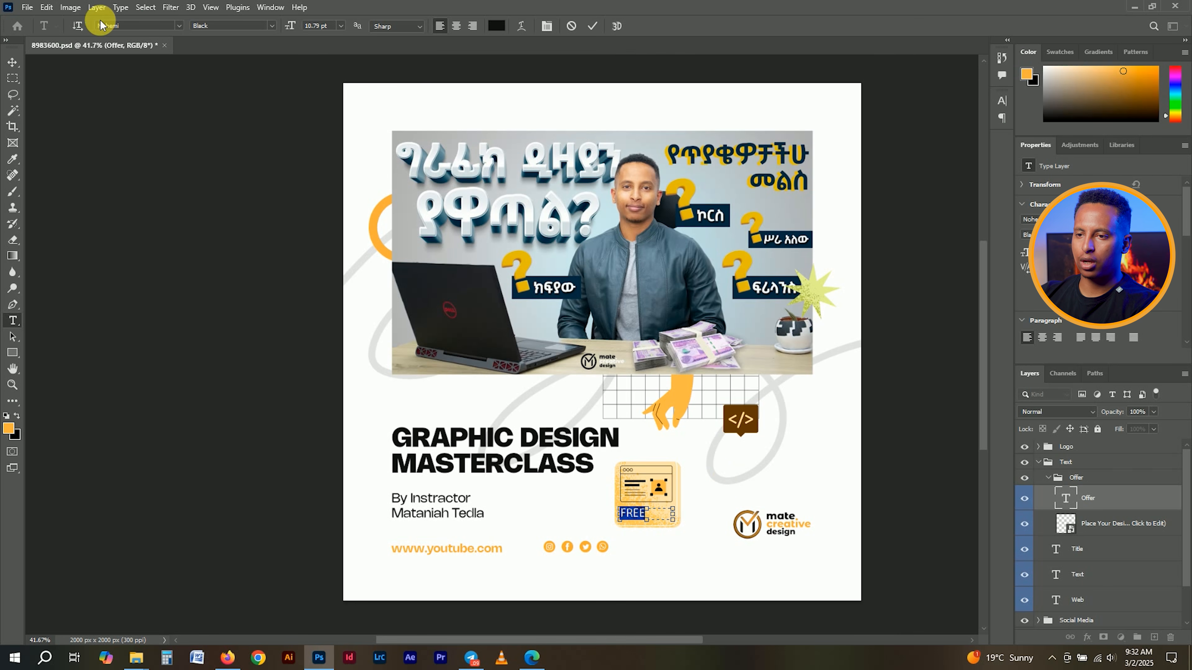
pyautogui.click(130, 27)
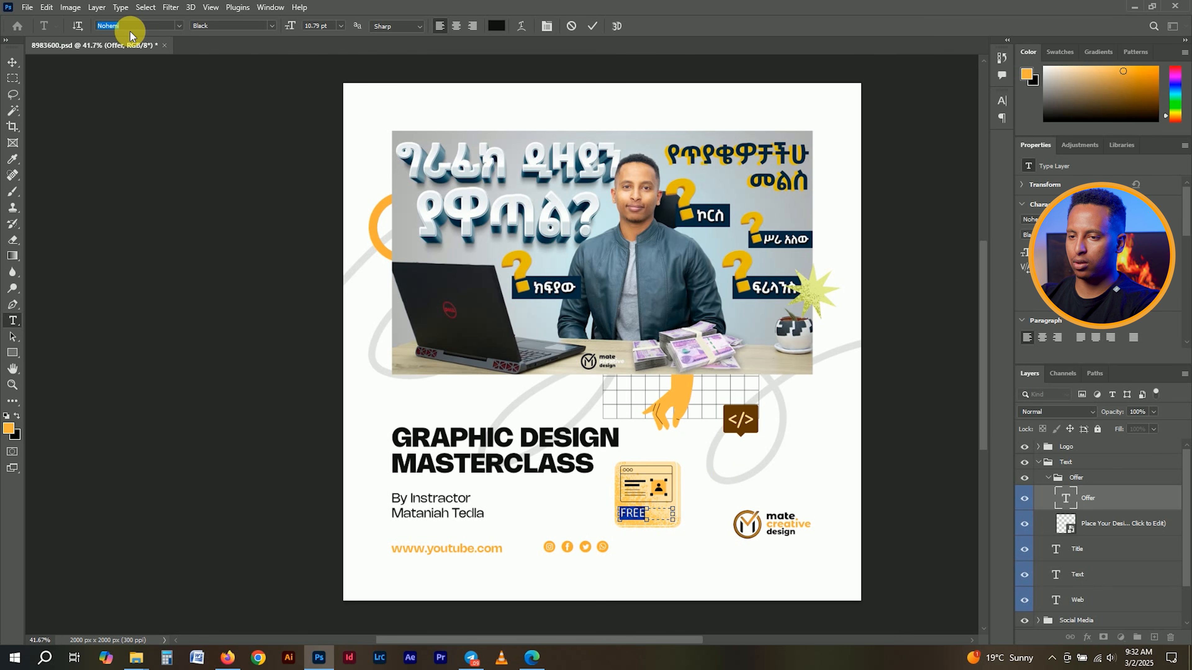
pyautogui.write('noh')
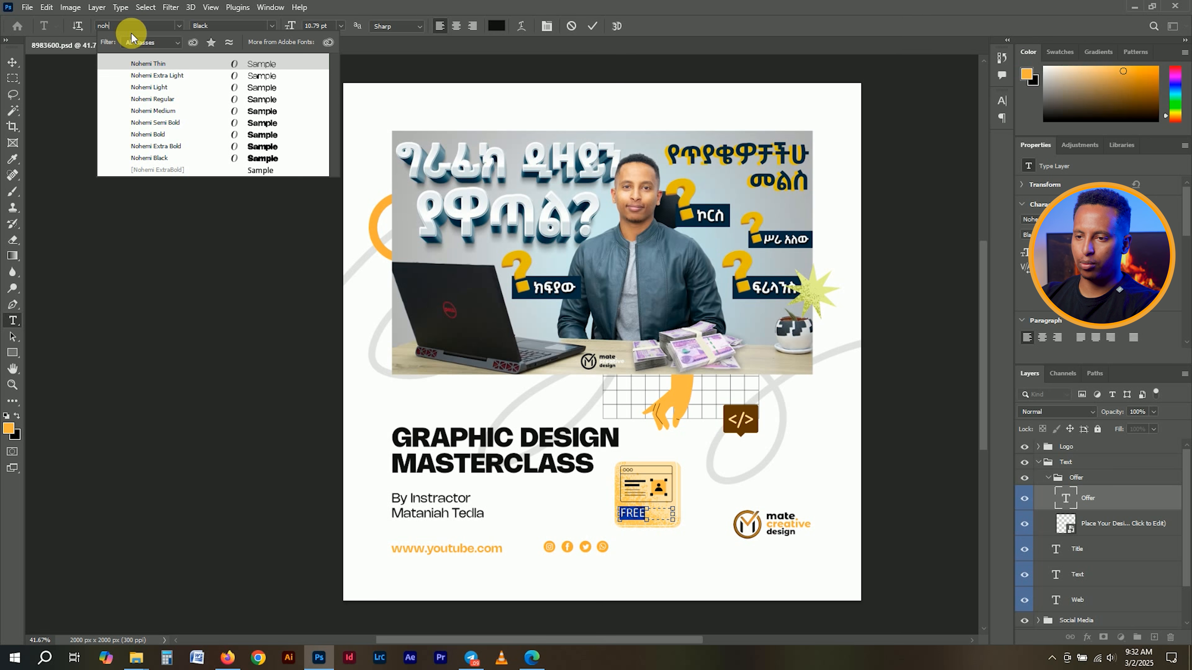
pyautogui.click(149, 136)
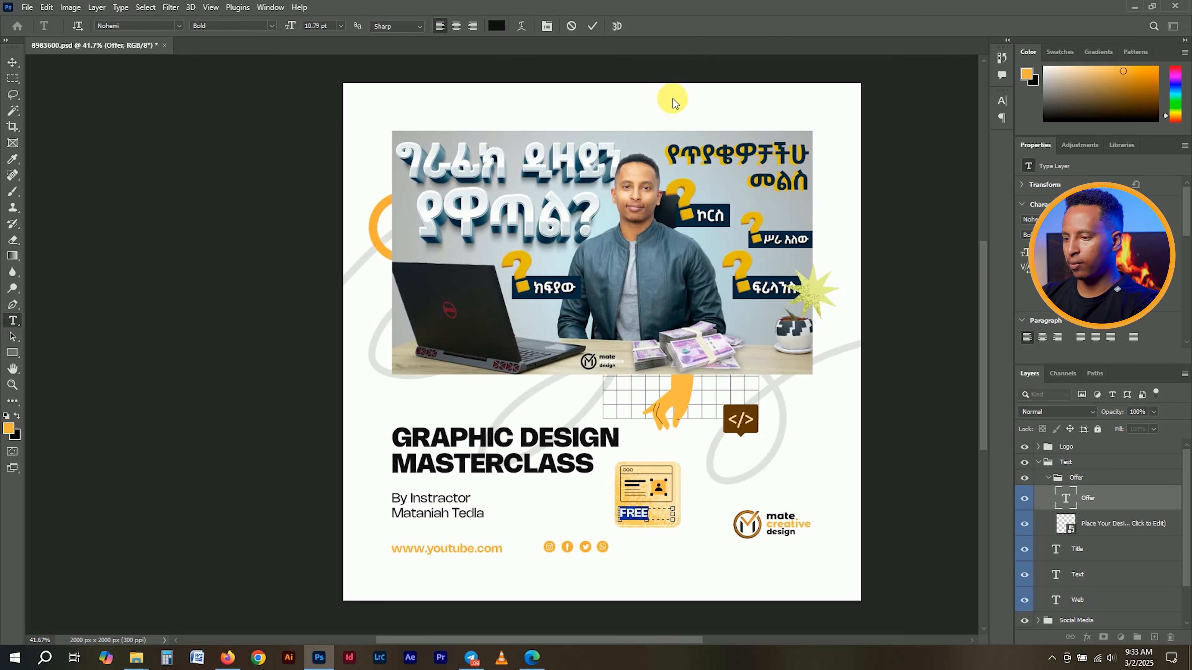
pyautogui.click(592, 26)
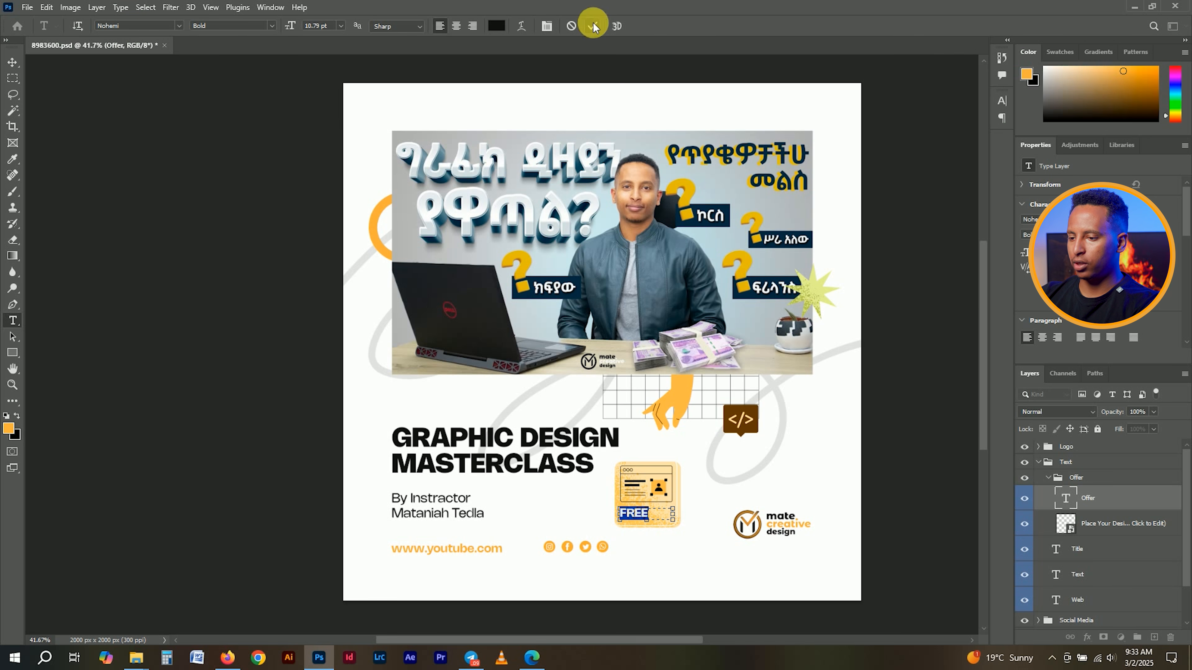
pyautogui.press('v')
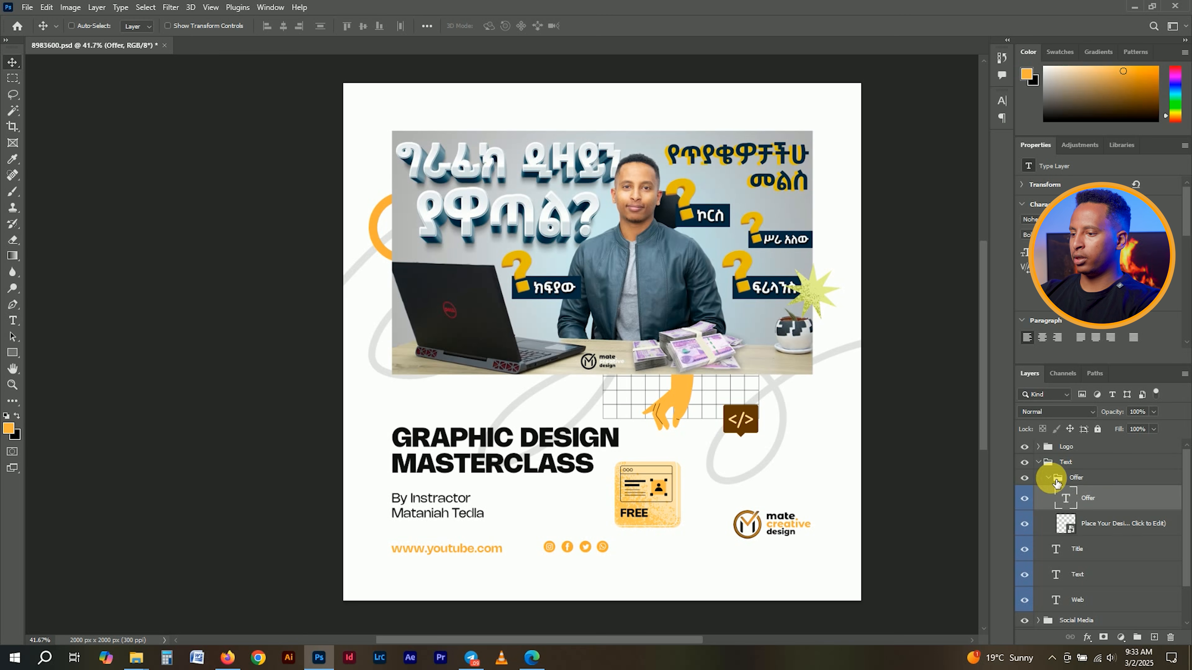
pyautogui.click(1039, 463)
pyautogui.click(1104, 466)
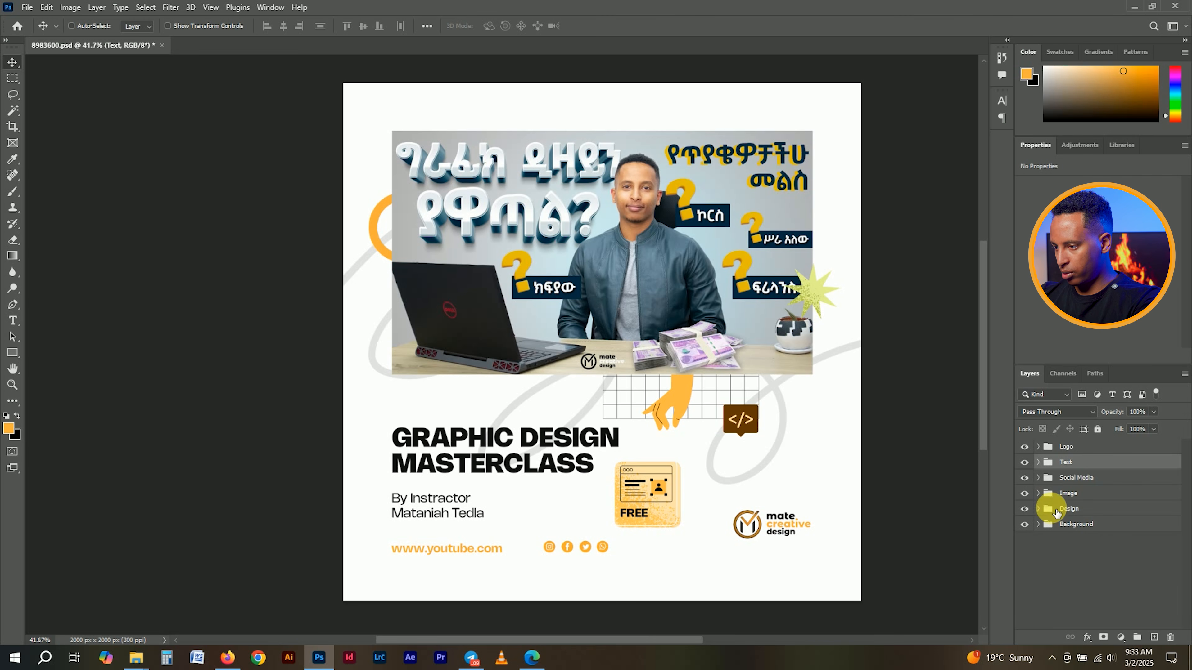
# - Check the Design and Image groups, then delete the hidden Place Your Design layer
pyautogui.click(1026, 509)
pyautogui.click(1025, 510)
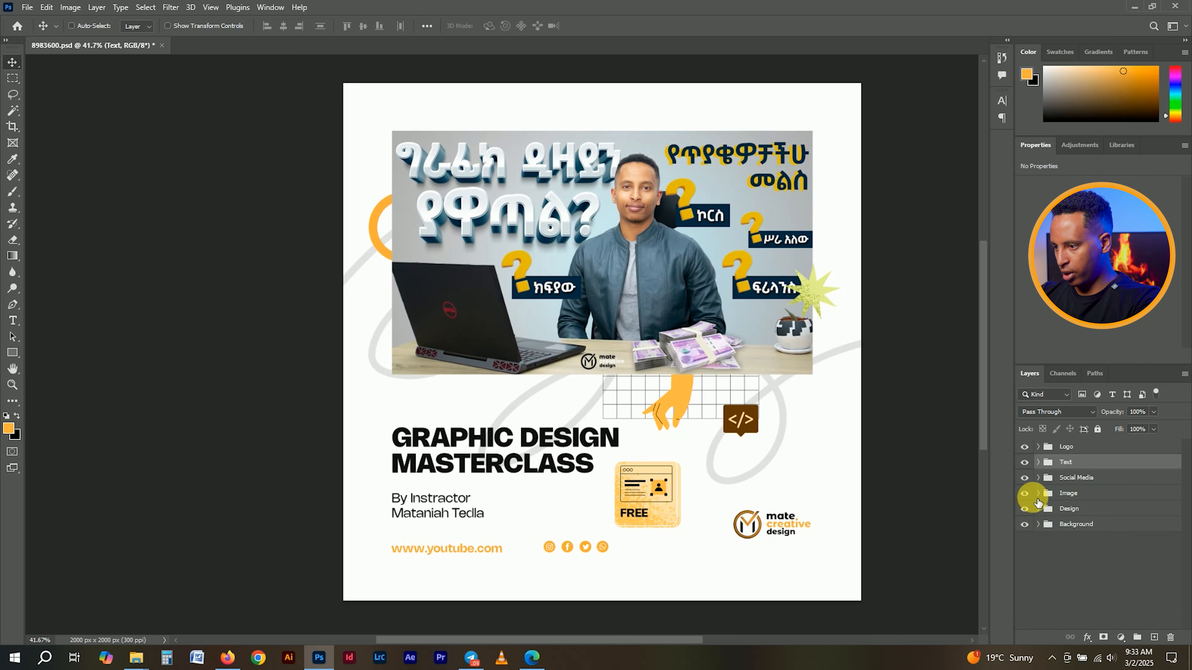
pyautogui.click(1029, 493)
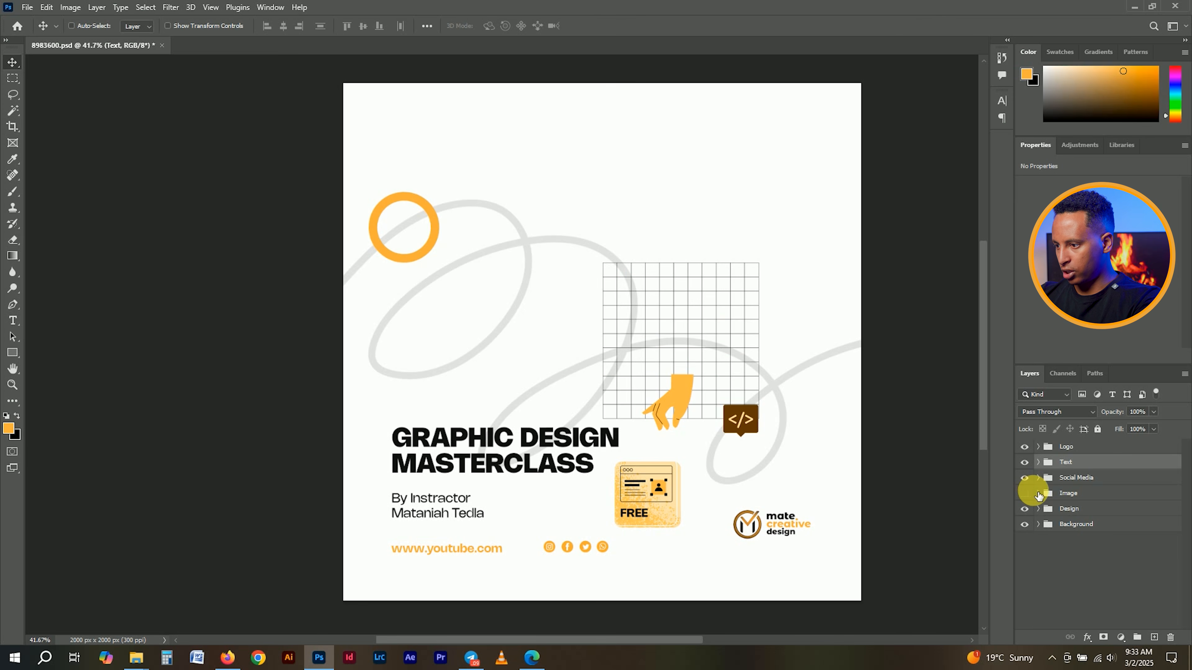
pyautogui.click(1032, 494)
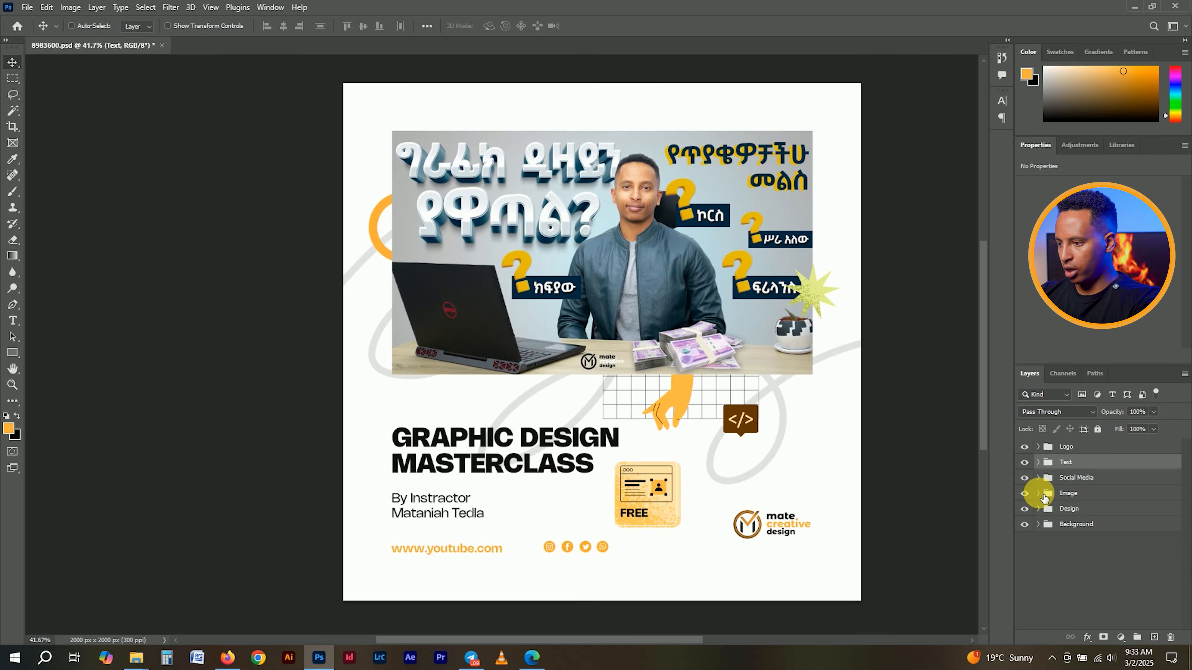
pyautogui.click(1040, 494)
pyautogui.click(1083, 516)
pyautogui.click(1026, 515)
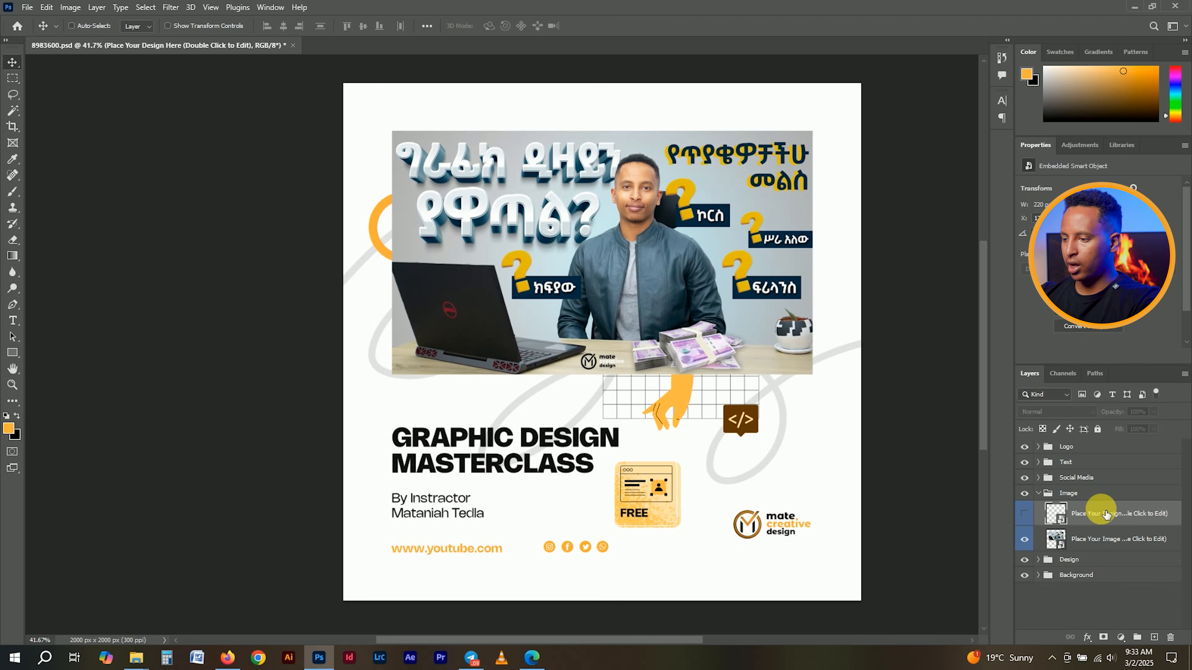
pyautogui.press('Delete')
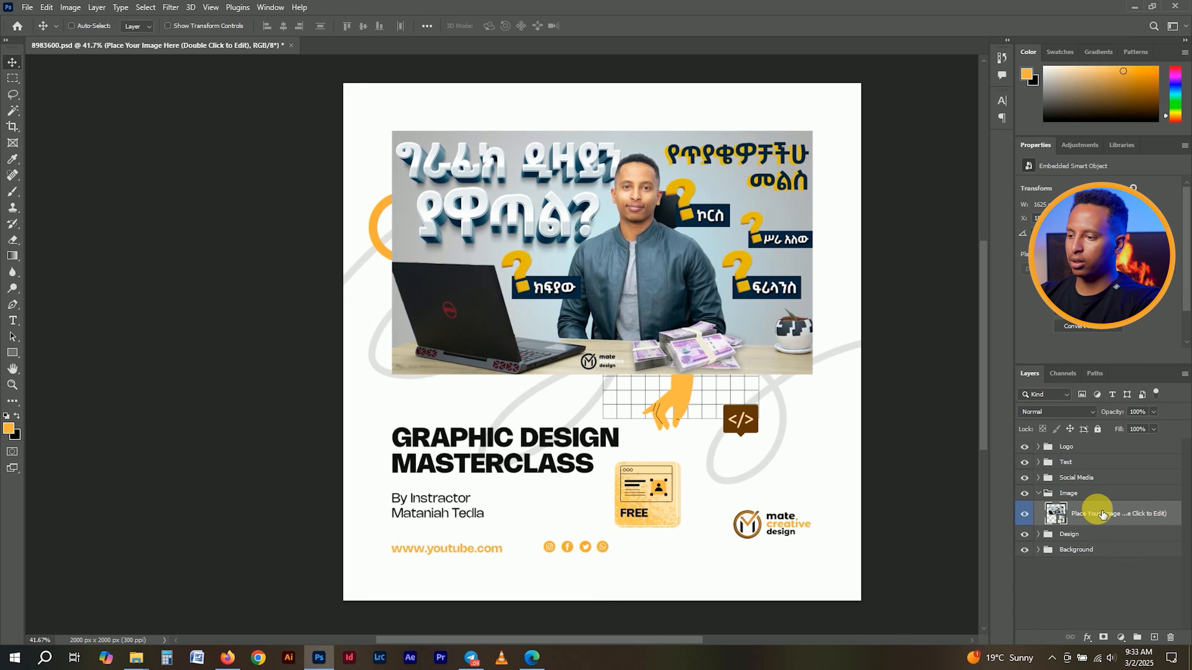
pyautogui.click(1038, 494)
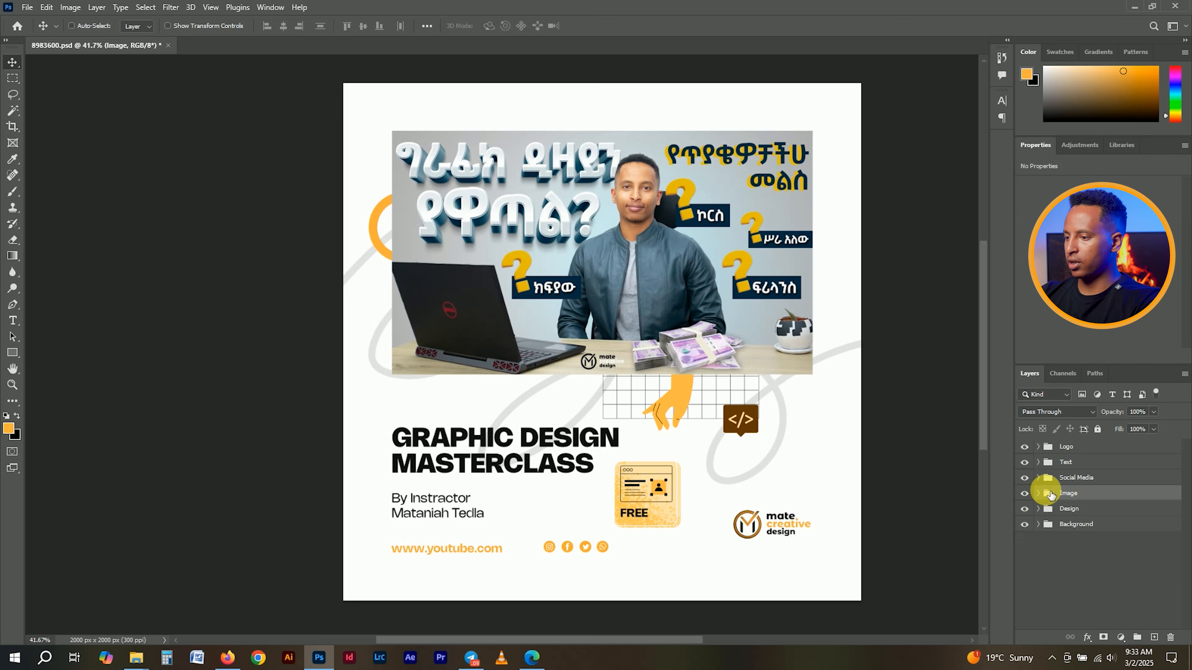
pyautogui.click(1067, 451)
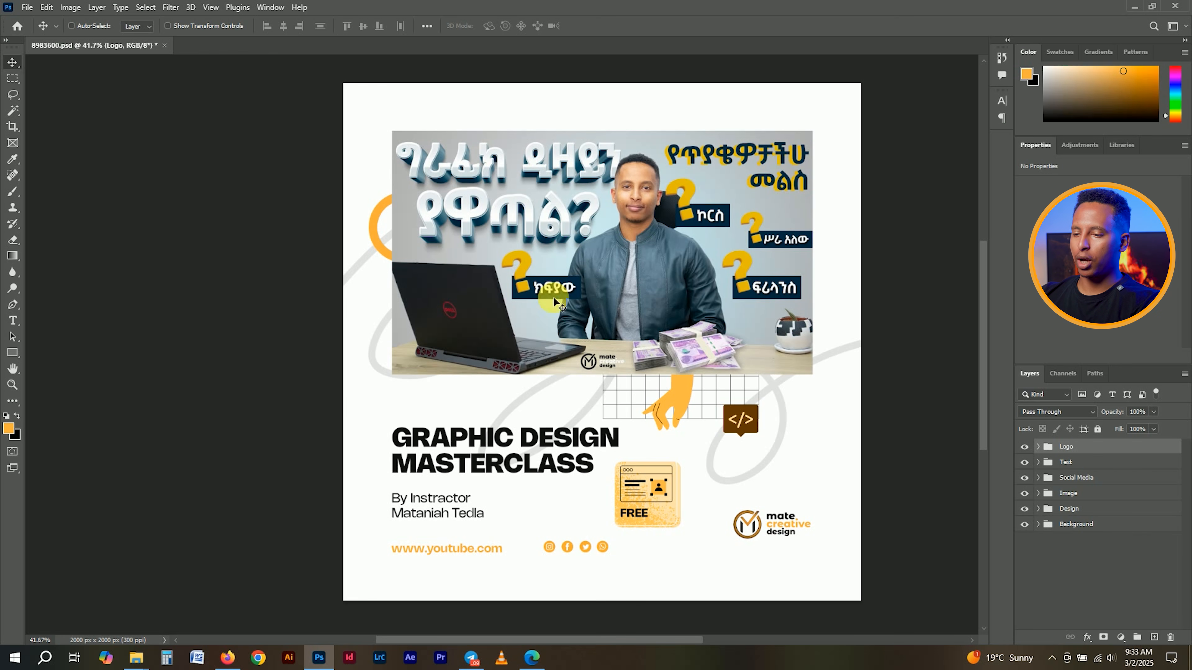
# - Zoom around the layout, check the photo-to-logo spacing guides, and save the flyer with Ctrl+S
pyautogui.scroll(4, 720, 202)
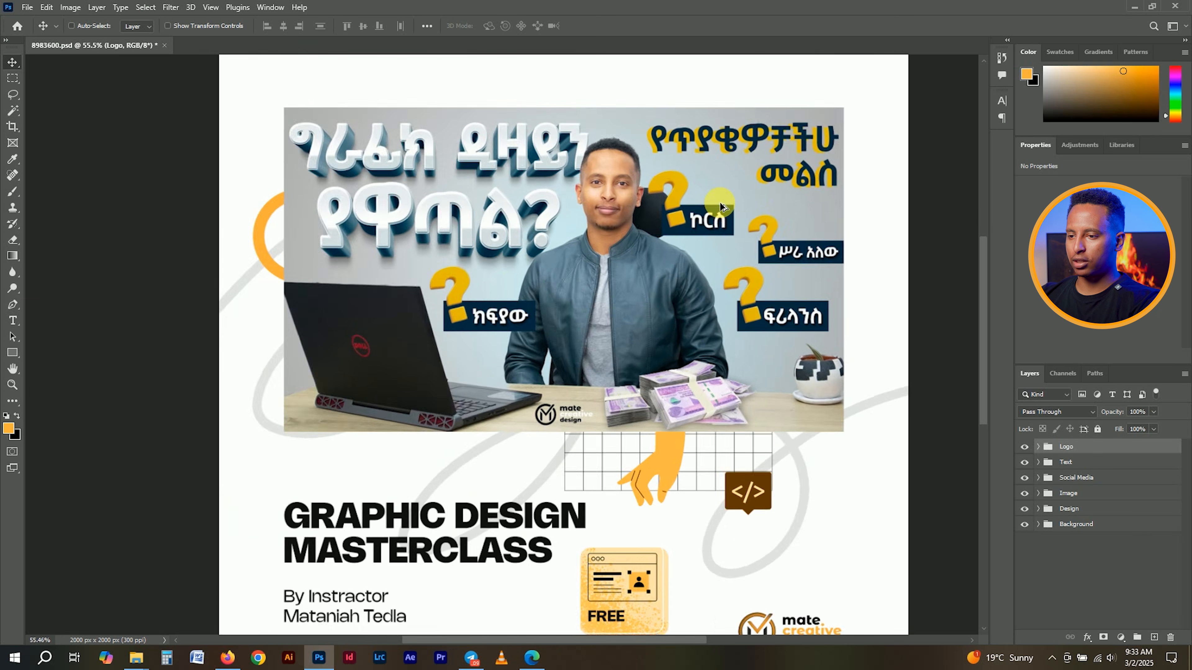
pyautogui.scroll(-3, 233, 446)
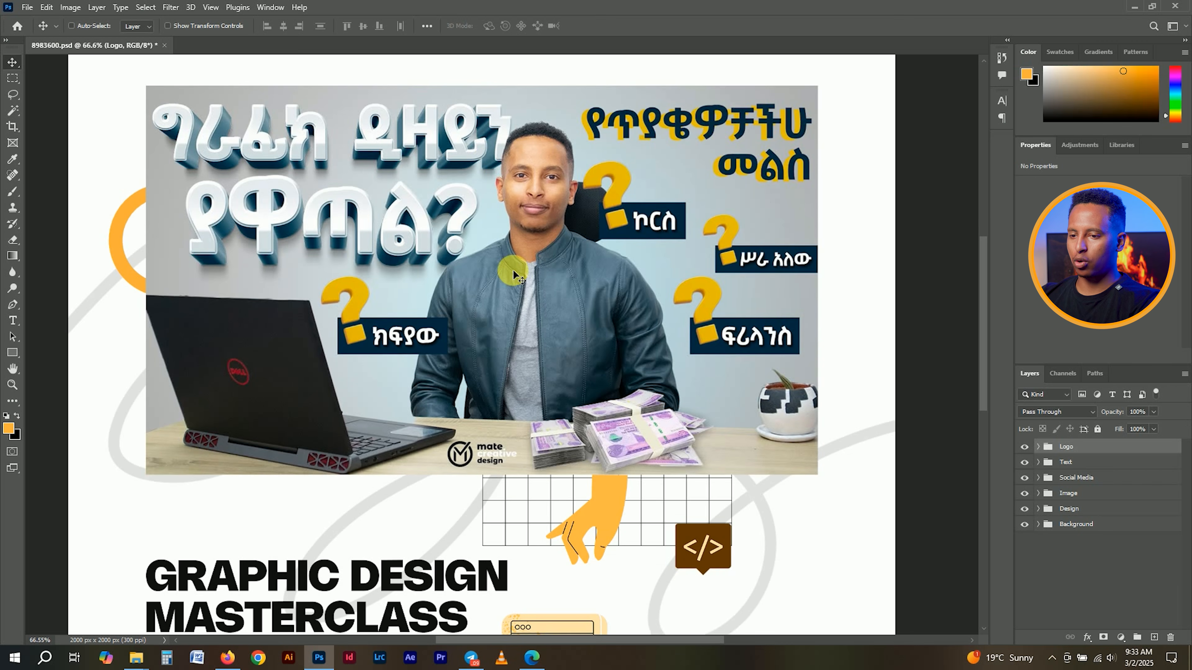
pyautogui.scroll(-1, 600, 341)
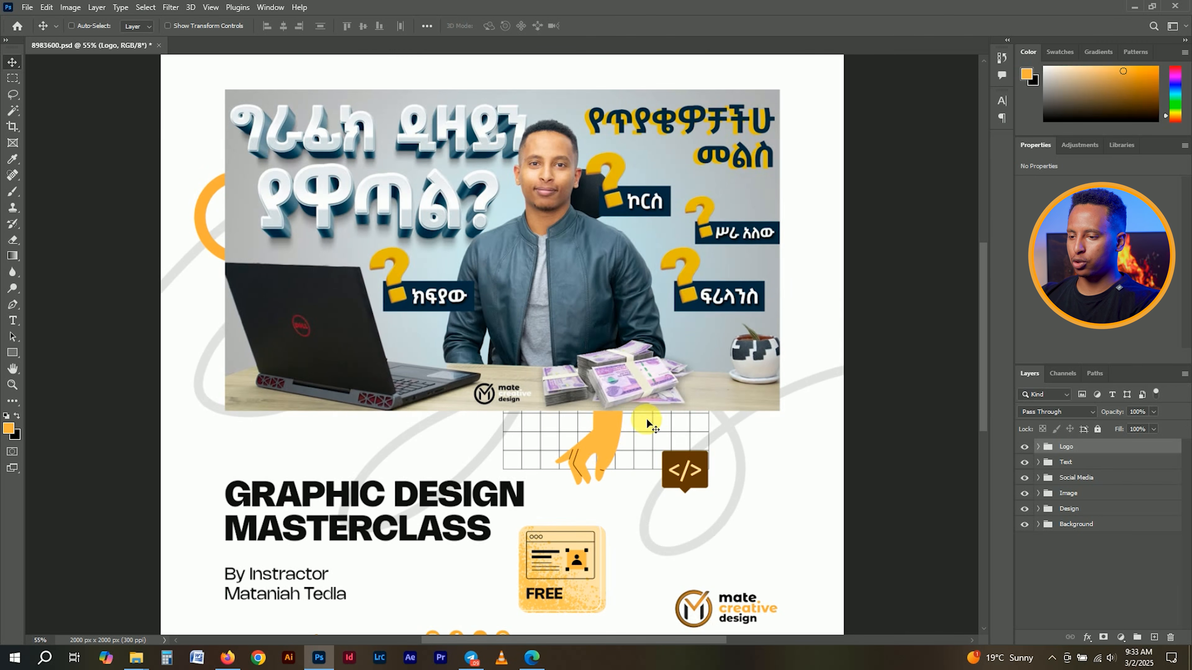
pyautogui.scroll(-3, 595, 452)
pyautogui.scroll(-2, 605, 379)
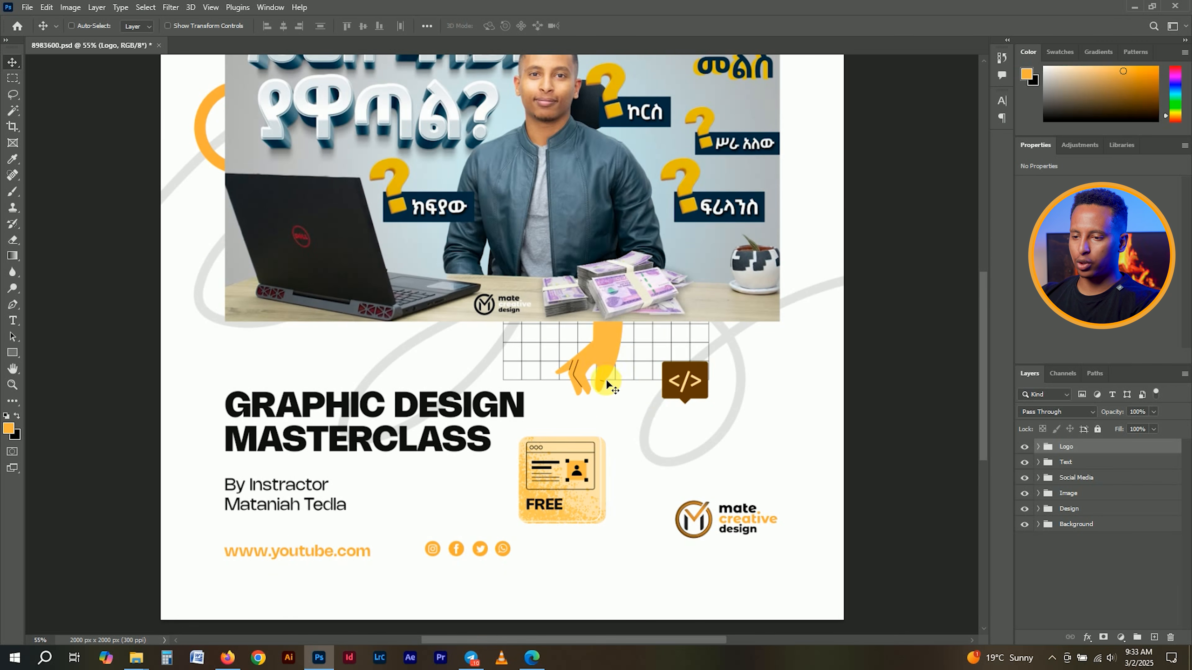
pyautogui.scroll(2, 596, 361)
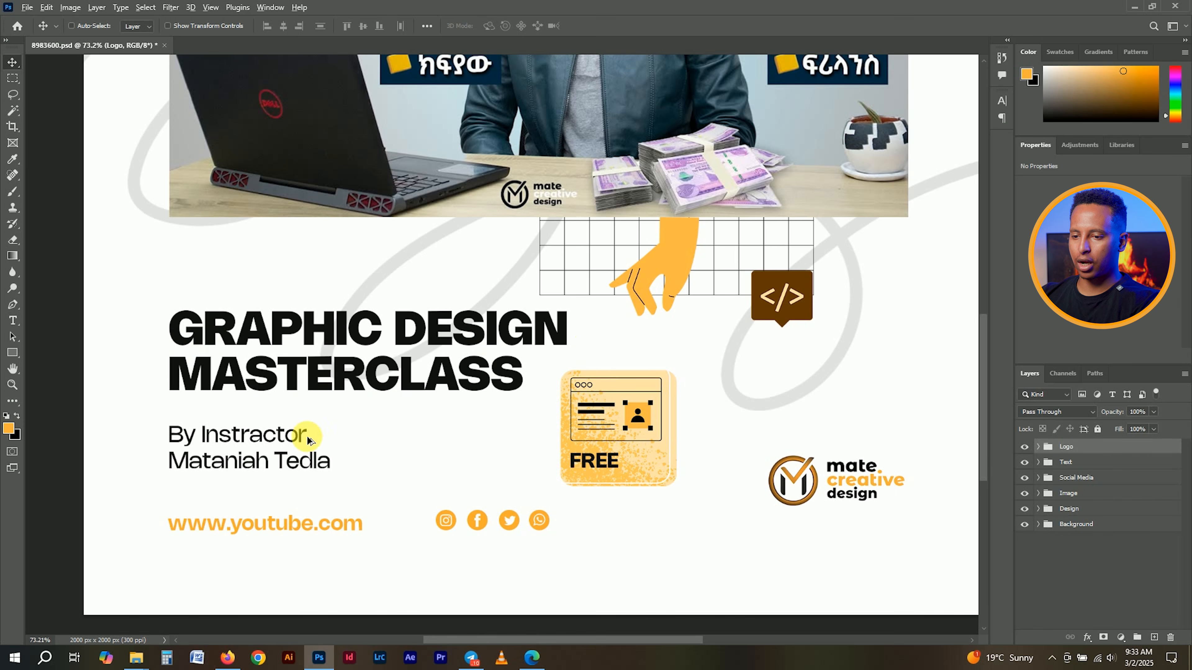
pyautogui.scroll(2, 306, 436)
pyautogui.scroll(-1, 403, 453)
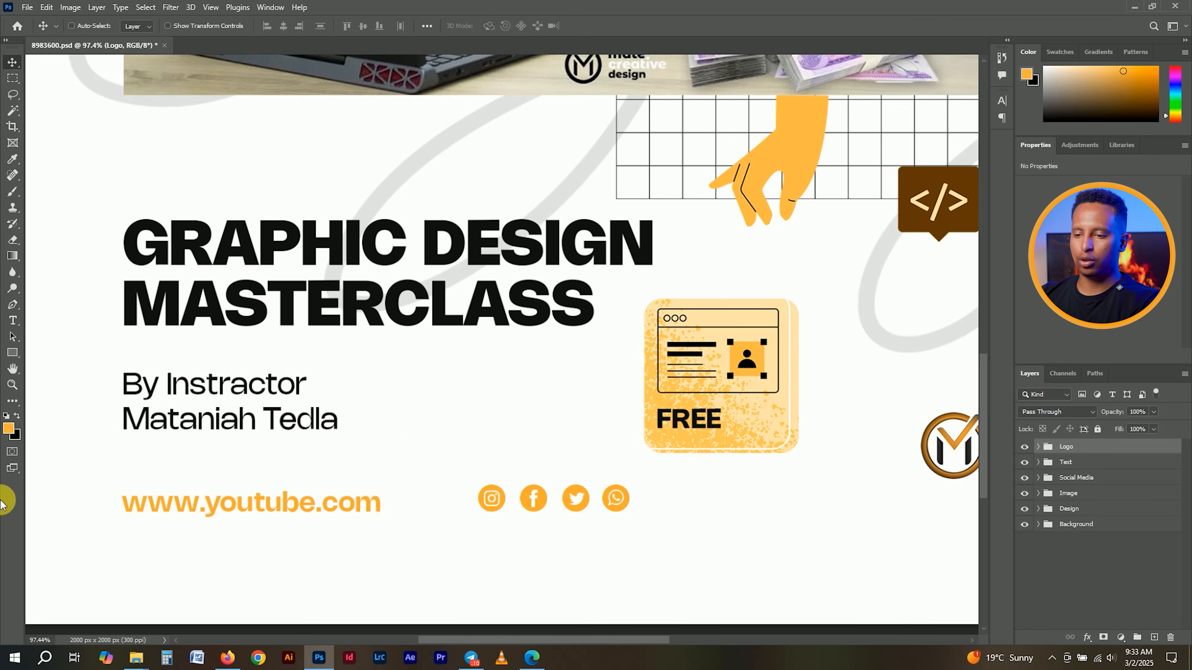
pyautogui.scroll(-3, 316, 422)
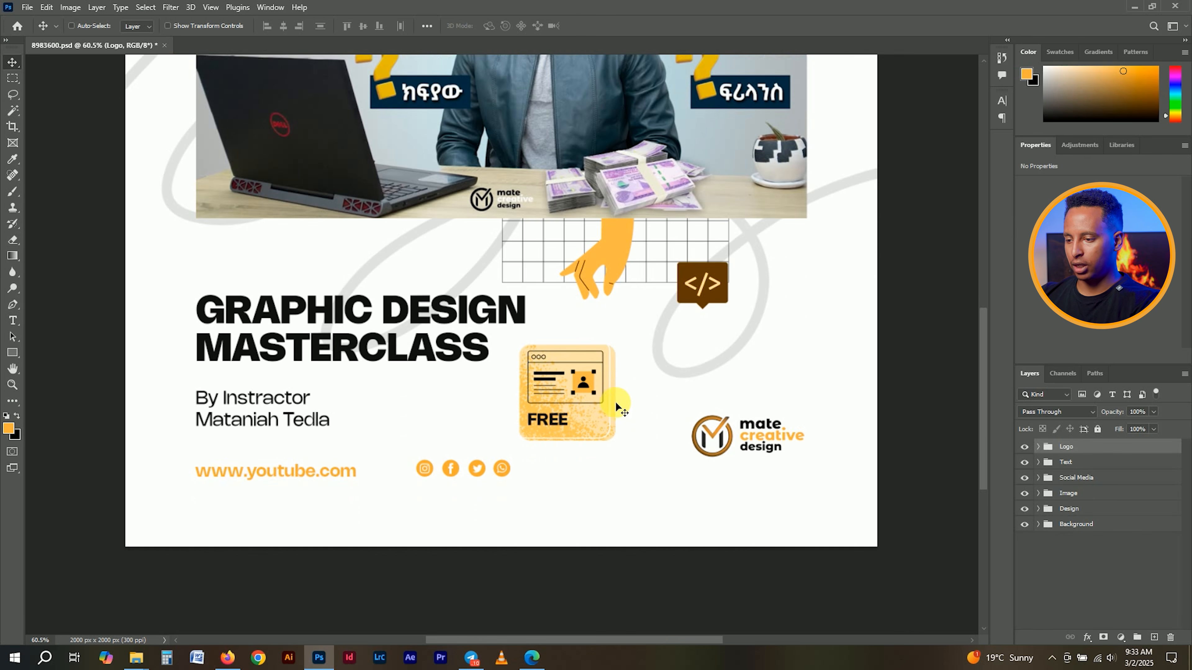
pyautogui.scroll(1, 619, 408)
pyautogui.scroll(-2, 639, 466)
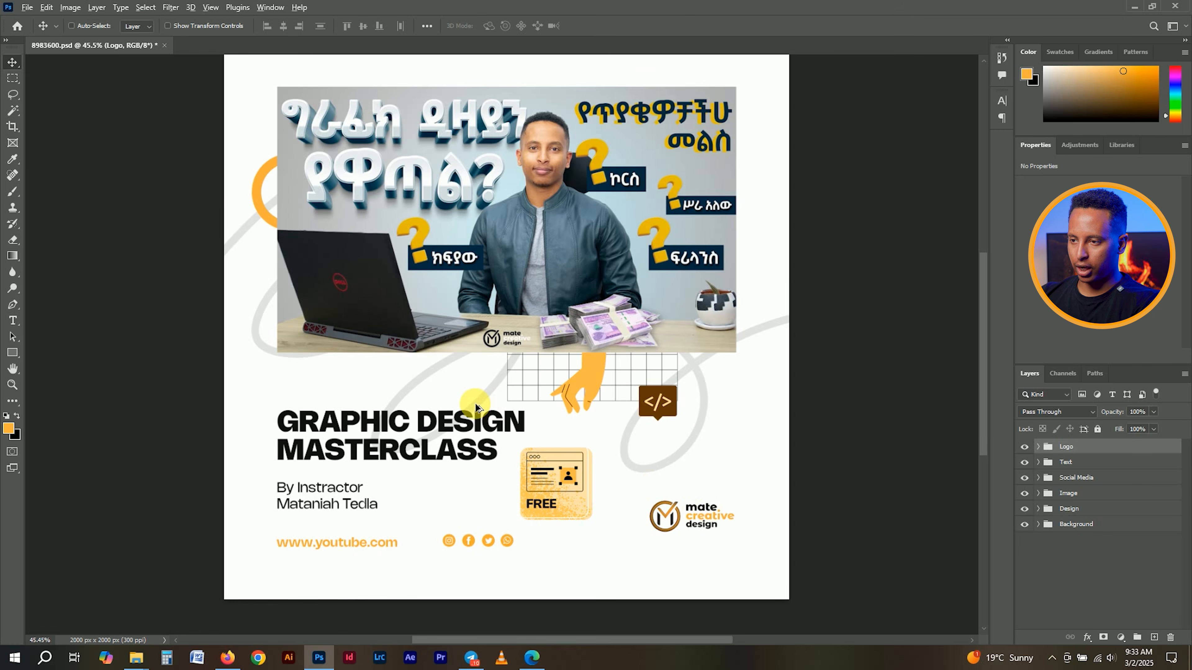
pyautogui.scroll(-2, 474, 404)
pyautogui.scroll(1, 477, 411)
pyautogui.scroll(2, 477, 413)
pyautogui.scroll(-1, 478, 413)
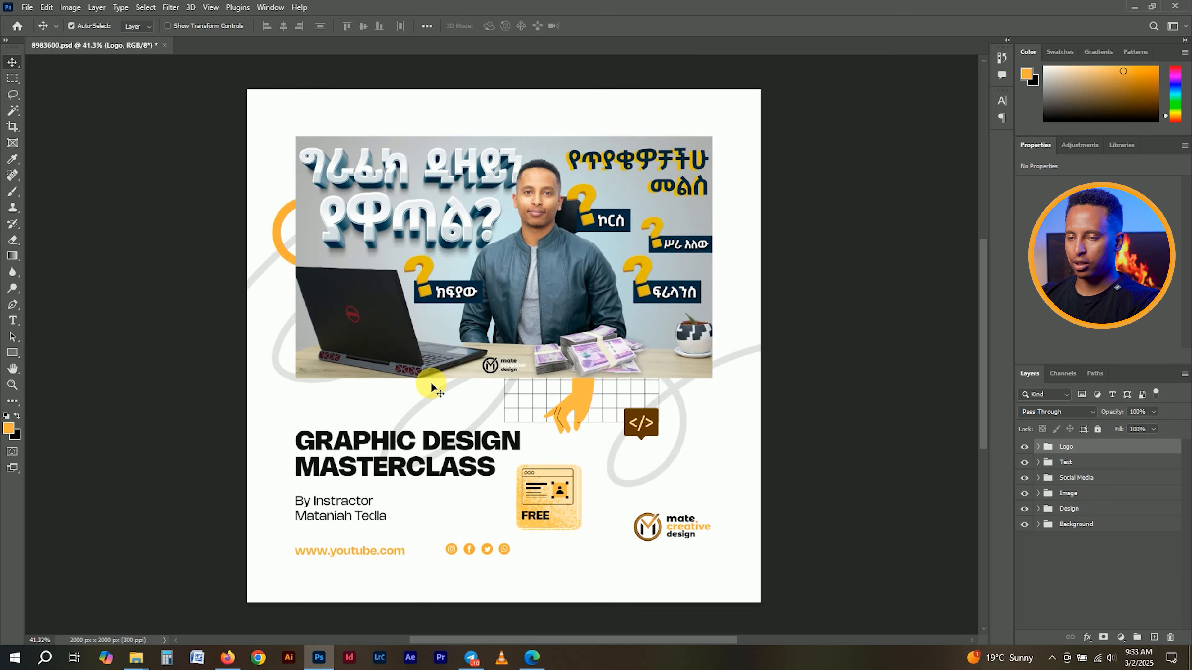
pyautogui.press('ctrl')
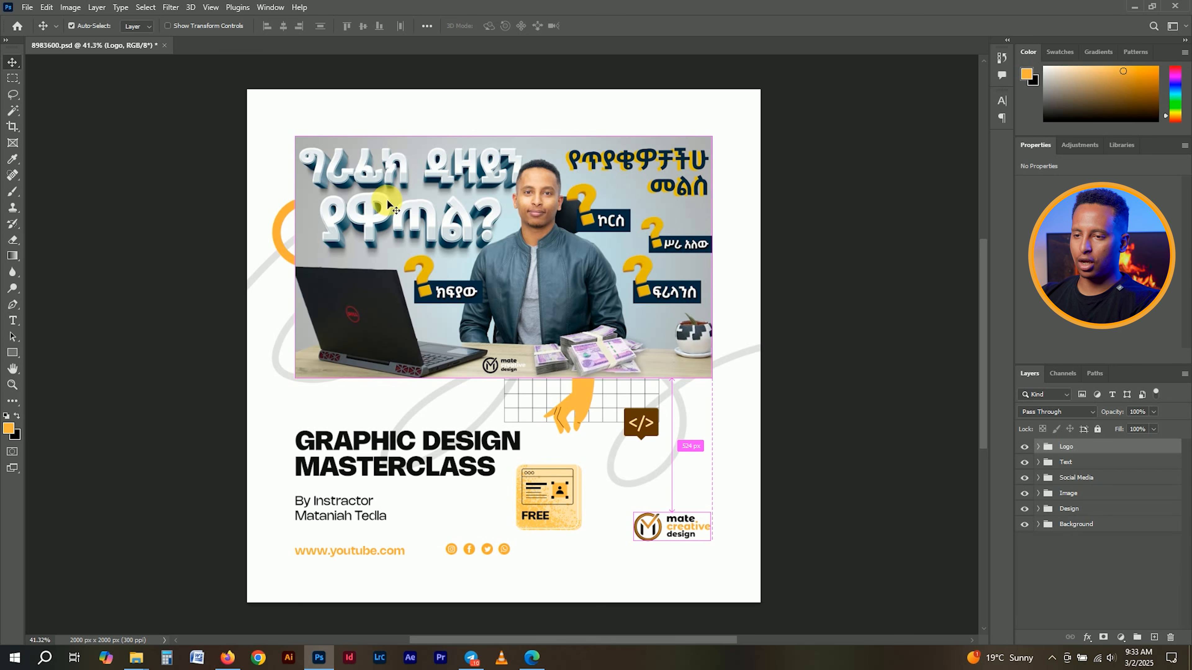
pyautogui.hotkey('ctrl', 's')
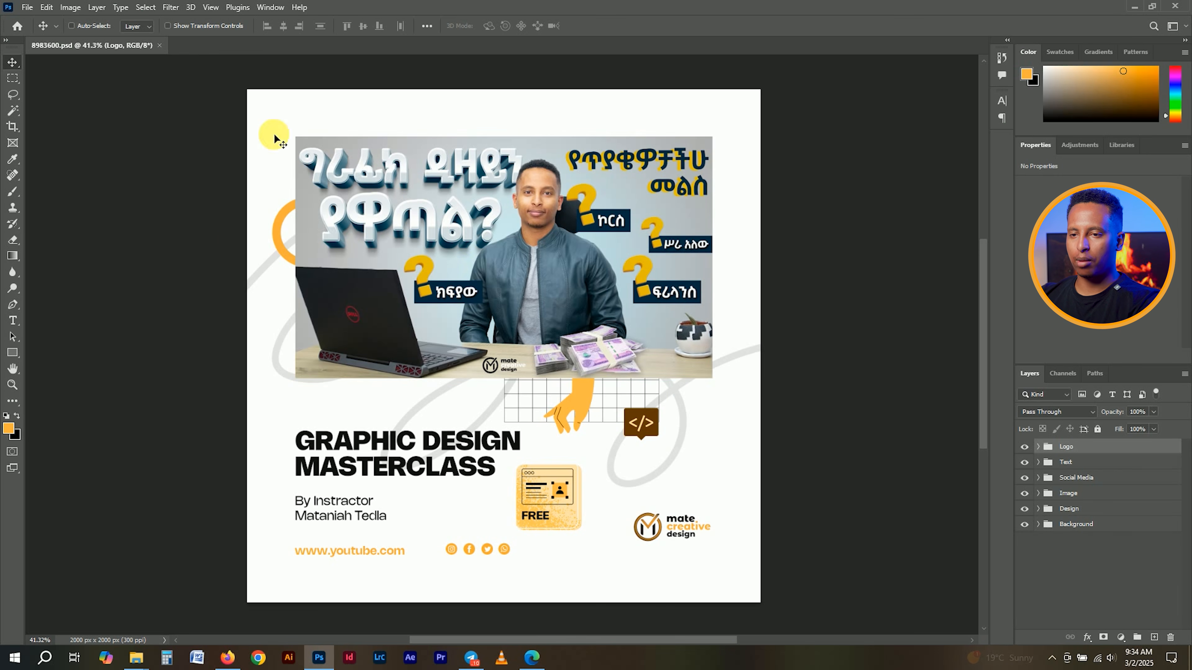
# - In File > Export > Export As, choose JPG format at quality 7
pyautogui.click(20, 7)
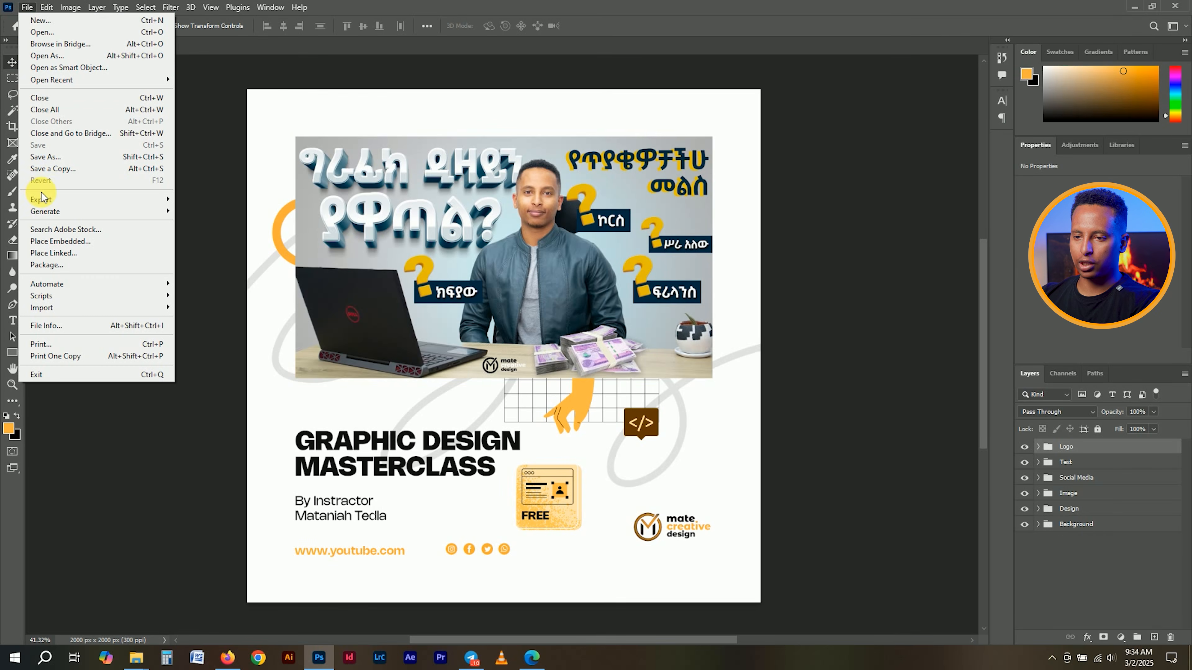
pyautogui.moveTo(42, 202)
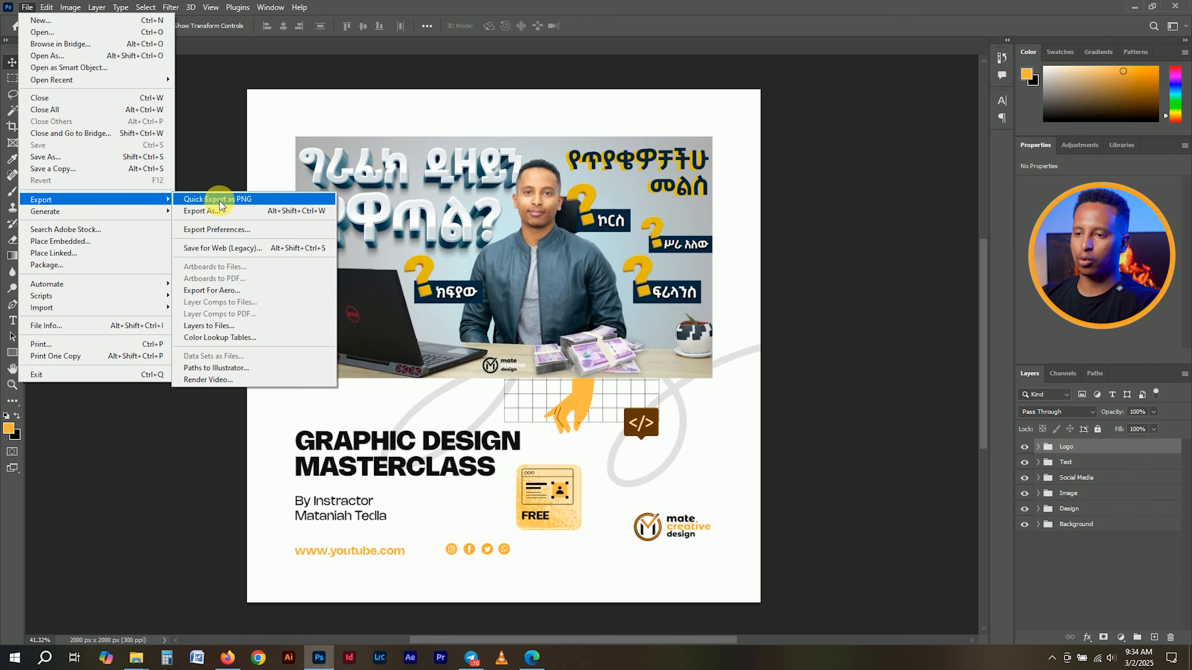
pyautogui.click(227, 216)
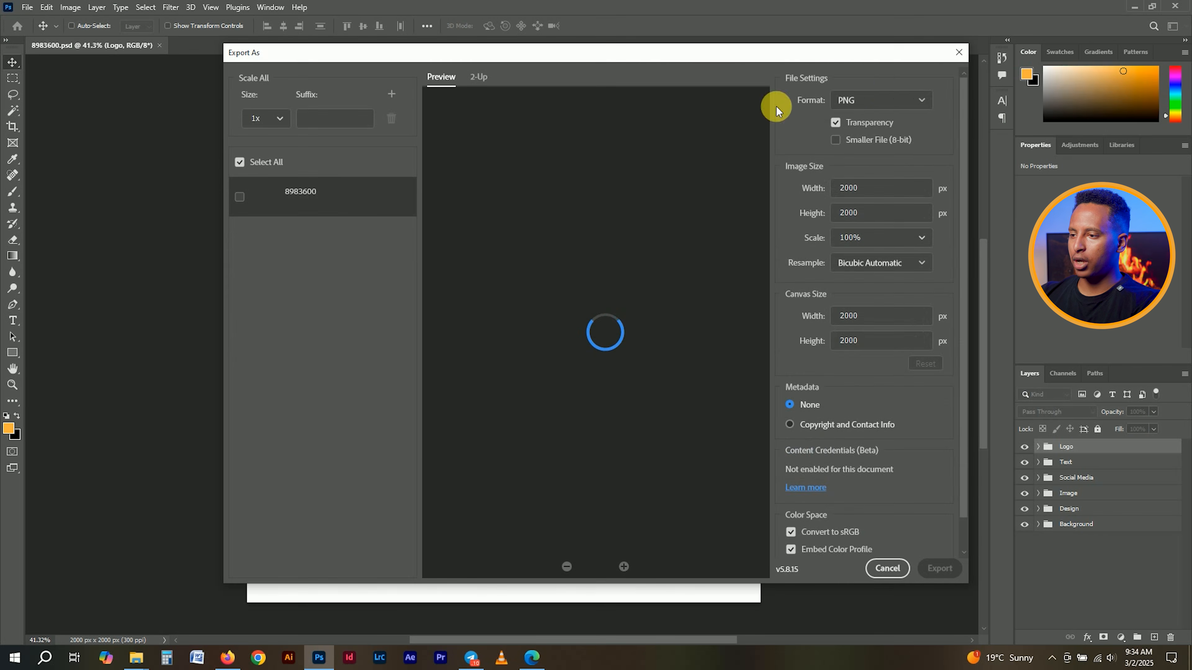
pyautogui.click(881, 97)
pyautogui.click(906, 143)
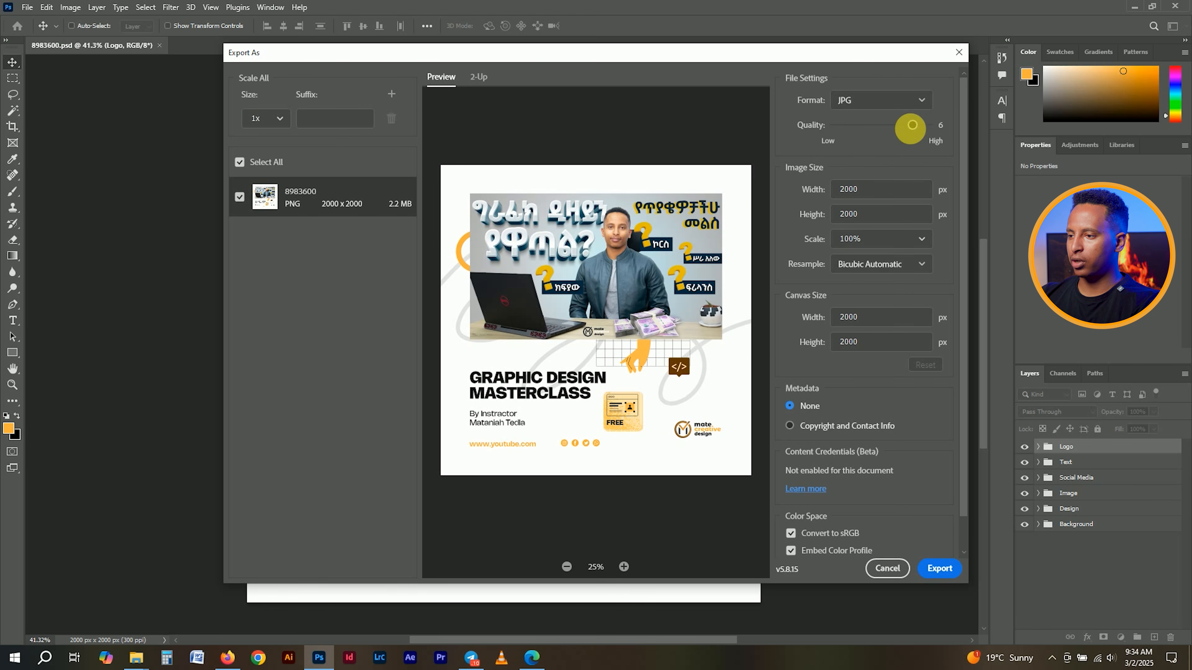
pyautogui.moveTo(924, 128); pyautogui.dragTo(943, 123)
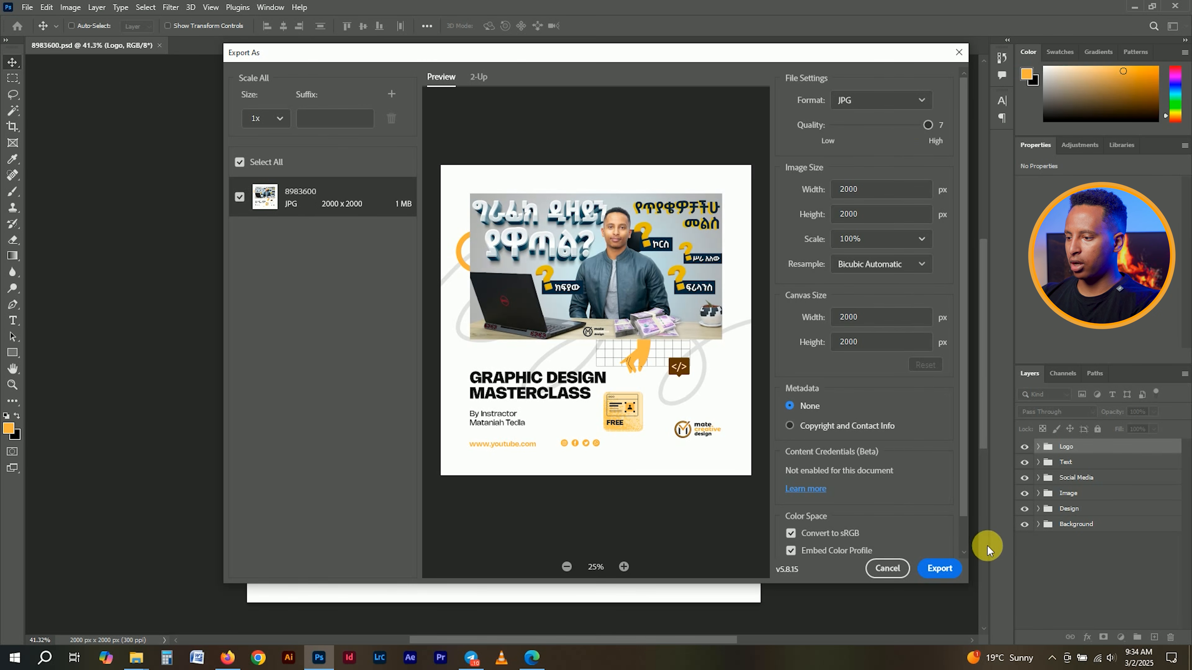
# - Export the JPG as 8983600-Edited into the flat-design-marketing-template-design folder and close the PSD
pyautogui.click(944, 566)
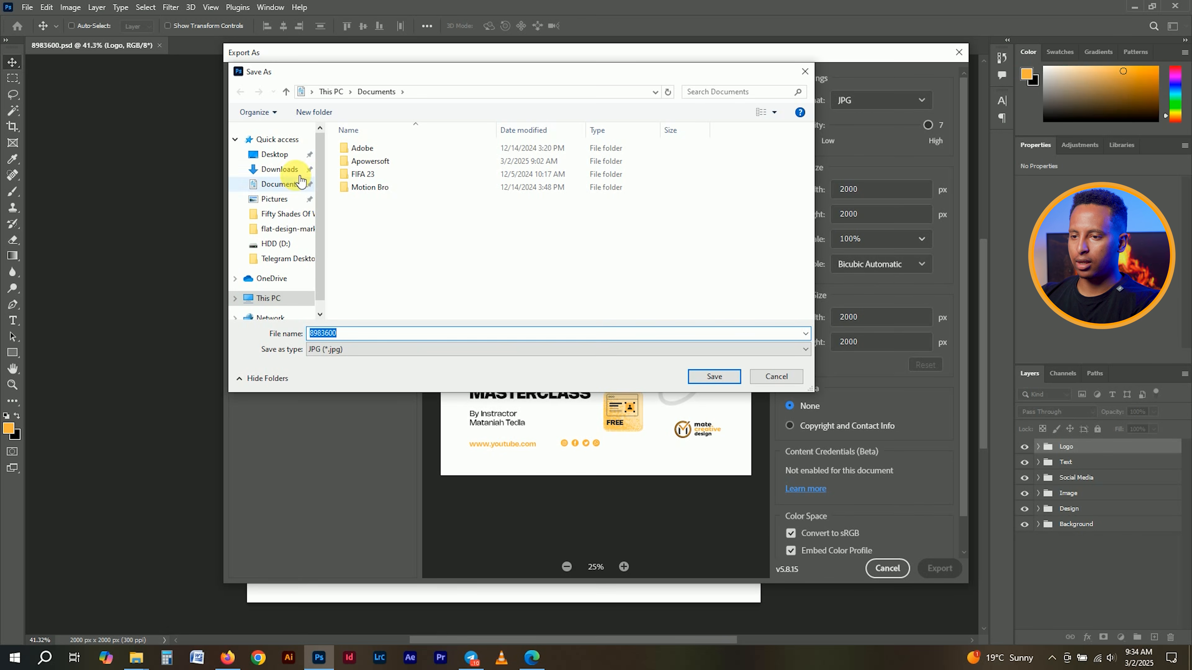
pyautogui.click(276, 156)
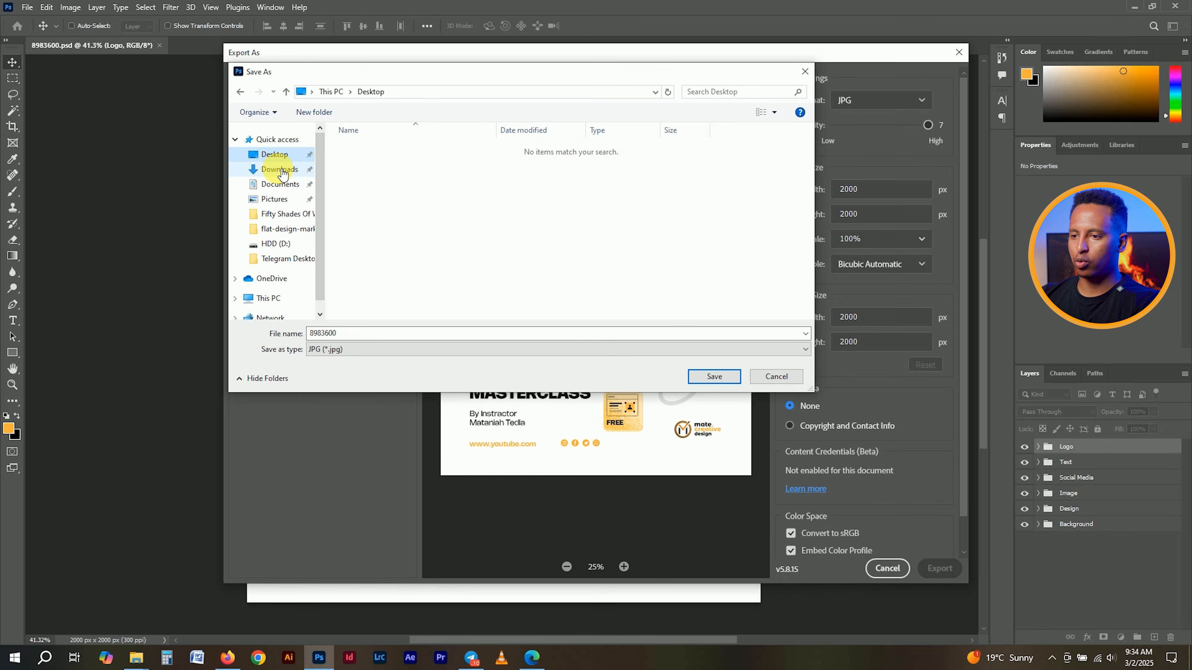
pyautogui.click(279, 170)
pyautogui.doubleClick(436, 166)
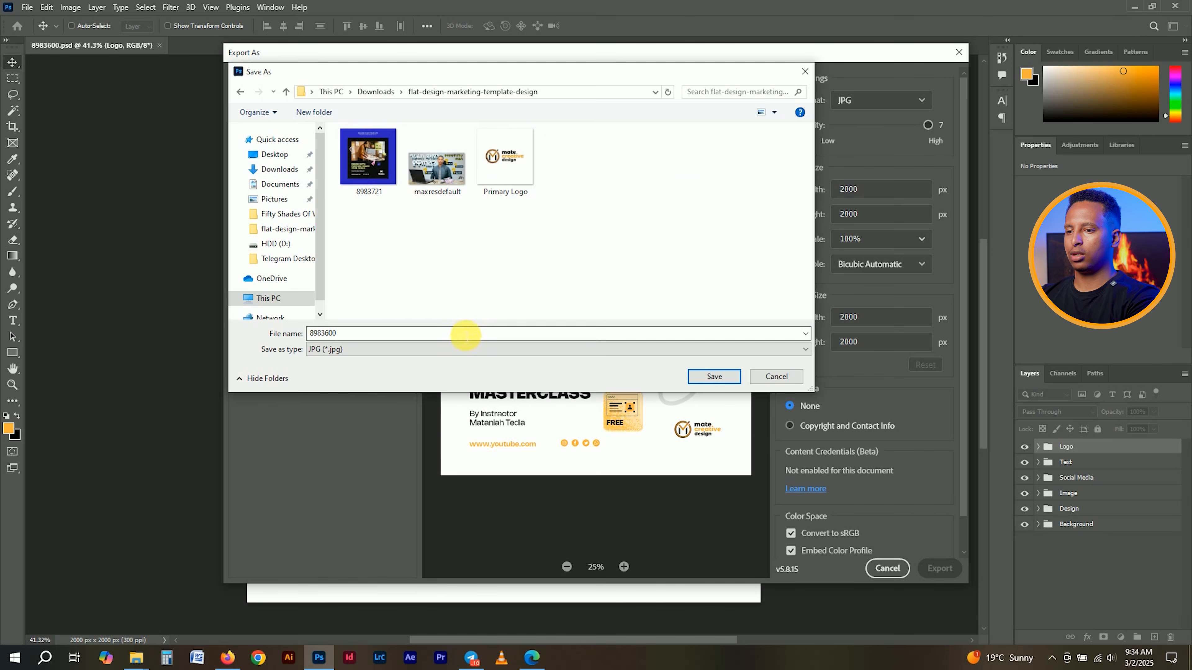
pyautogui.click(456, 326)
pyautogui.write('-')
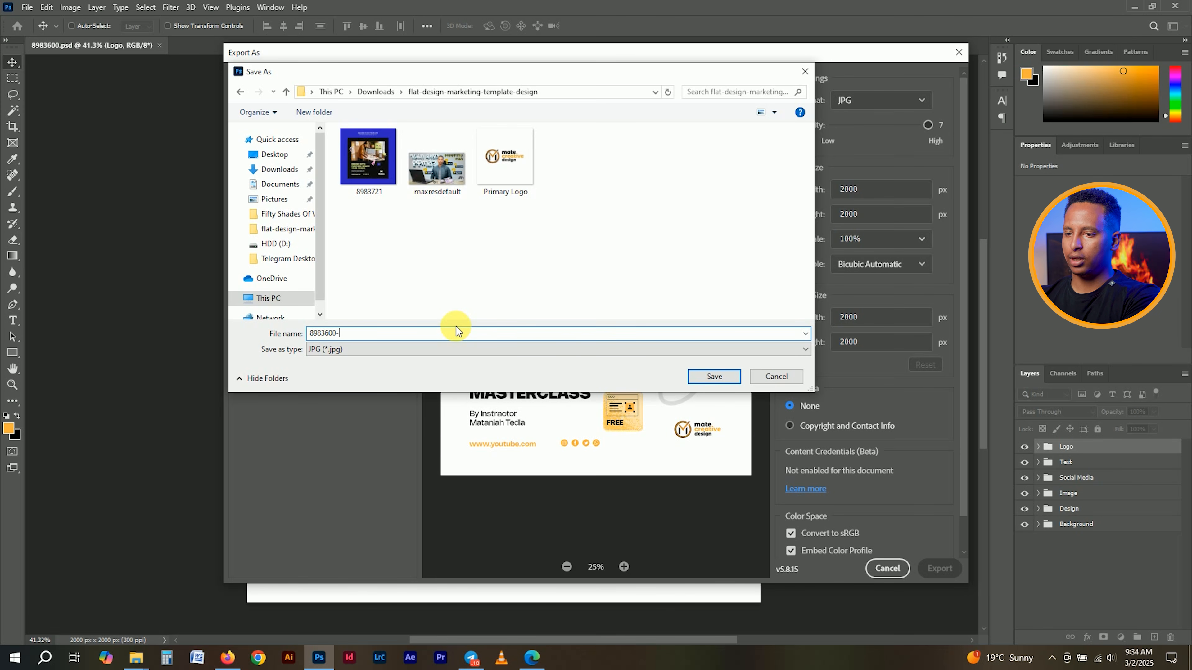
pyautogui.write('Edited')
pyautogui.press('Return')
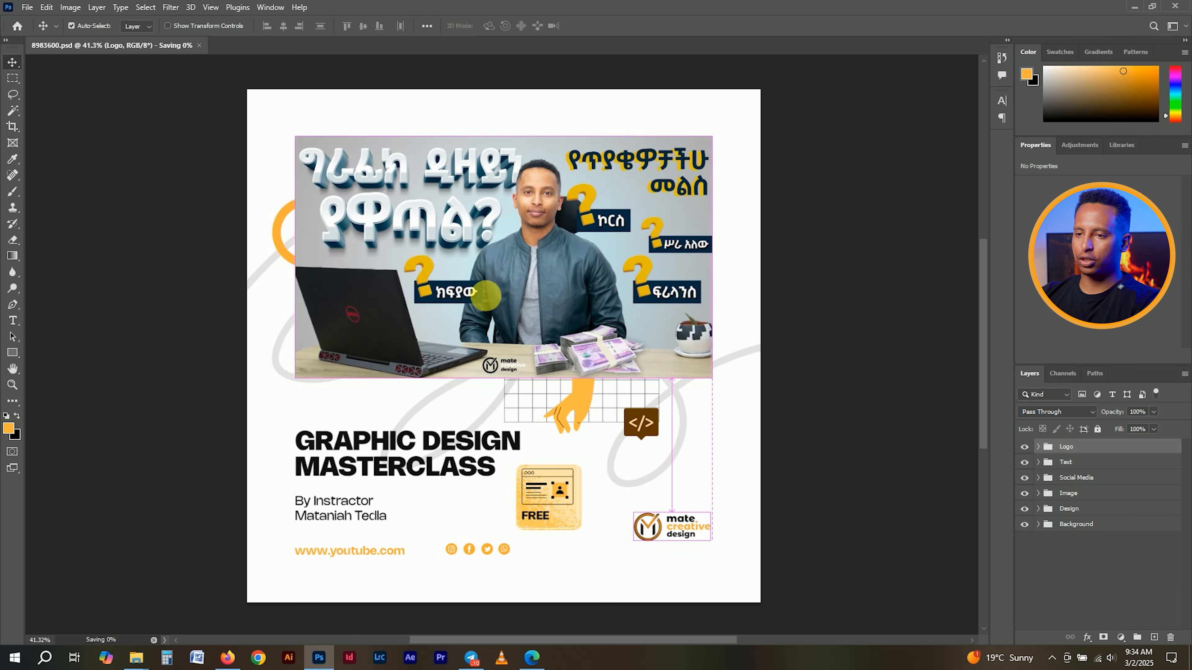
pyautogui.click(1183, 4)
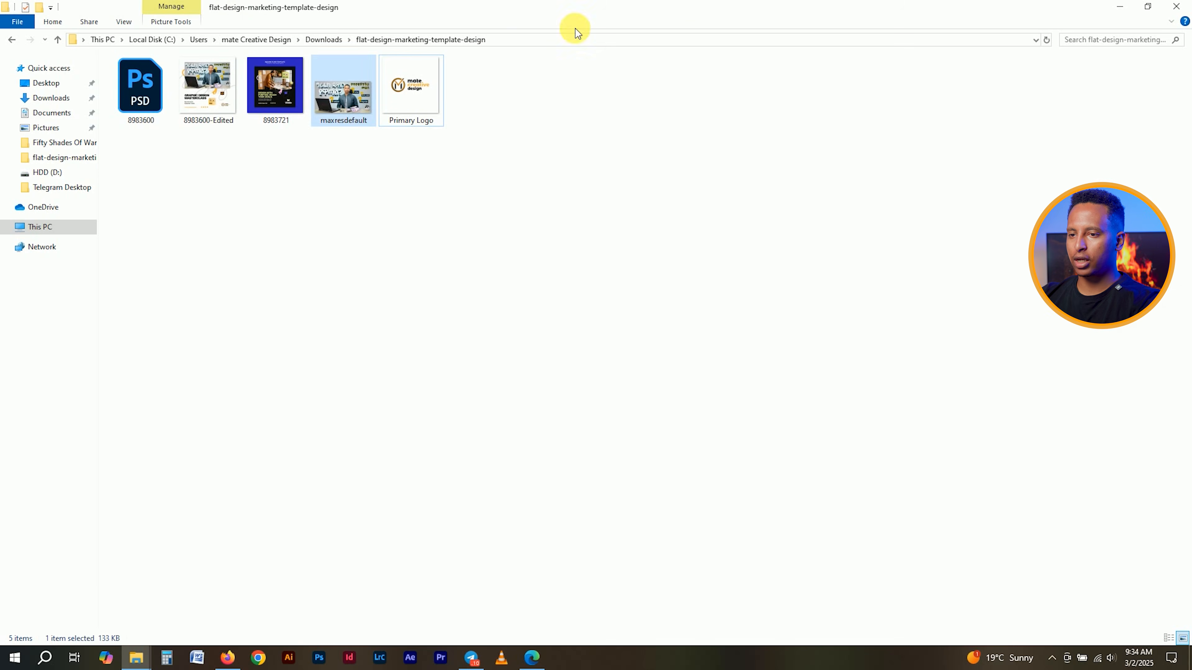
# - Open the exported 8983600-Edited JPG in Microsoft Photos, choosing Photos as the app
pyautogui.doubleClick(217, 84)
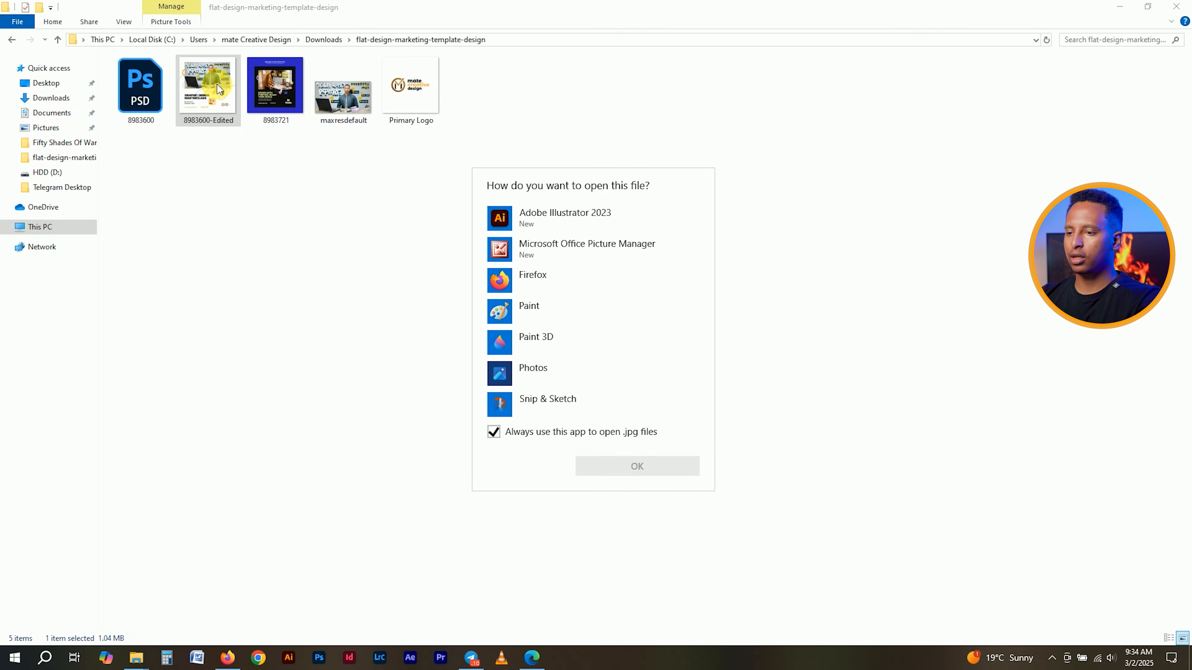
pyautogui.moveTo(712, 329)
pyautogui.mouseDown()
pyautogui.moveTo(713, 385)
pyautogui.moveTo(712, 308)
pyautogui.mouseUp()
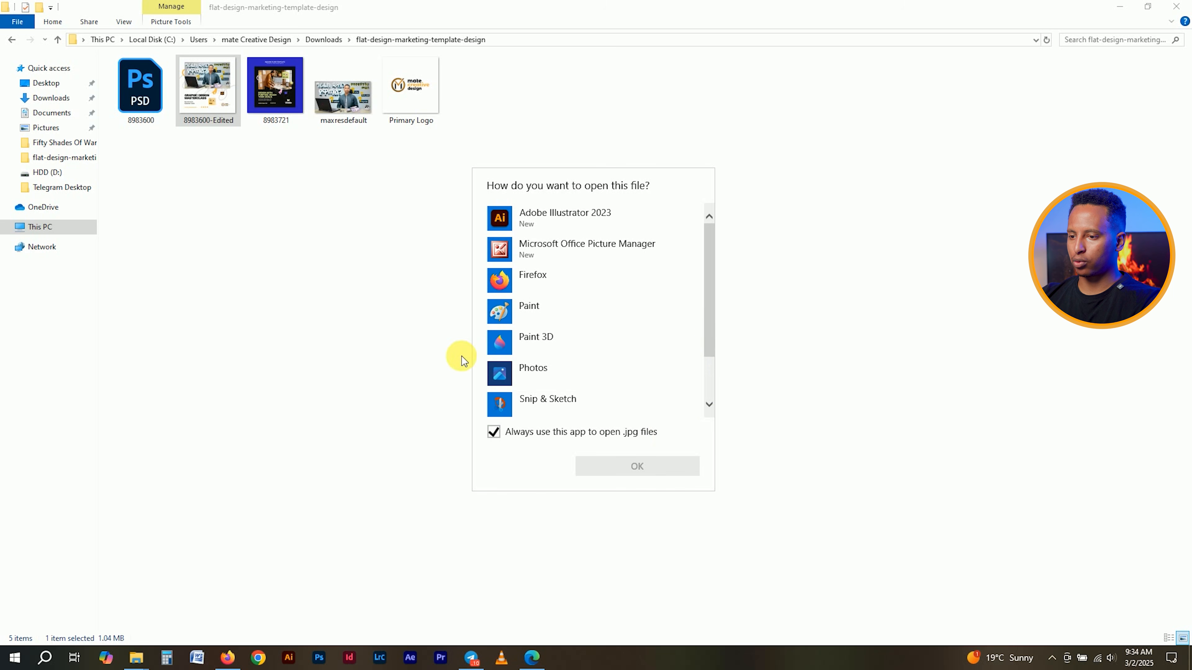
pyautogui.click(545, 376)
pyautogui.click(662, 462)
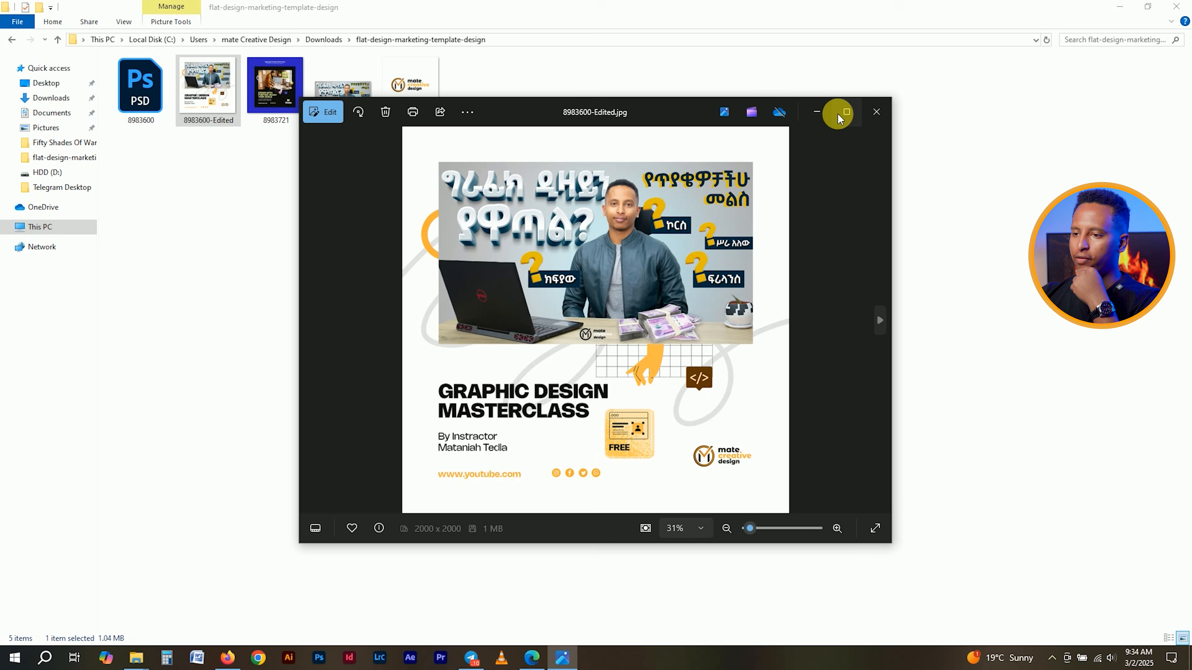
# - Maximize the Photos window showing 8983600-Edited.jpg and close the 'Edit your images using AI' popup
pyautogui.click(839, 113)
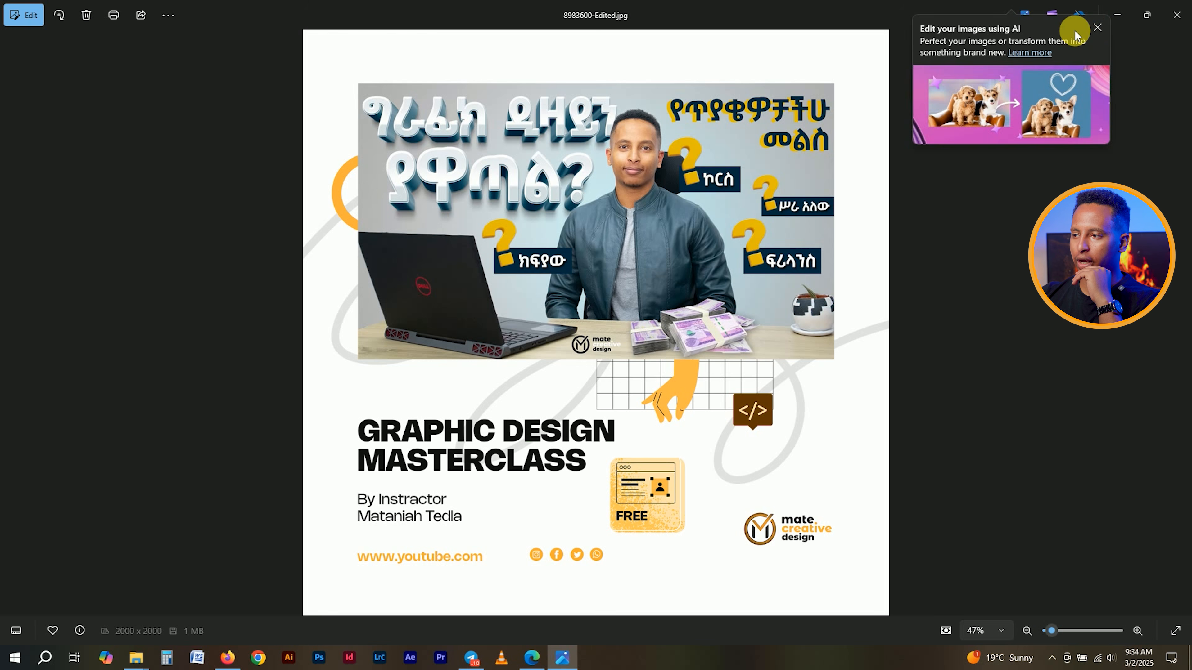
pyautogui.click(1096, 30)
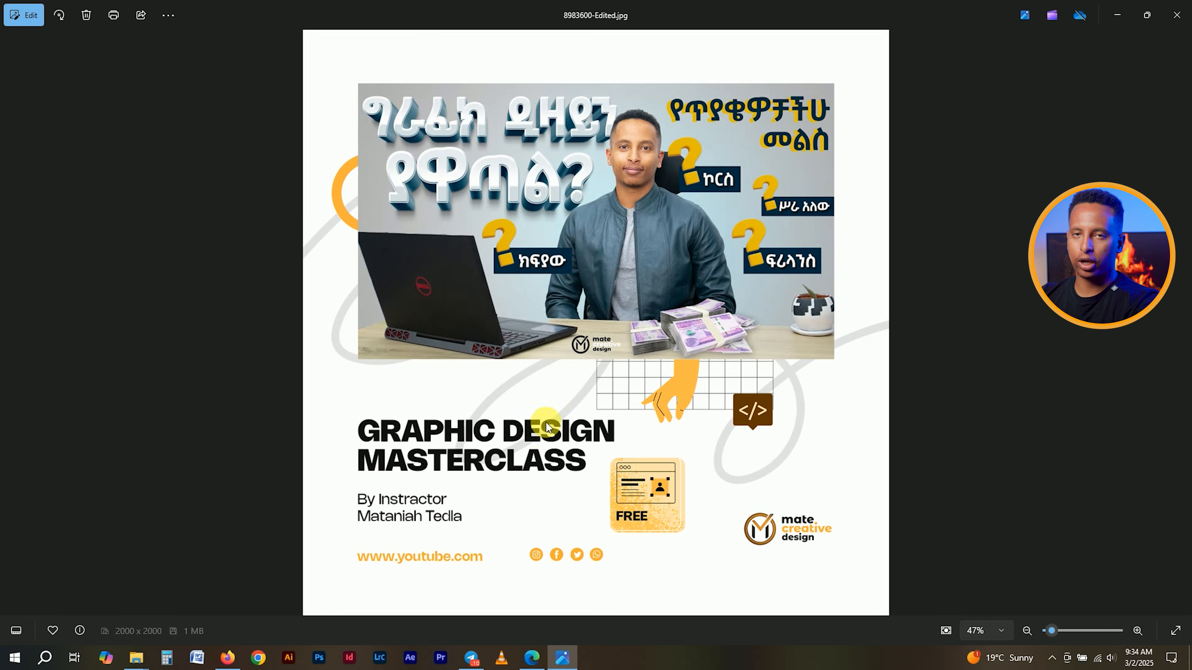